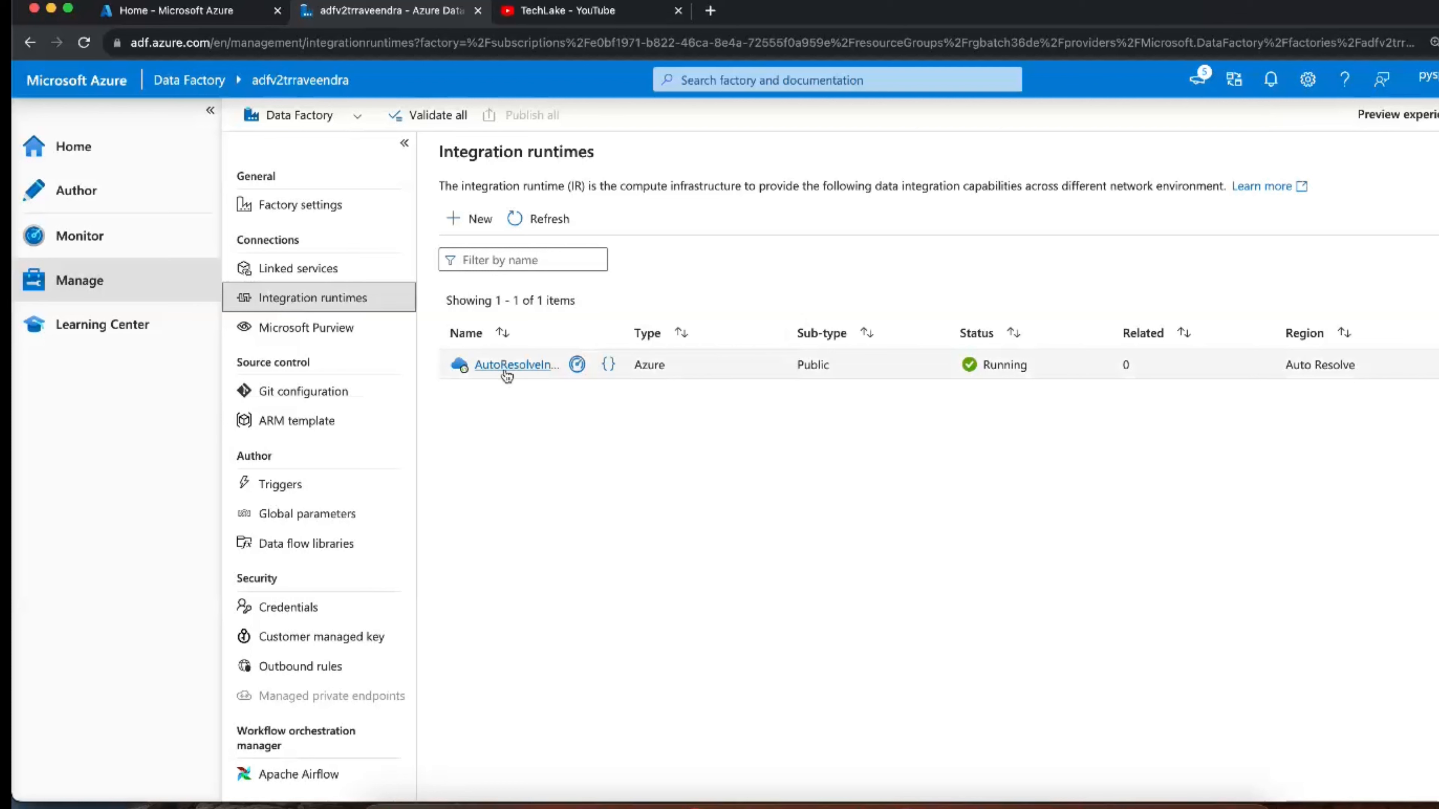
- Start setting up a new integration runtime using the Azure, Self-Hosted type with a Self-Hosted network environment
click(475, 225)
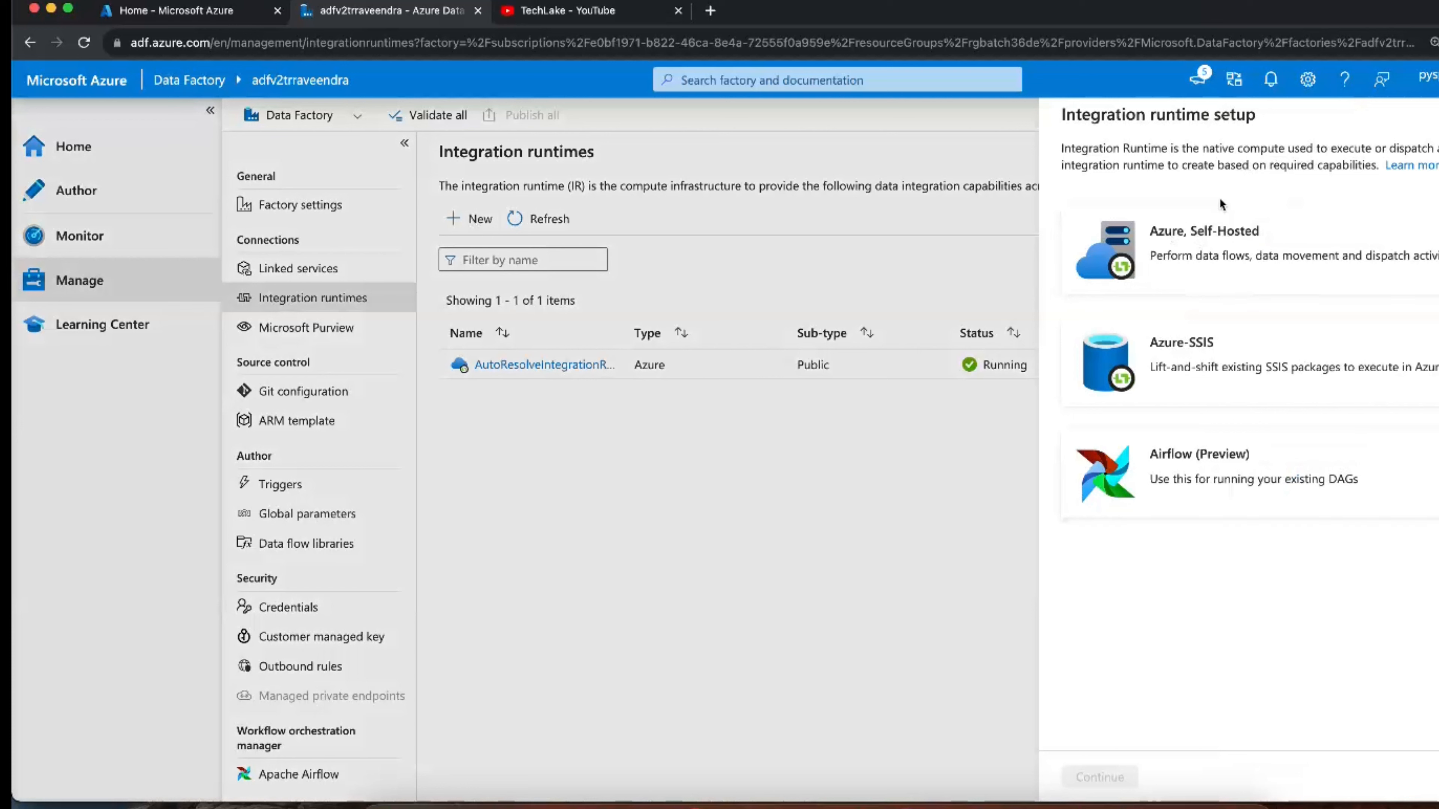
double_click(1203, 229)
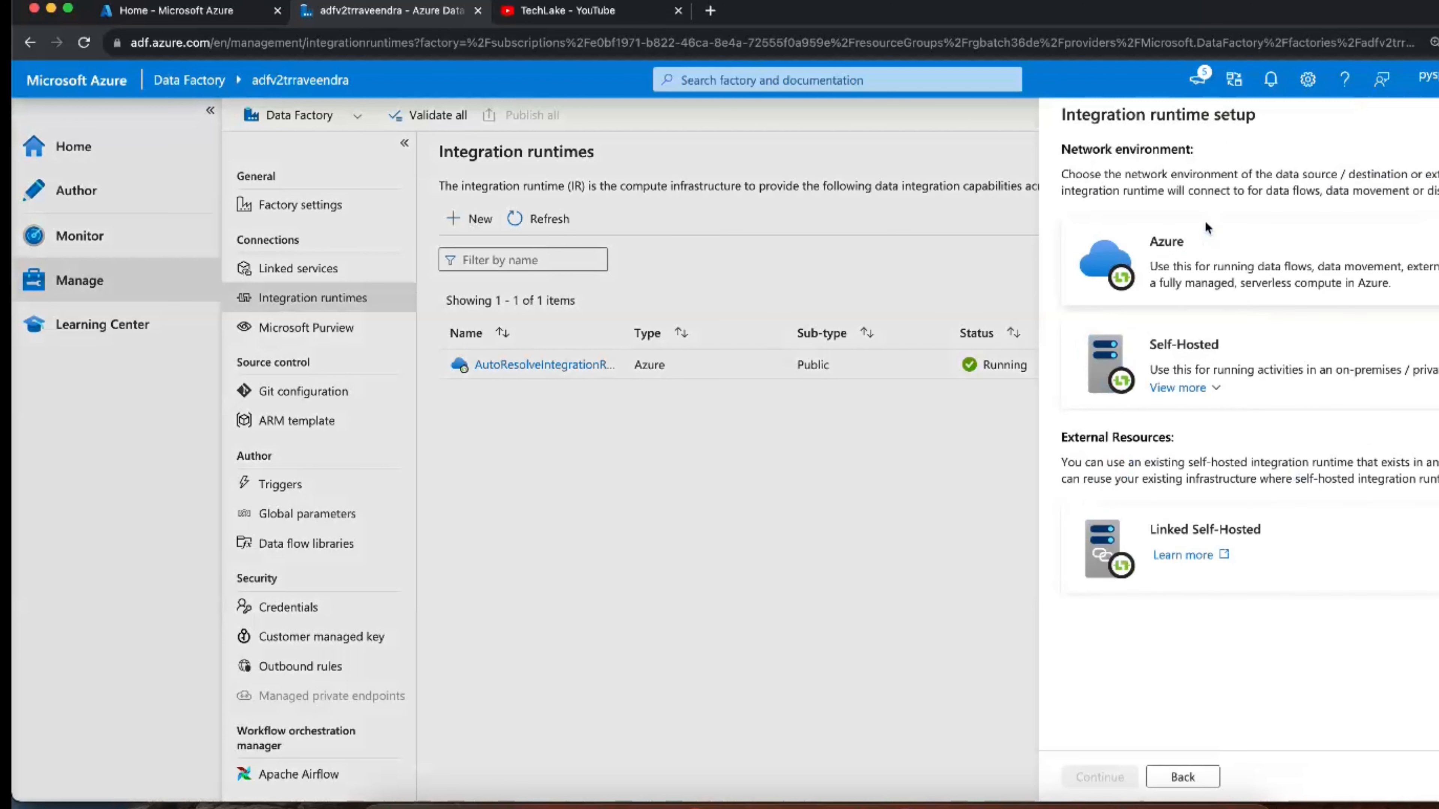
drag(1153, 344, 1218, 345)
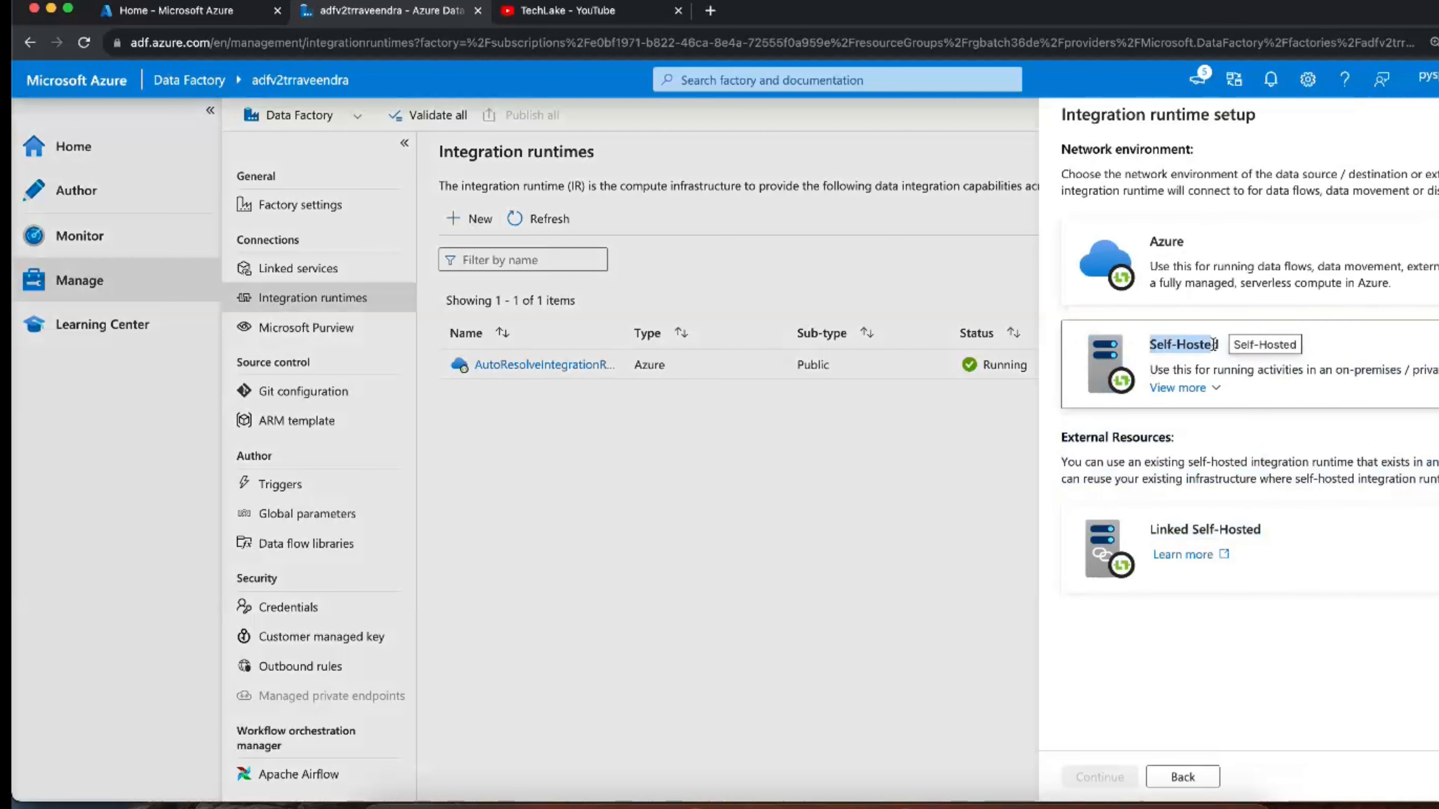
click(1139, 351)
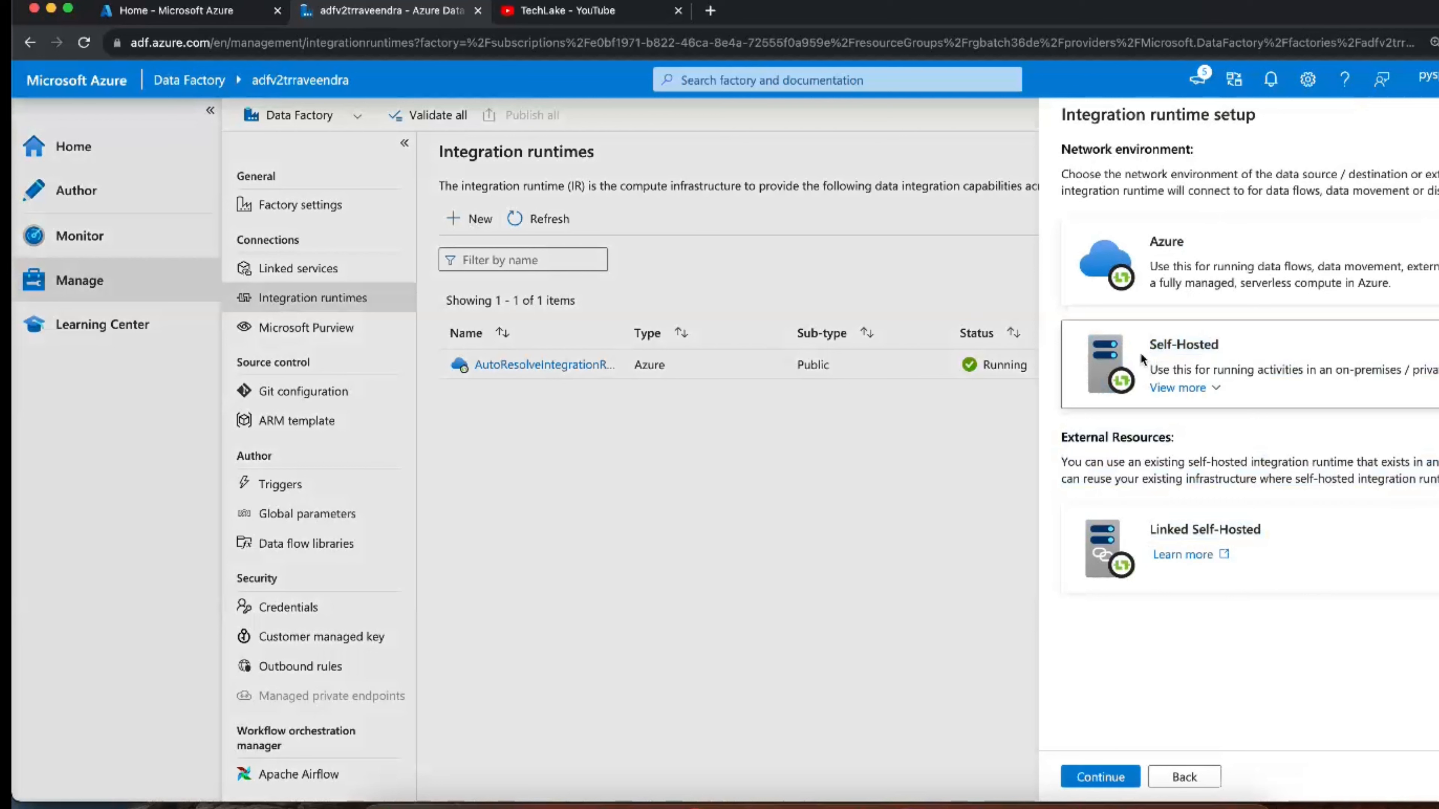
double_click(1140, 352)
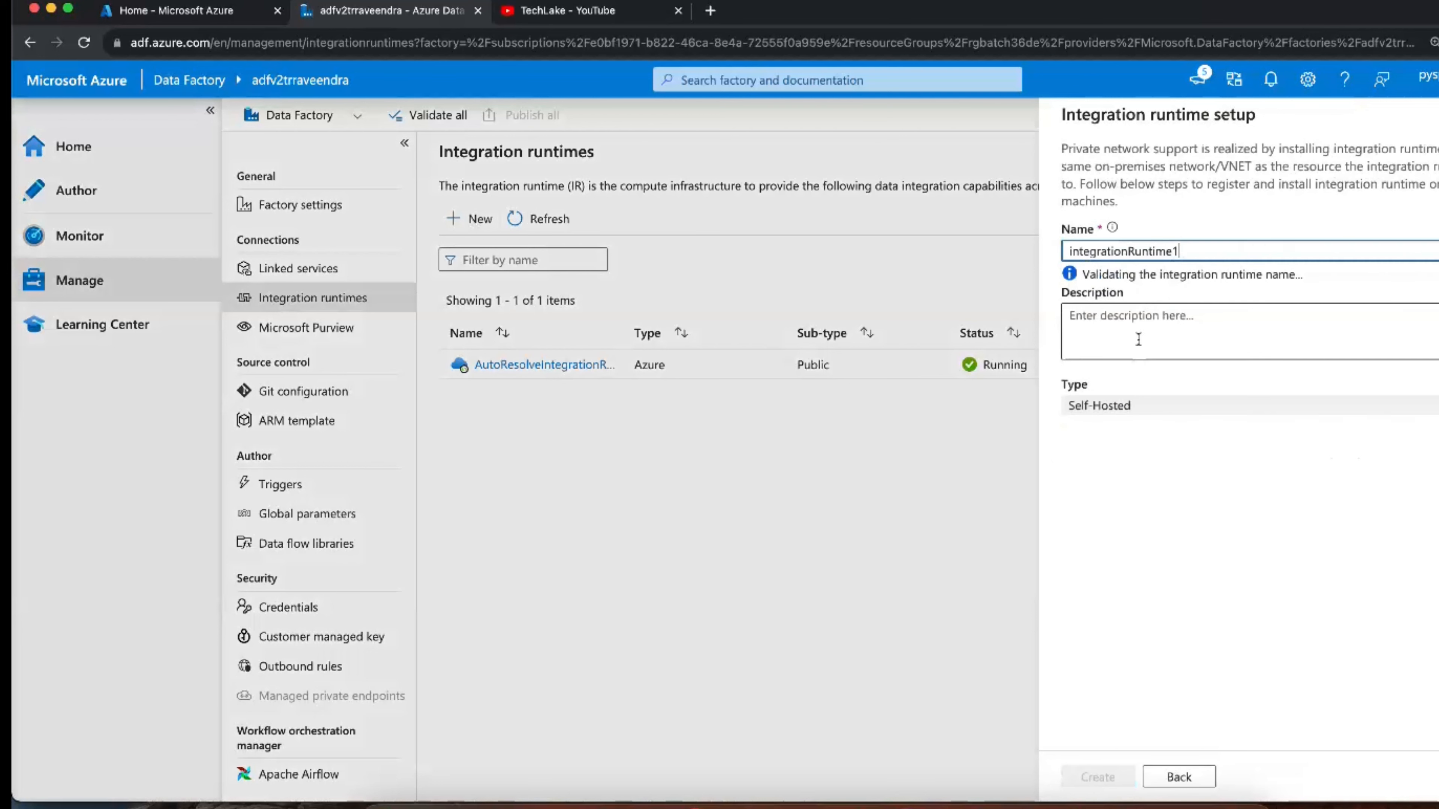
- Name the self-hosted integration runtime IR-Selfhosted and create it
double_click(1133, 251)
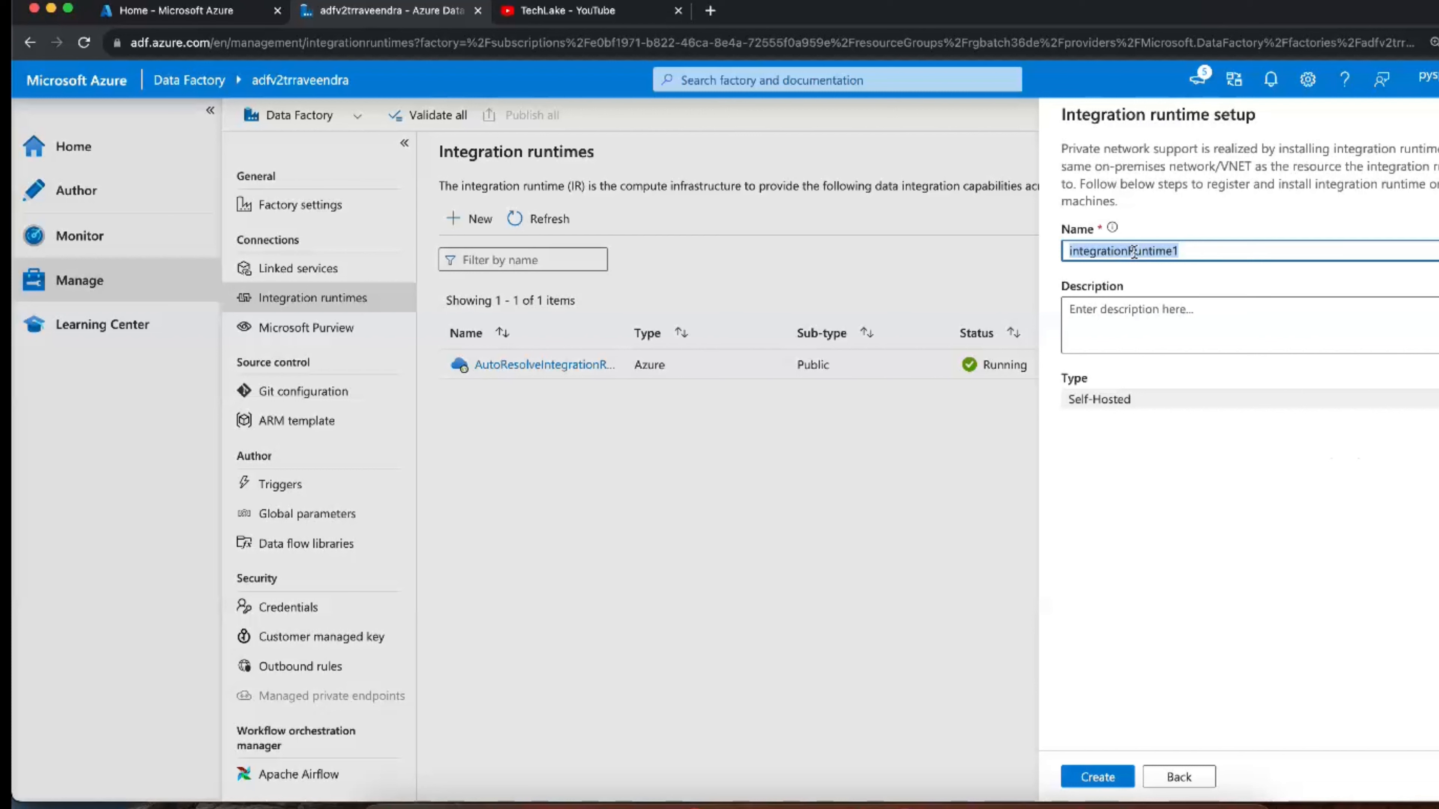
text(IR_)
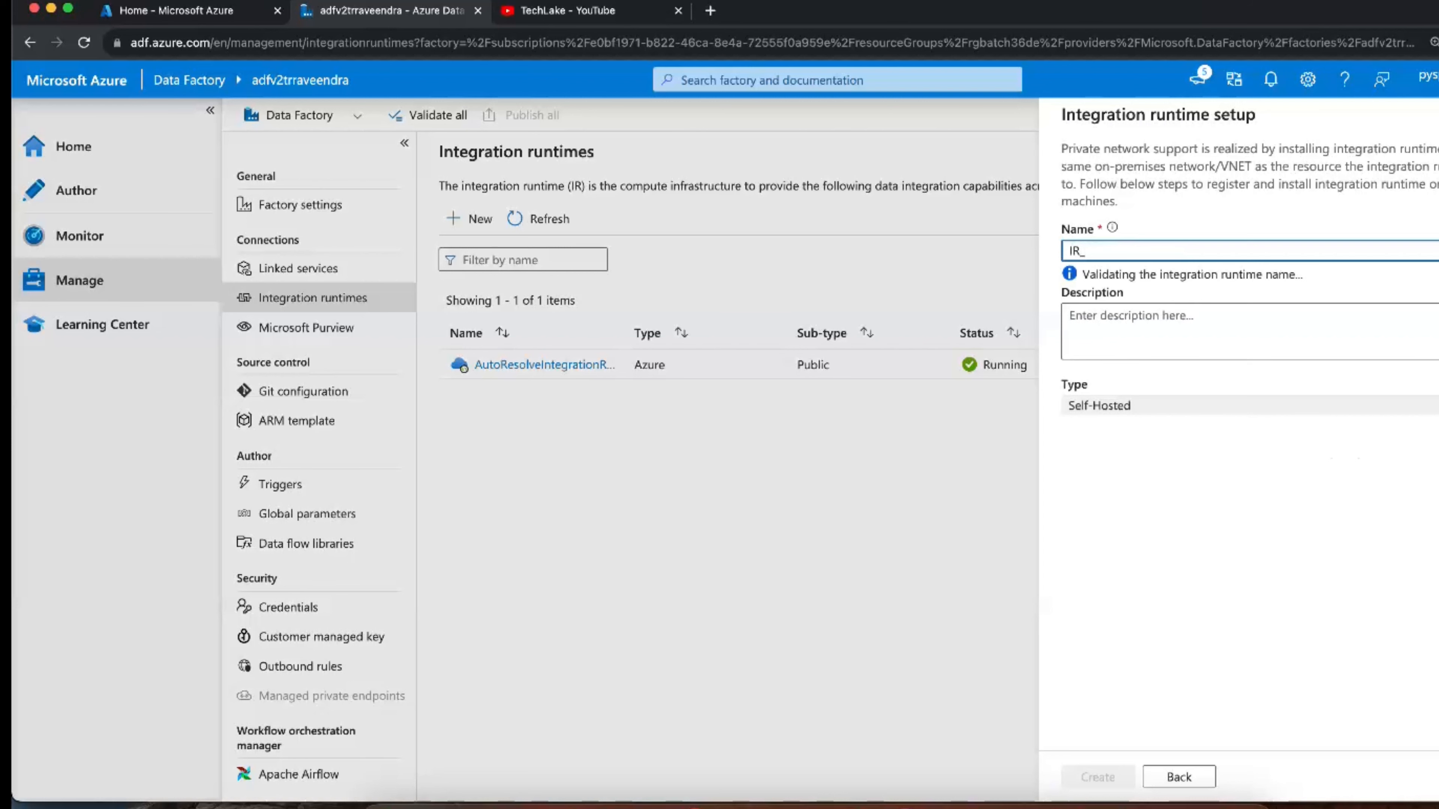
key(BackSpace)
text(-Self)
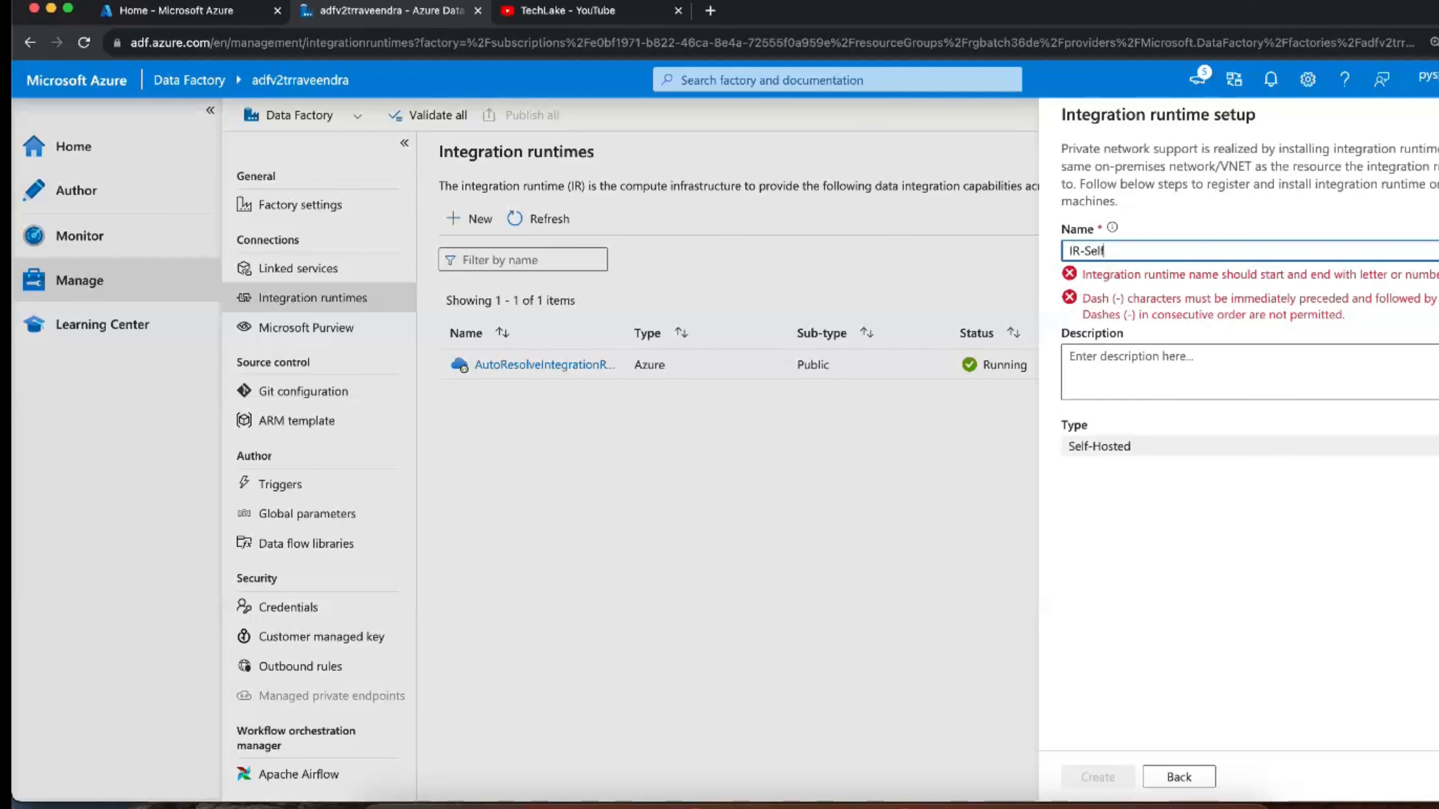
text(hosted)
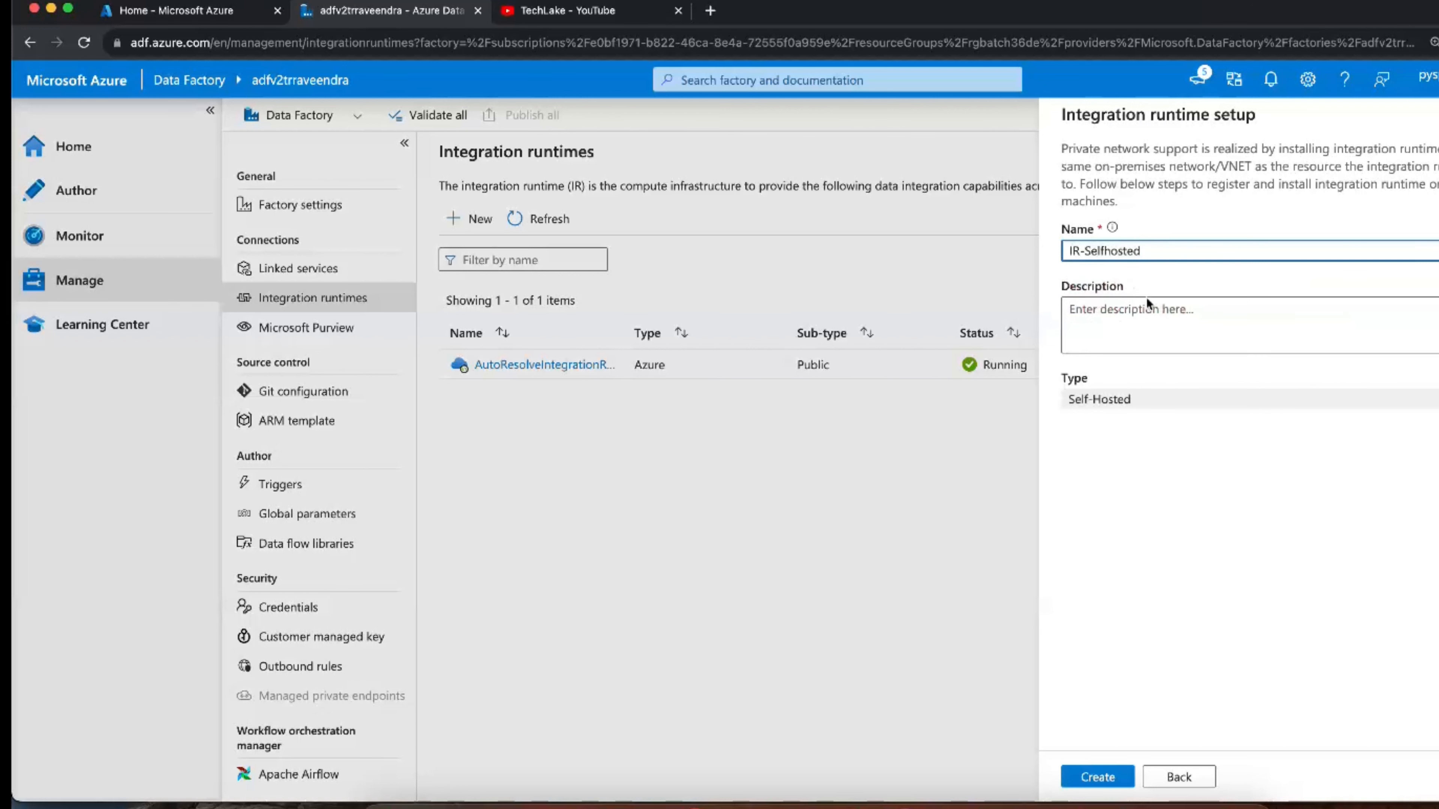
drag(1066, 399, 1143, 400)
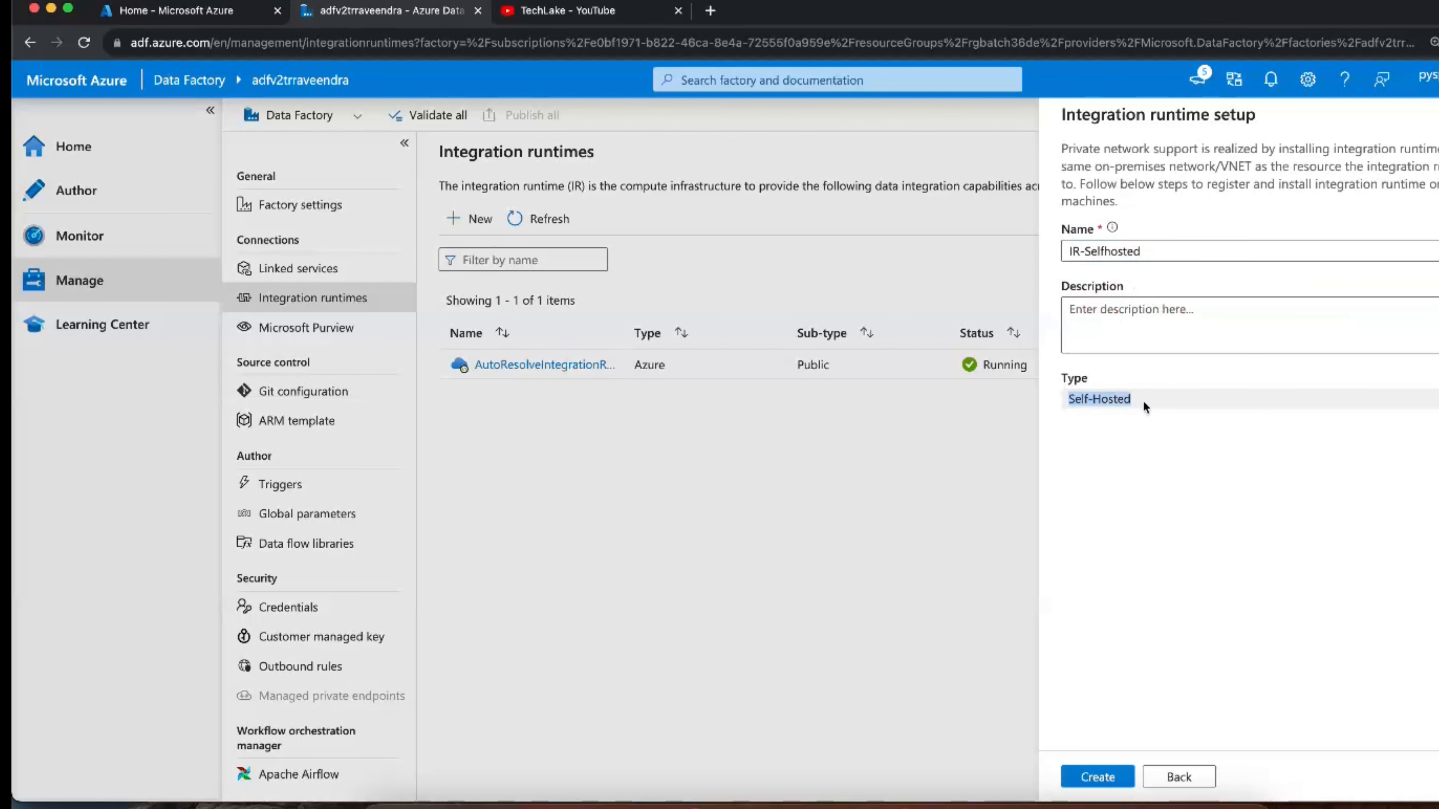
click(1090, 777)
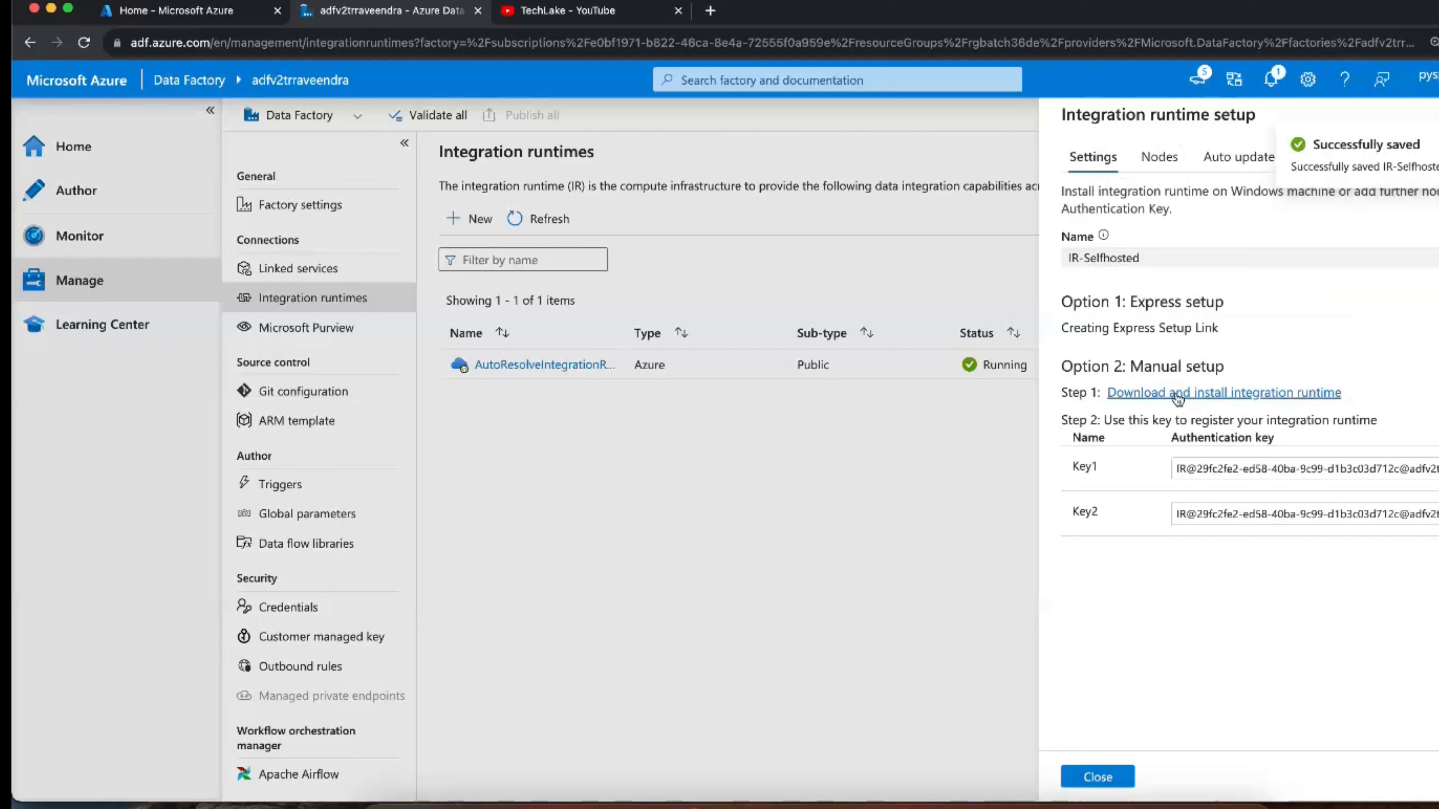
- Open the integration runtime download page from the manual setup option and copy its web address
right_click(1176, 393)
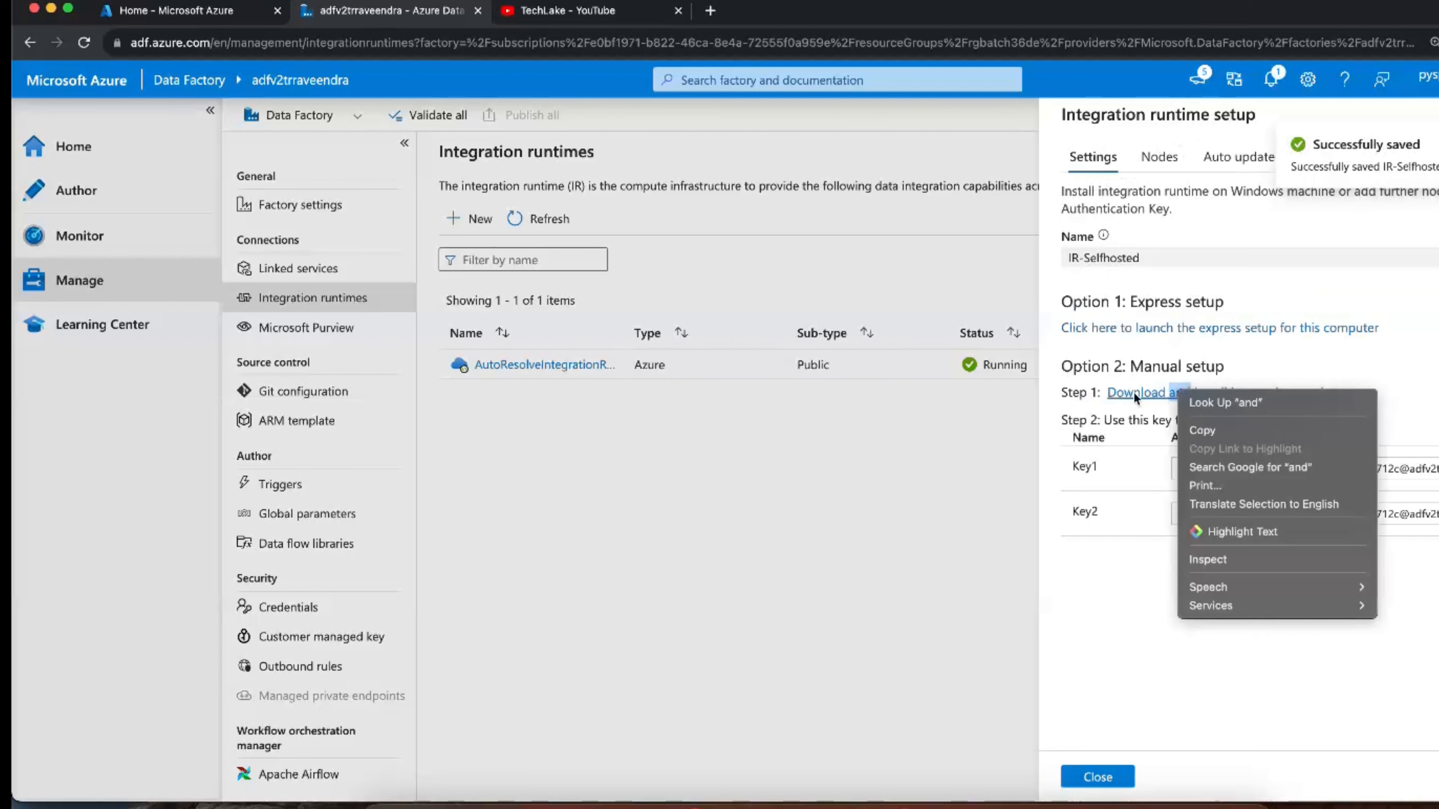
click(1240, 378)
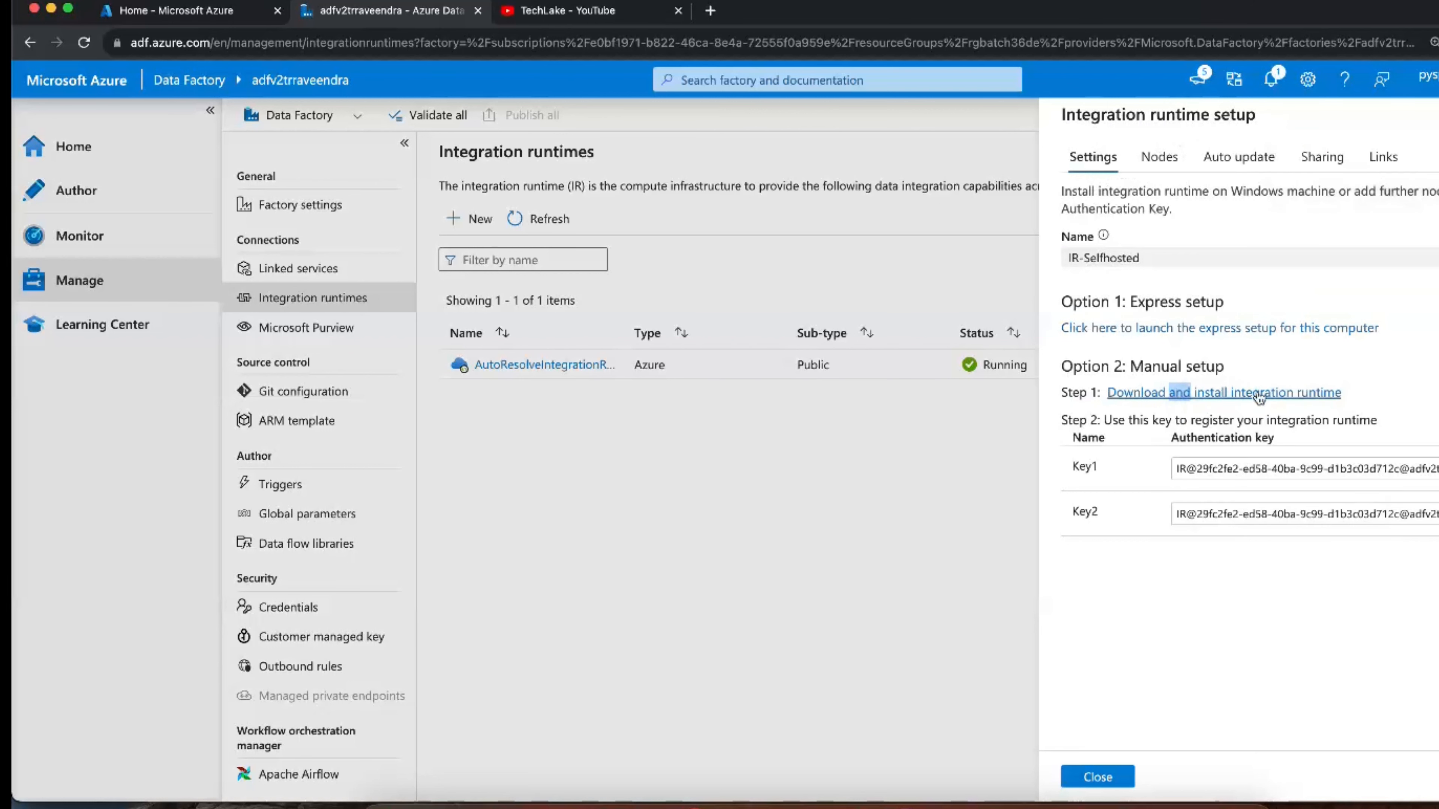
click(1257, 395)
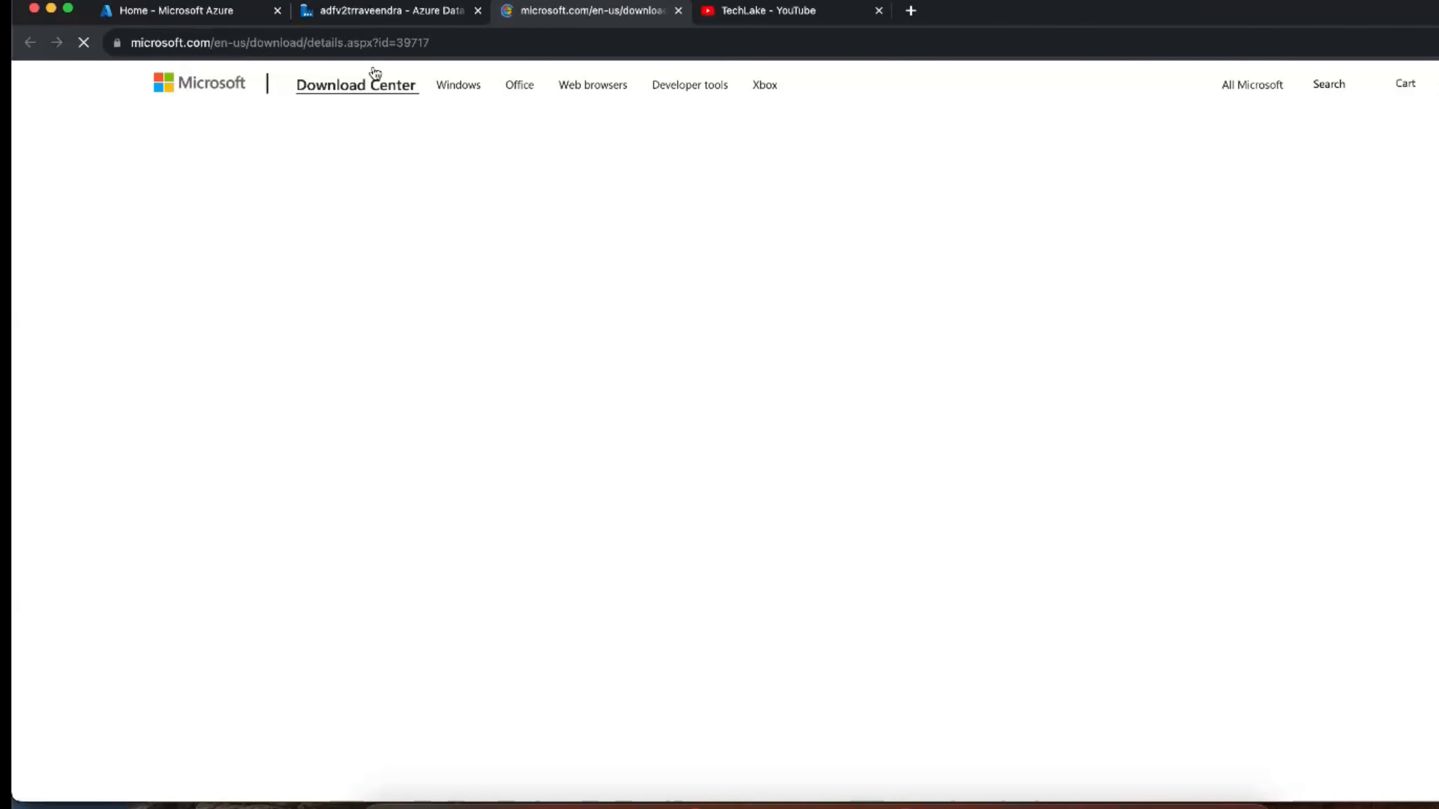
click(397, 43)
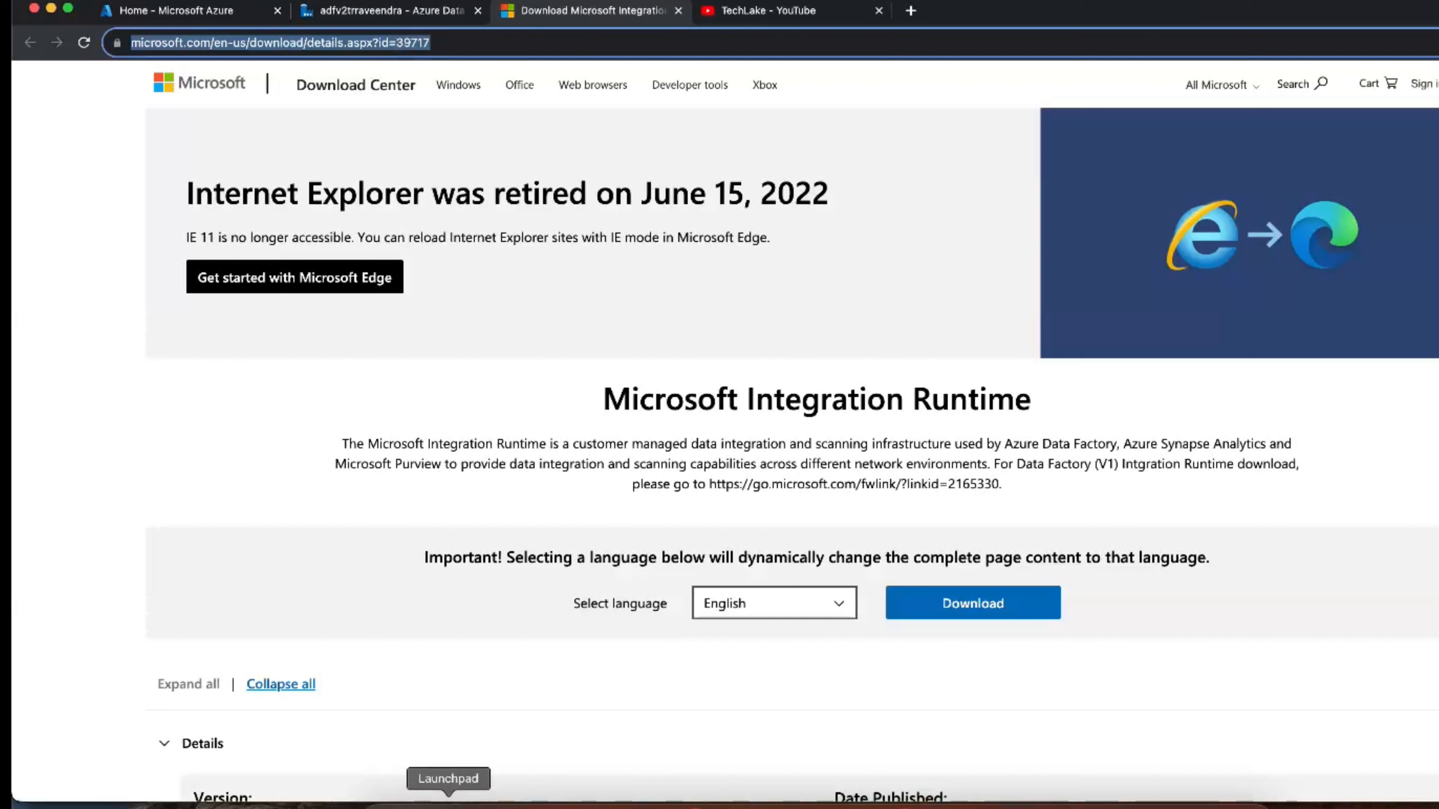
- Switch to Microsoft Remote Desktop and connect to the remote PC with the account username and password, accepting the unverified certificate
click(448, 804)
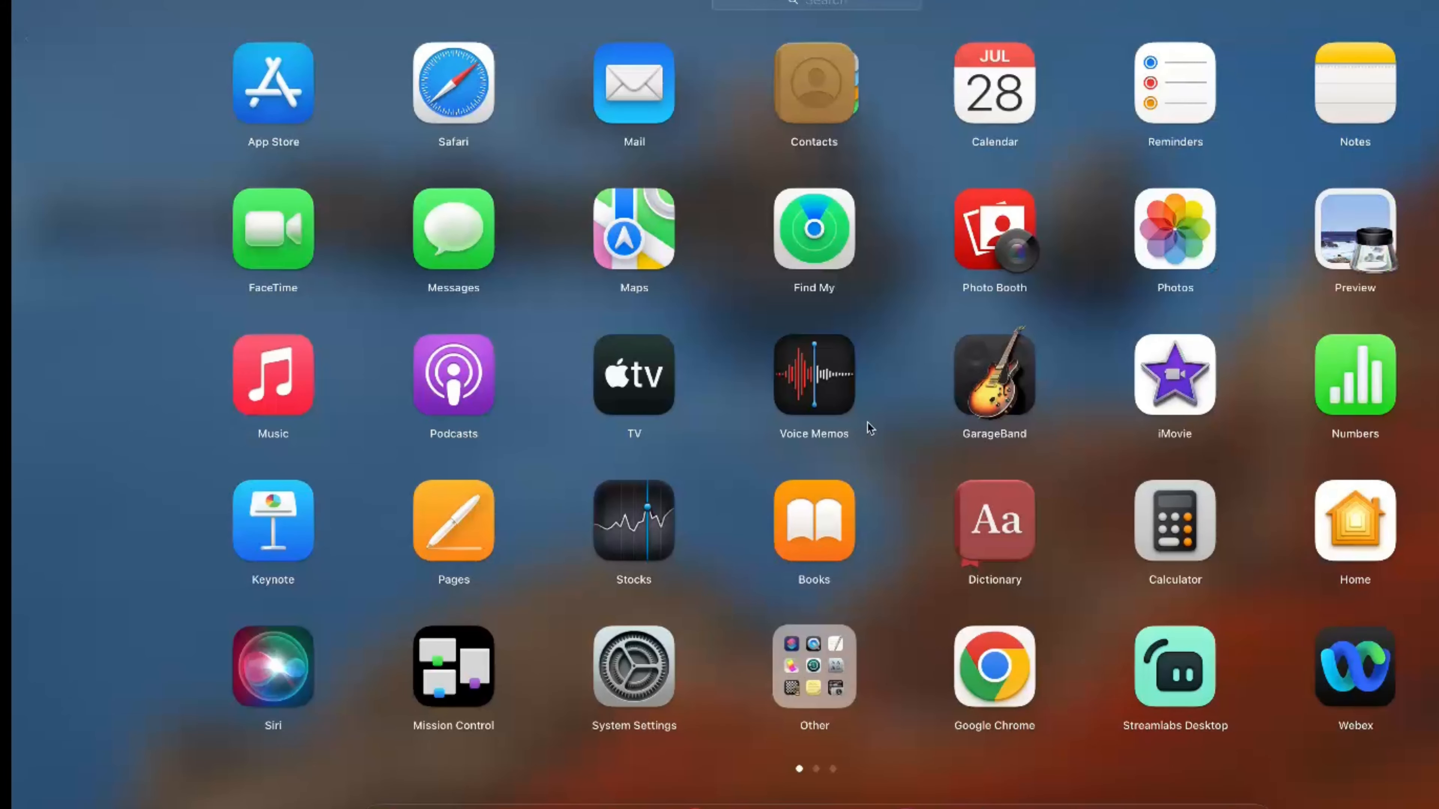
scroll(866, 422, right, 3)
click(937, 385)
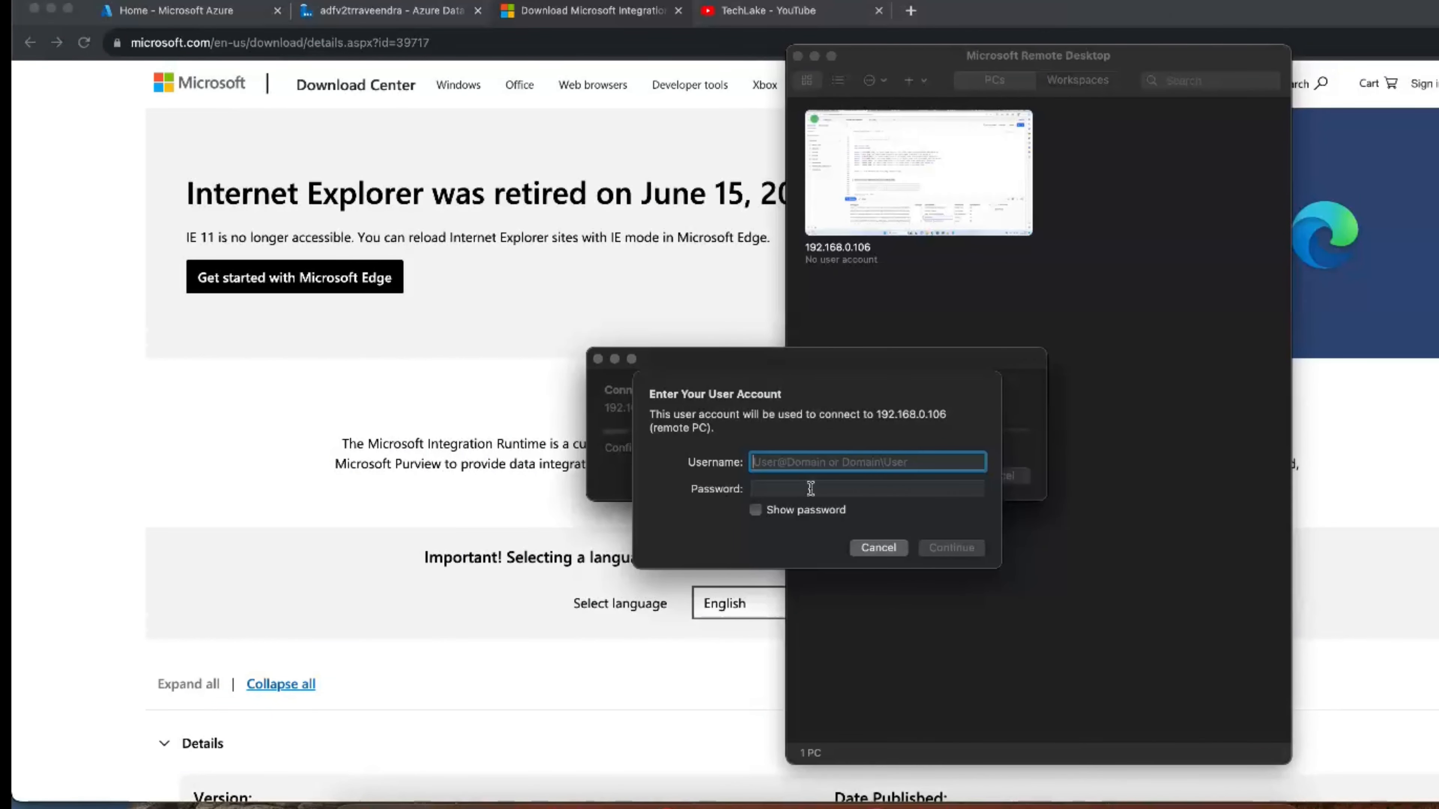
text(reshwanth)
key(Tab)
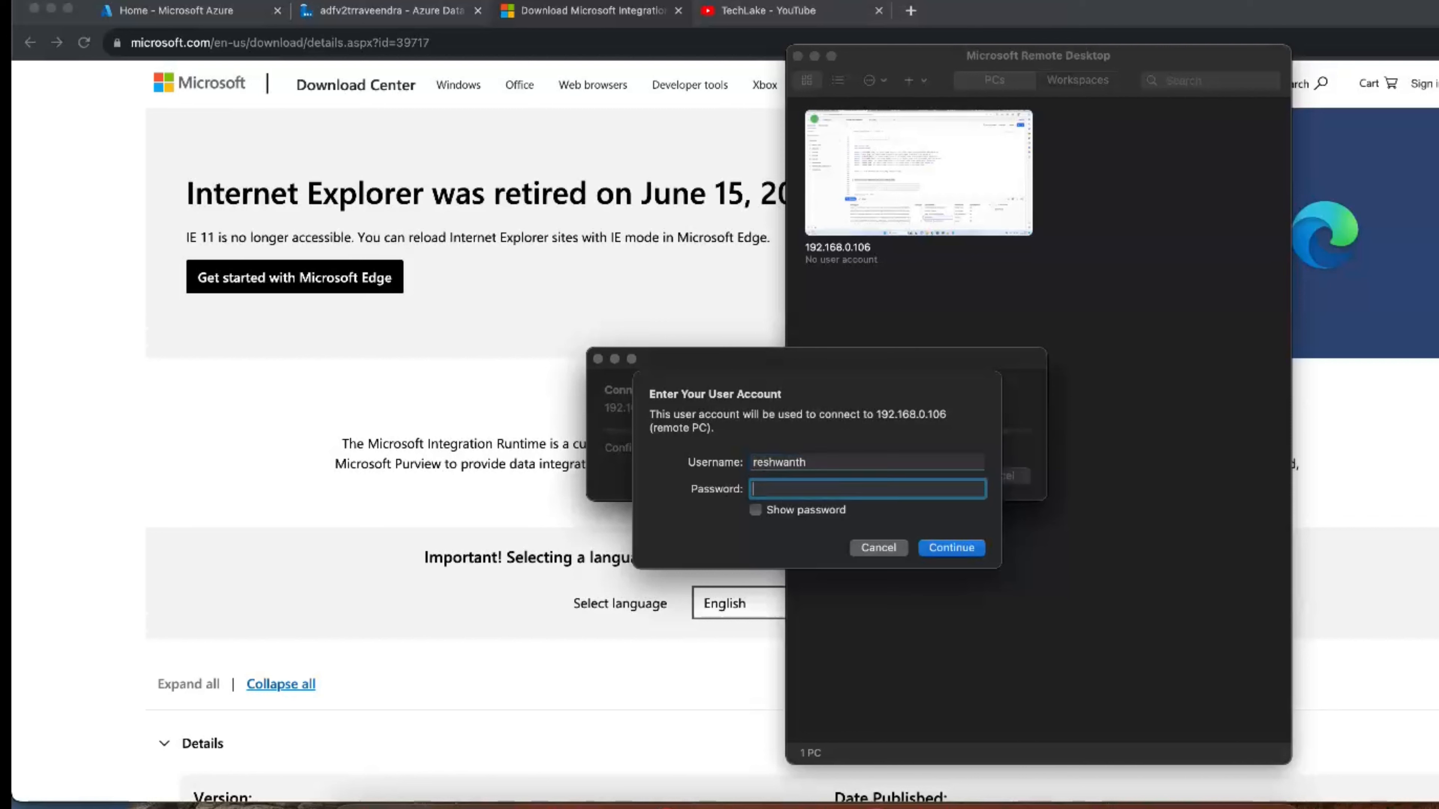
text(••••)
key(Return)
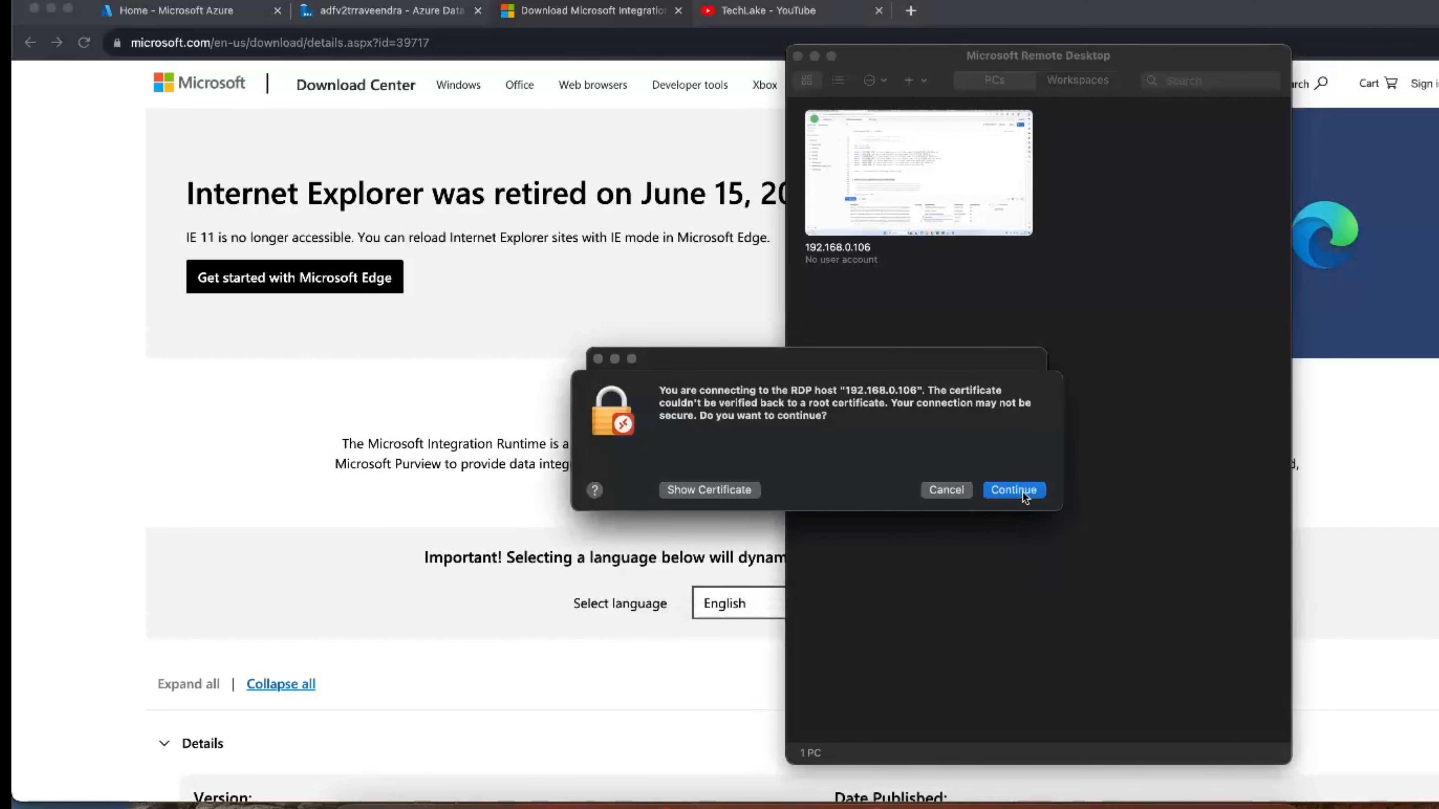
click(1021, 490)
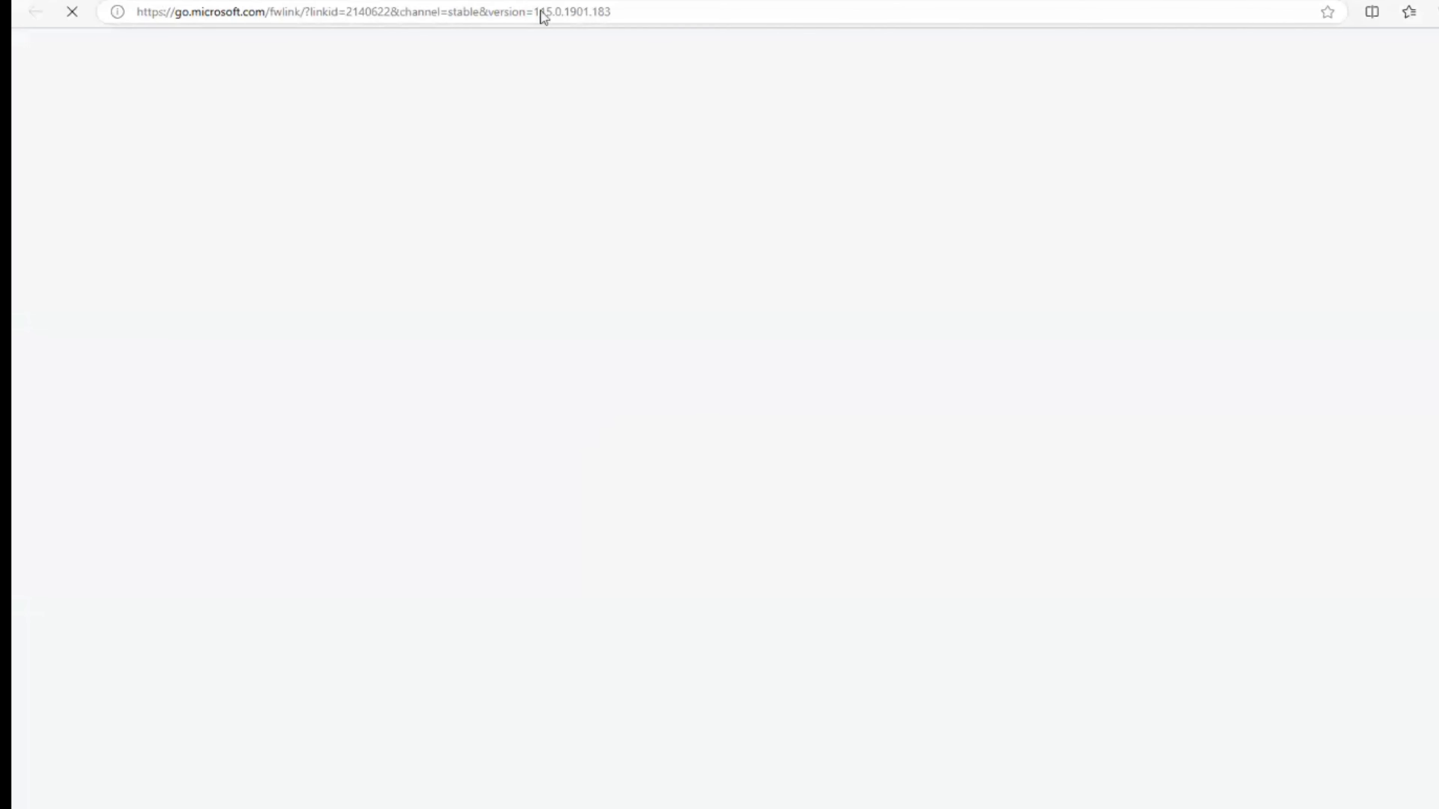
click(543, 15)
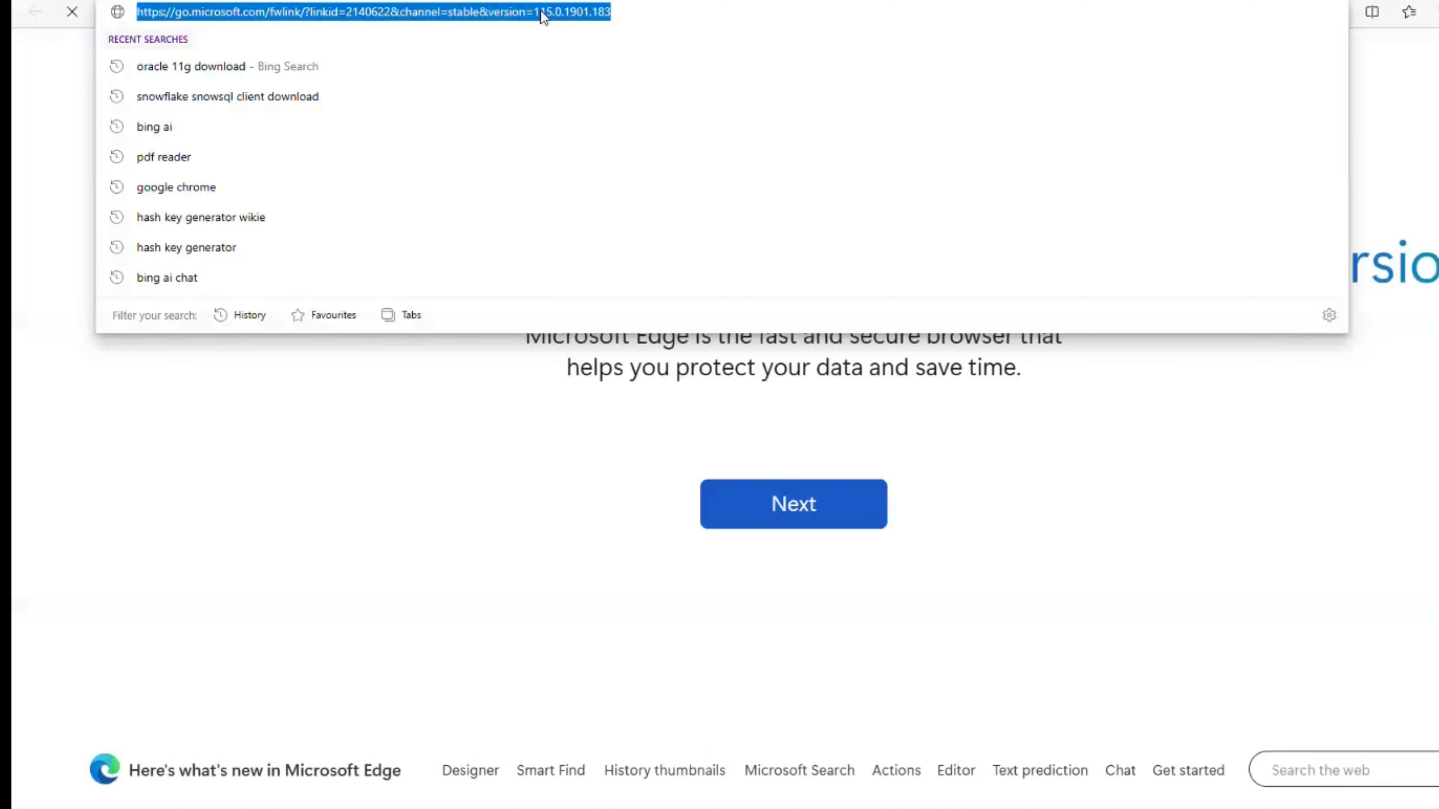
text(https://www.microsoft.com/en-us/download/details.aspx?id=39717)
key(Return)
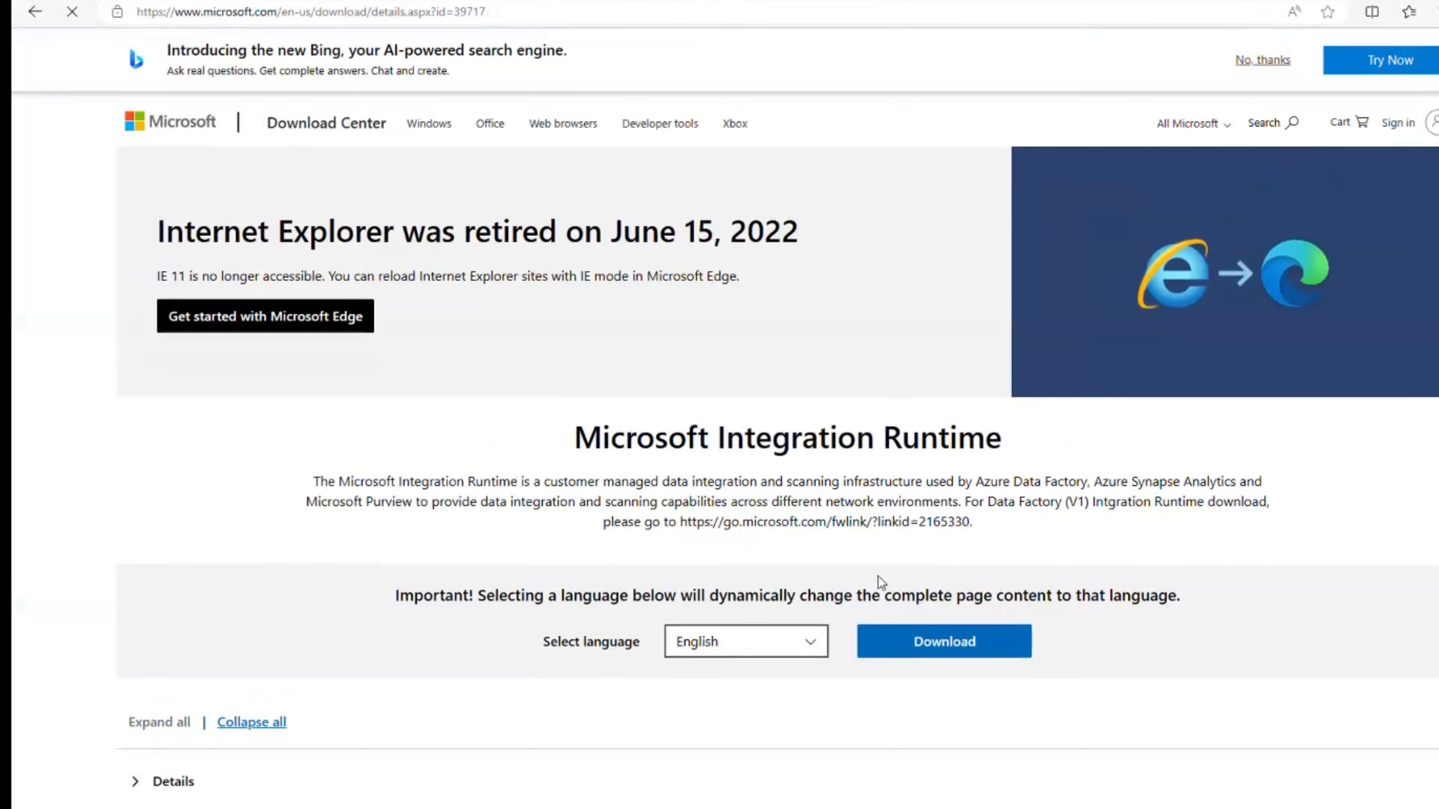
- Download the IntegrationRuntime_5.31.8580.1.msi file from the Microsoft Integration Runtime page
scroll(877, 577, down, 1)
click(907, 541)
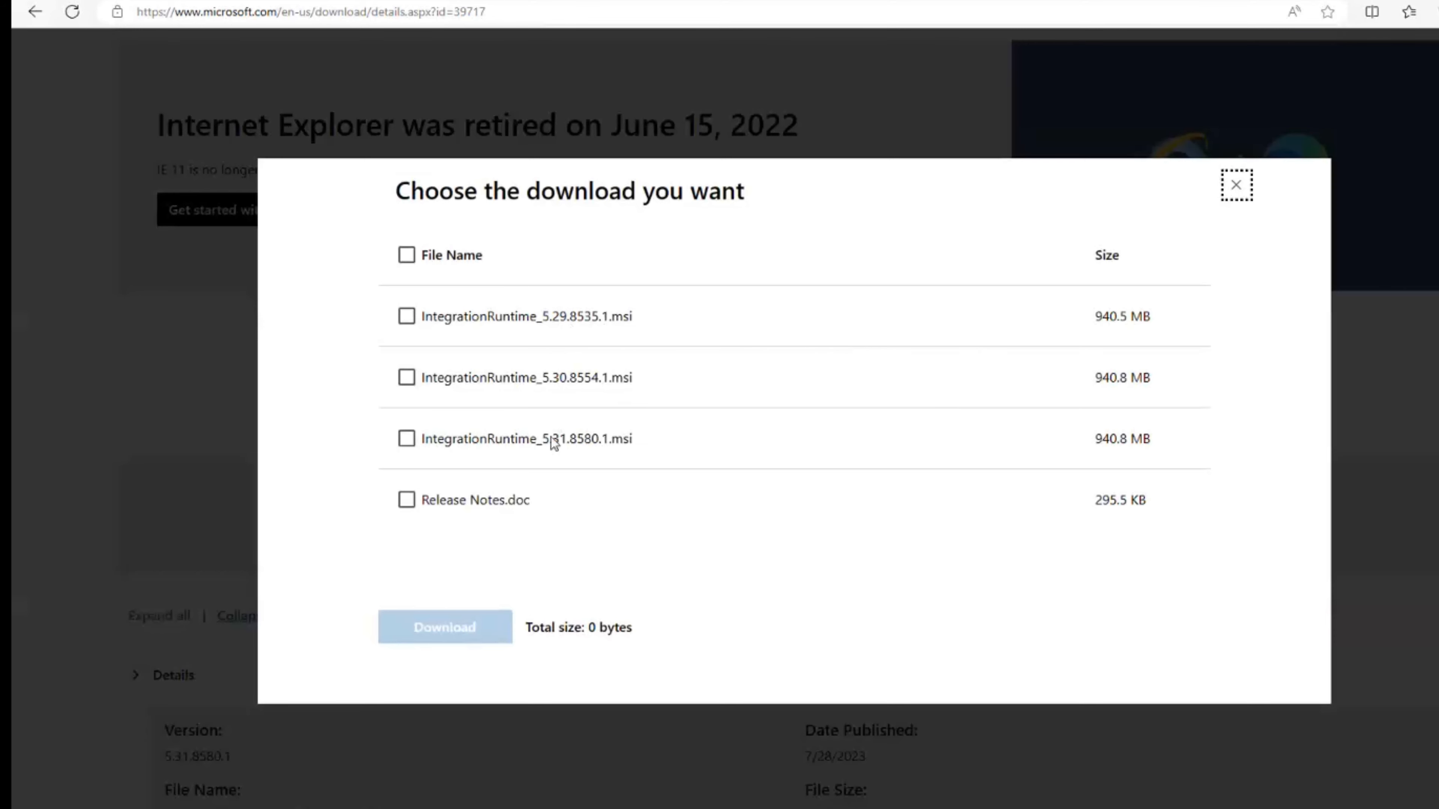
click(406, 438)
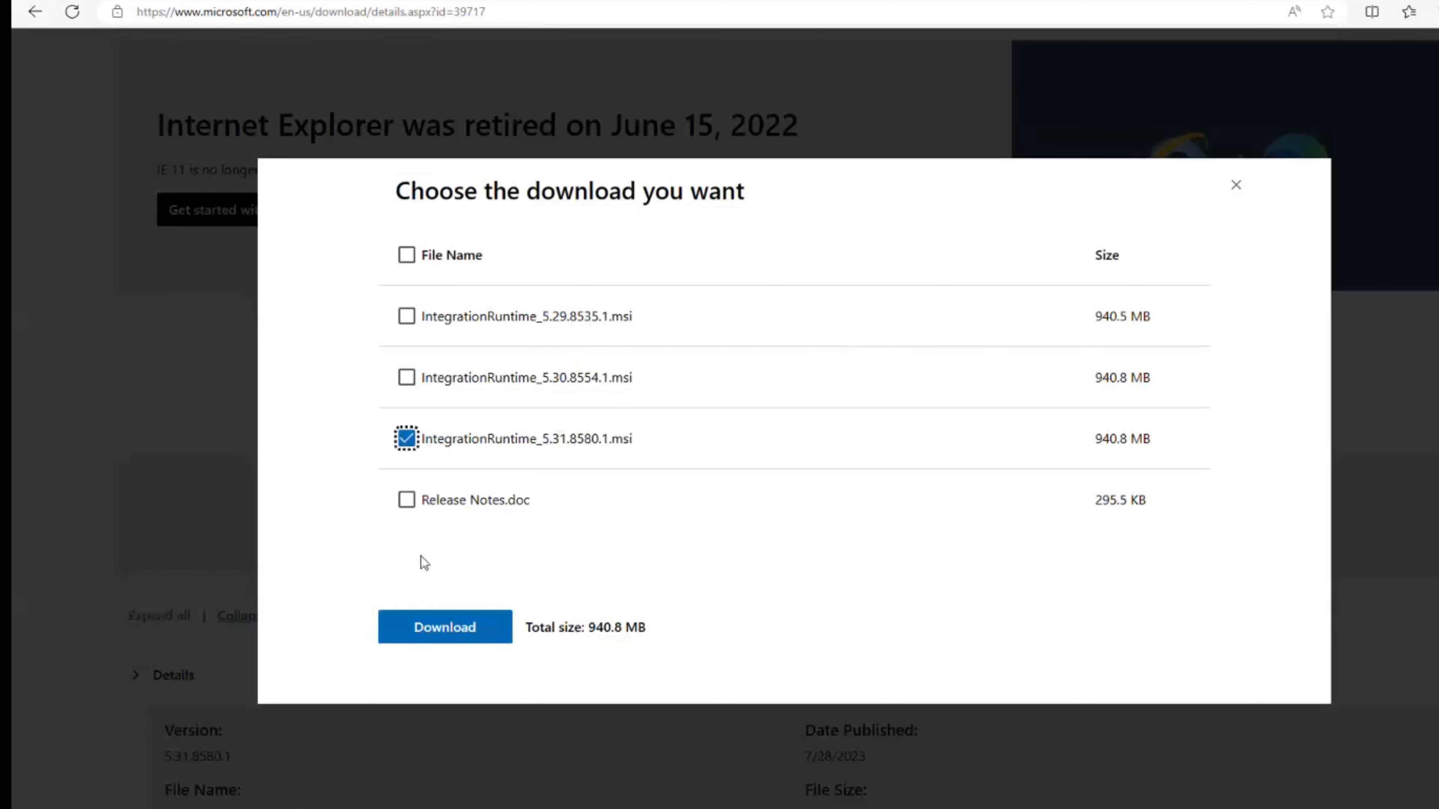
click(446, 629)
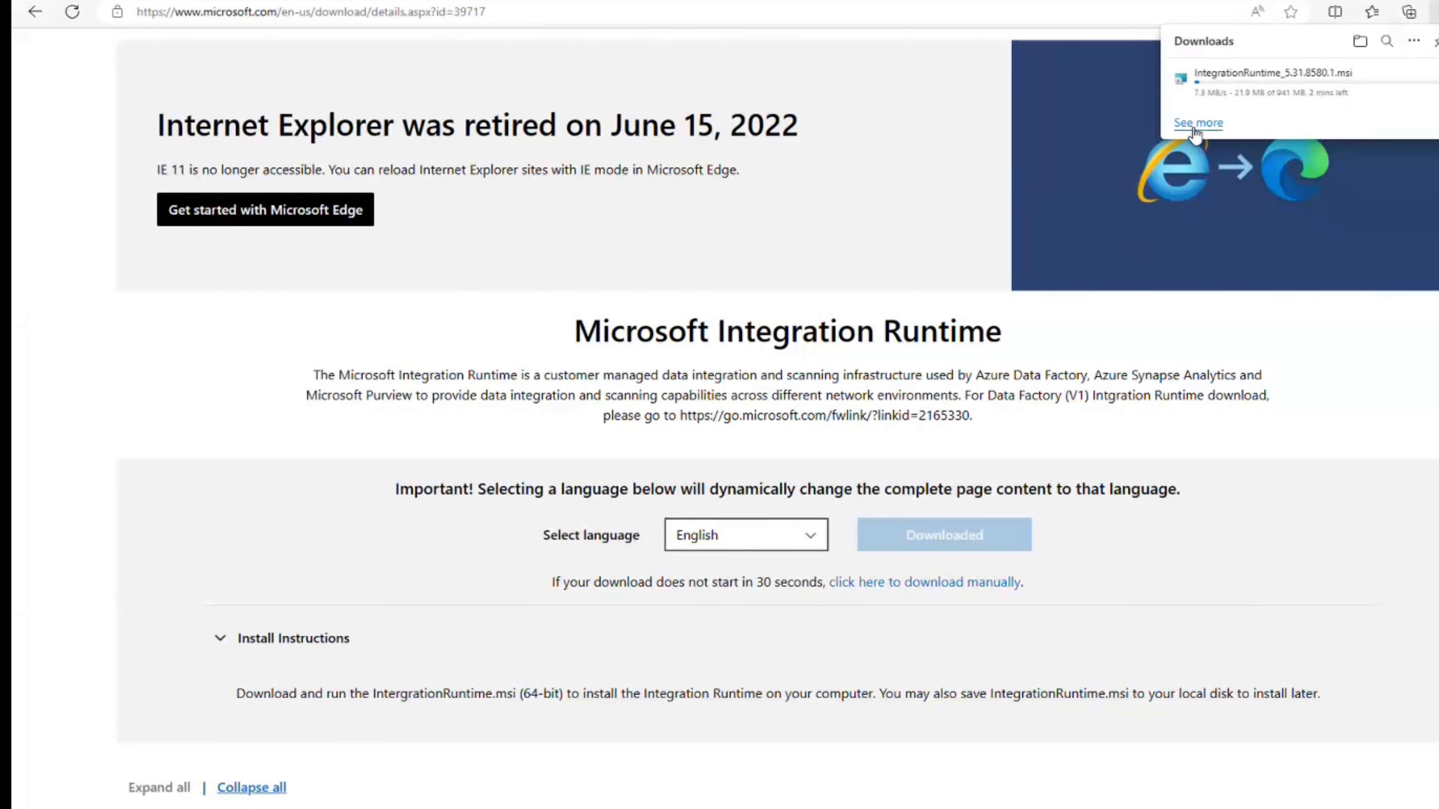
- Delete both OracleXE112_Win64.zip files and Tickets_load_validation (1).csv from the full downloads list
click(1197, 123)
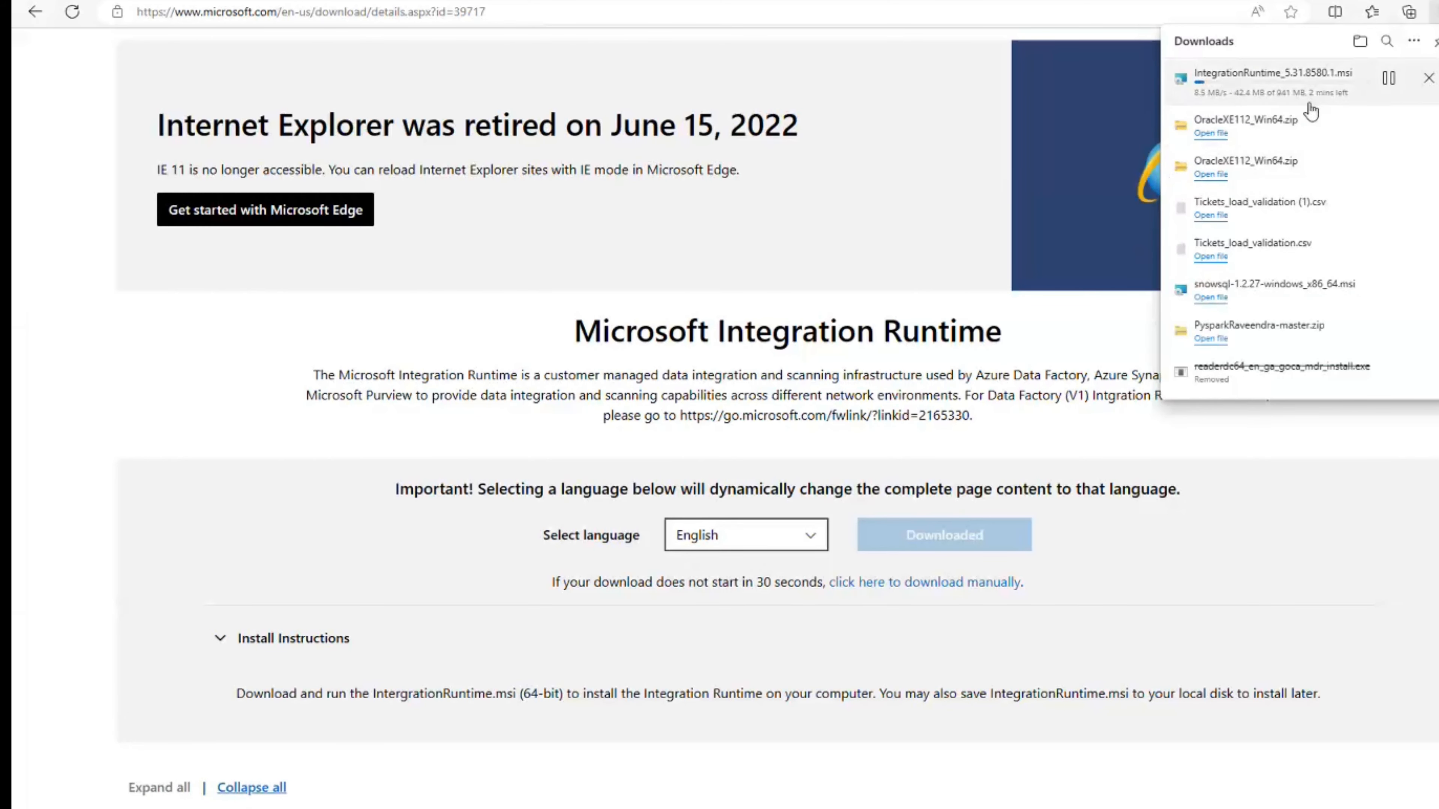
click(1428, 126)
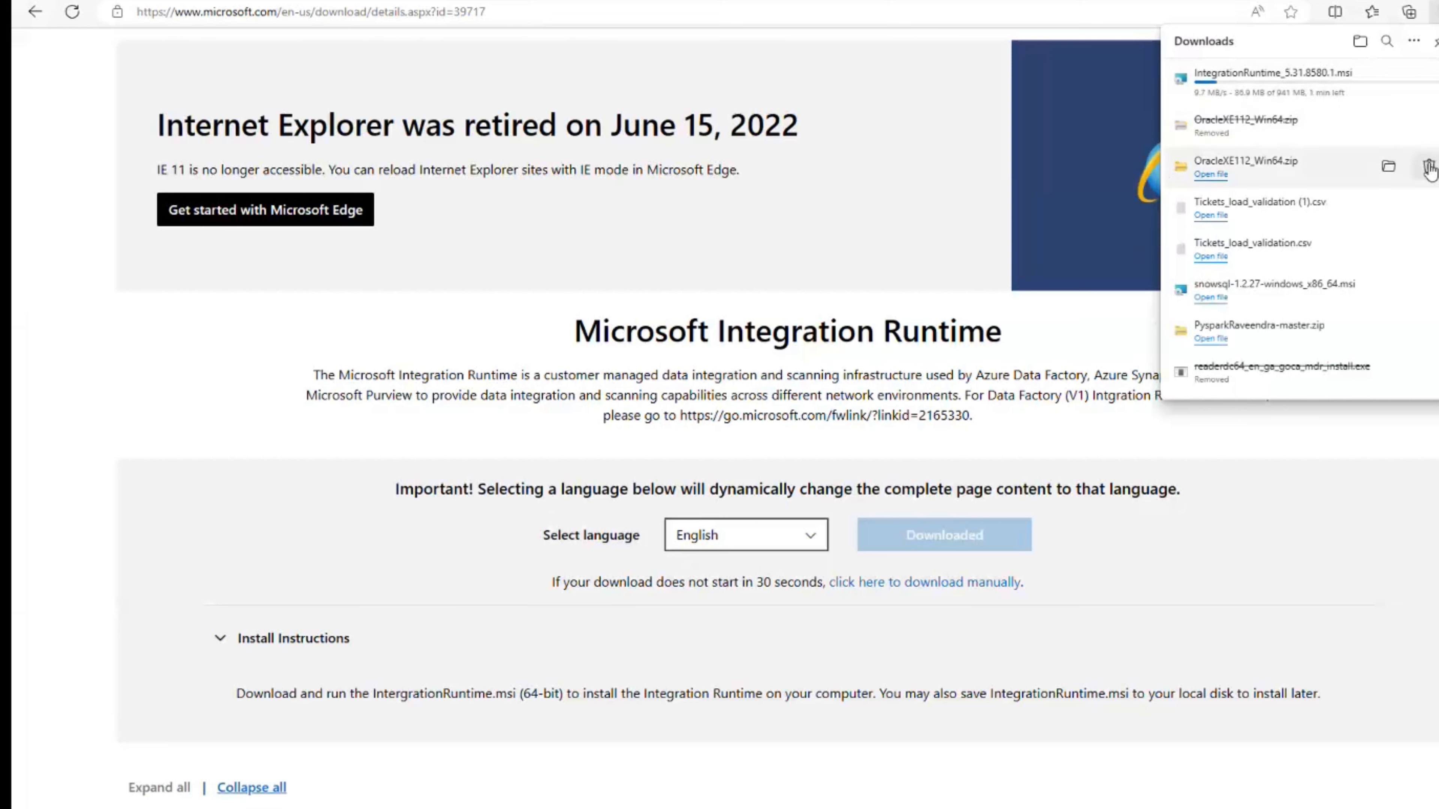
click(1428, 168)
click(1427, 206)
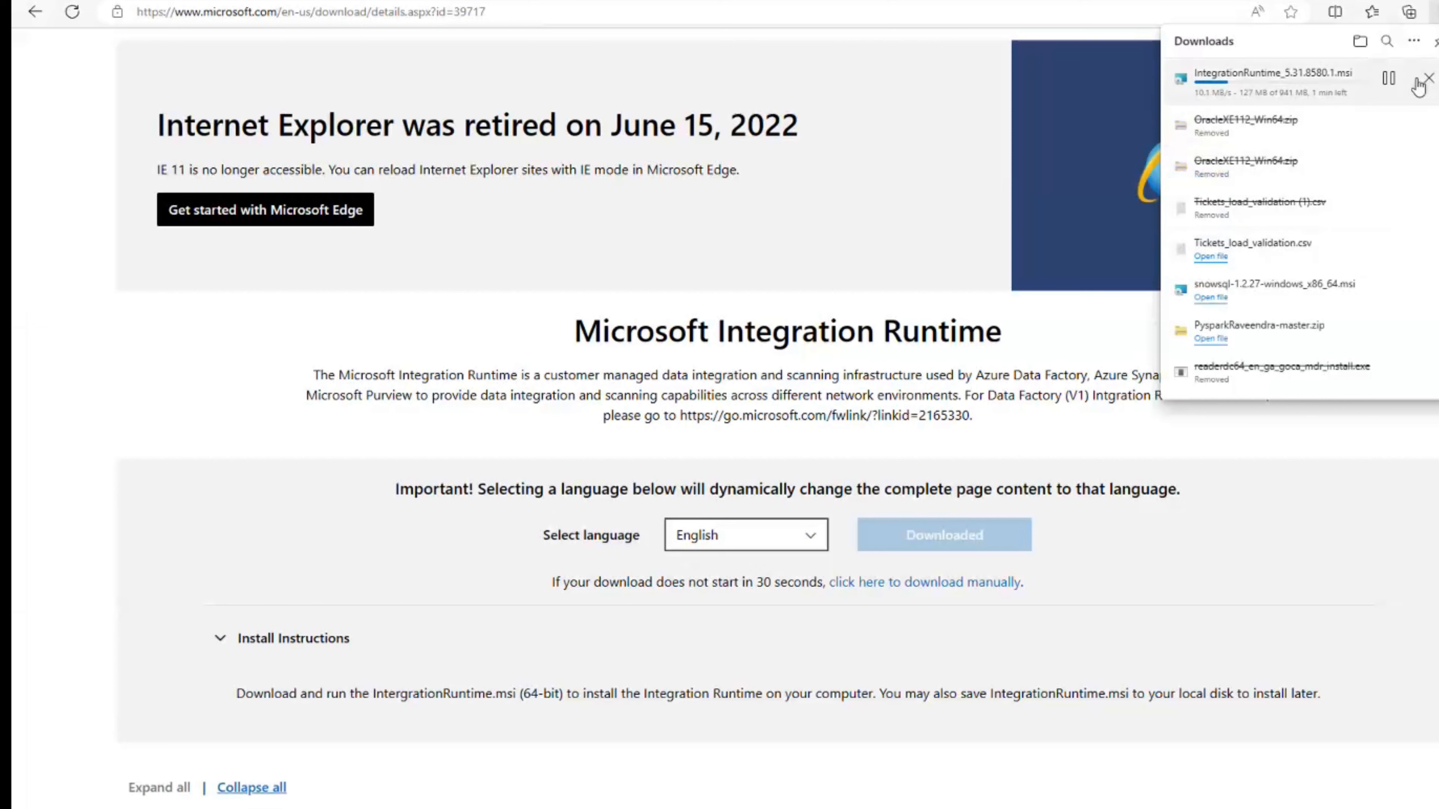
- Clear all of the browser's download history
click(1413, 42)
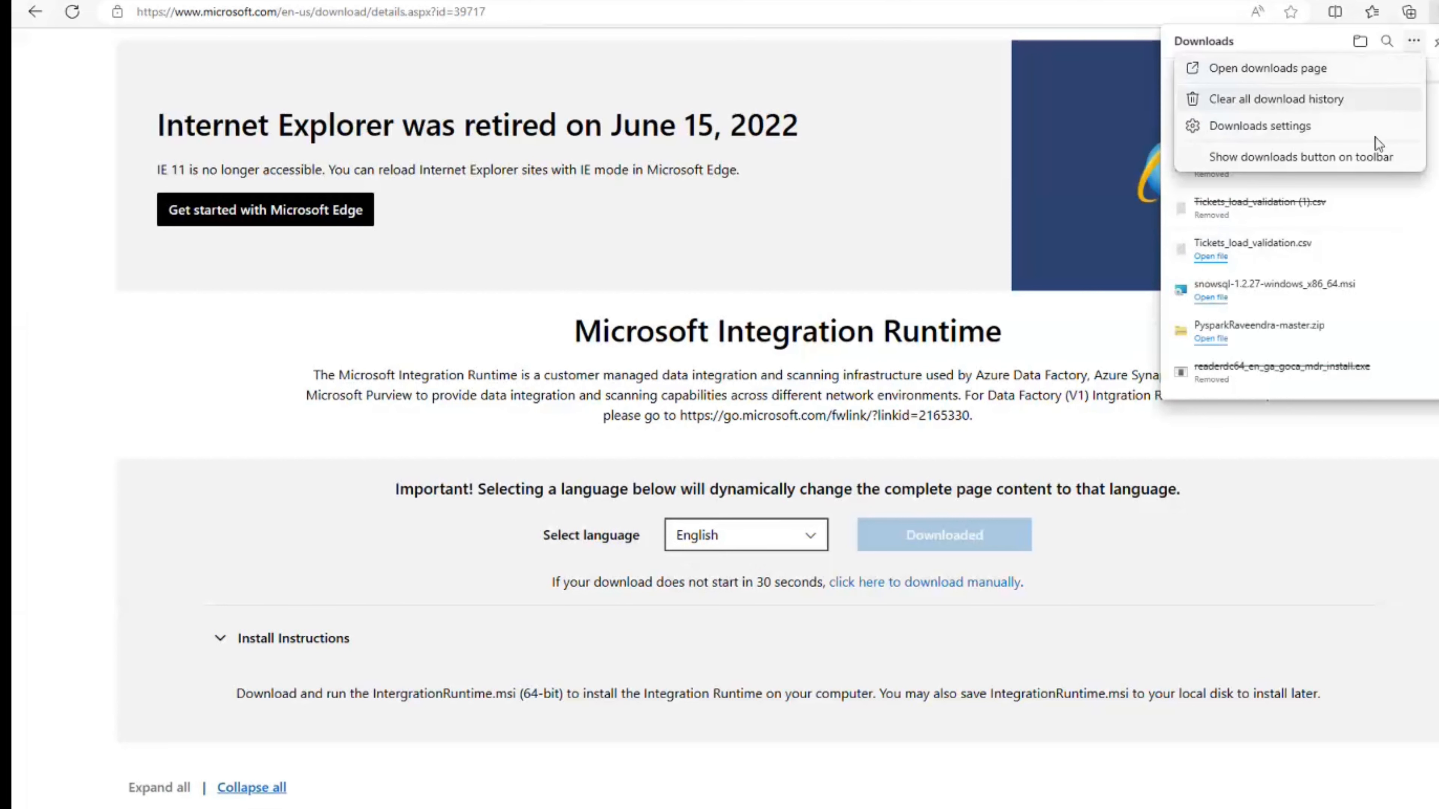
click(1287, 102)
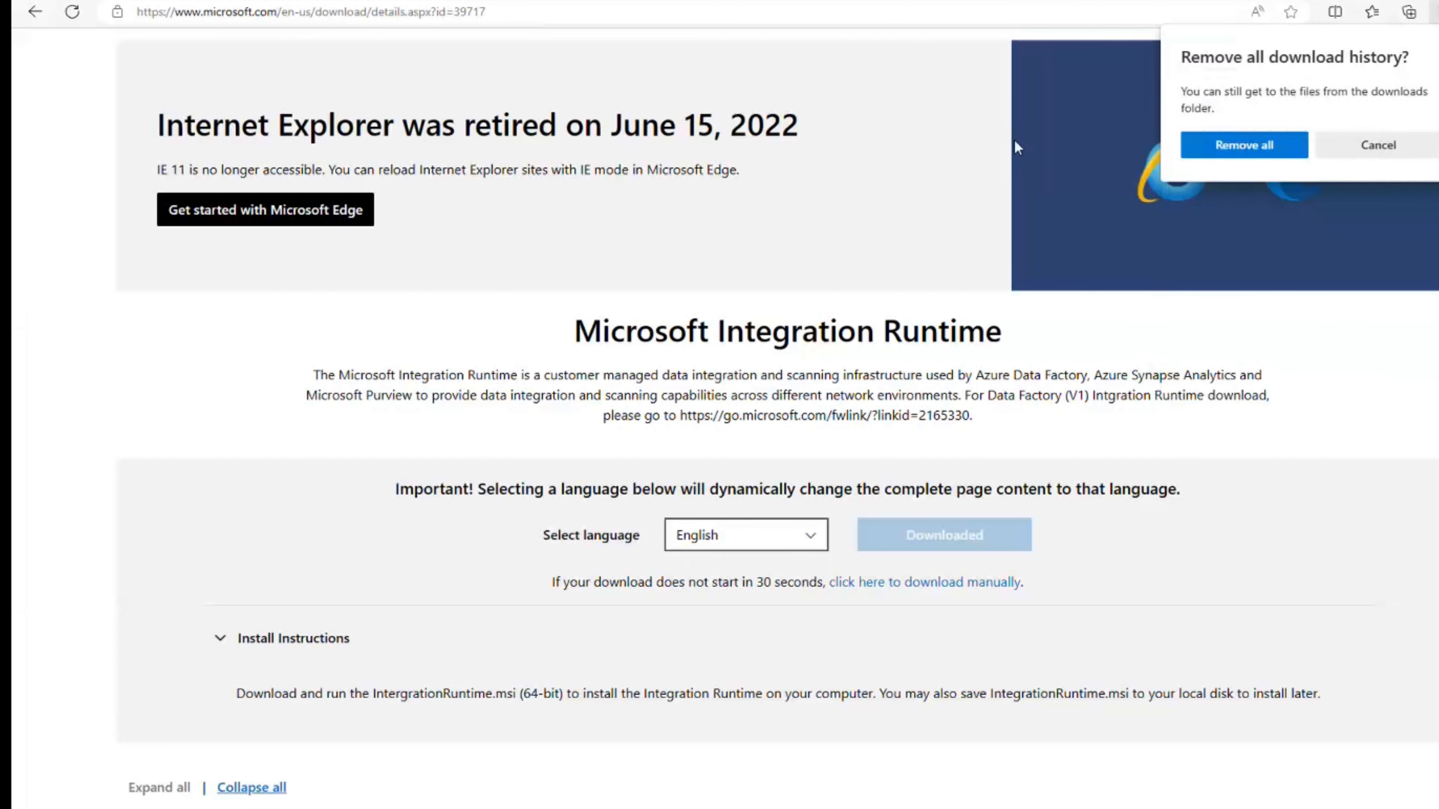
click(1251, 154)
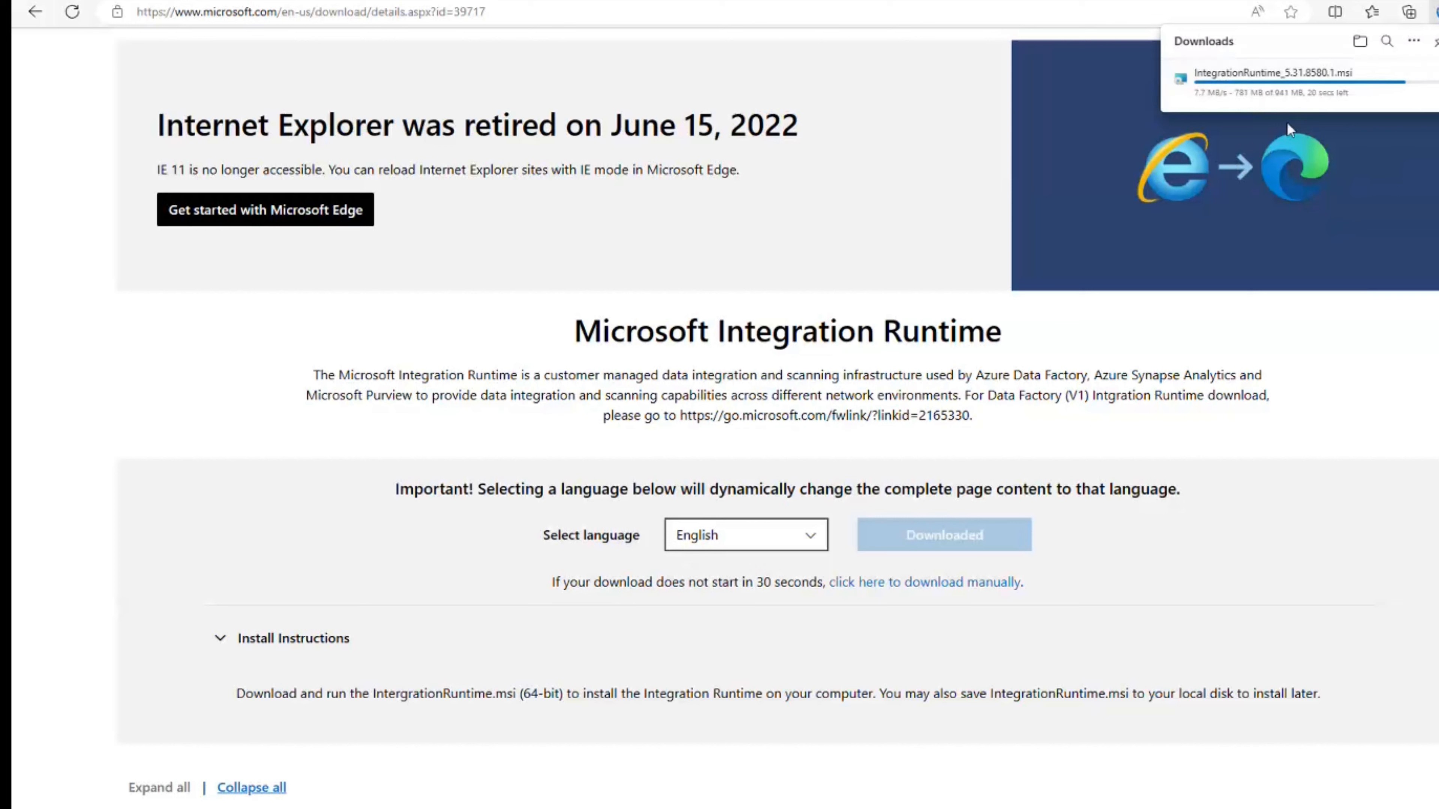
- Run the downloaded IntegrationRuntime_5.31.8580.1.msi installer and cancel the duplicate installer window
mouse_move(1322, 106)
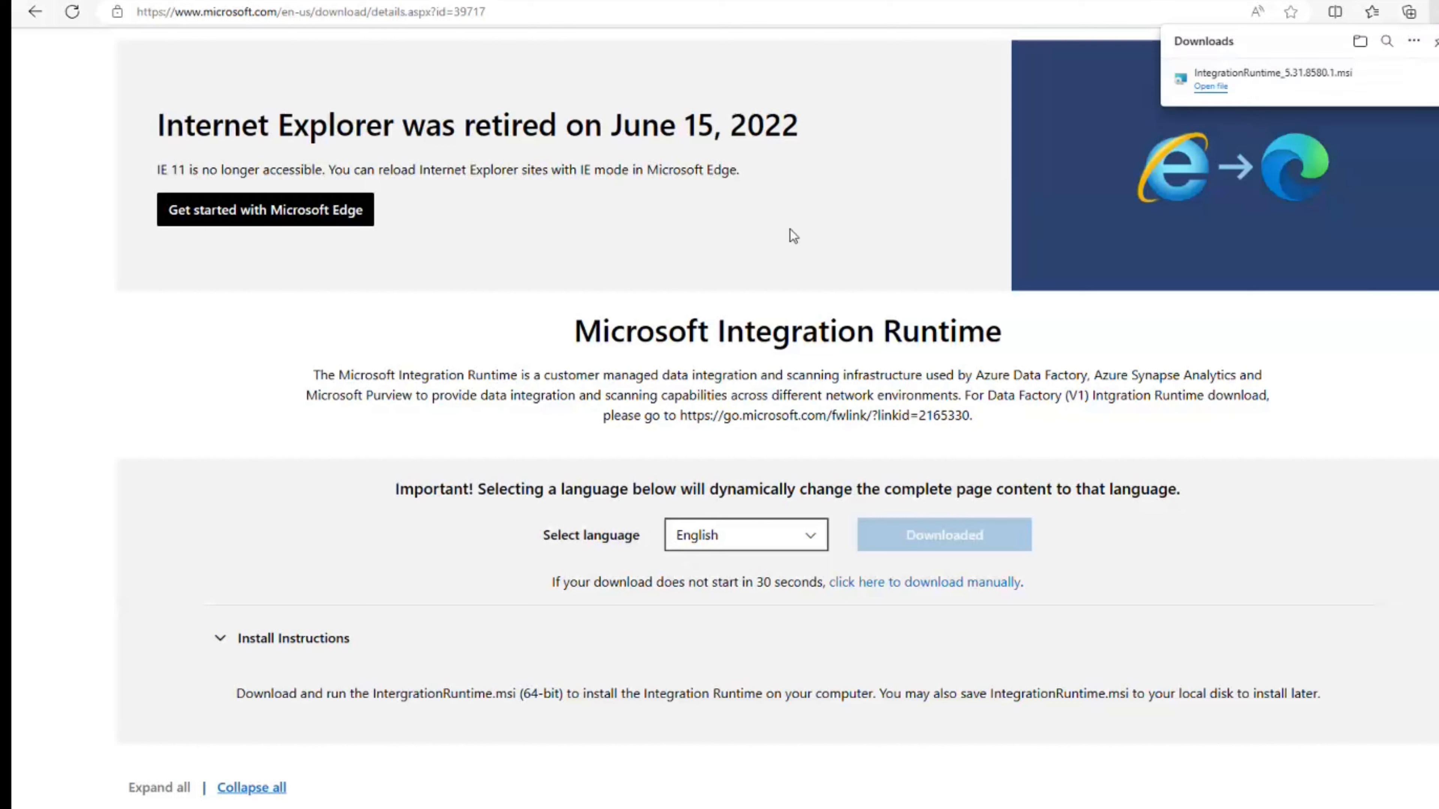
click(1211, 86)
click(1022, 807)
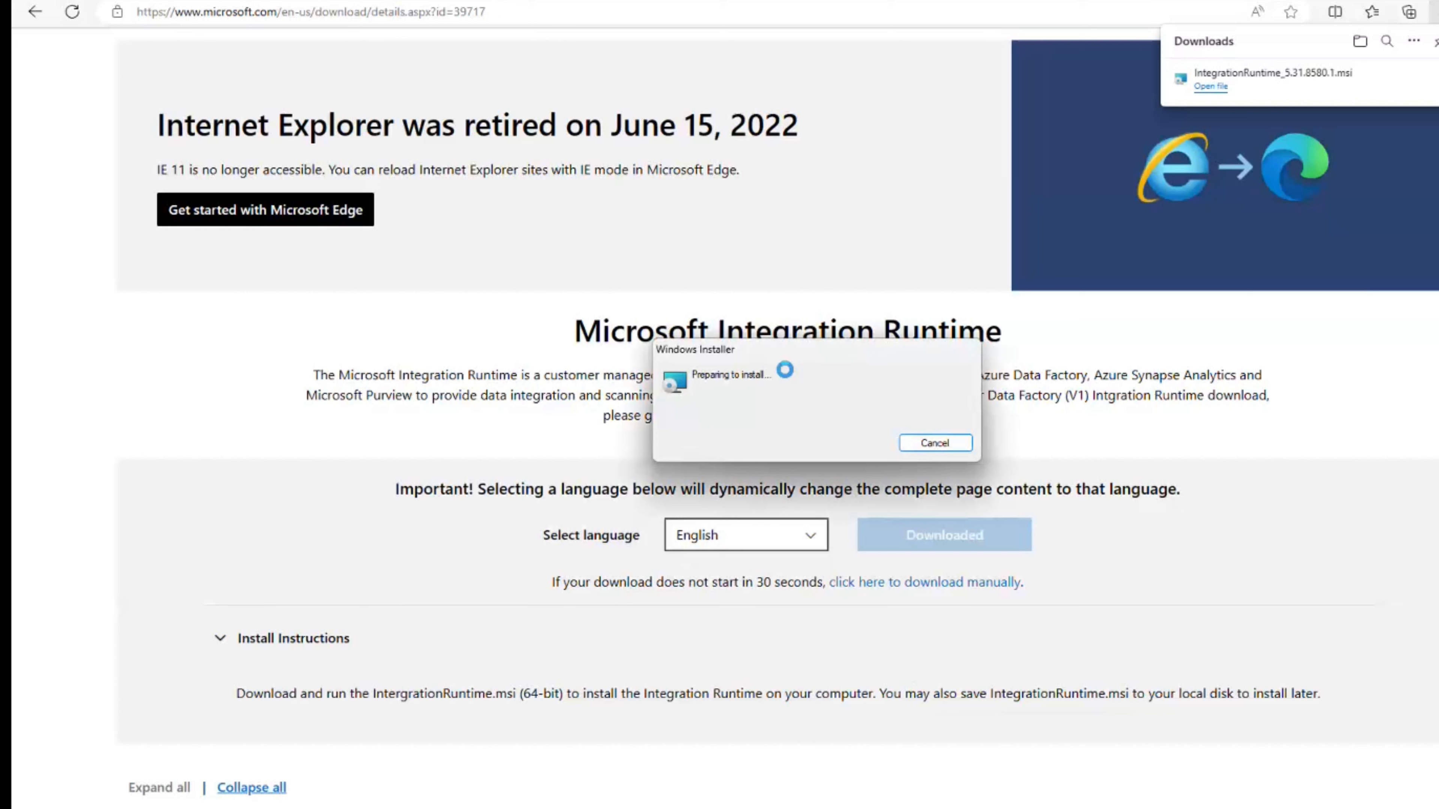
drag(737, 327, 697, 245)
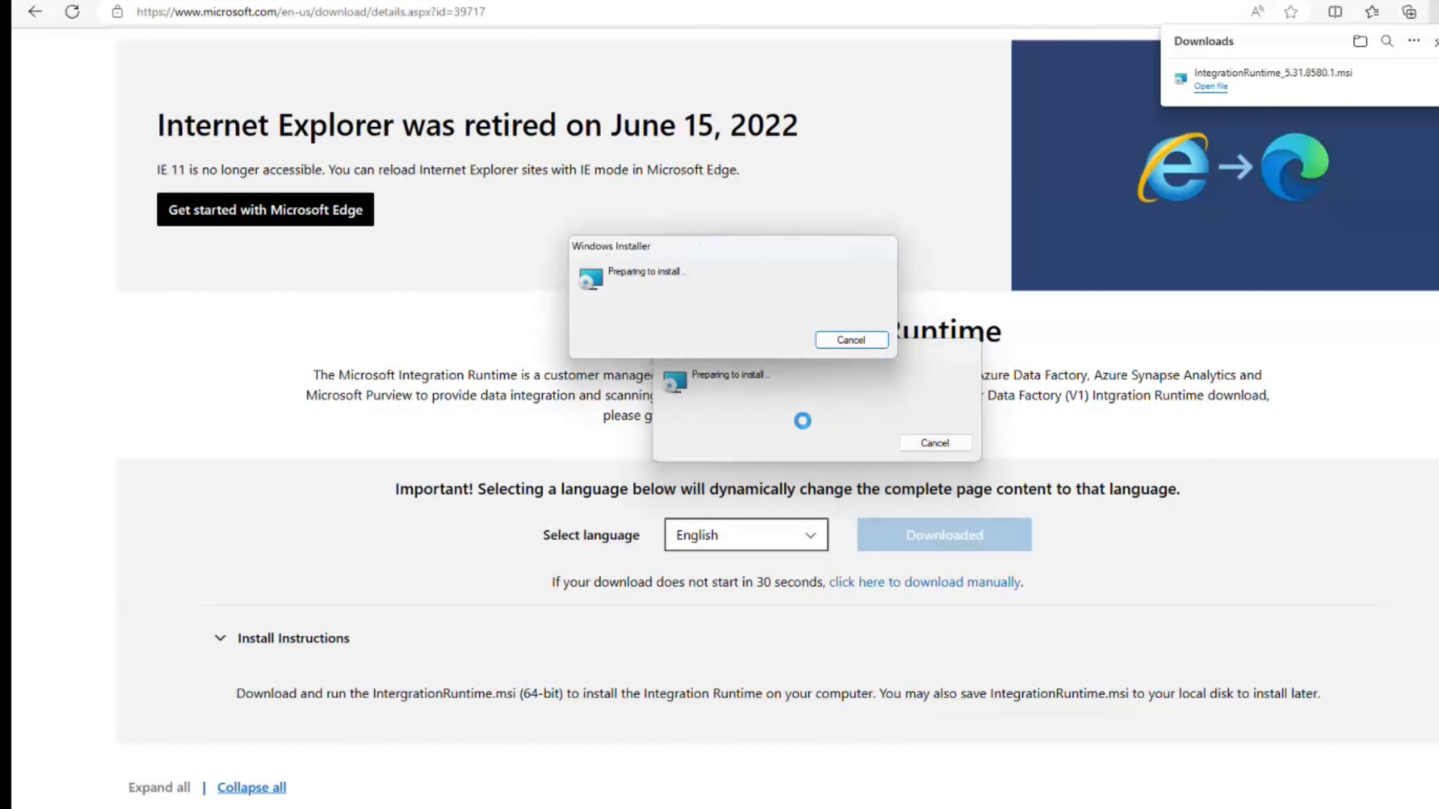
click(934, 443)
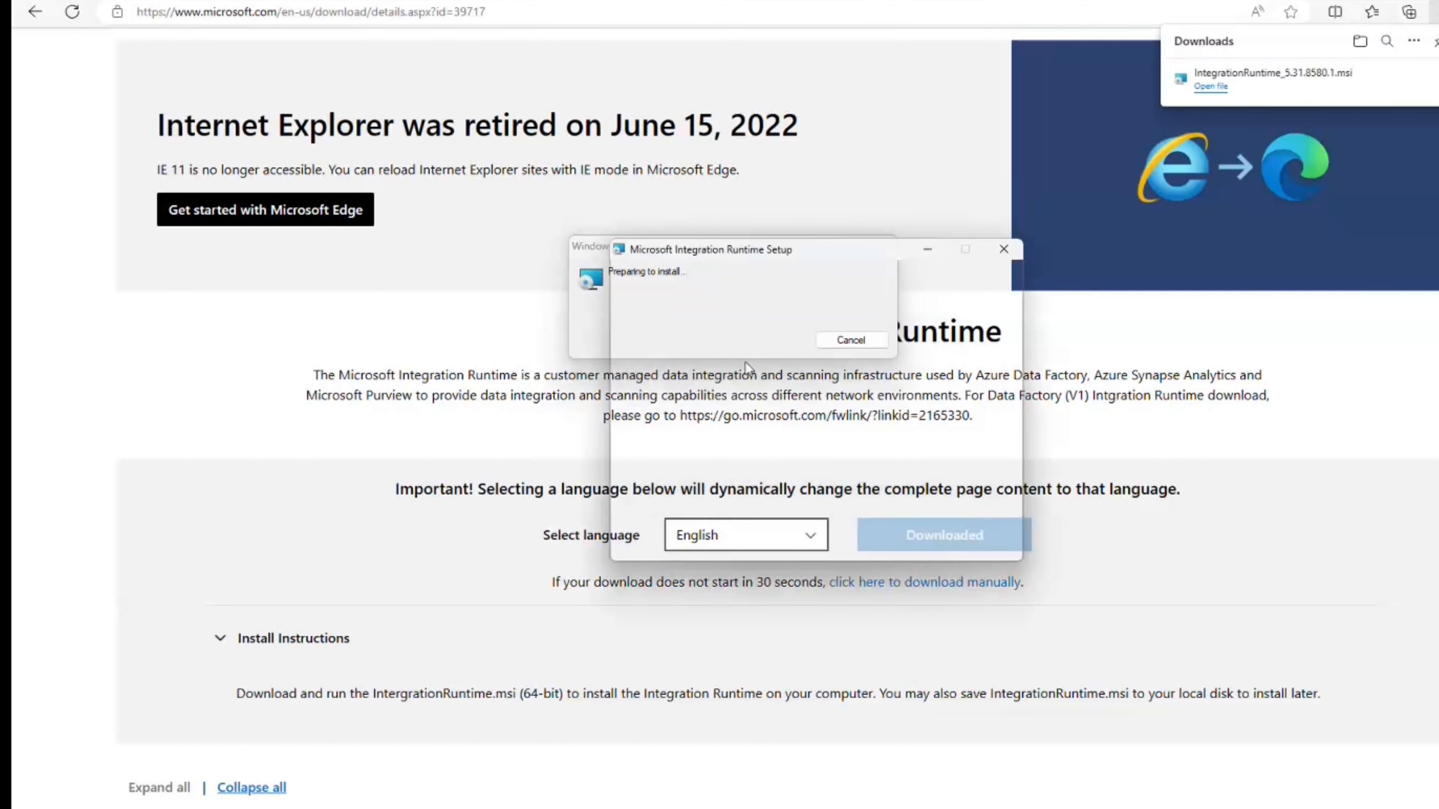
- Accept the license agreement in the setup wizard and start installing Microsoft Integration Runtime
click(910, 543)
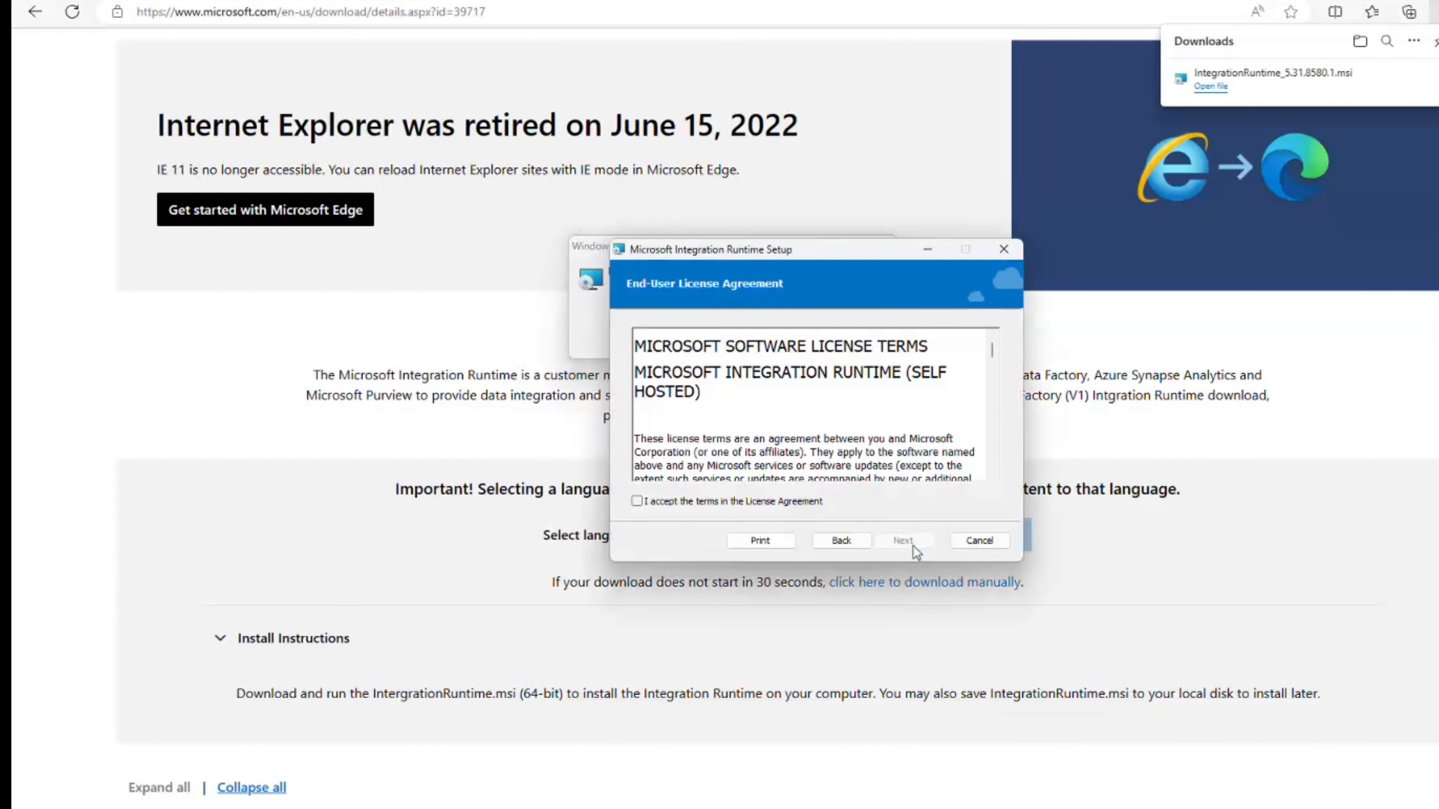
click(816, 503)
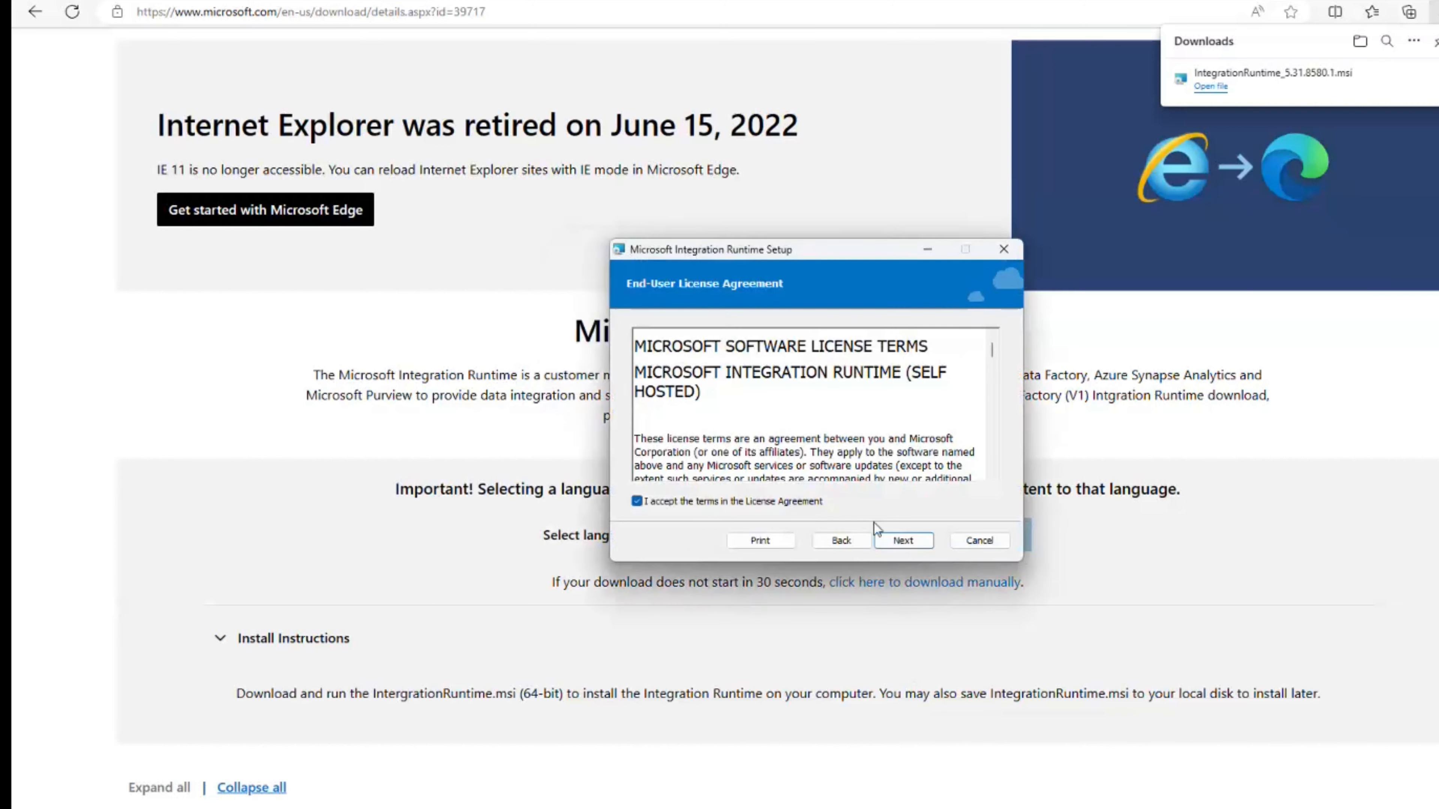
click(904, 540)
click(904, 541)
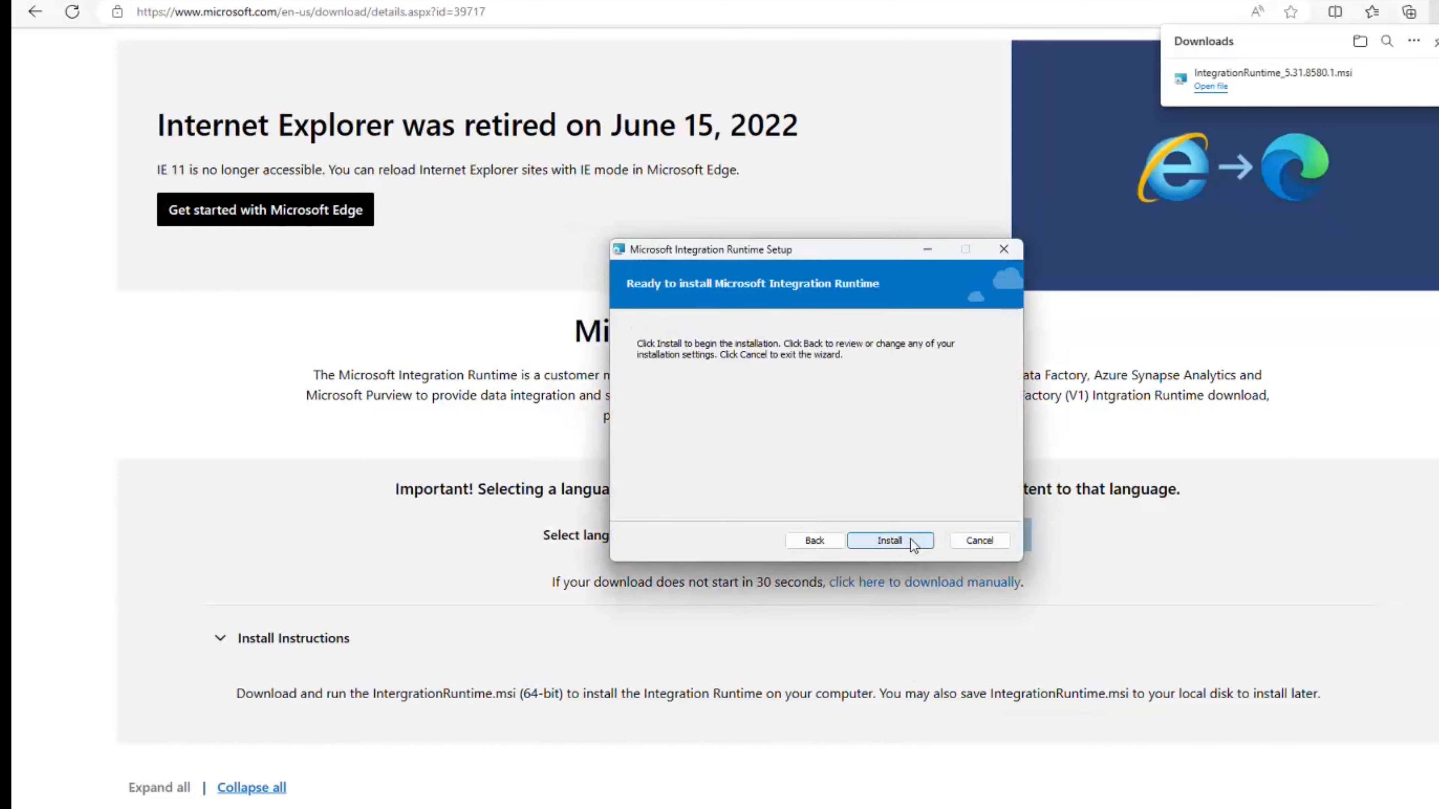
click(910, 541)
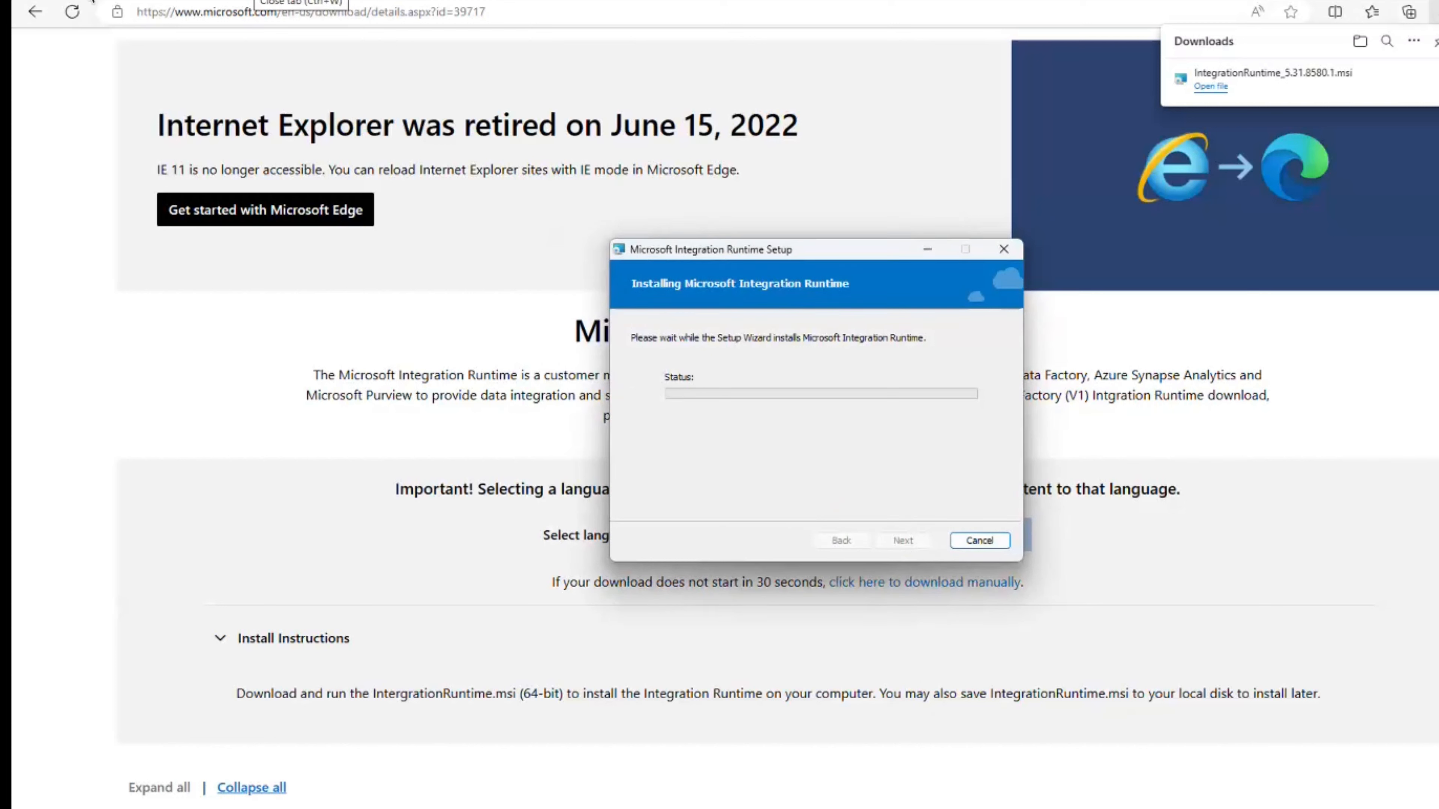
- Switch to Azure Data Factory, close the integration runtime setup pane and refresh the integration runtimes list
click(58, 4)
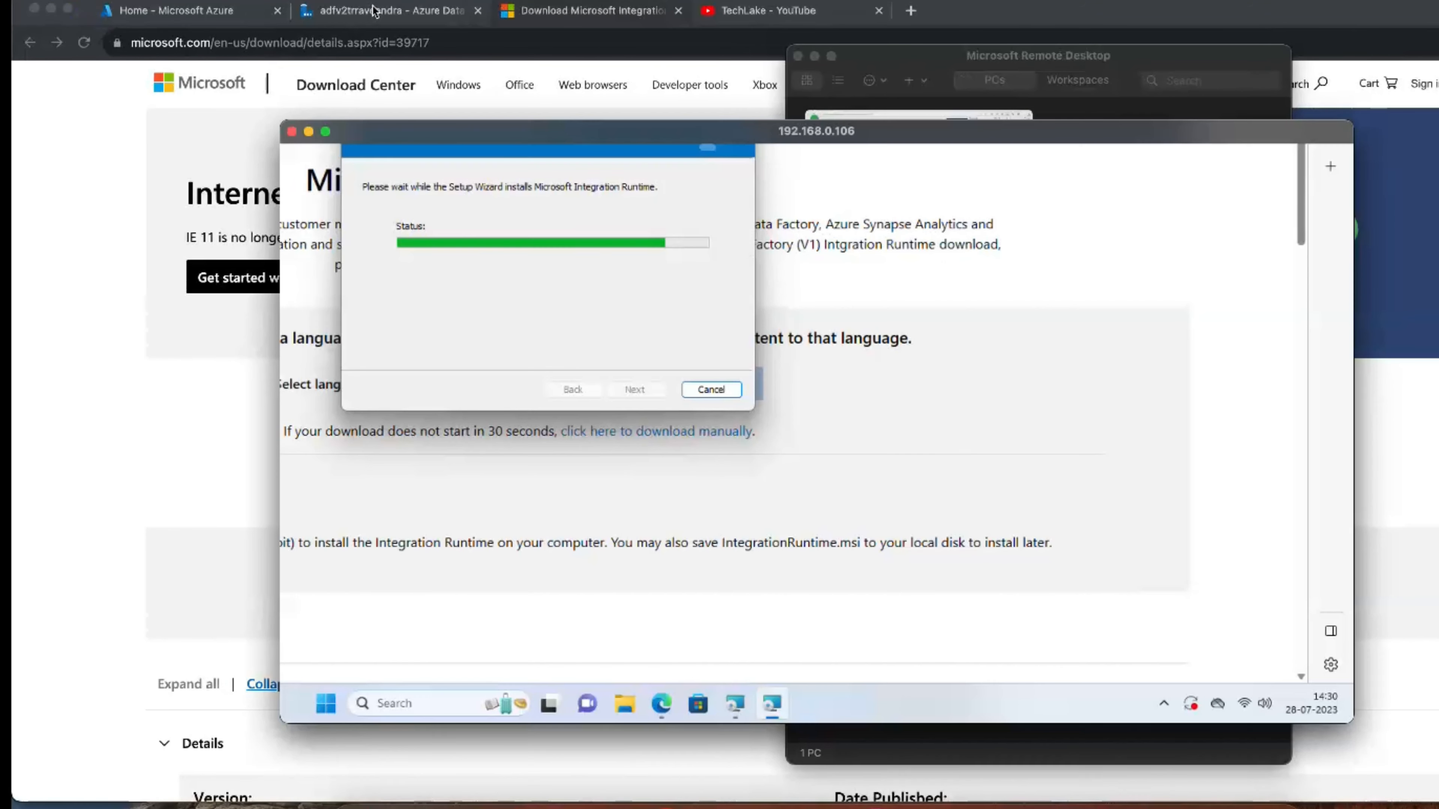
click(374, 10)
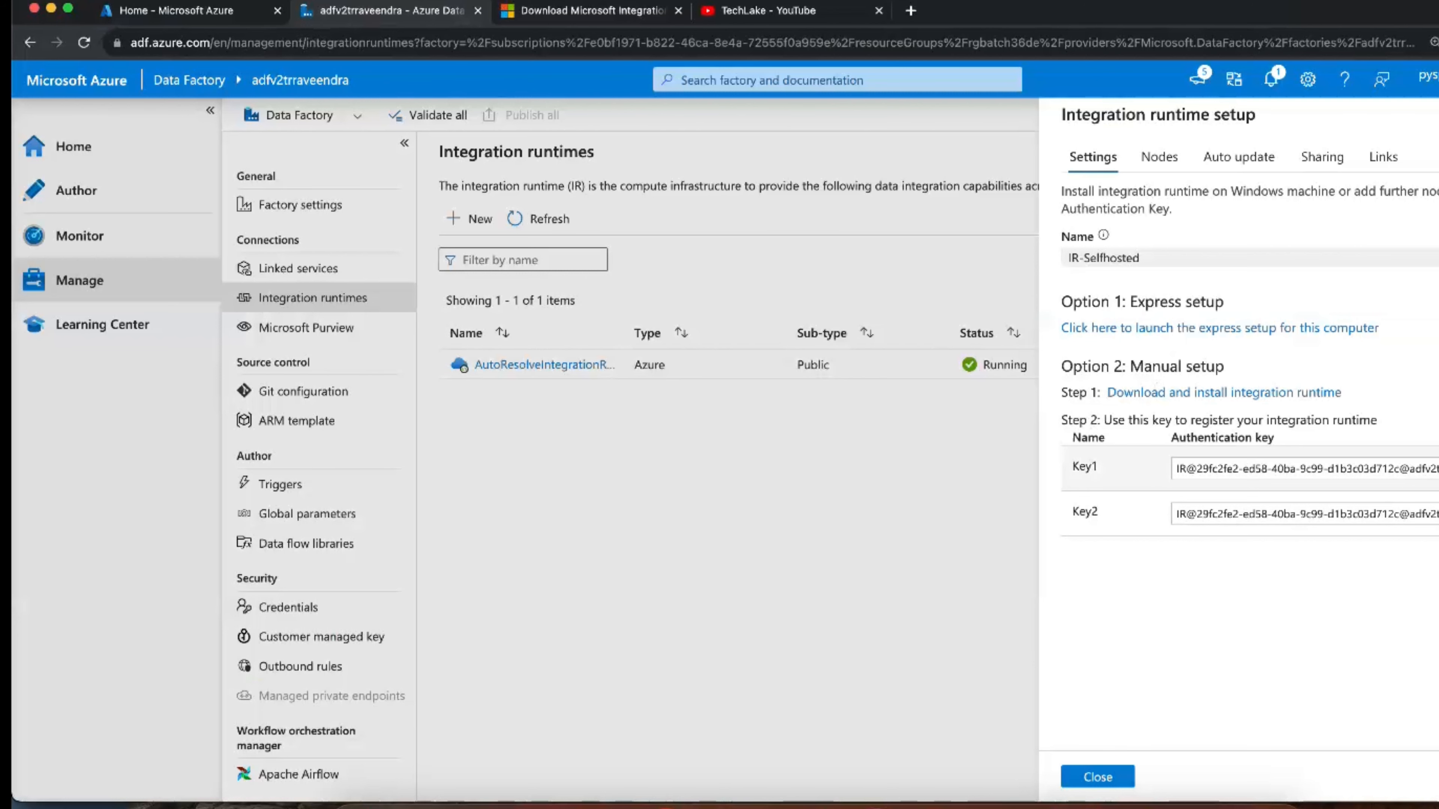
click(1111, 784)
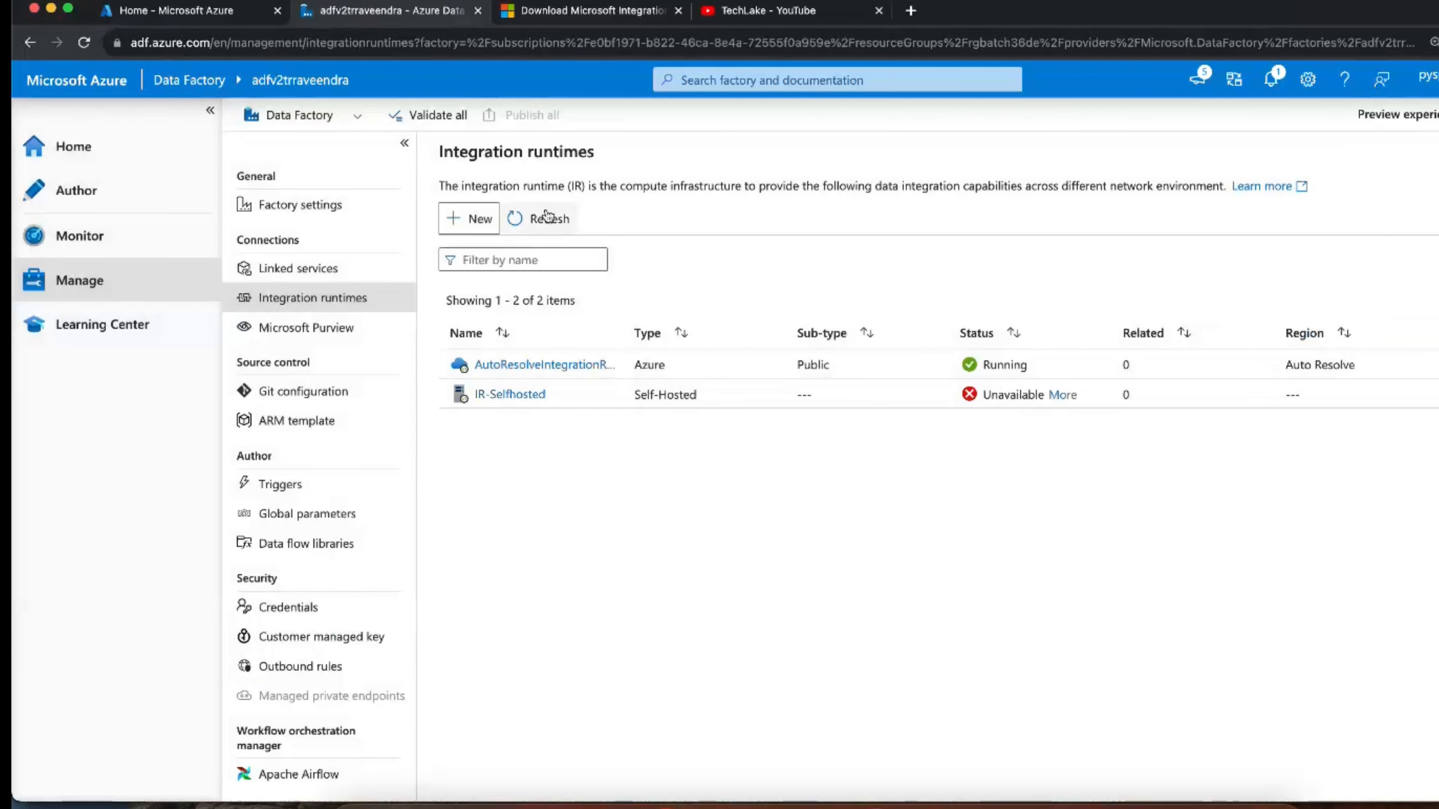
click(547, 216)
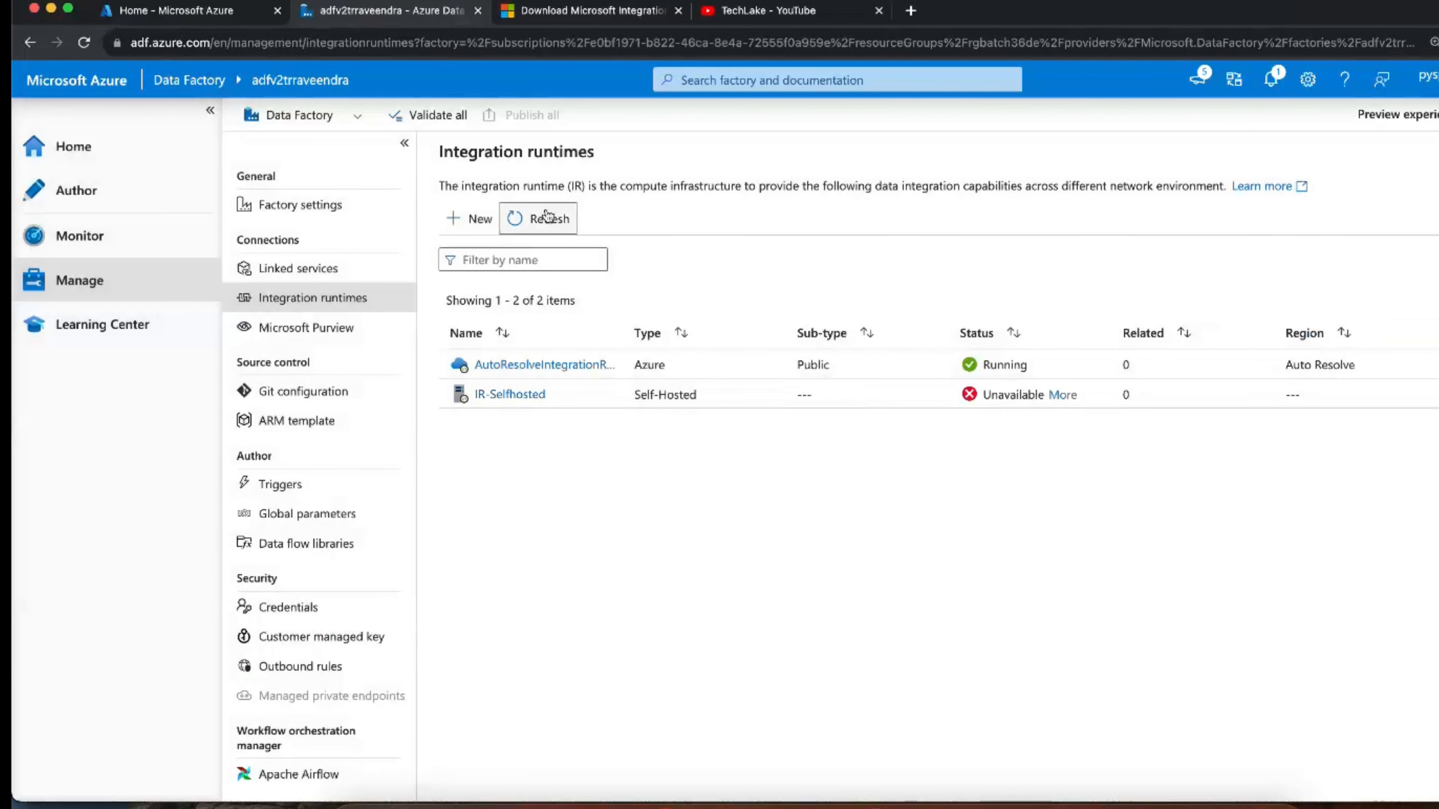
mouse_move(498, 404)
- Check the installer's progress on the remote PC, and review the System Requirements on the Microsoft Integration Runtime download page
click(1130, 805)
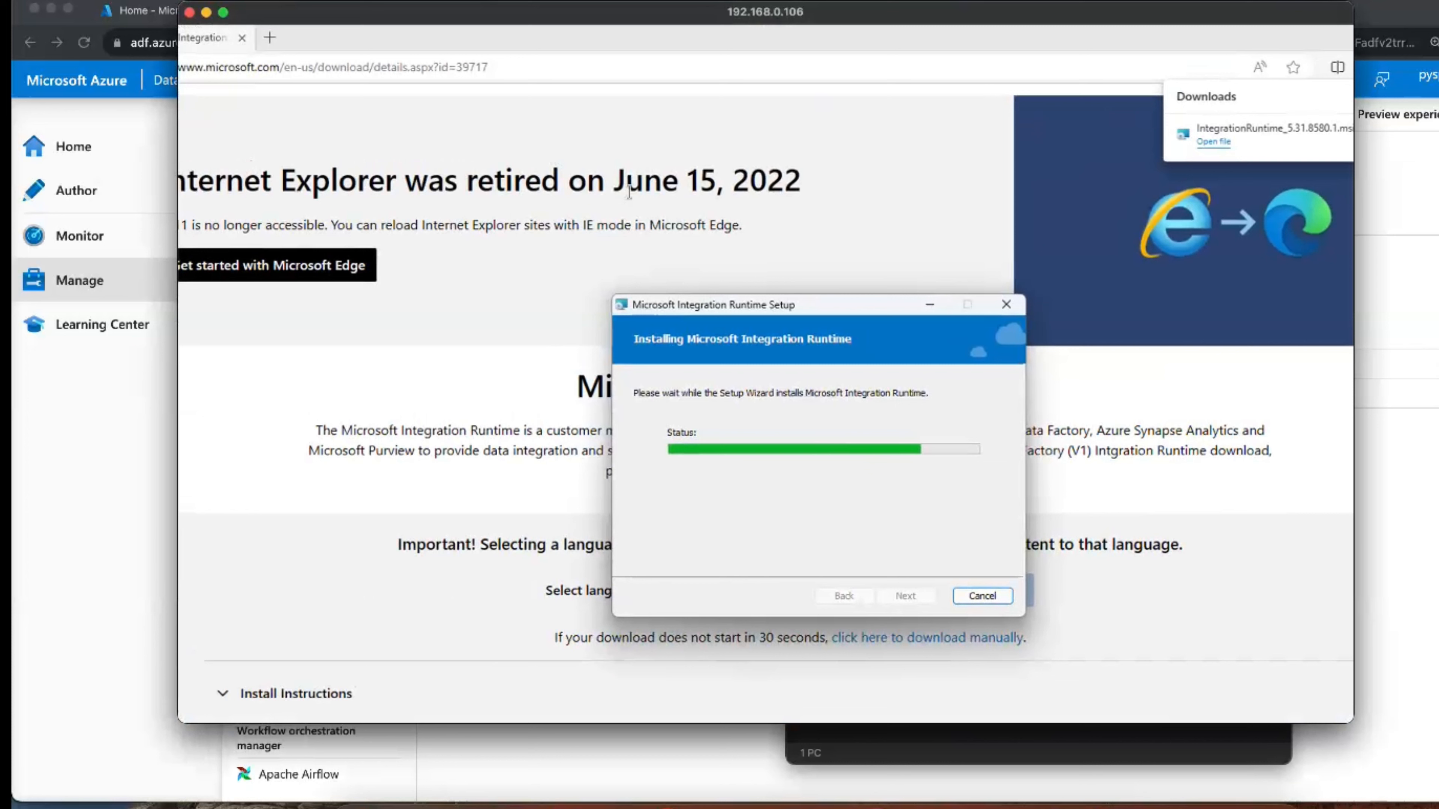
click(147, 16)
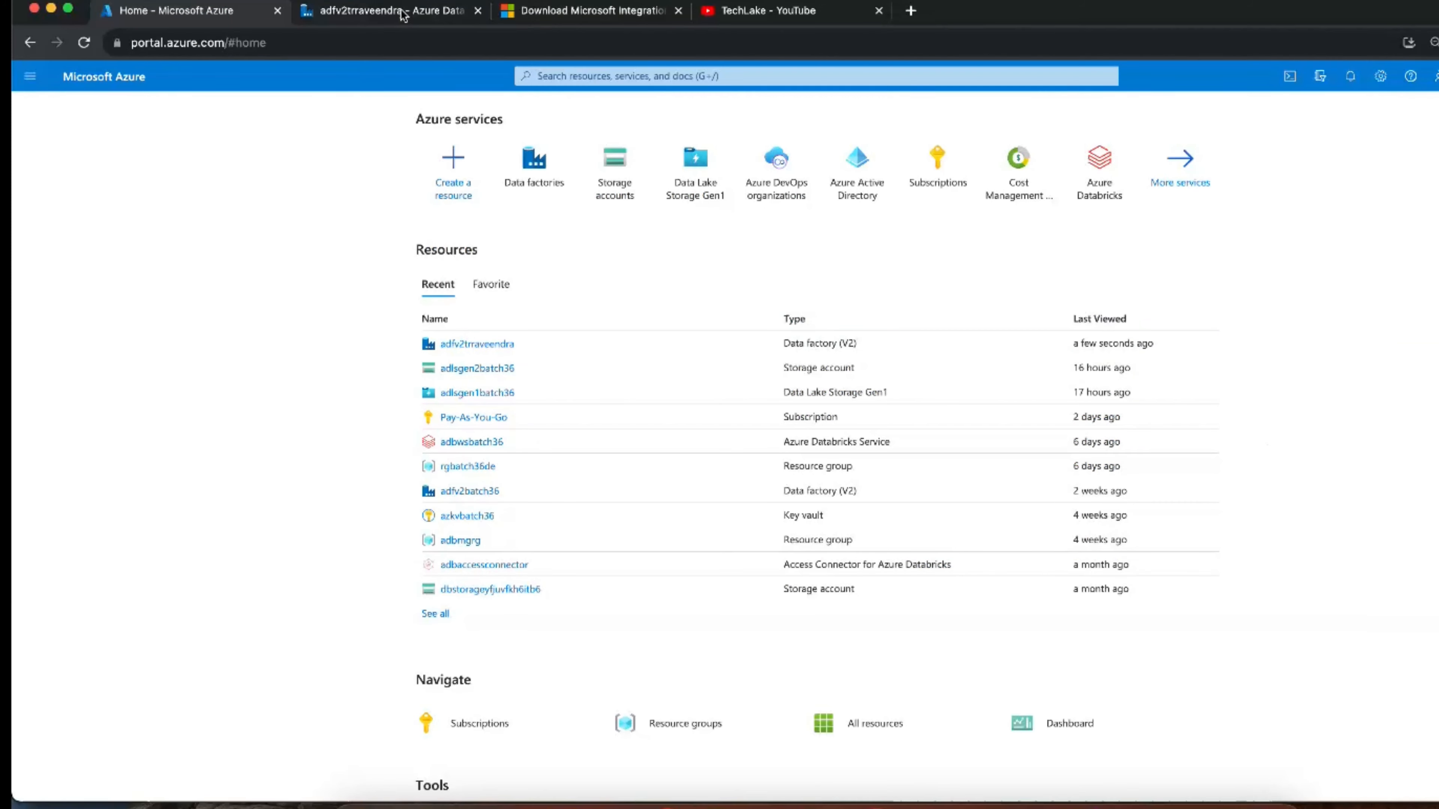
click(581, 9)
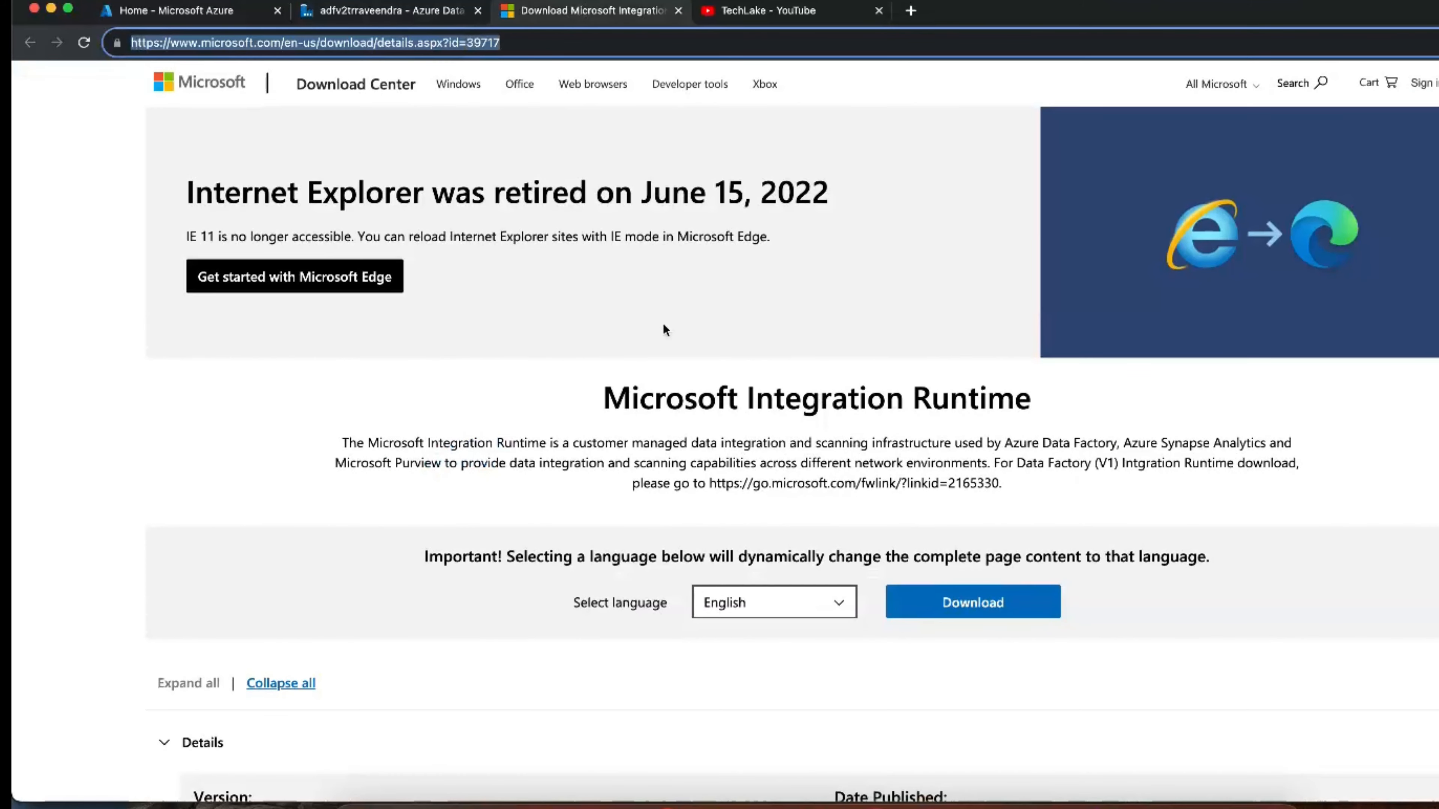
scroll(663, 323, down, 5)
scroll(663, 323, down, 5)
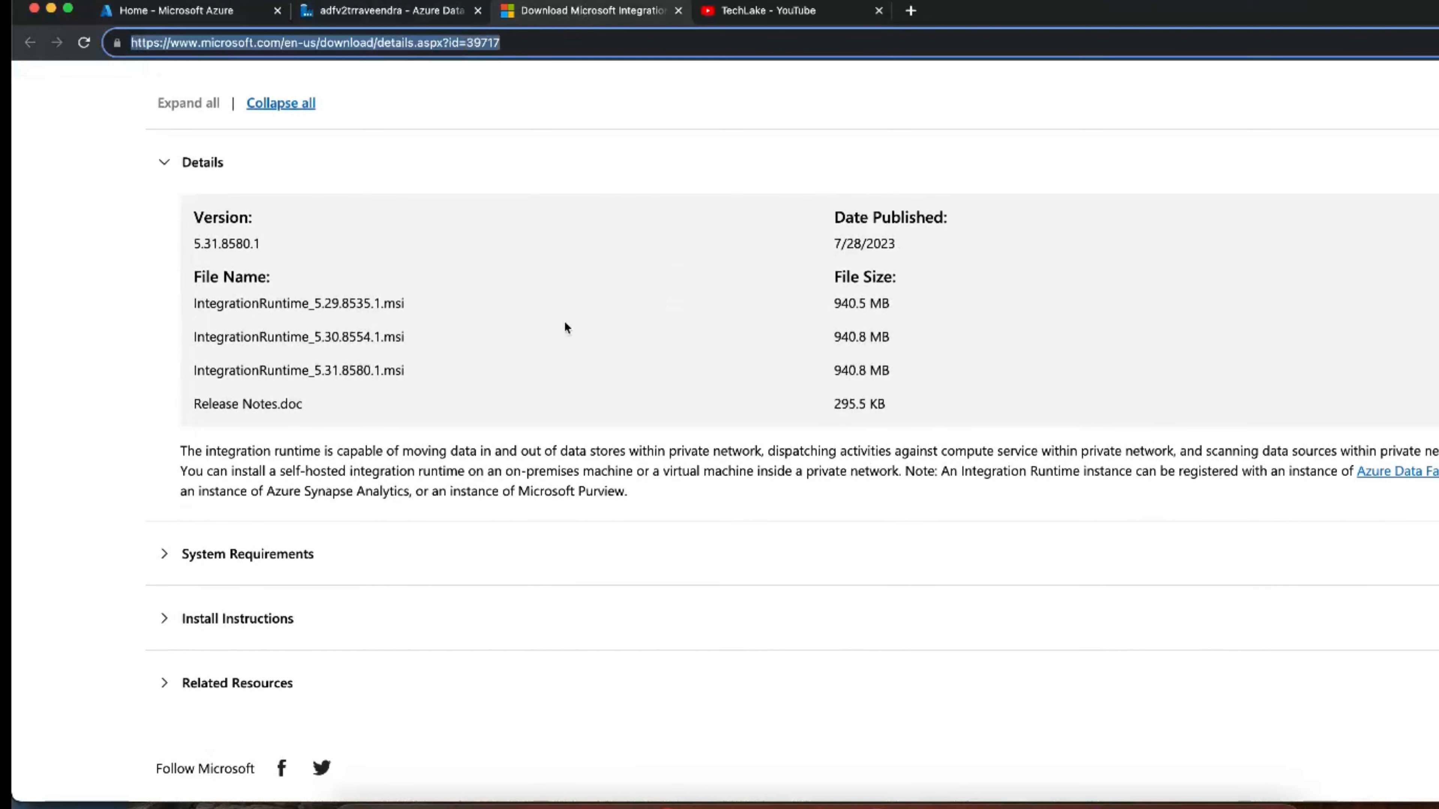
scroll(564, 327, down, 5)
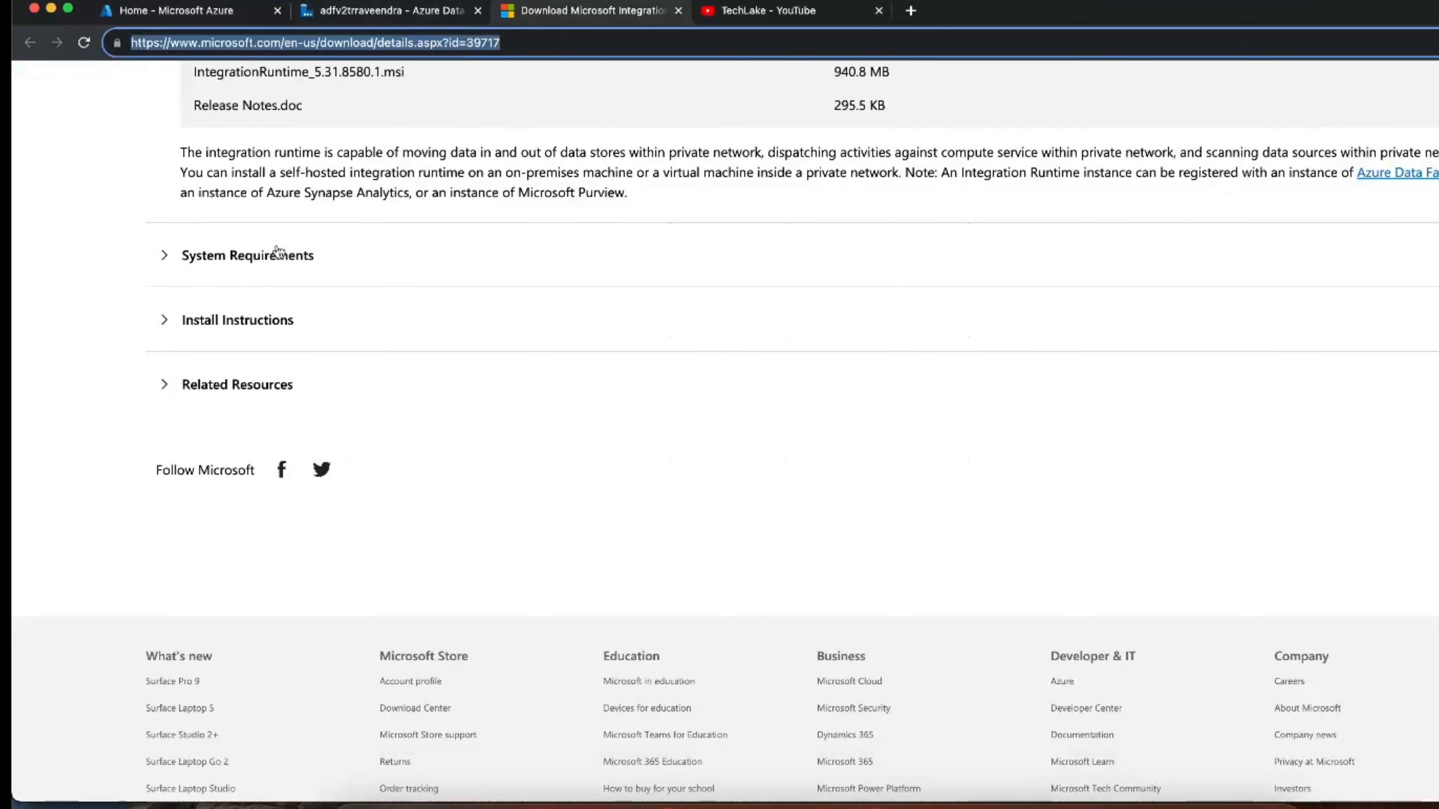
click(290, 255)
scroll(385, 271, down, 3)
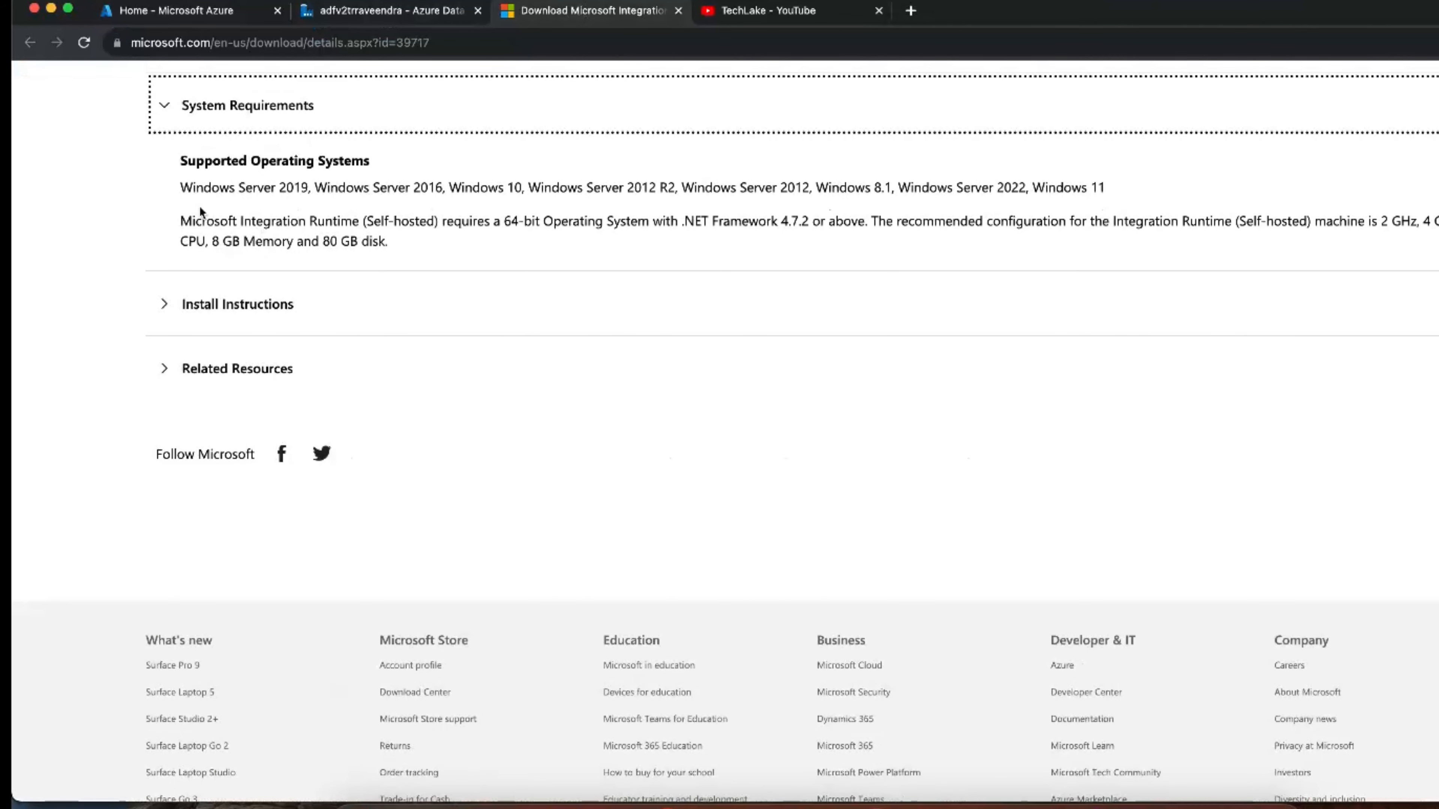
drag(179, 187, 1180, 242)
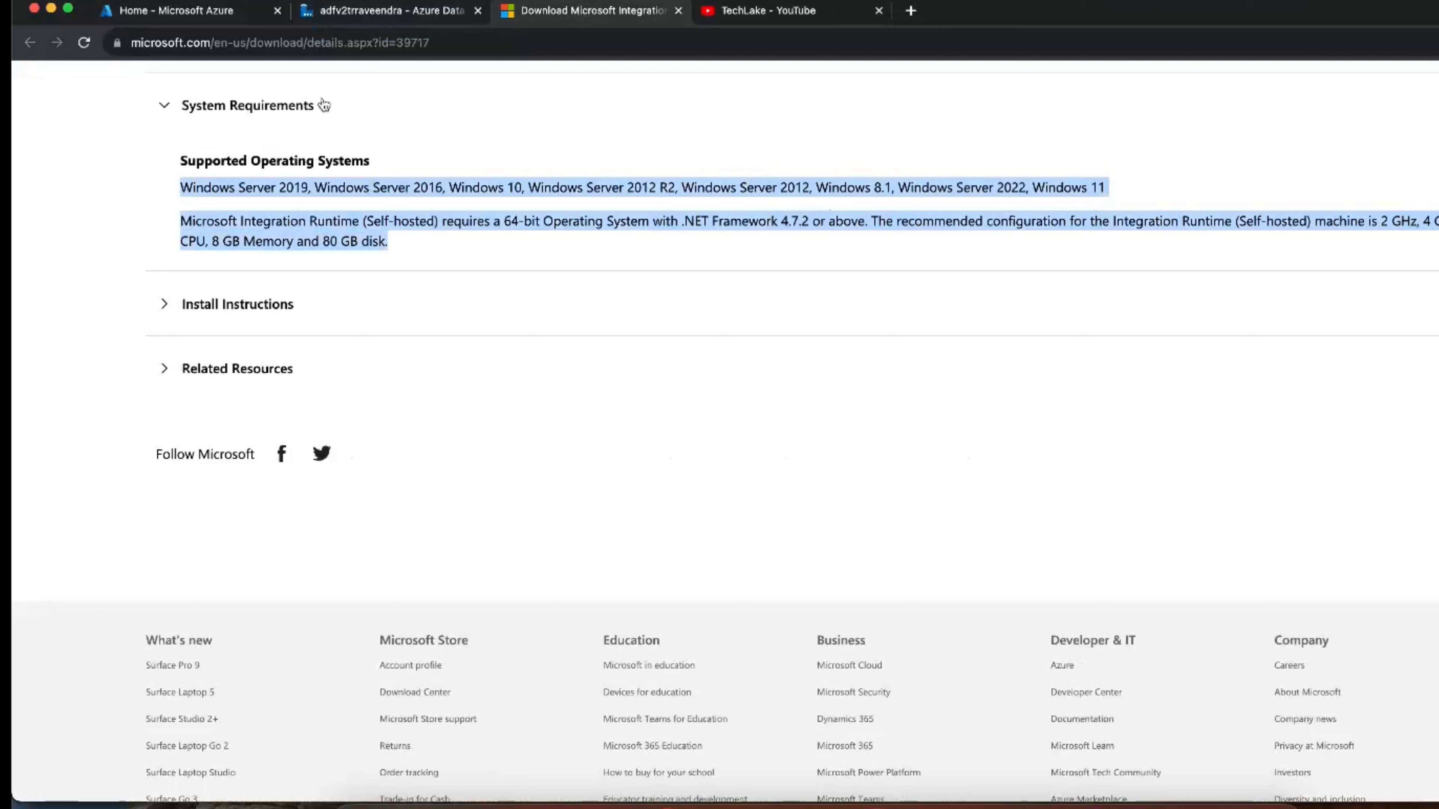
drag(416, 235, 192, 185)
- Search the web for azcopy and examine the operating system download options in the Get started with AzCopy article
click(331, 33)
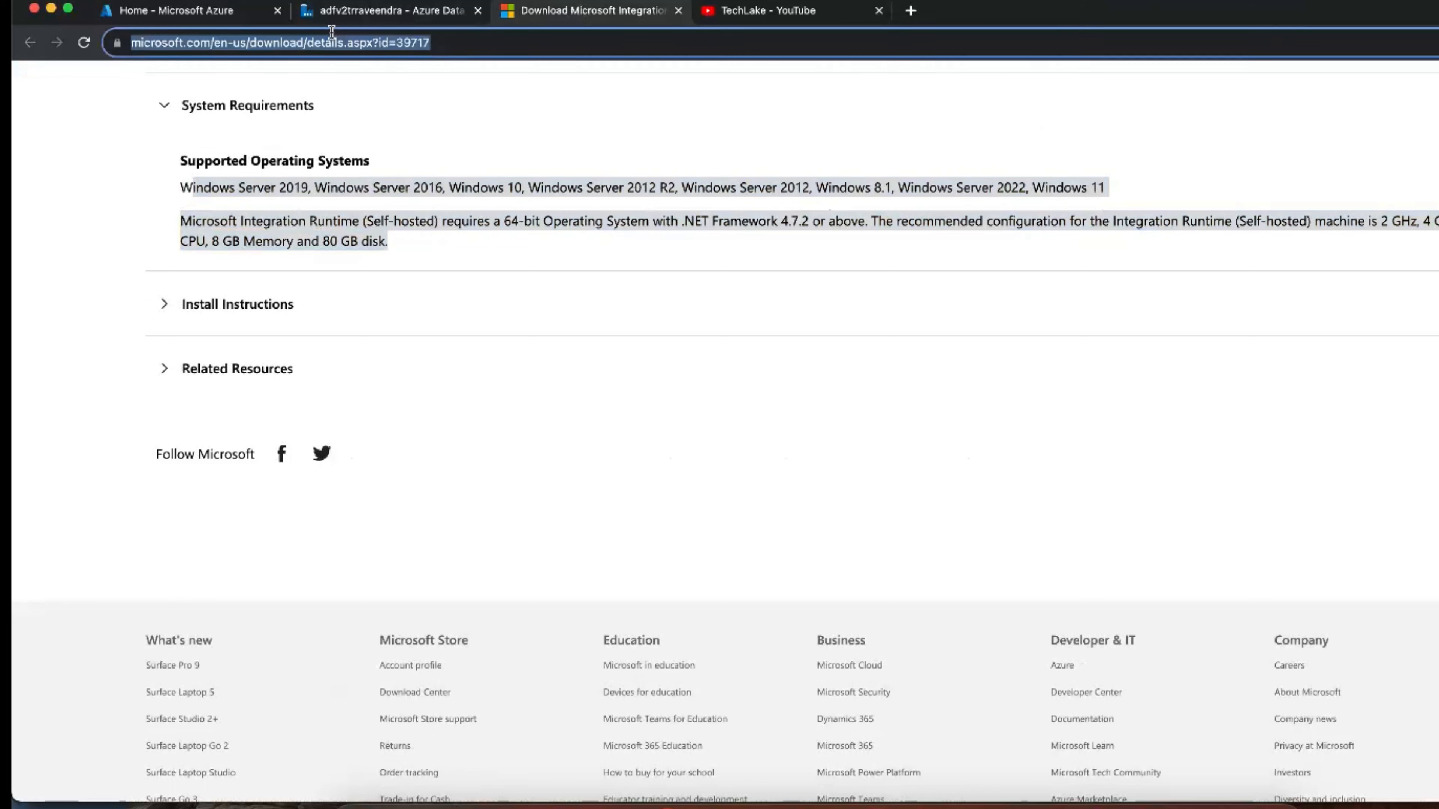
text(azcopy)
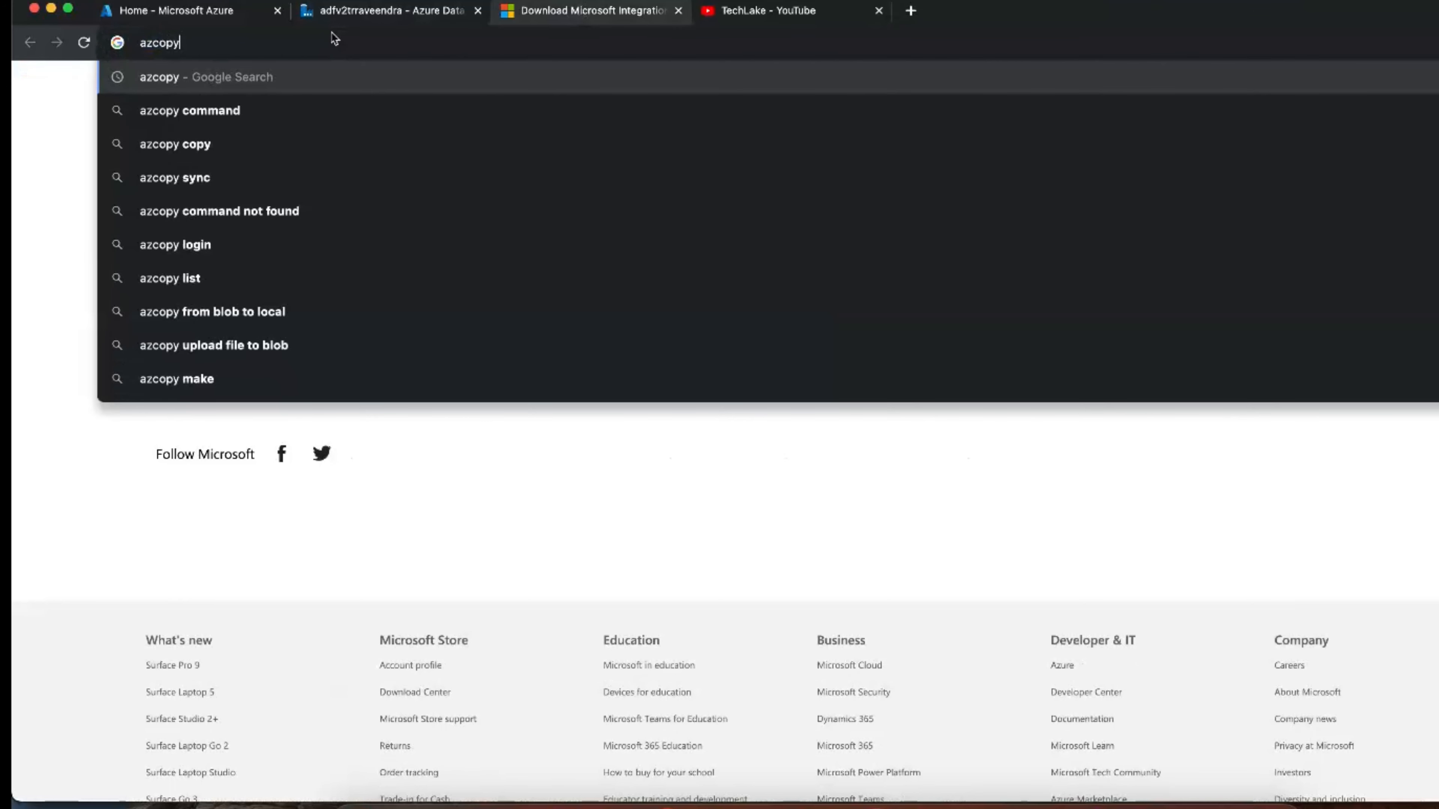
key(Return)
click(349, 259)
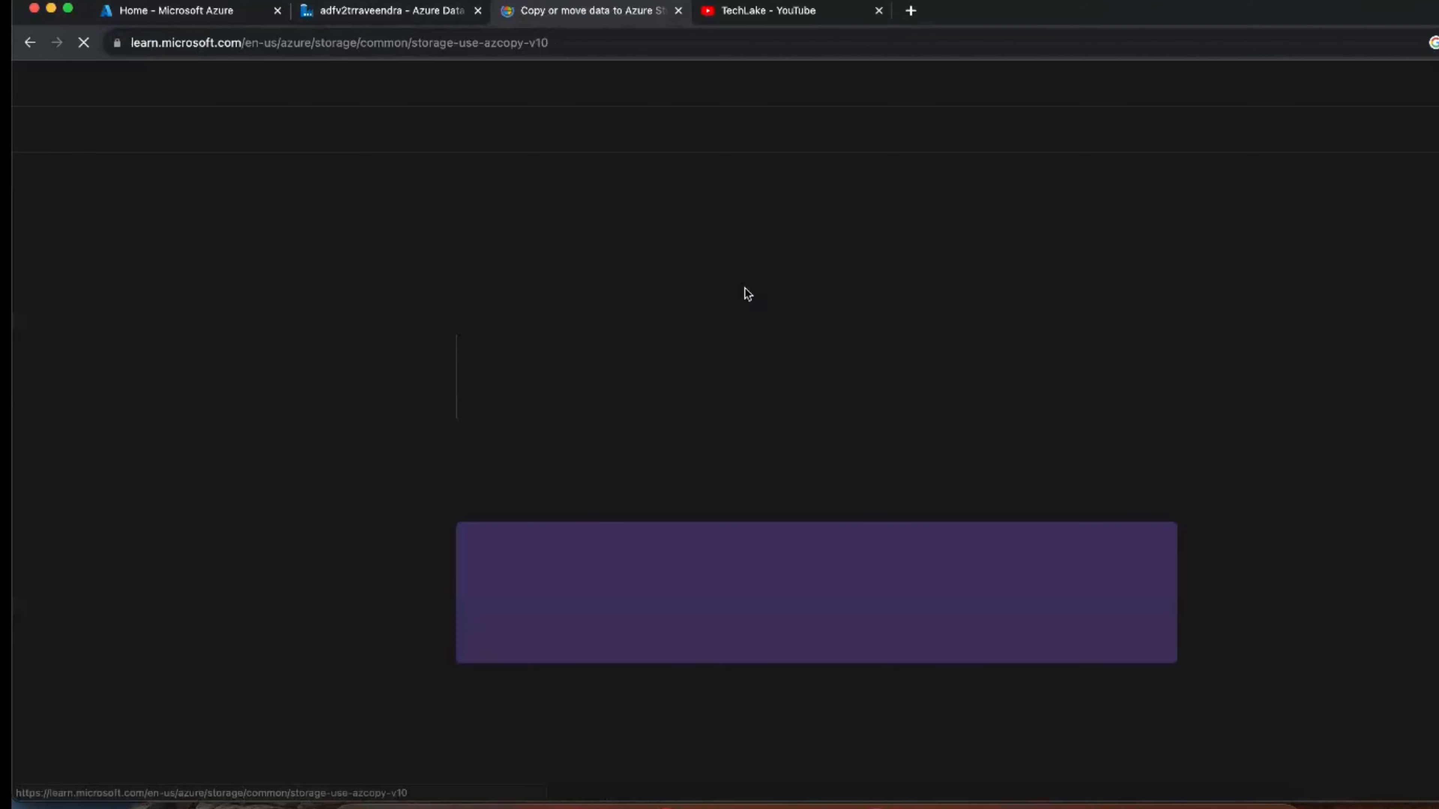
scroll(744, 294, down, 3)
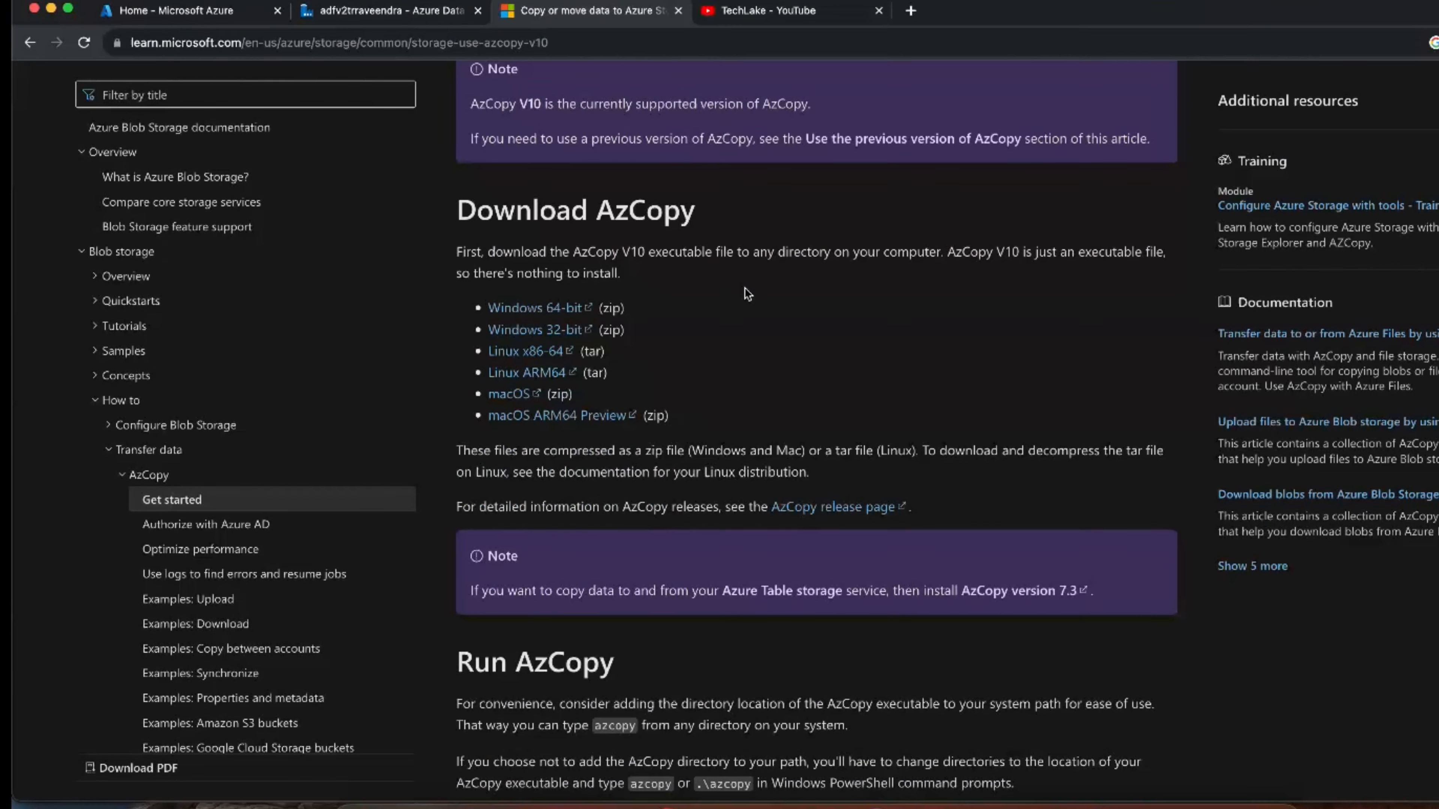
drag(682, 403, 488, 290)
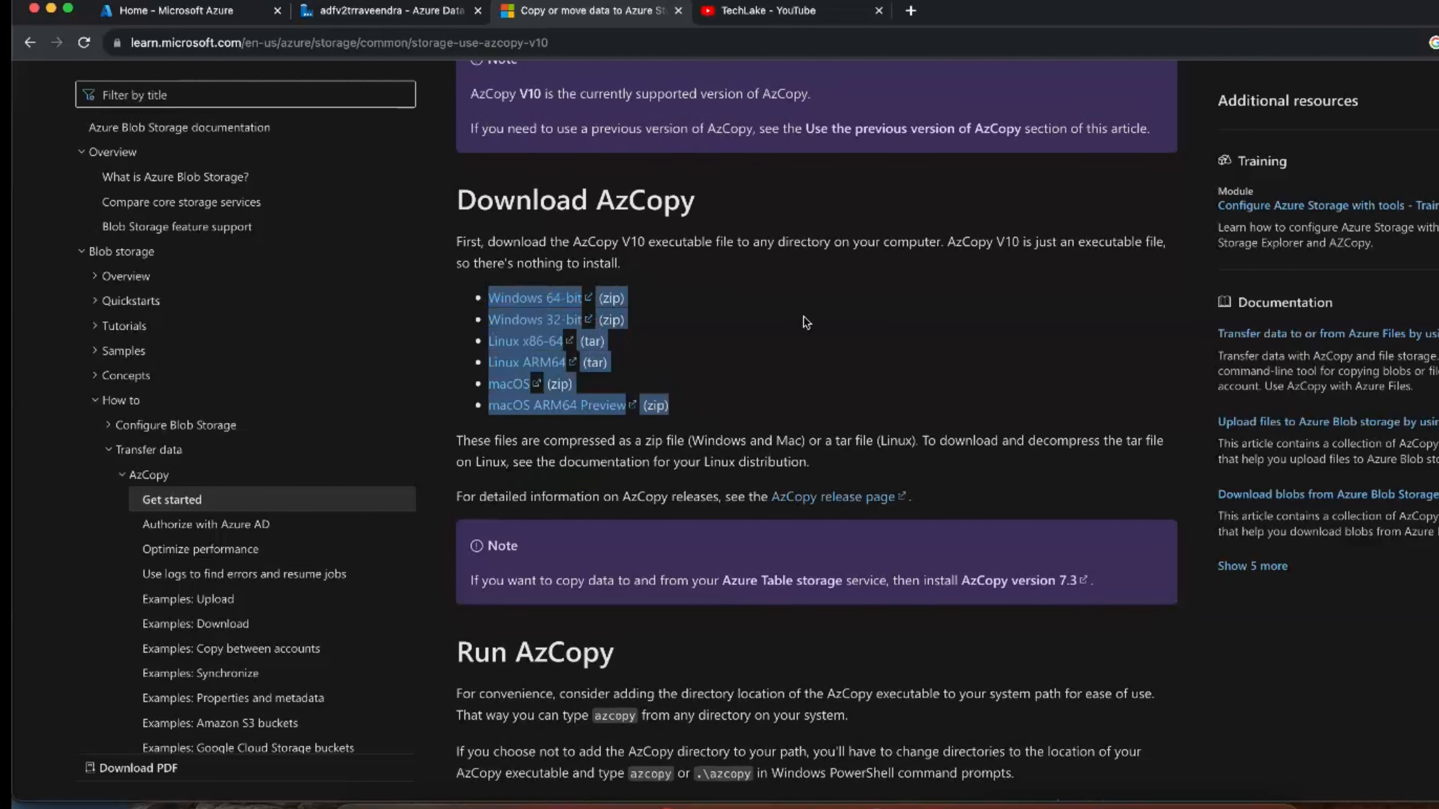
scroll(805, 320, up, 7)
scroll(804, 319, up, 1)
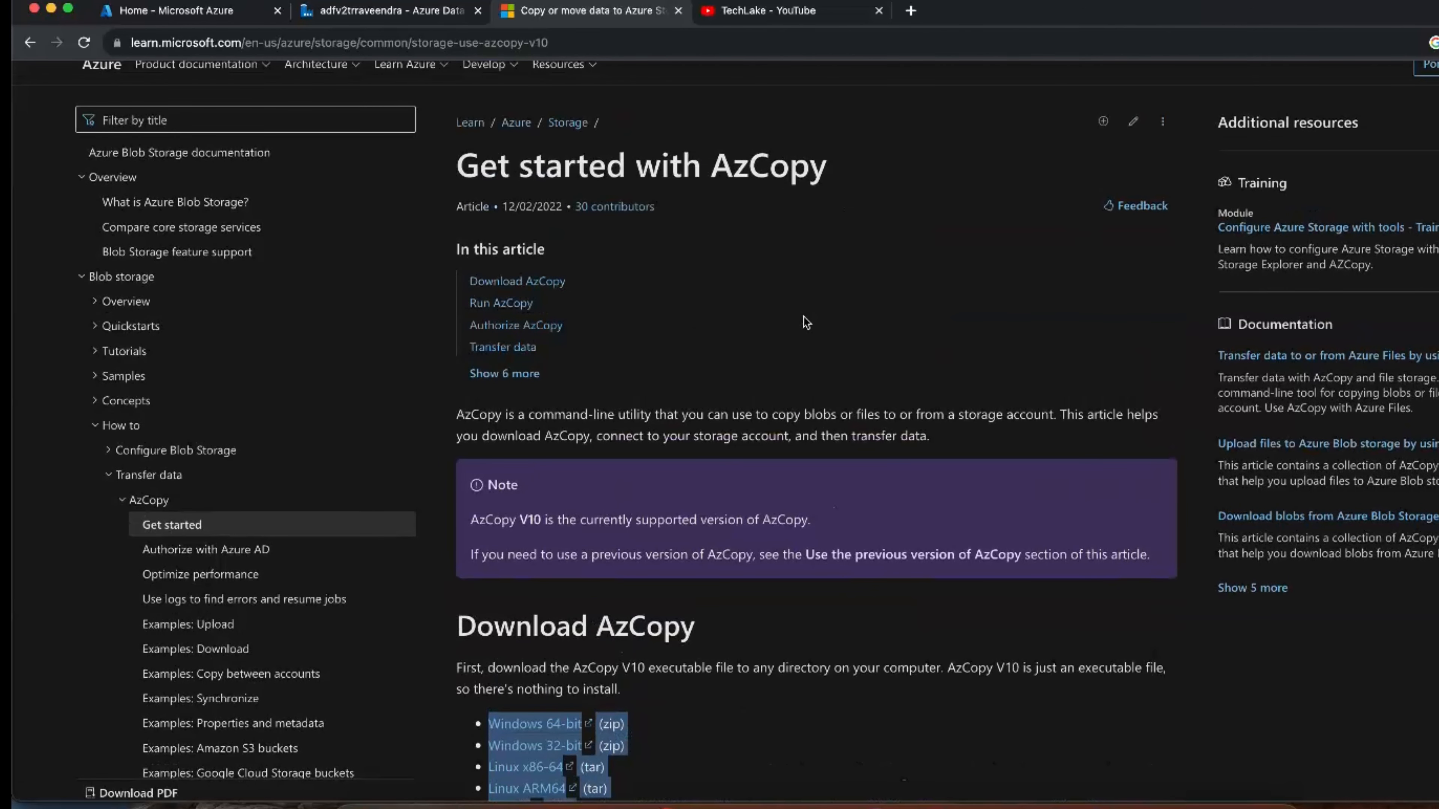
- Return to the remote PC session, close the Power Options window and finish the Microsoft Integration Runtime setup wizard
click(391, 10)
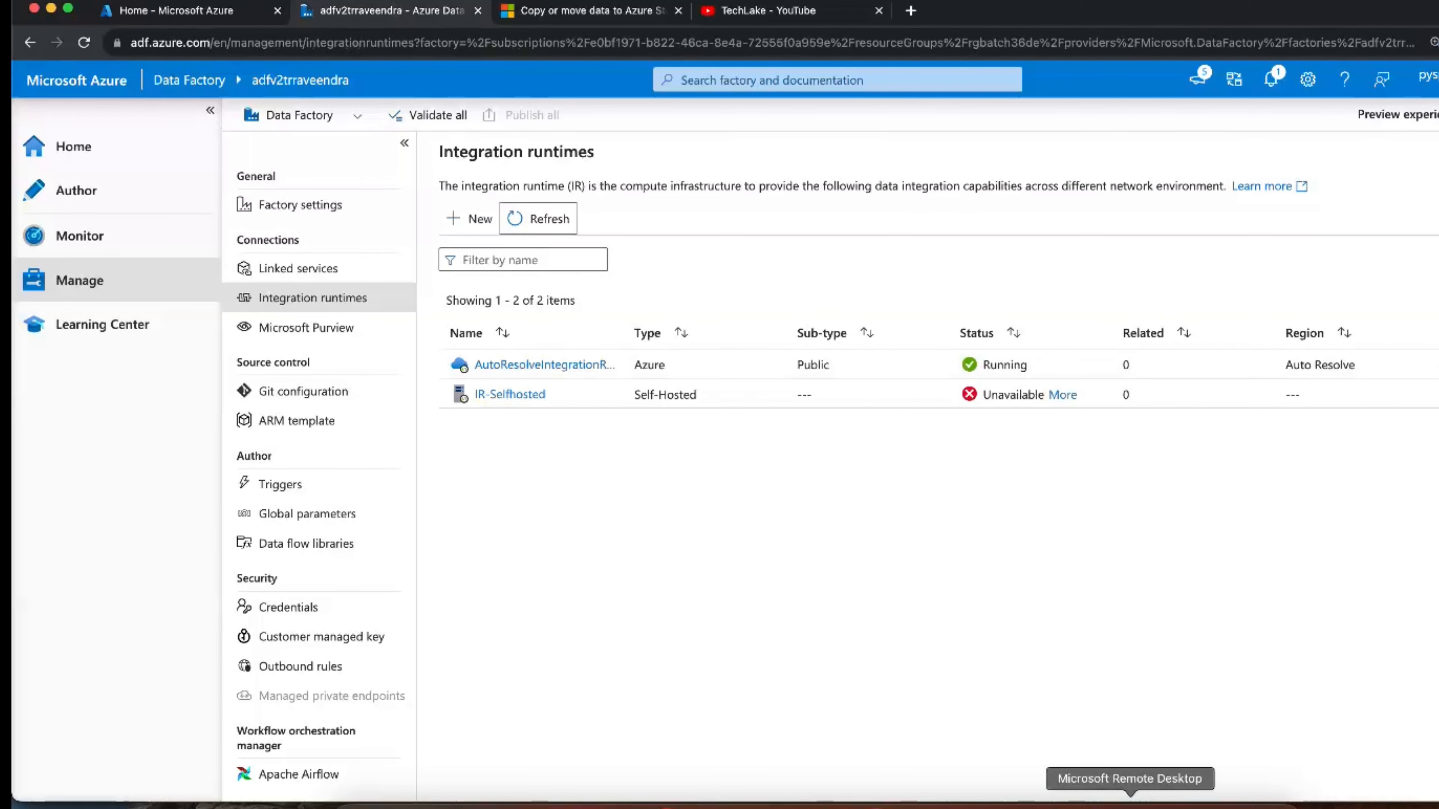
click(1130, 806)
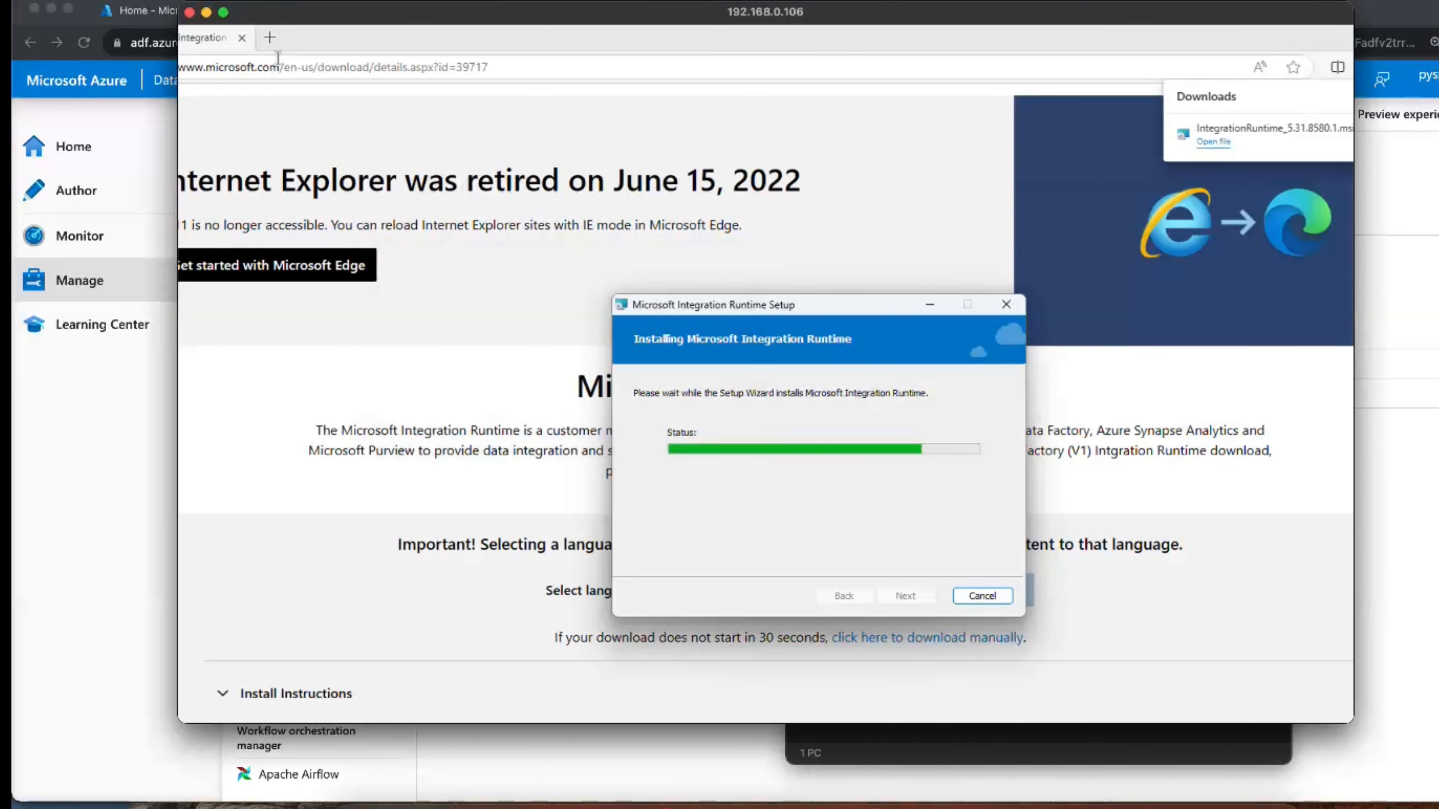
click(224, 12)
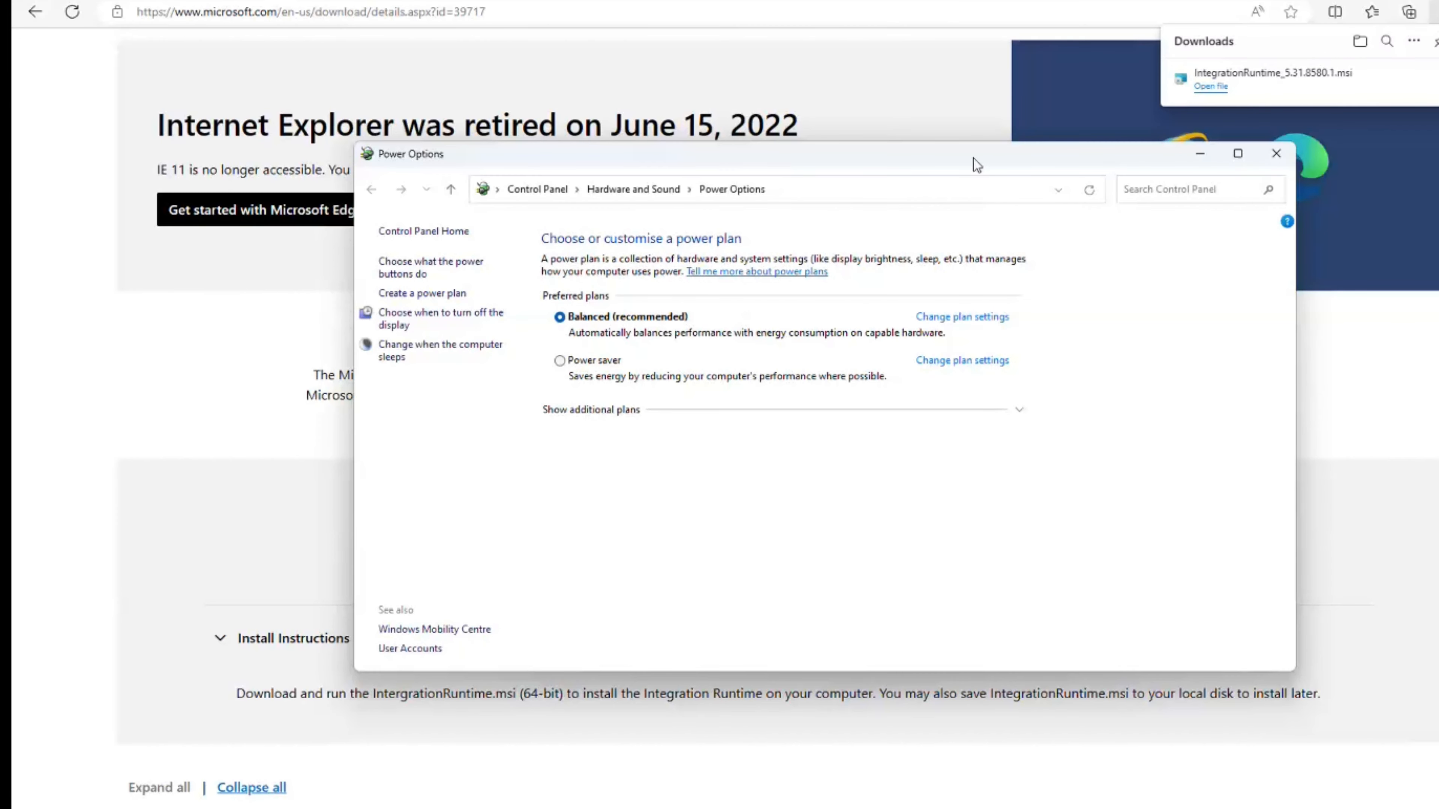
drag(973, 162, 1088, 298)
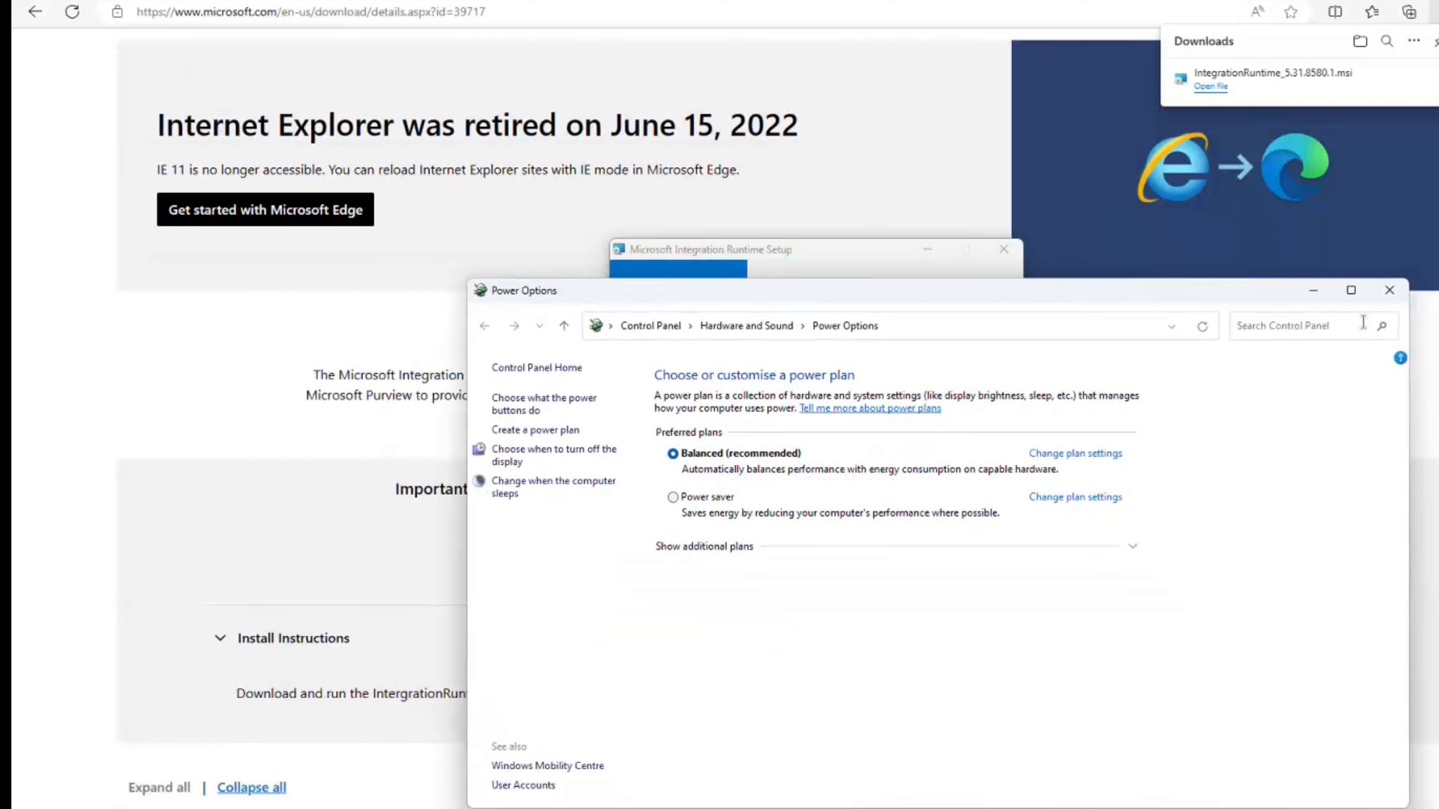
click(1389, 292)
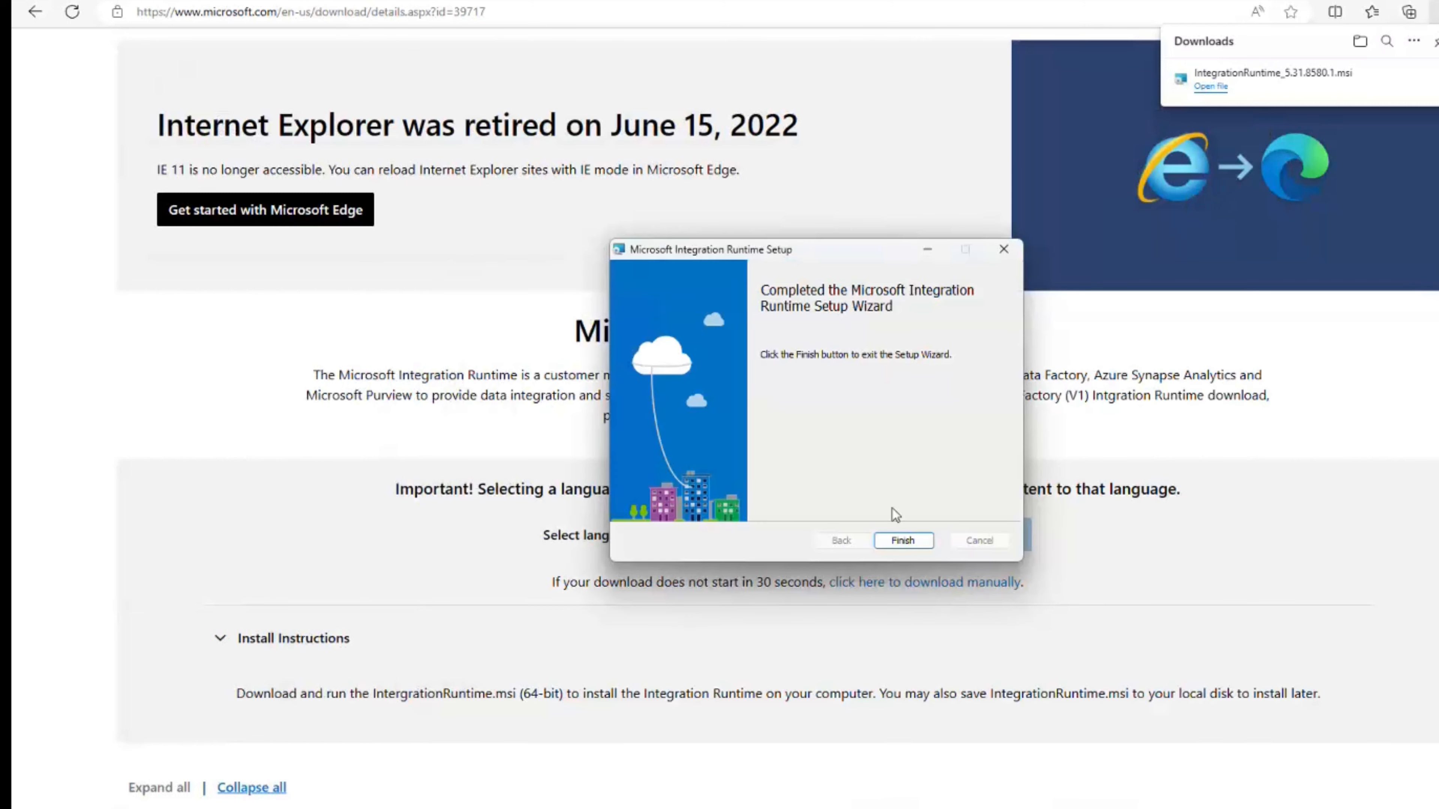
click(902, 540)
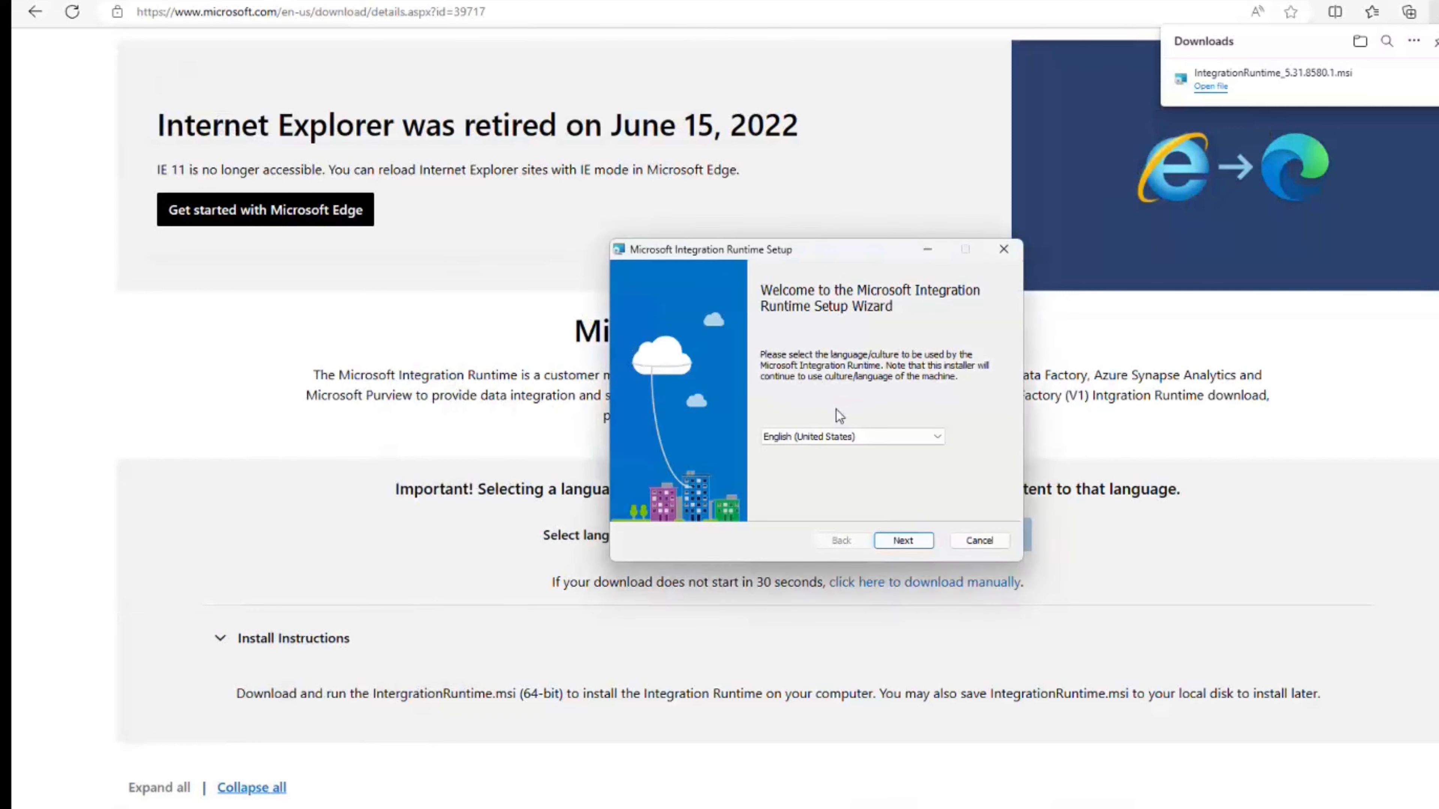
click(904, 540)
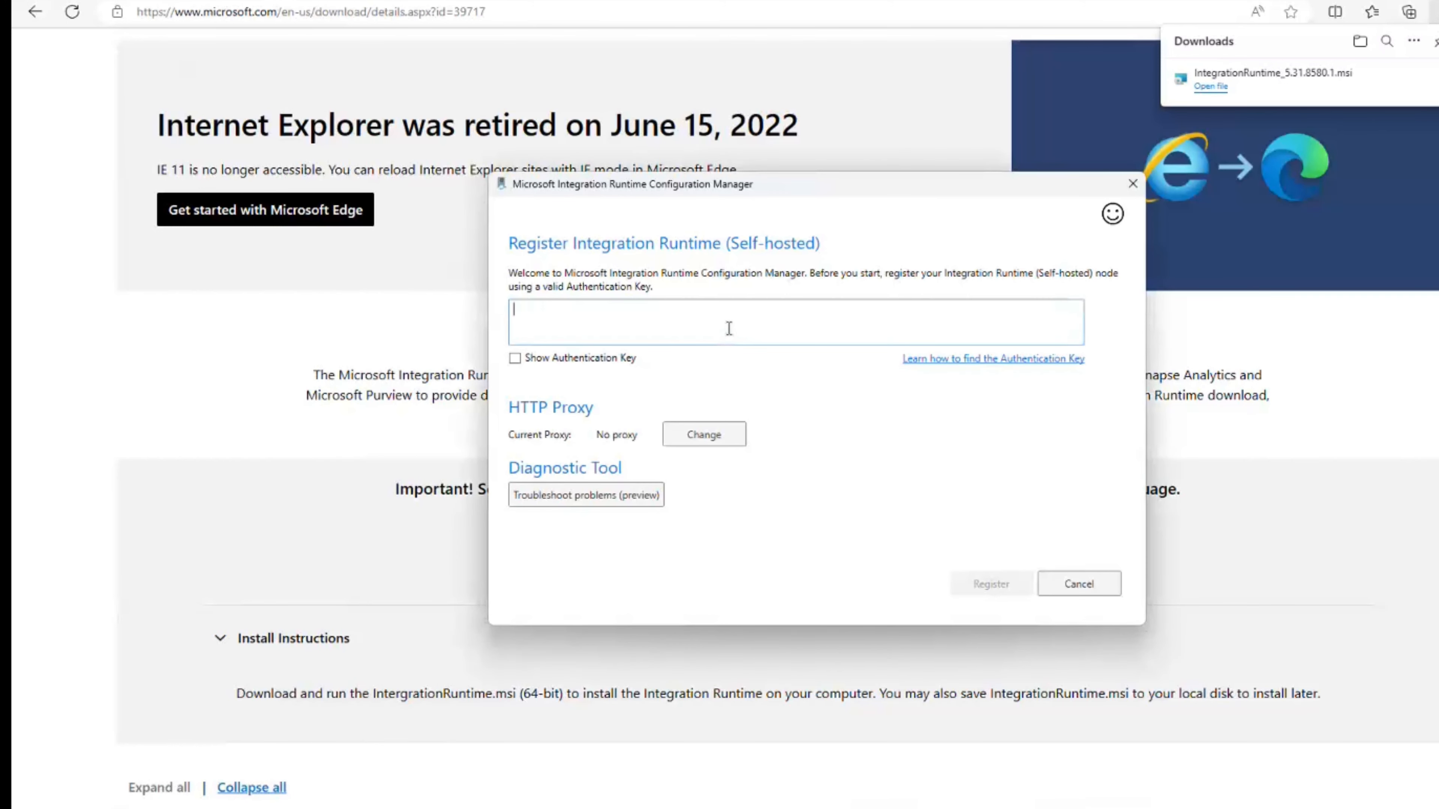
- Paste the authentication key, register the self-hosted integration runtime and finish adding the new node with its default name
key(ctrl+v)
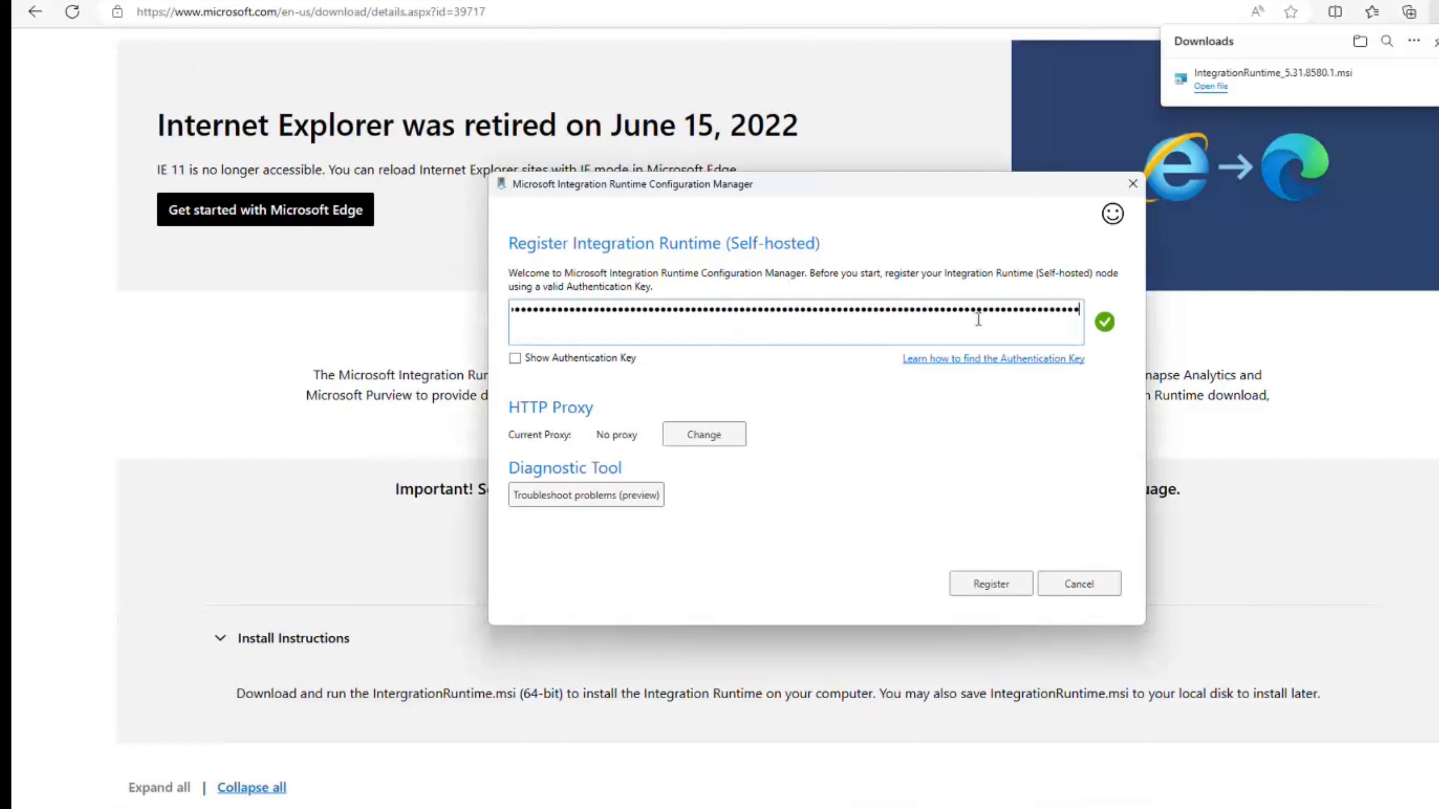
click(705, 437)
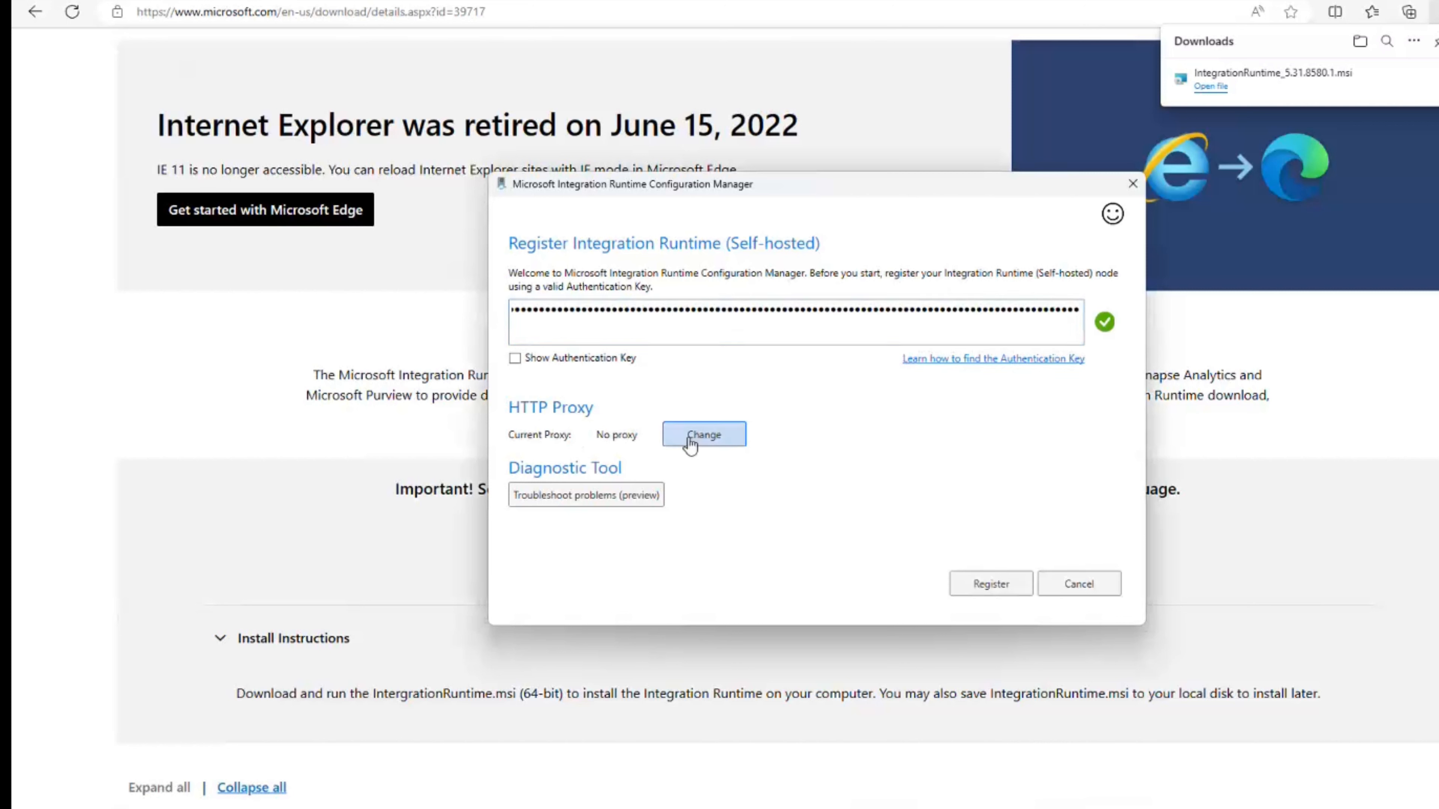
click(988, 584)
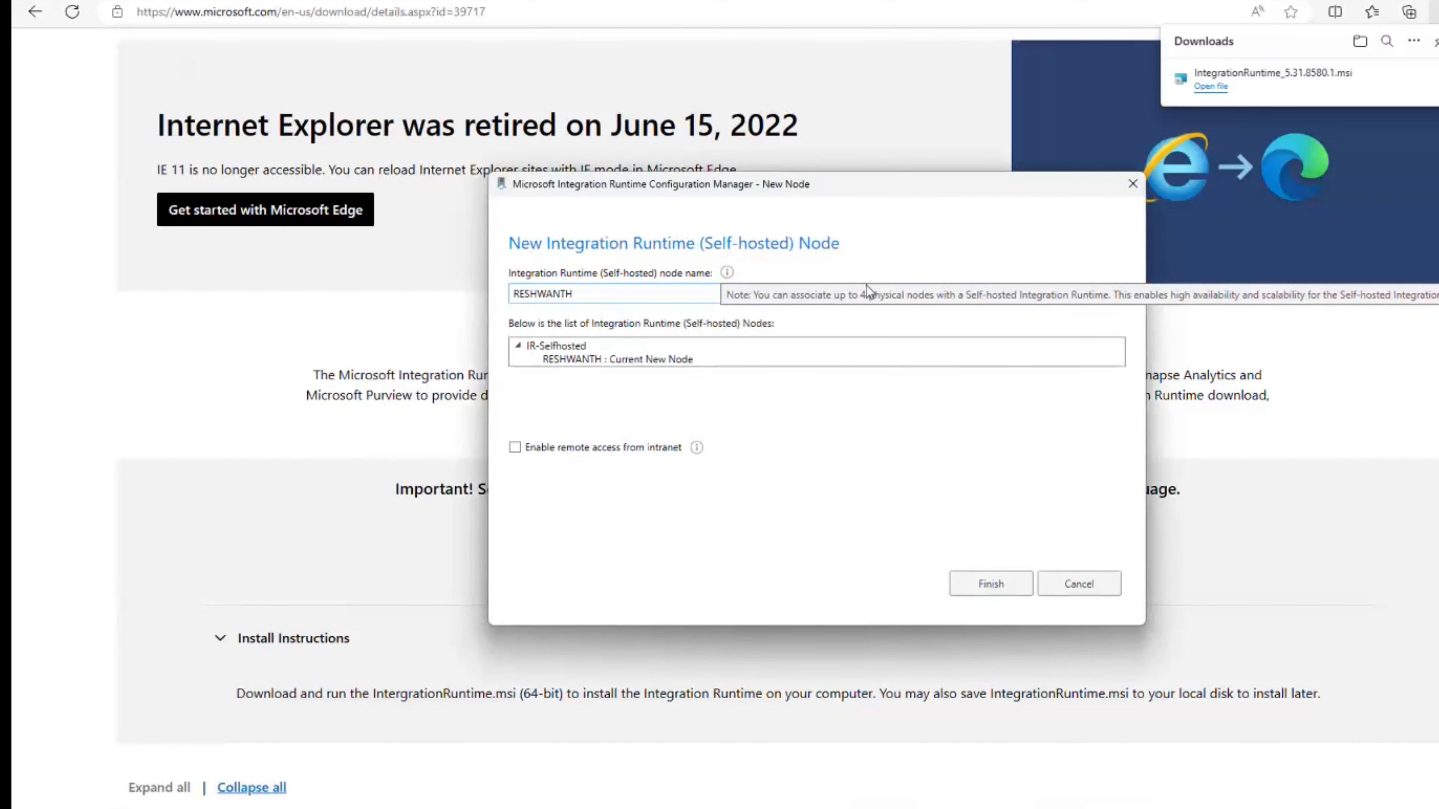
click(980, 582)
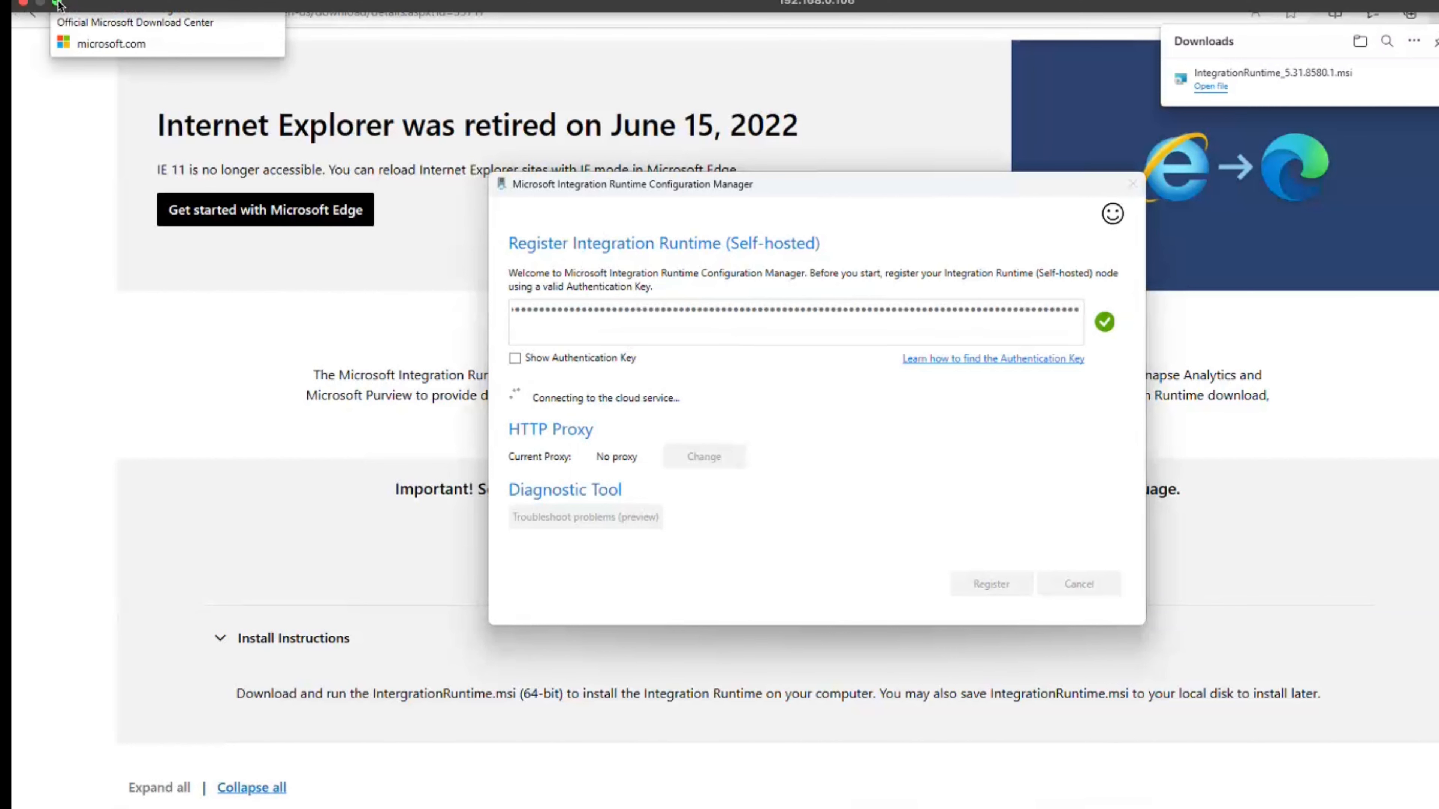
- Switch back to Azure Data Factory and refresh the integration runtimes list to check the status of IR-Selfhosted
click(58, 4)
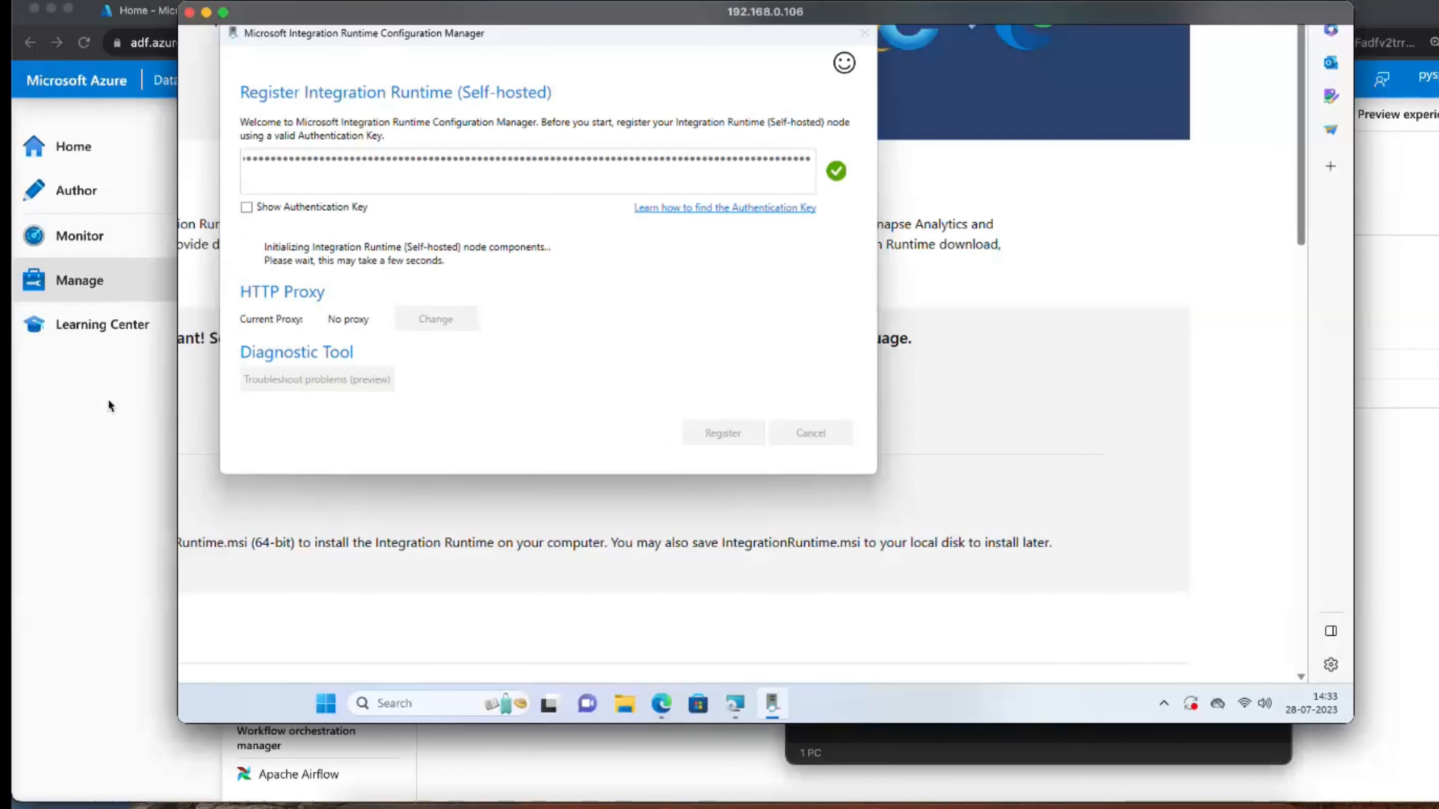
click(109, 402)
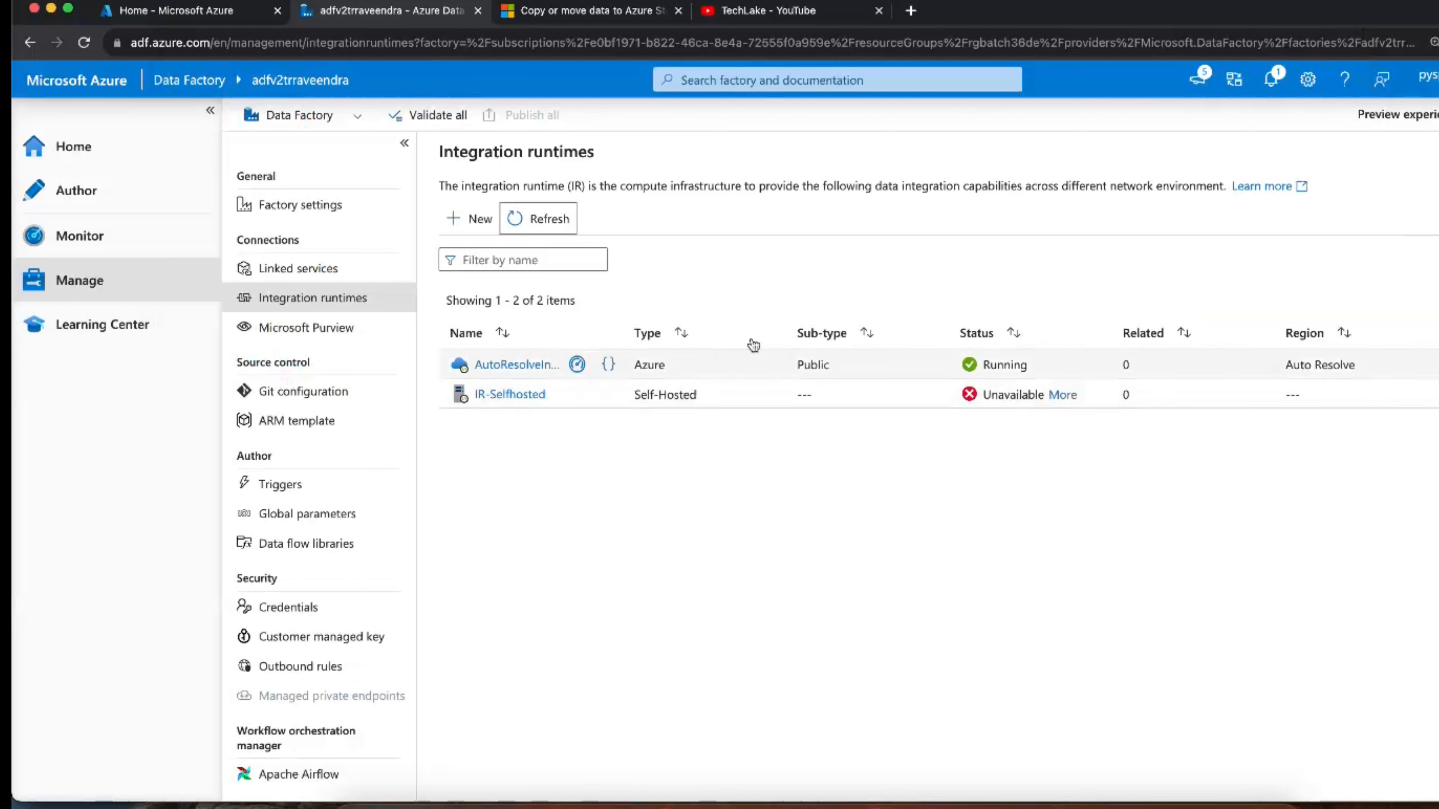
click(545, 226)
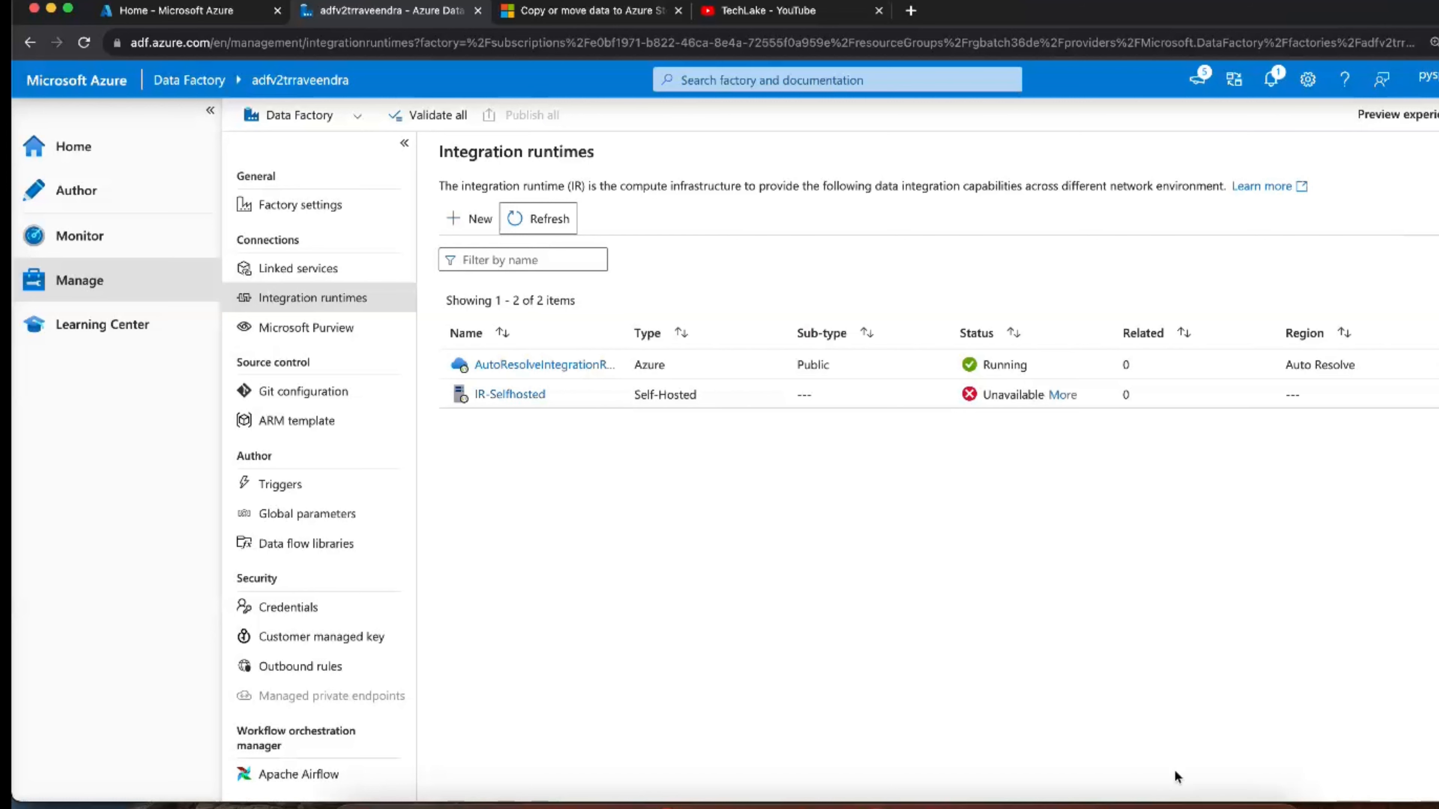
- Return to the remote PC session and examine its CPU, memory, disk, WiFi and GPU performance in Task Manager
click(1130, 805)
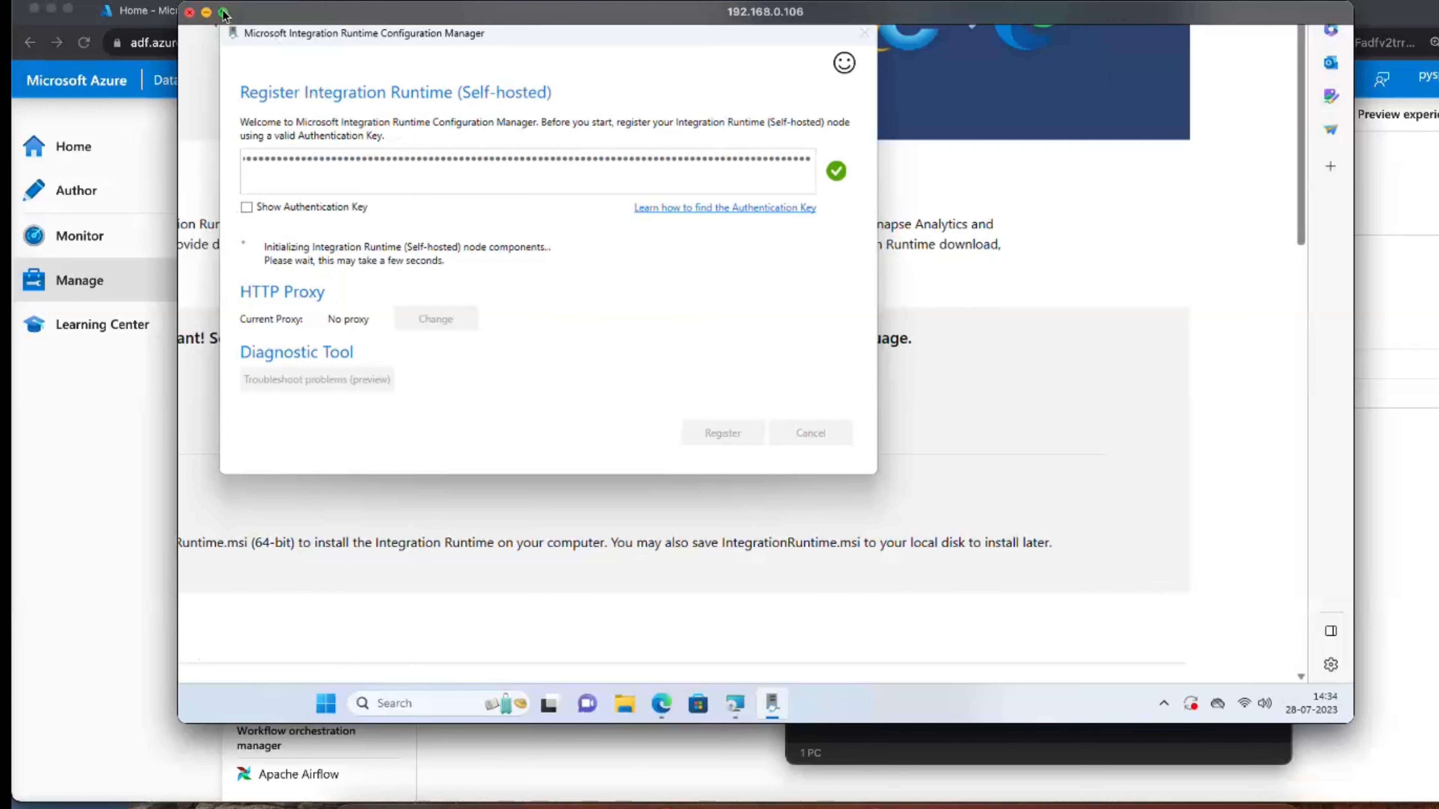
click(223, 13)
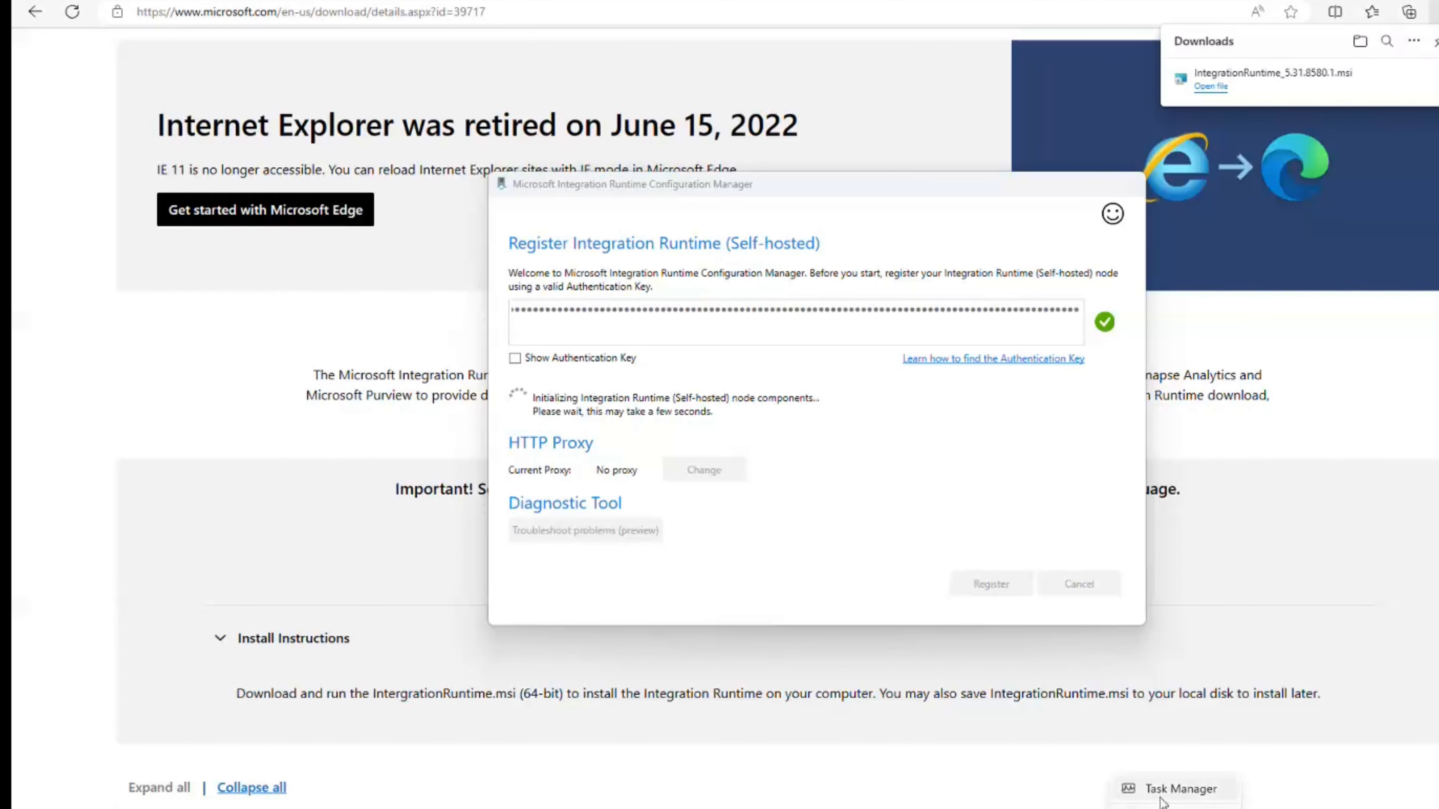
click(1161, 791)
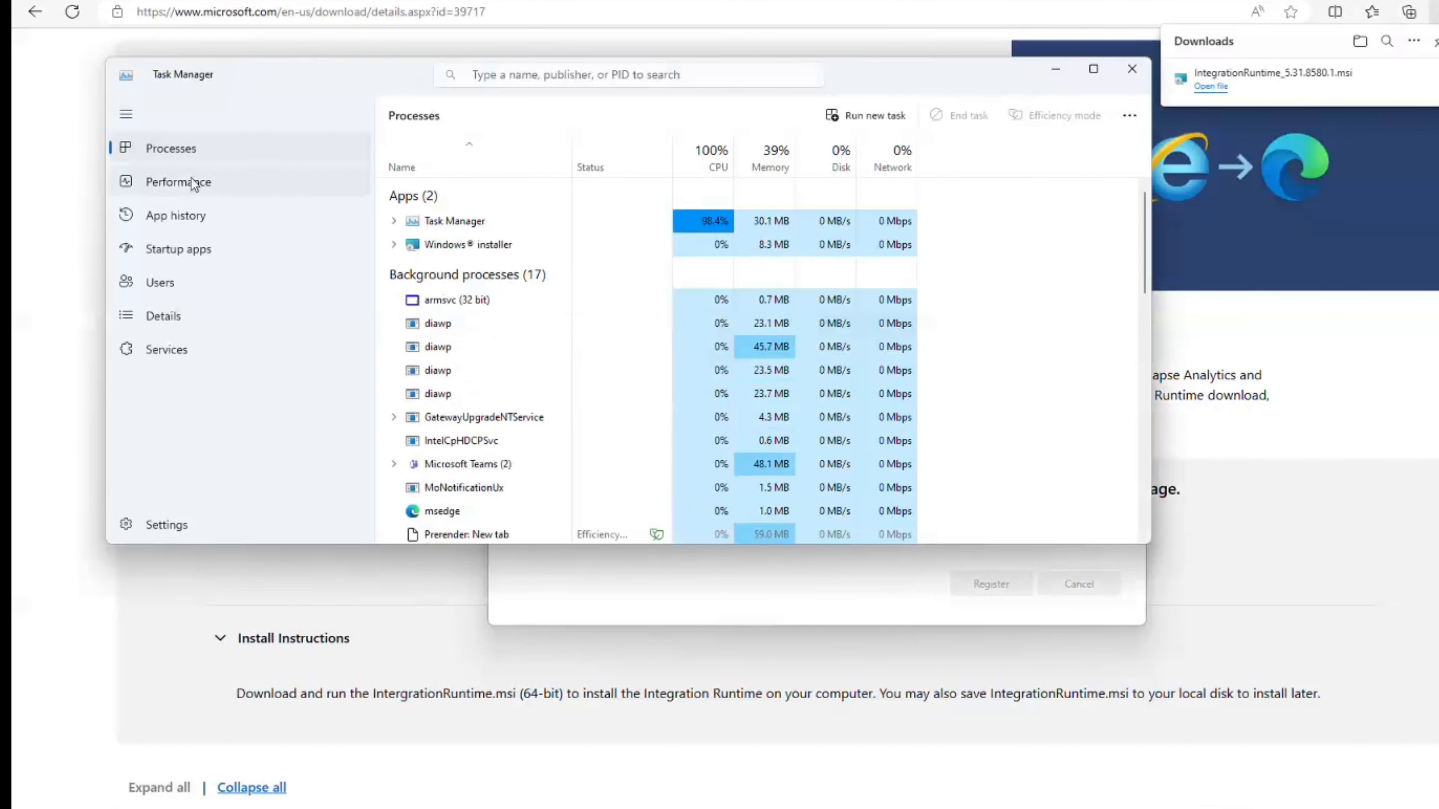
click(189, 190)
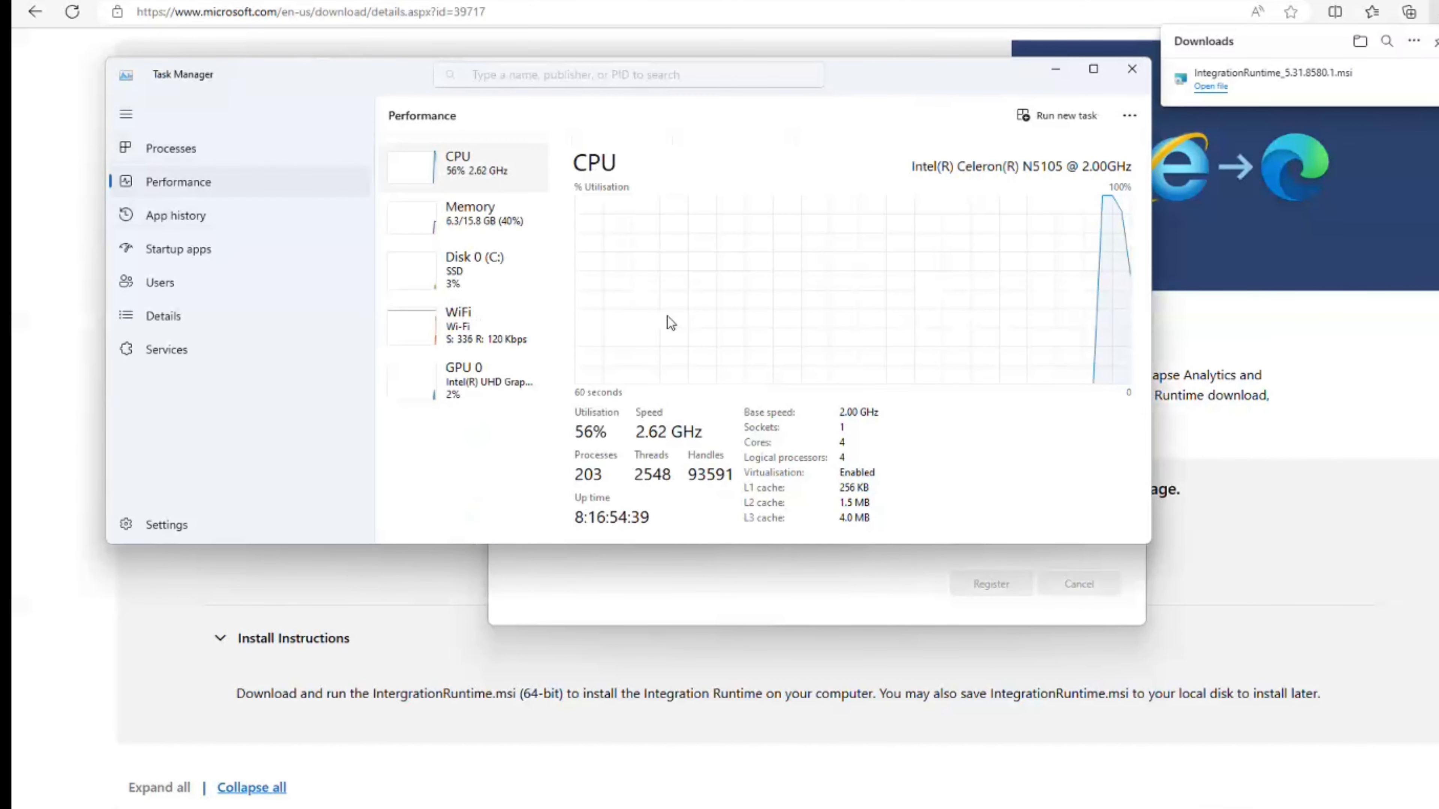
click(459, 227)
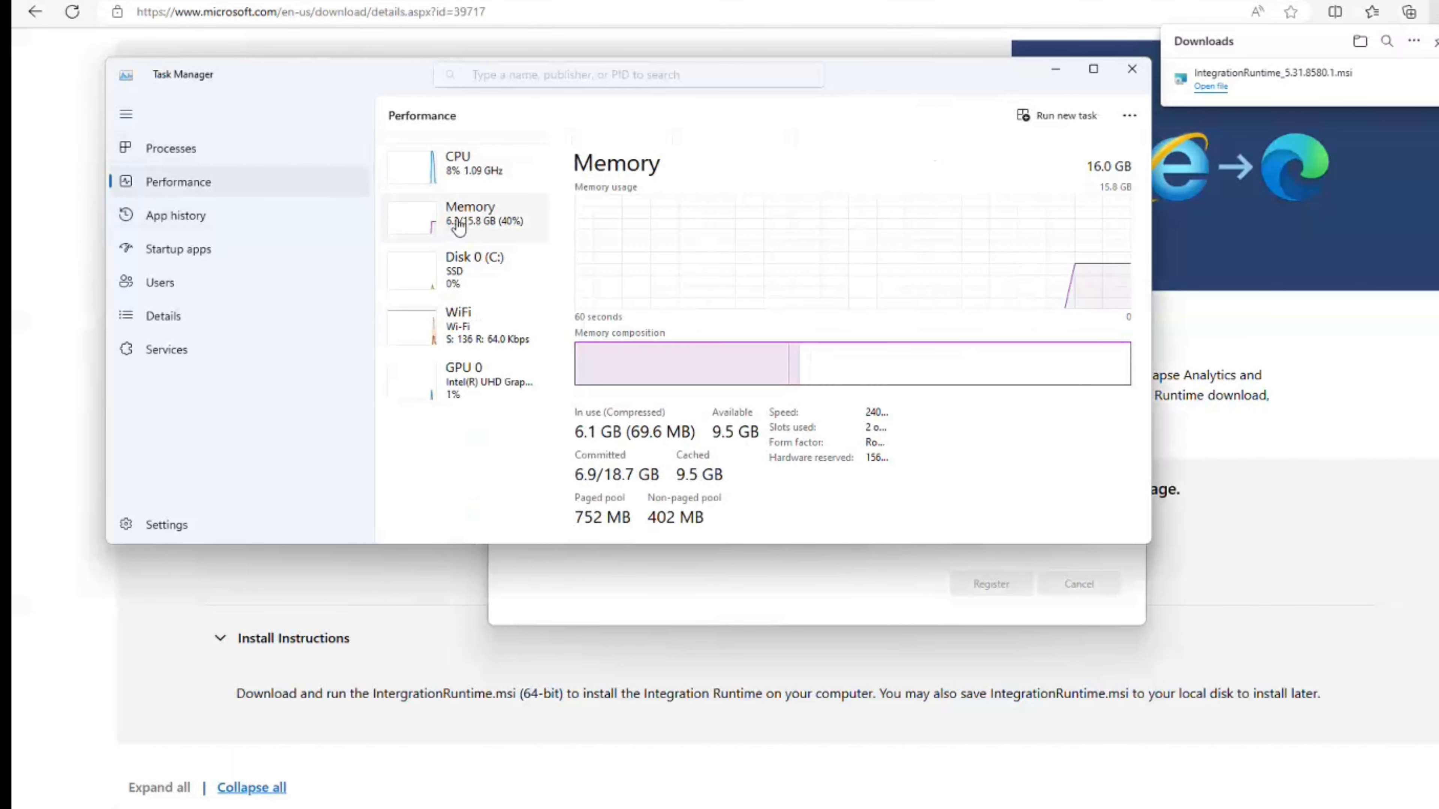
click(476, 180)
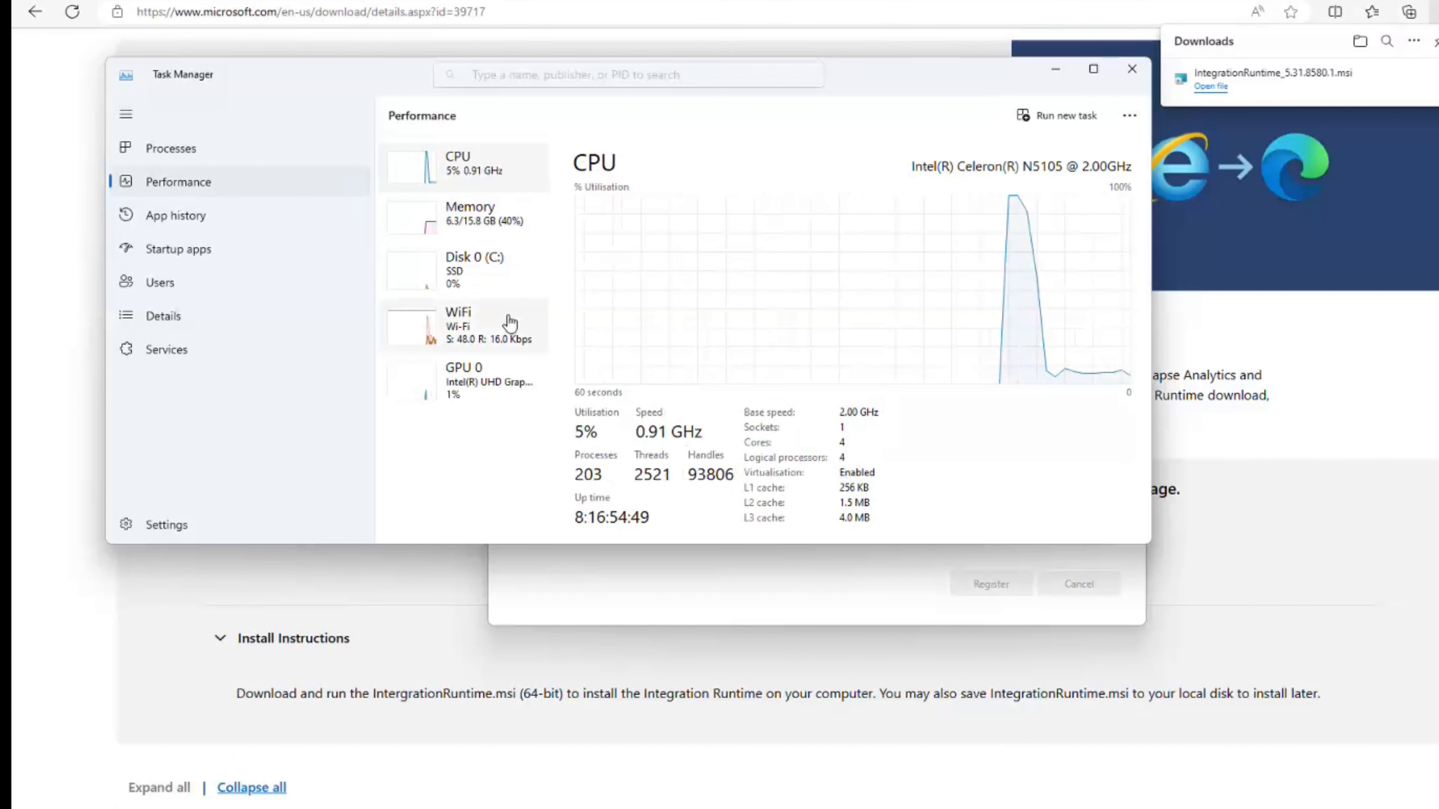
click(473, 283)
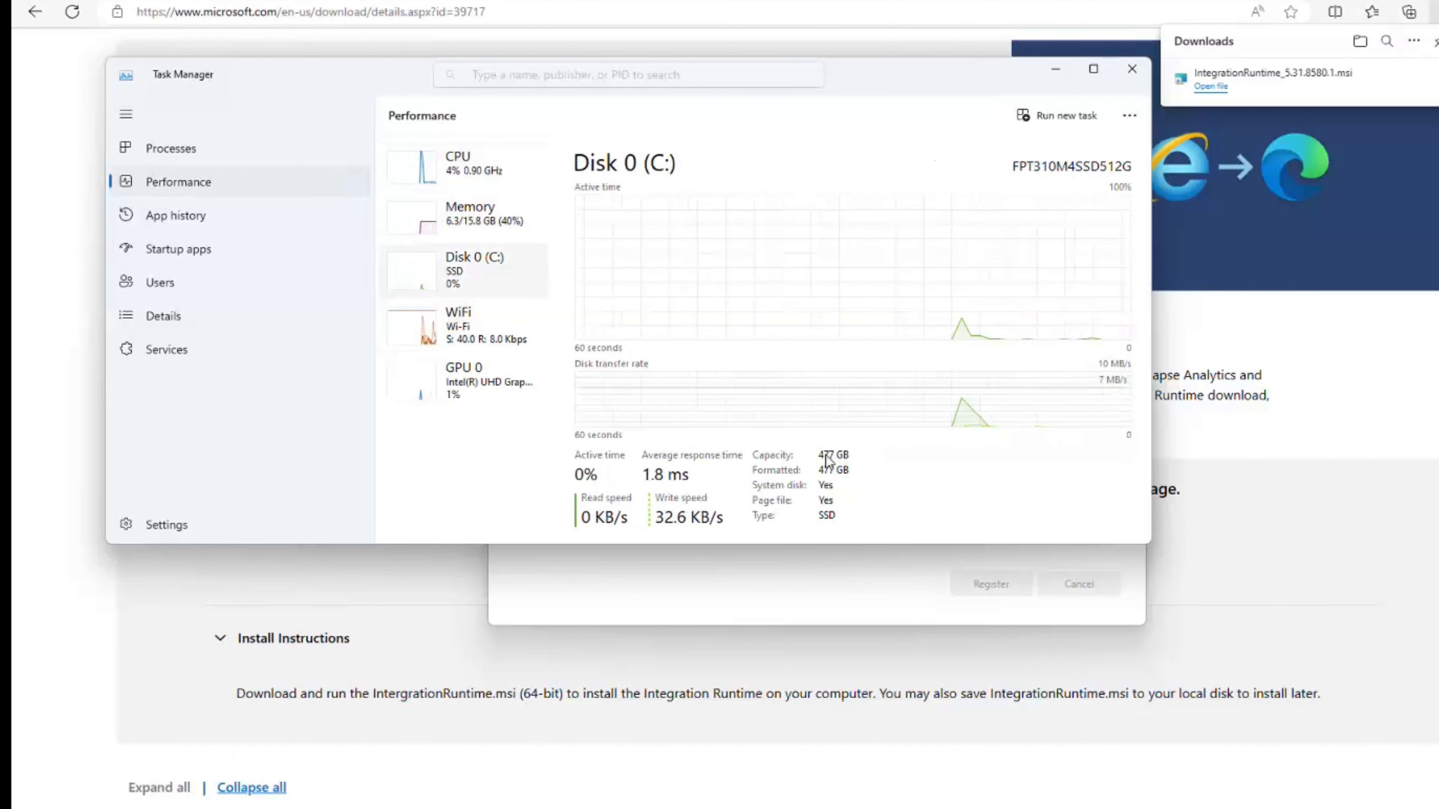
click(483, 344)
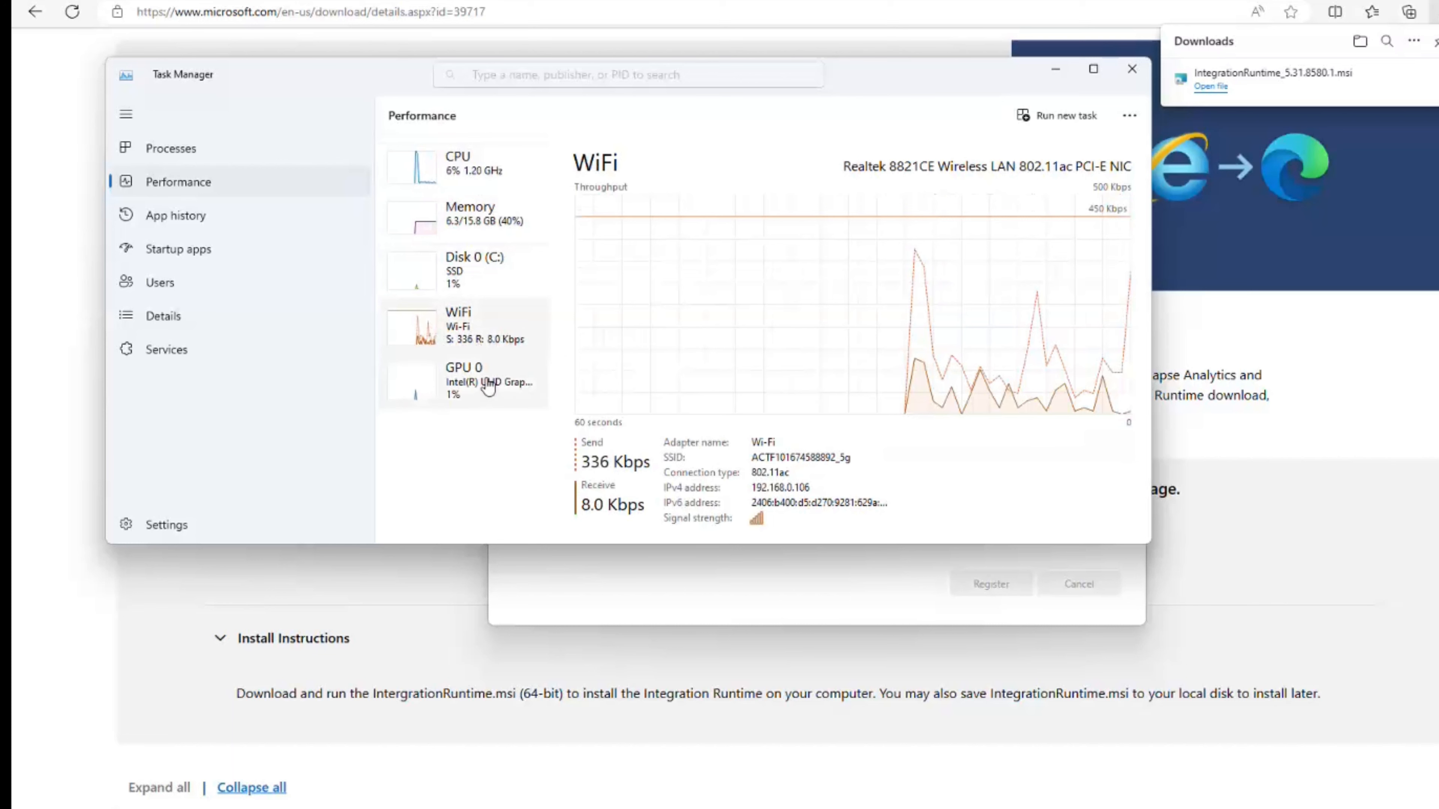
click(480, 400)
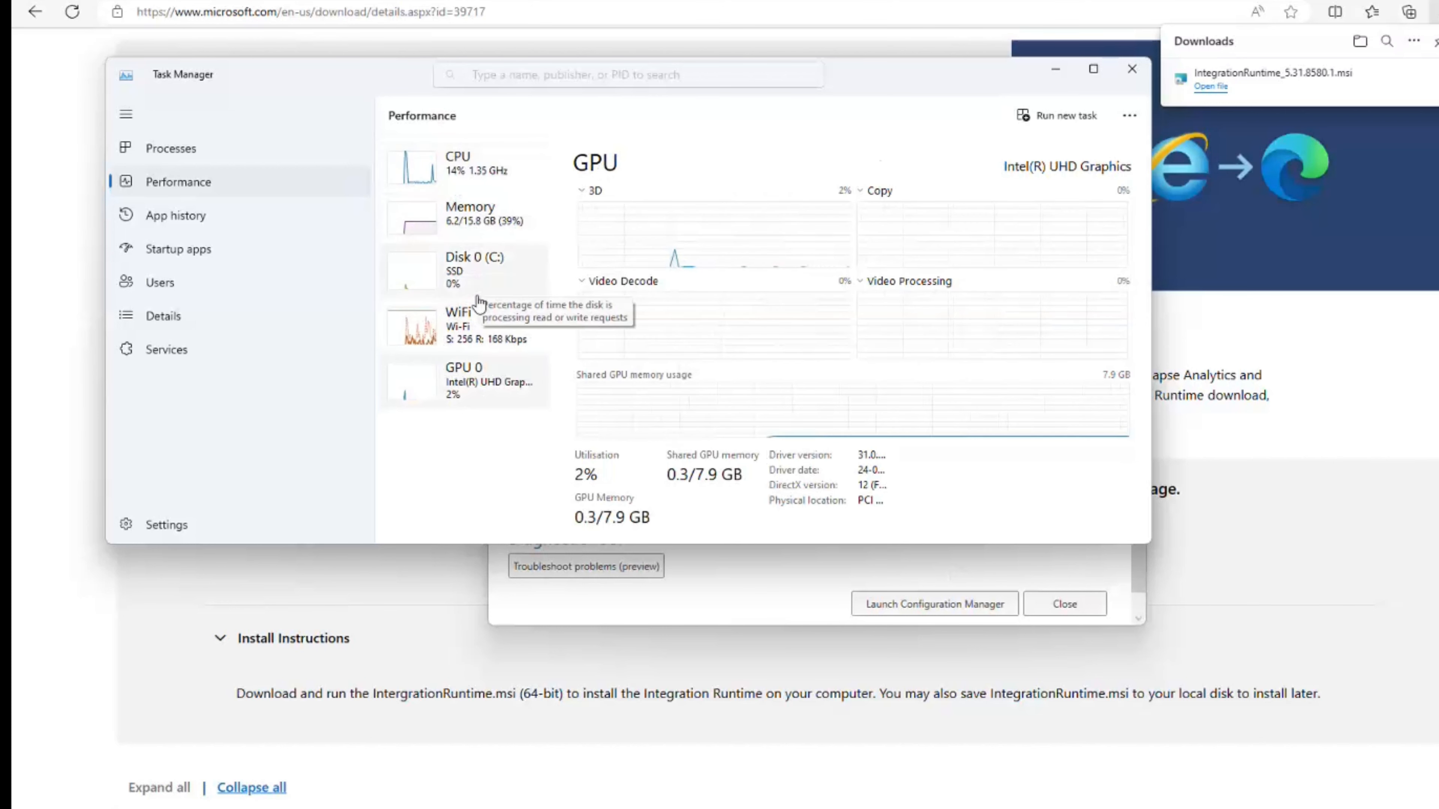
click(479, 182)
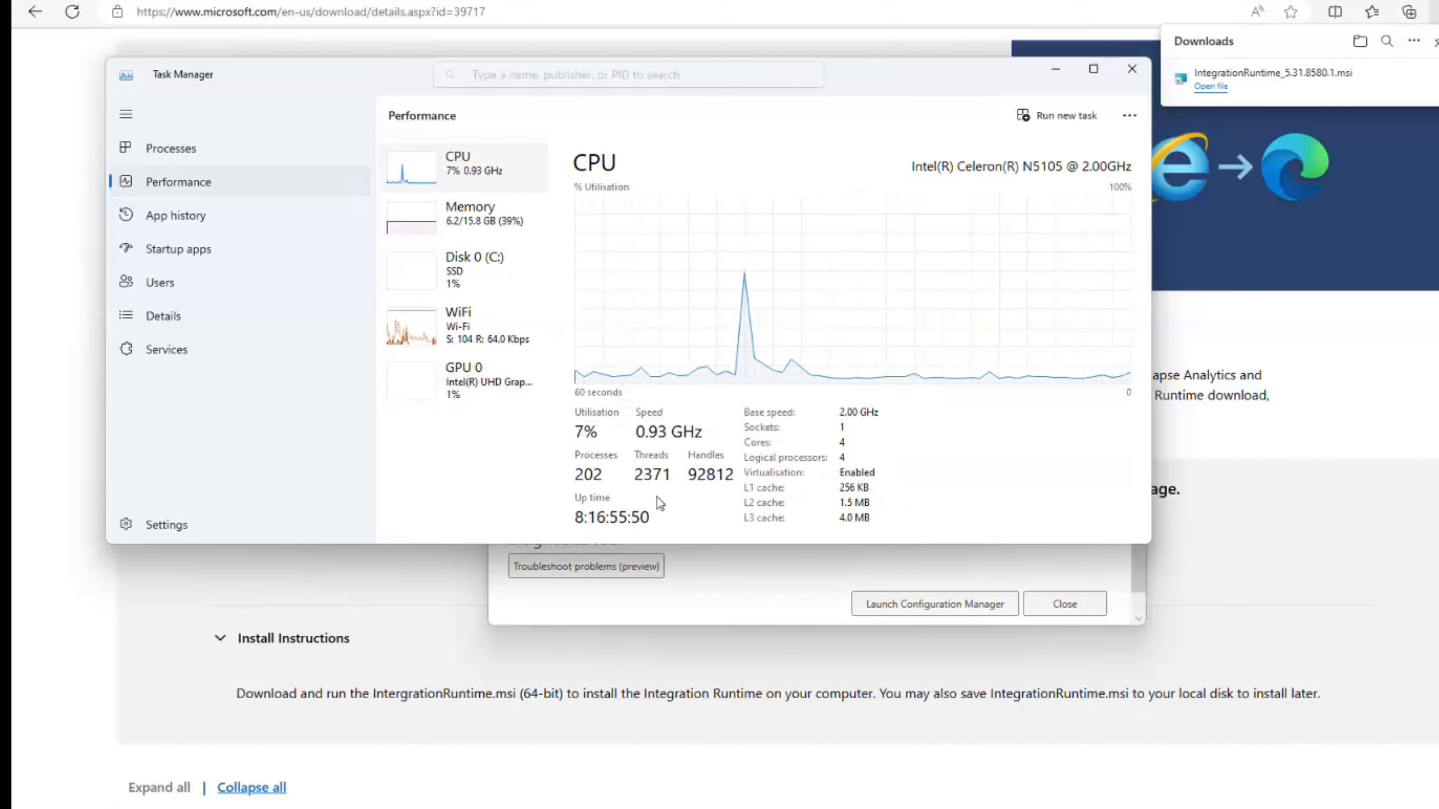
- Launch Configuration Manager for the registered node, and refresh the integration runtimes list back in Azure Data Factory
click(687, 594)
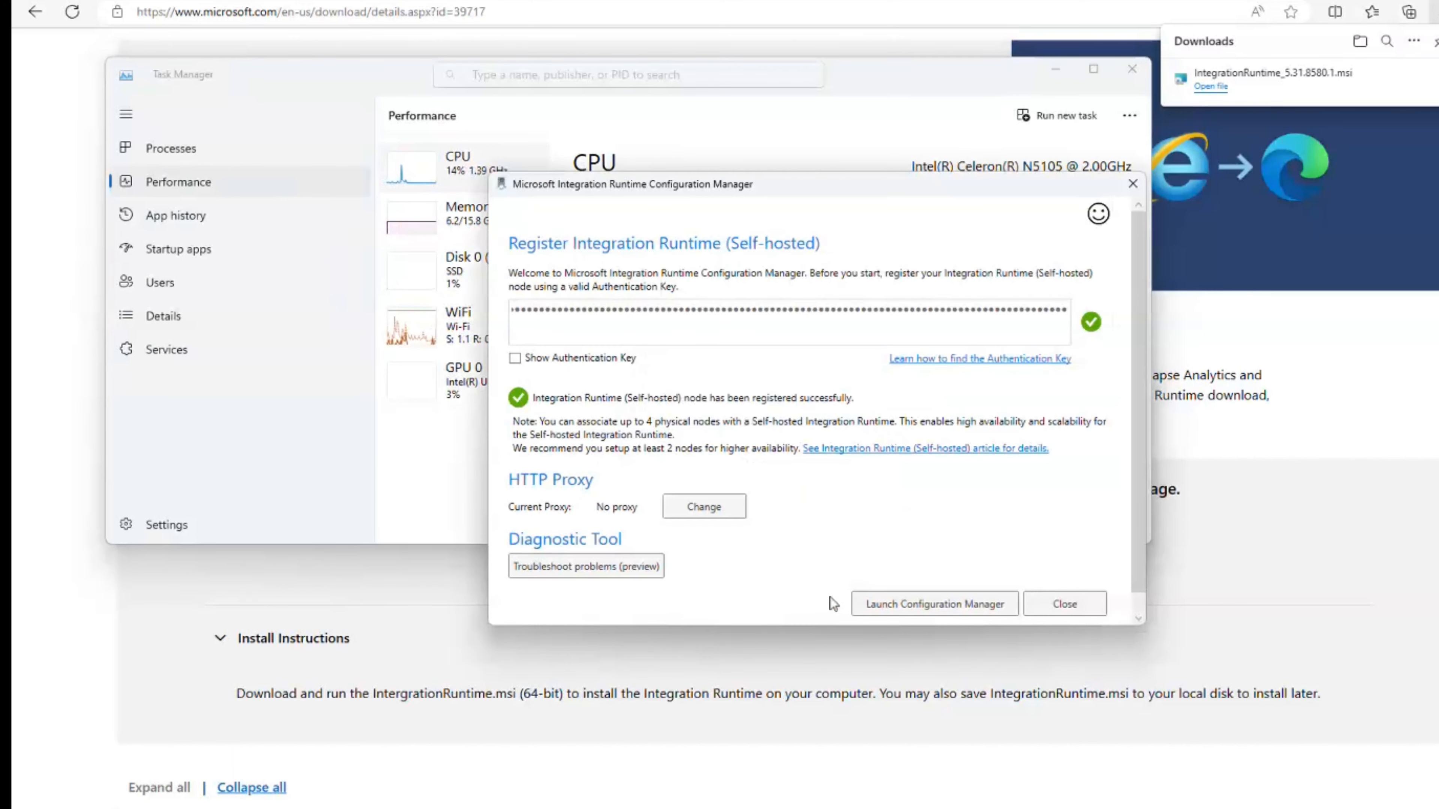
click(883, 604)
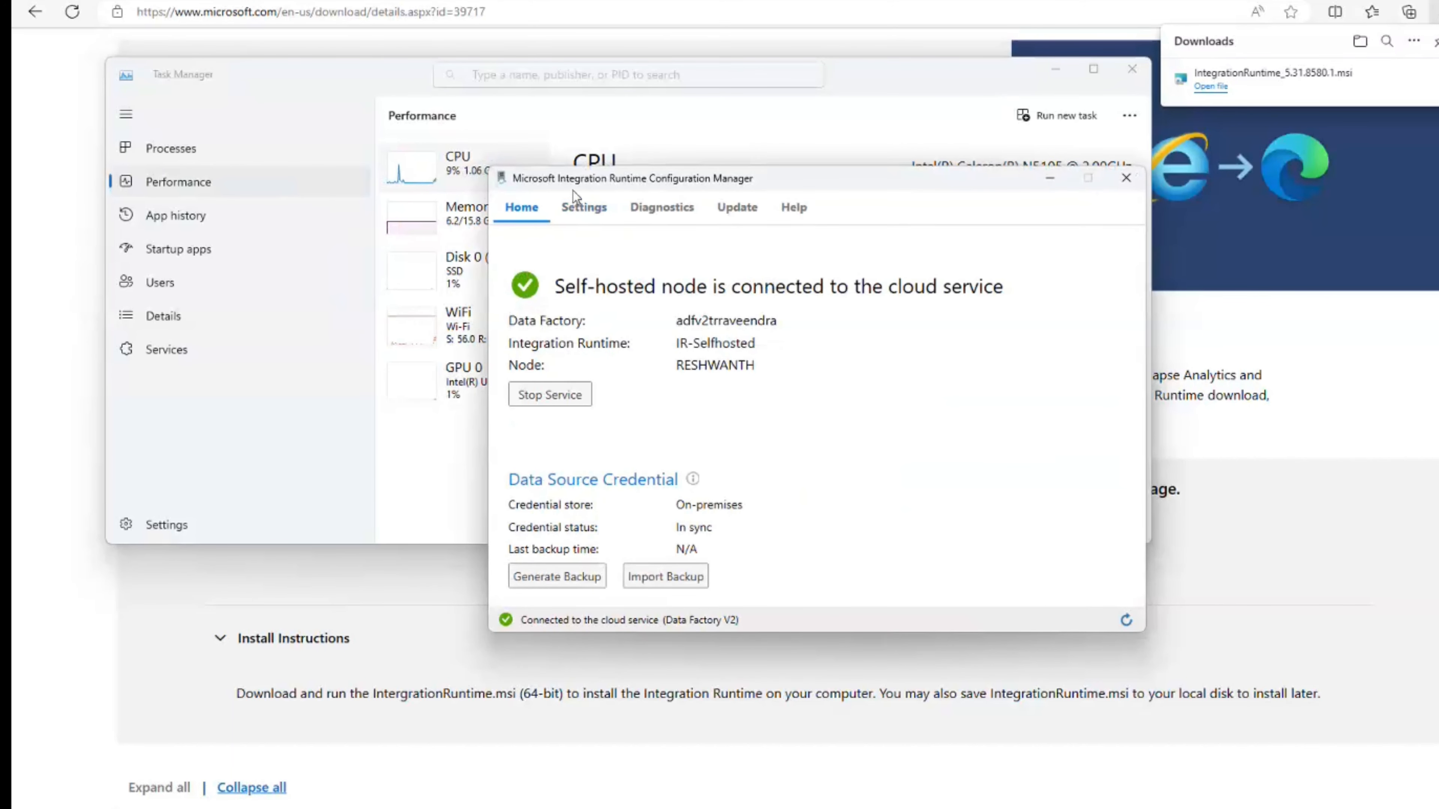
drag(573, 184, 740, 181)
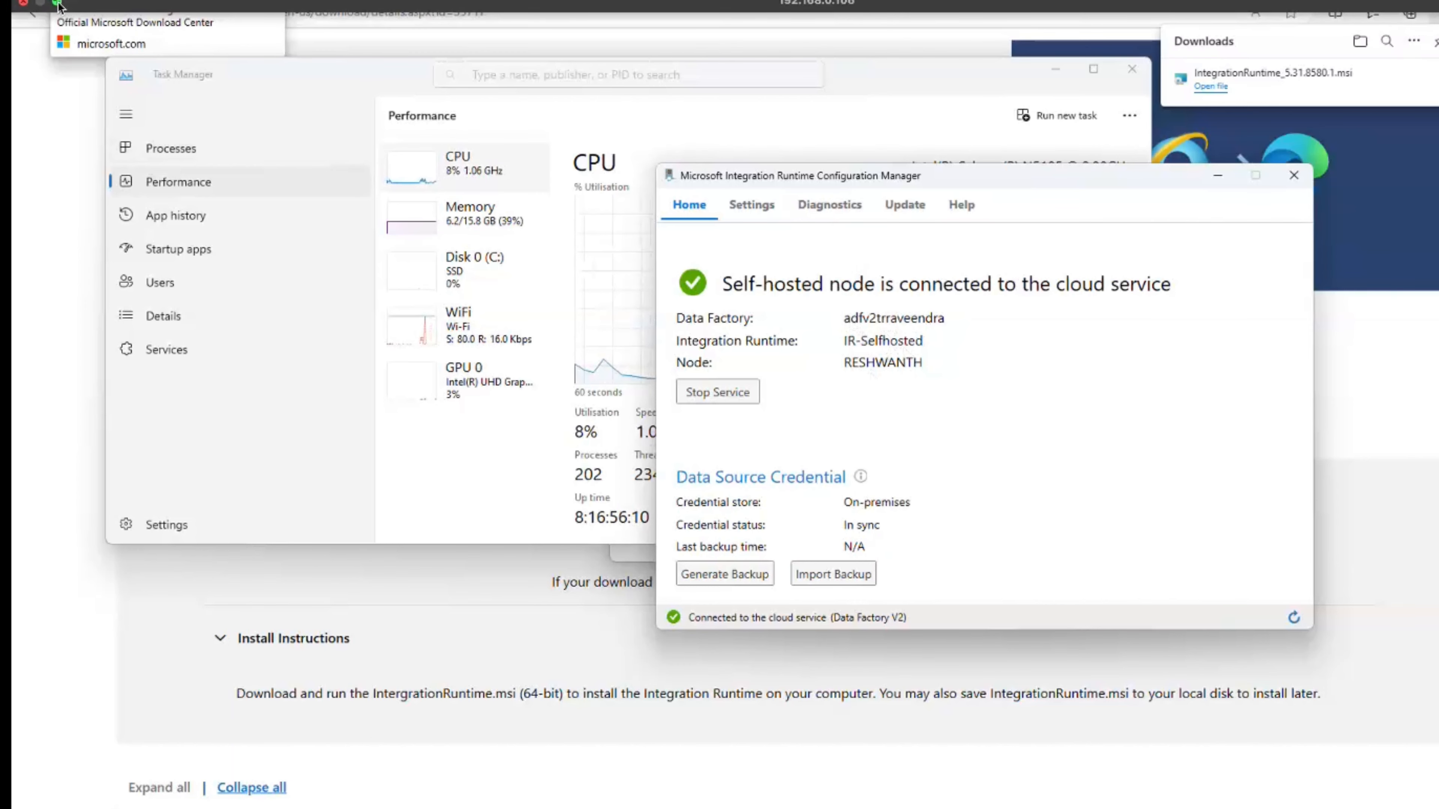
click(57, 3)
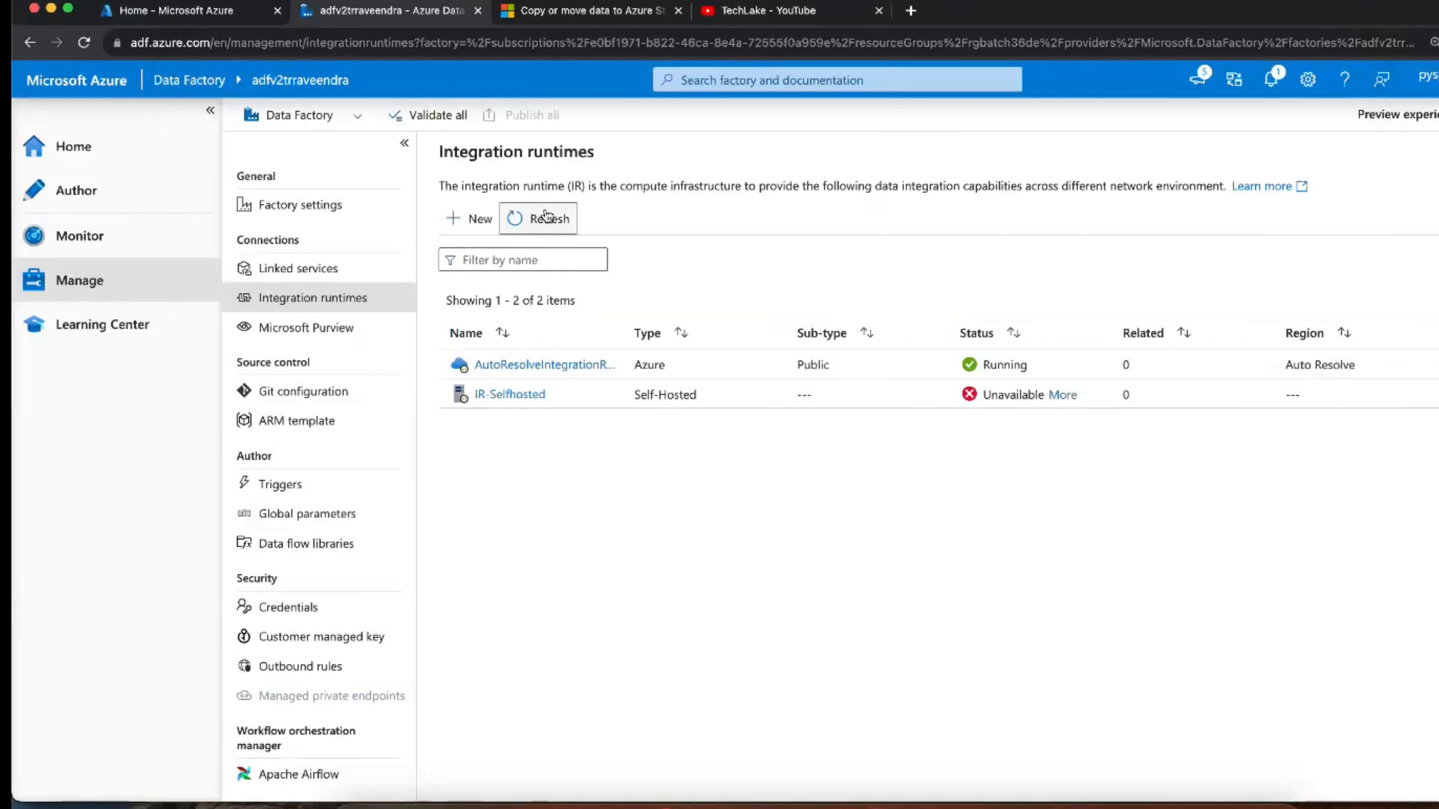
click(545, 216)
- Start a new linked service in Azure Data Factory using the File system data store
click(314, 269)
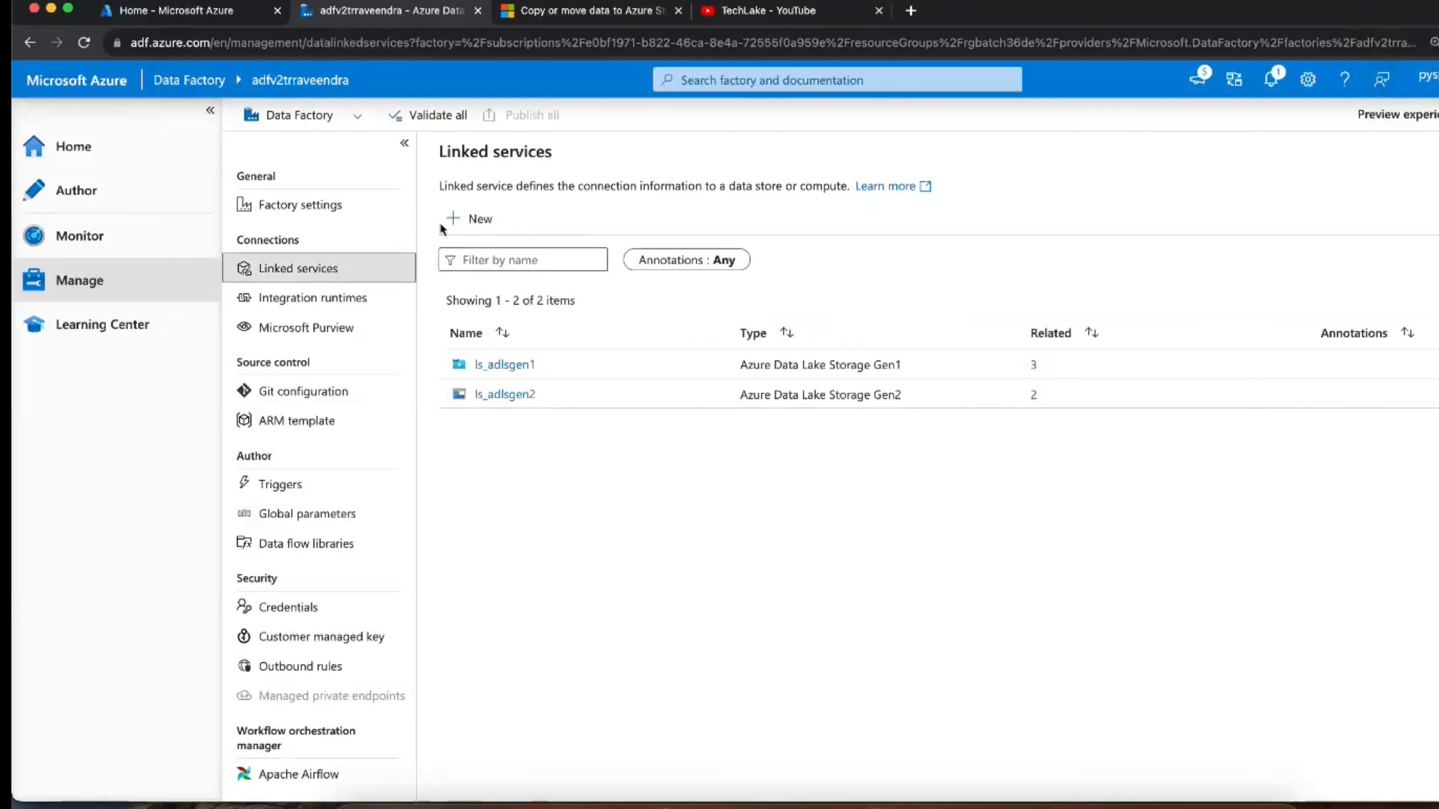
click(470, 215)
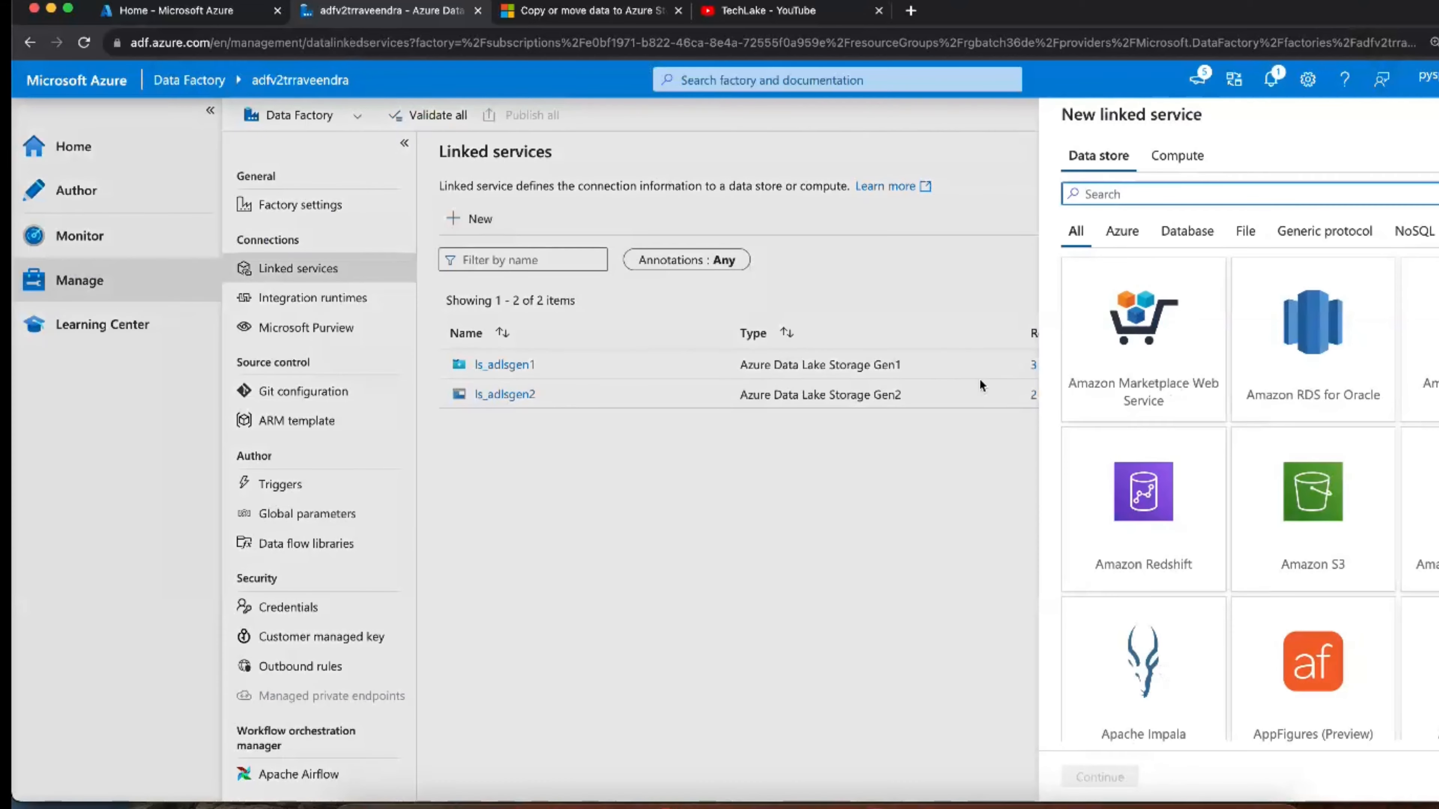
click(1170, 244)
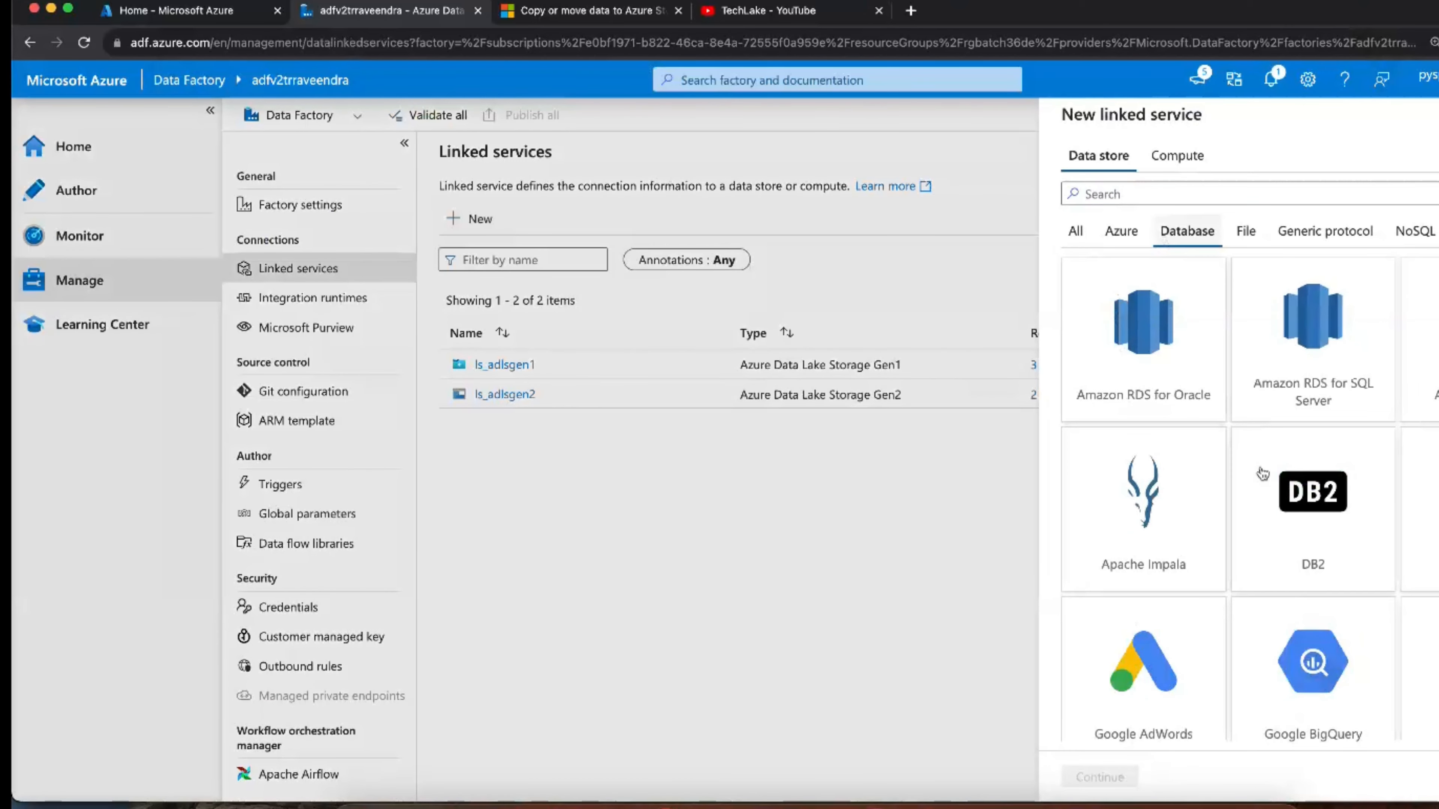
scroll(1263, 474, down, 6)
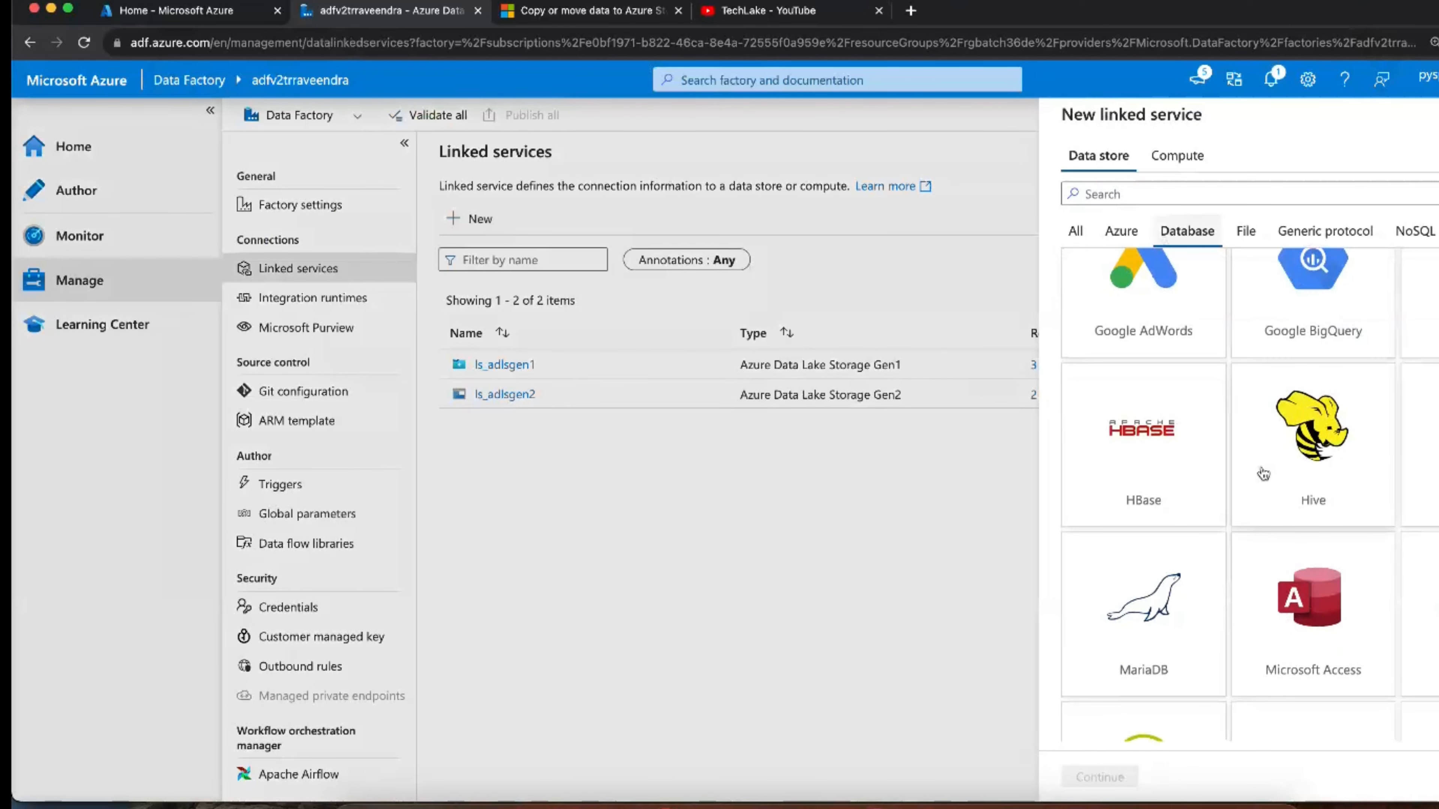
click(1245, 231)
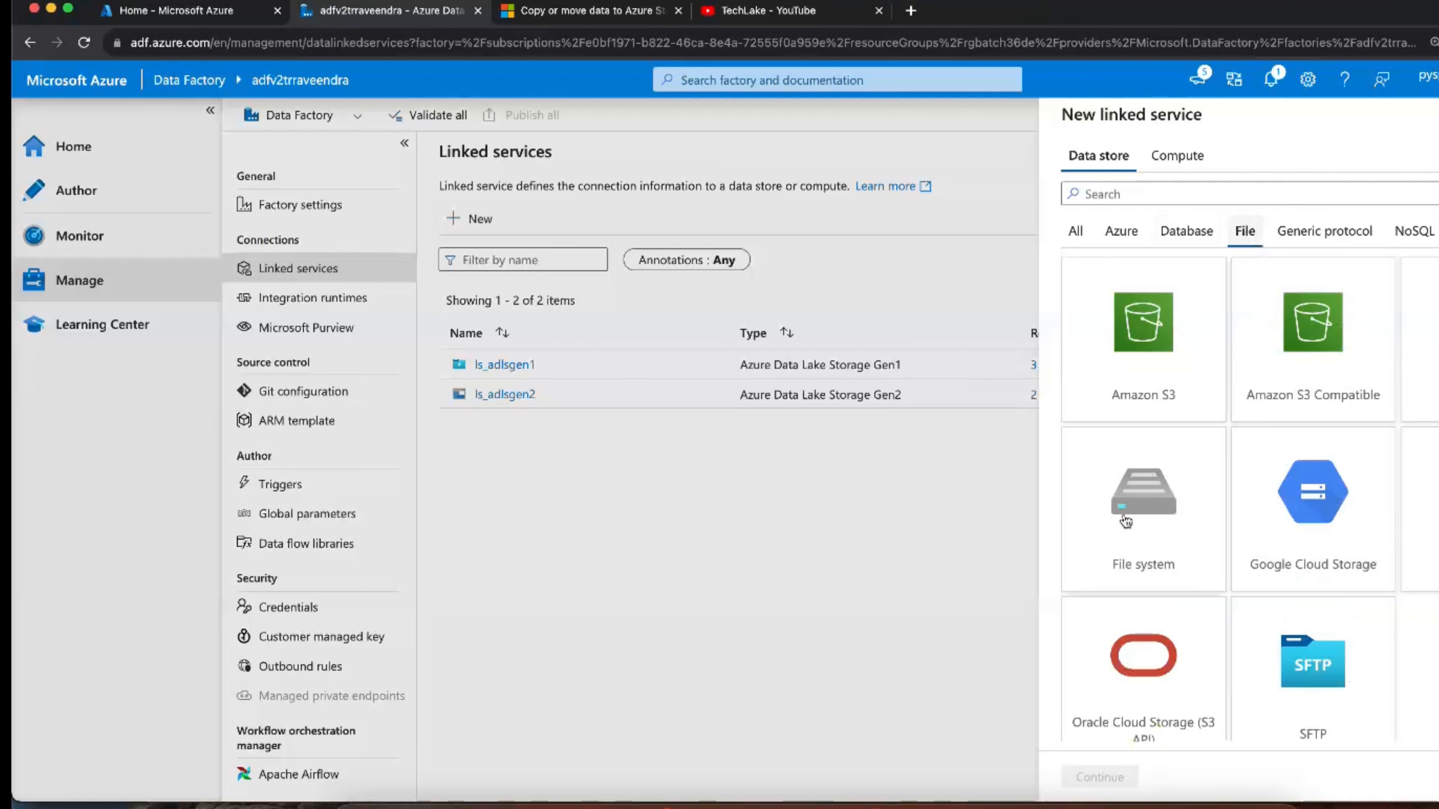
click(1126, 521)
click(1105, 778)
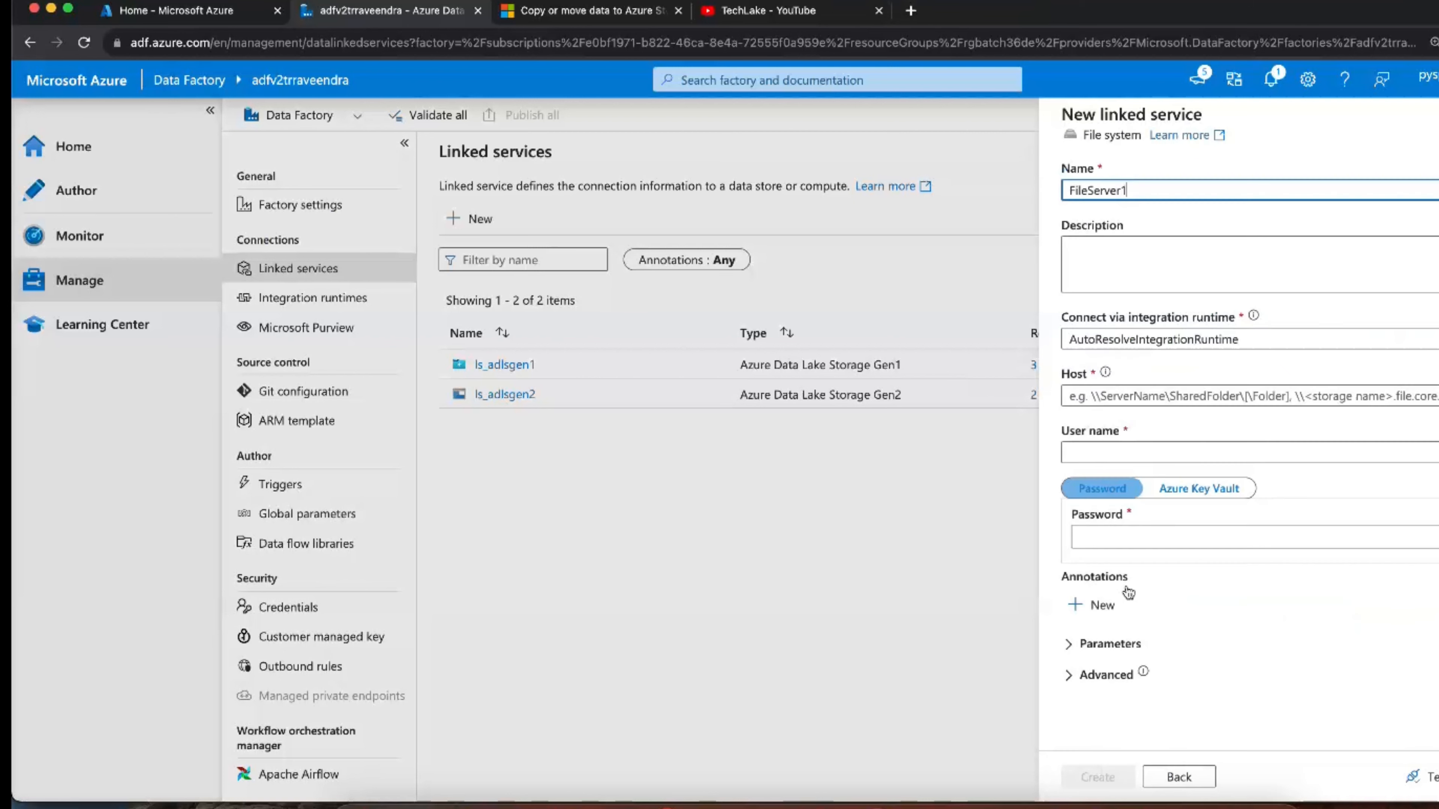
- Name the linked service ls_onprem_filesystem and connect it through the IR-Selfhosted integration runtime
double_click(1087, 189)
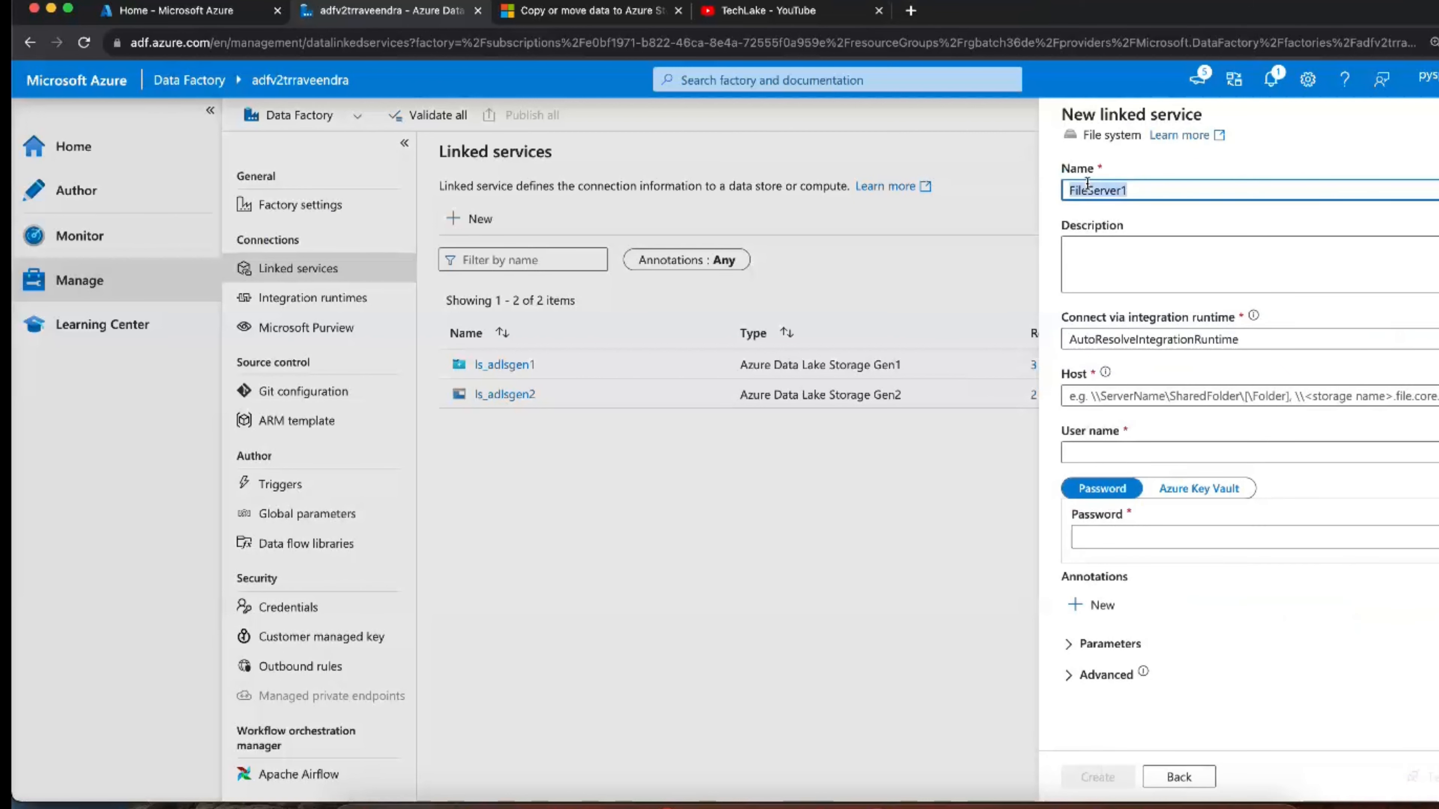
text(ls_onprem_filesystem)
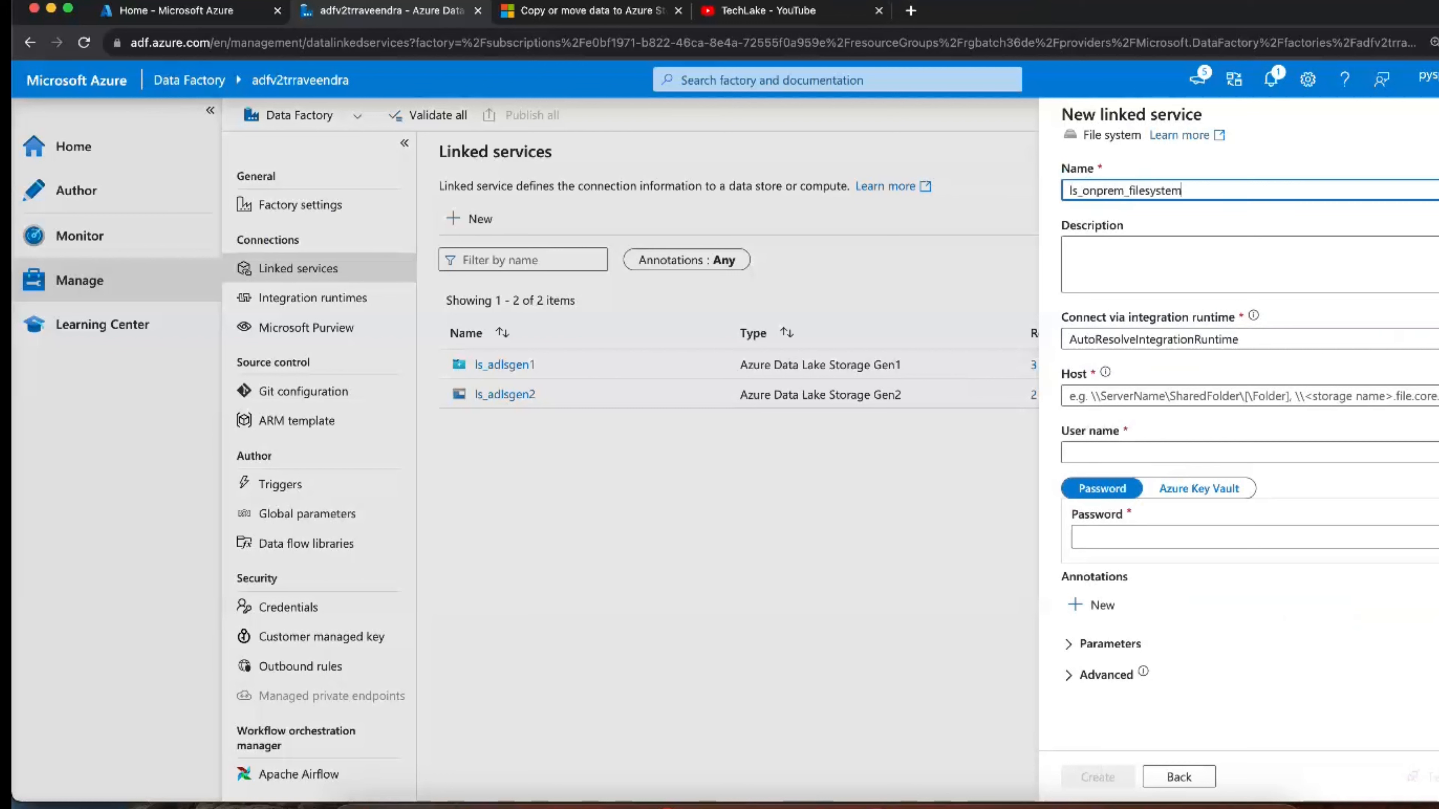
click(1104, 372)
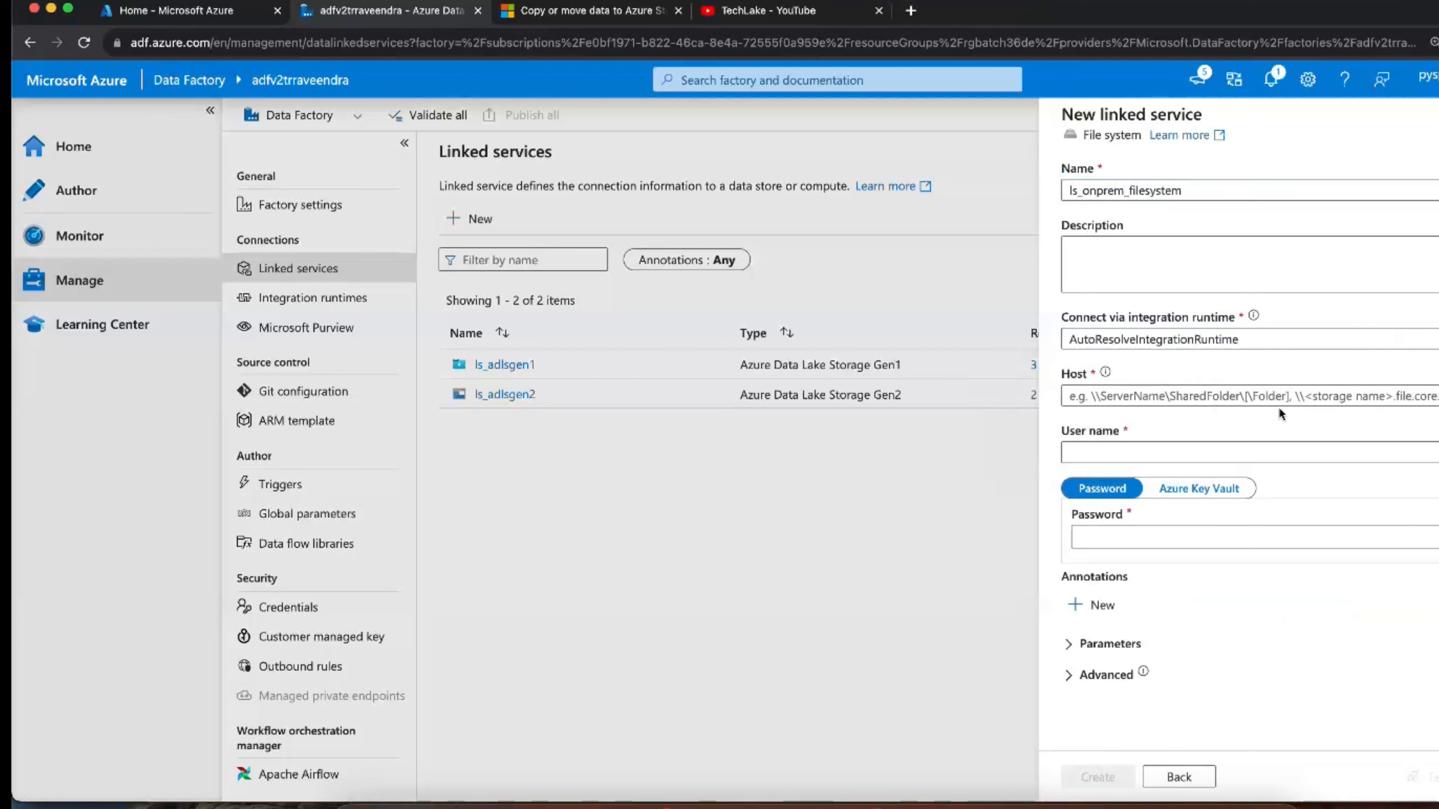
click(1273, 396)
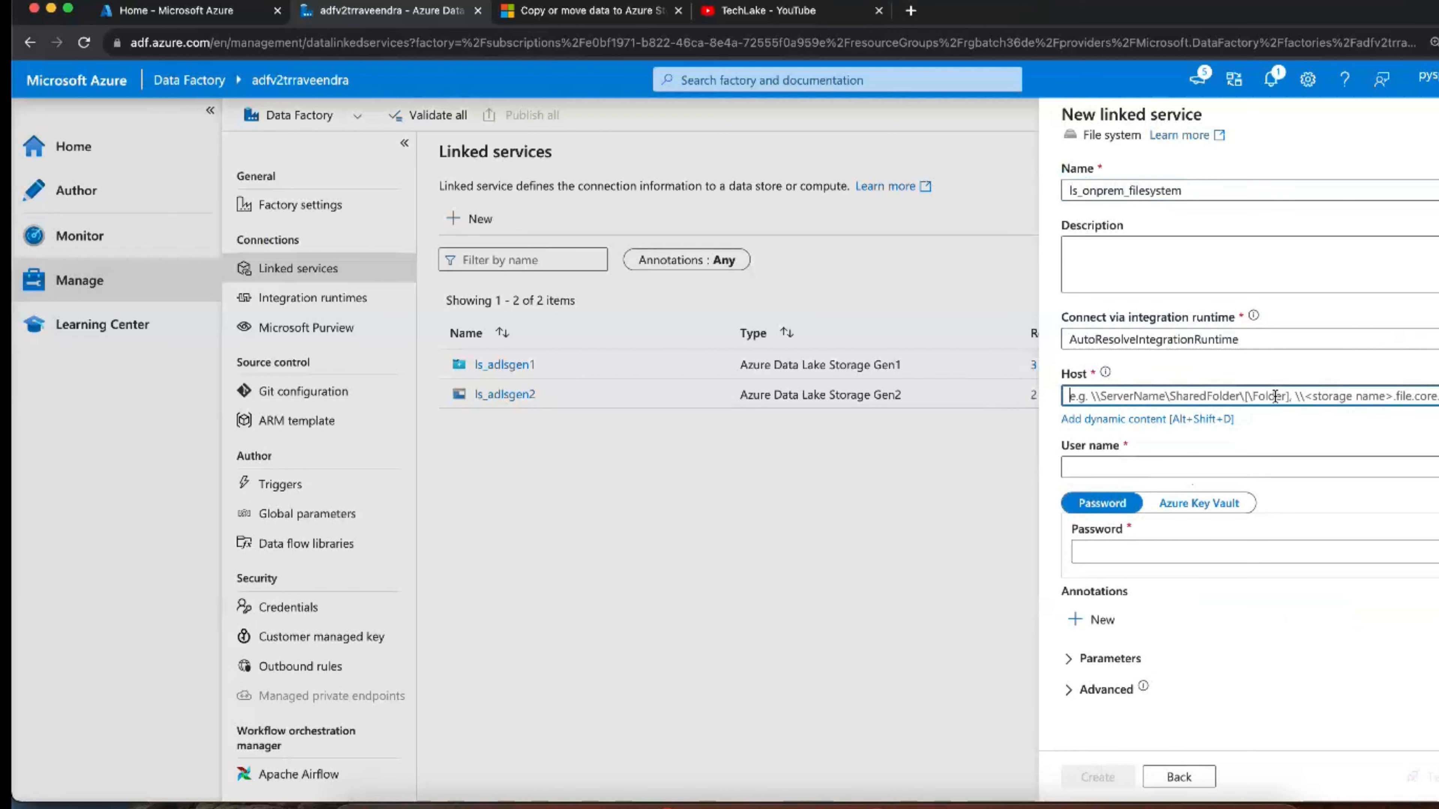
click(1224, 340)
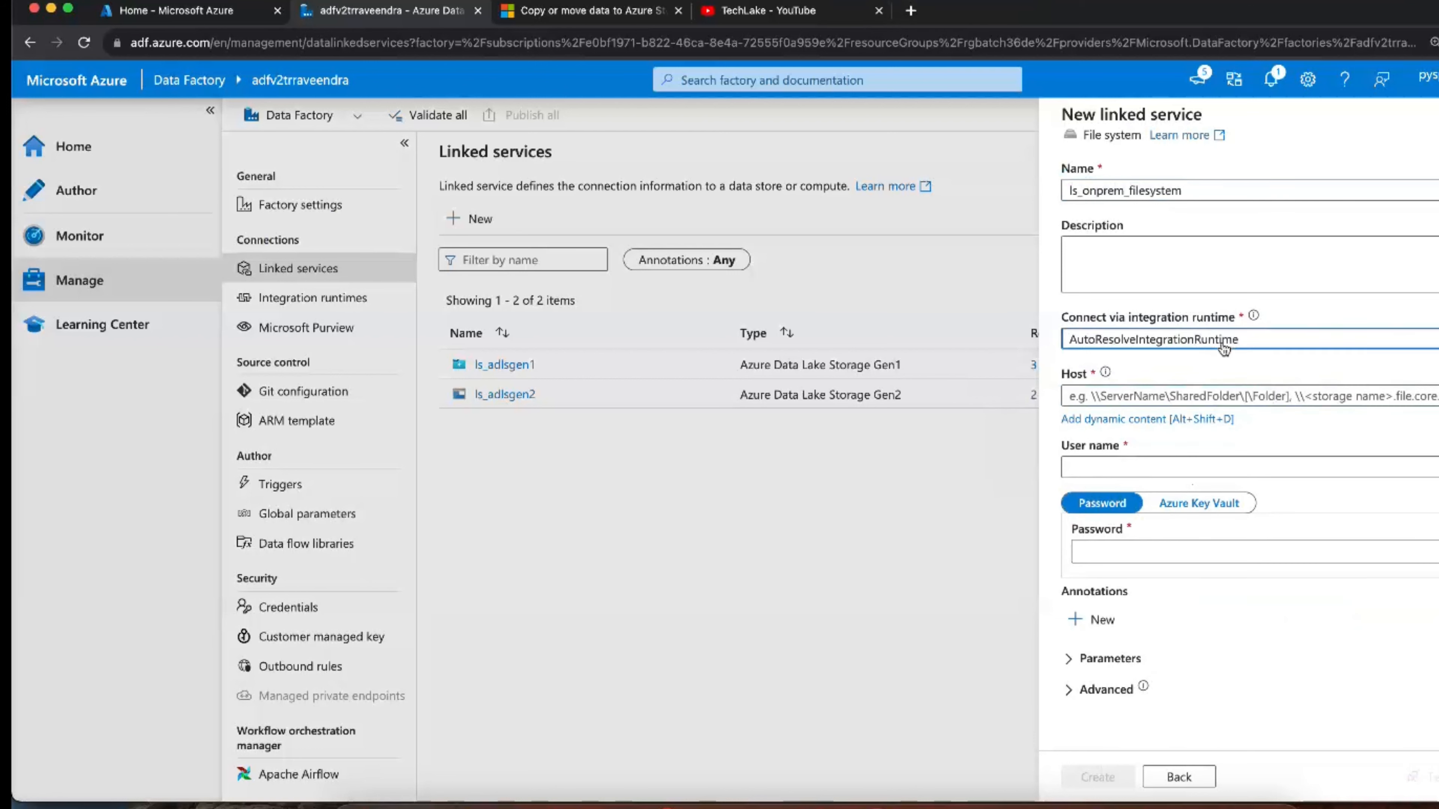
click(1105, 422)
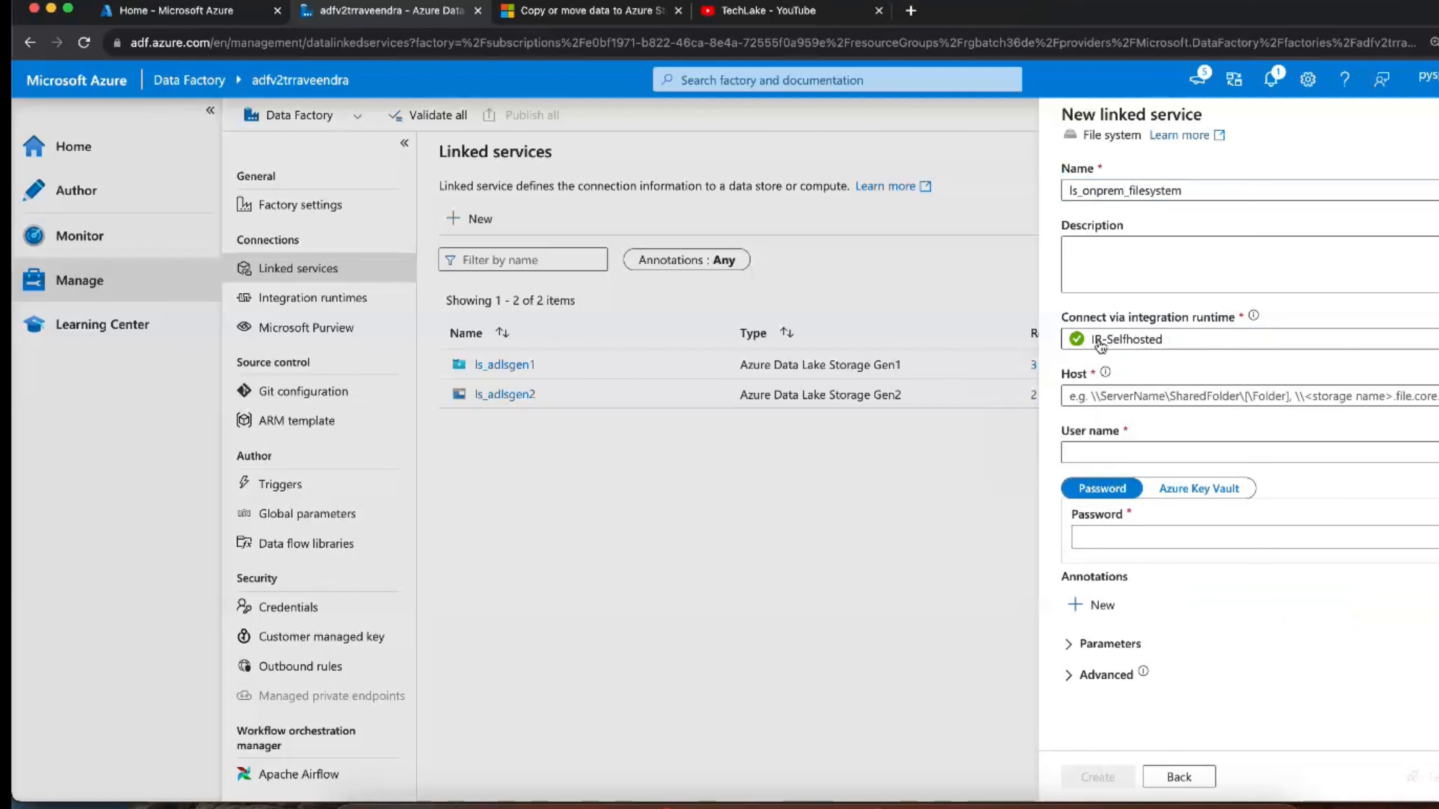
- Fill in the linked service's user name and account password for the on-premises PC
click(1097, 457)
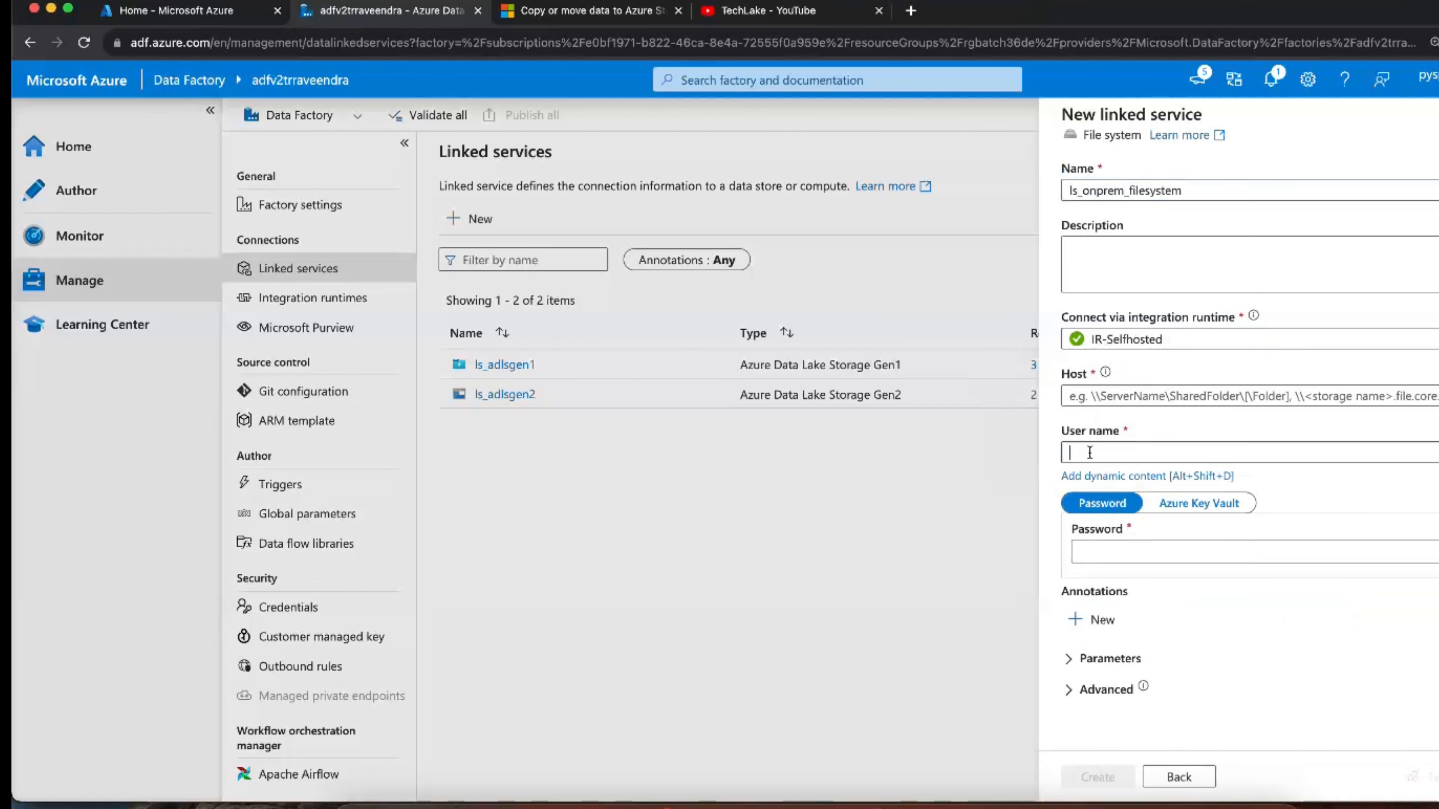
text(reshwanth)
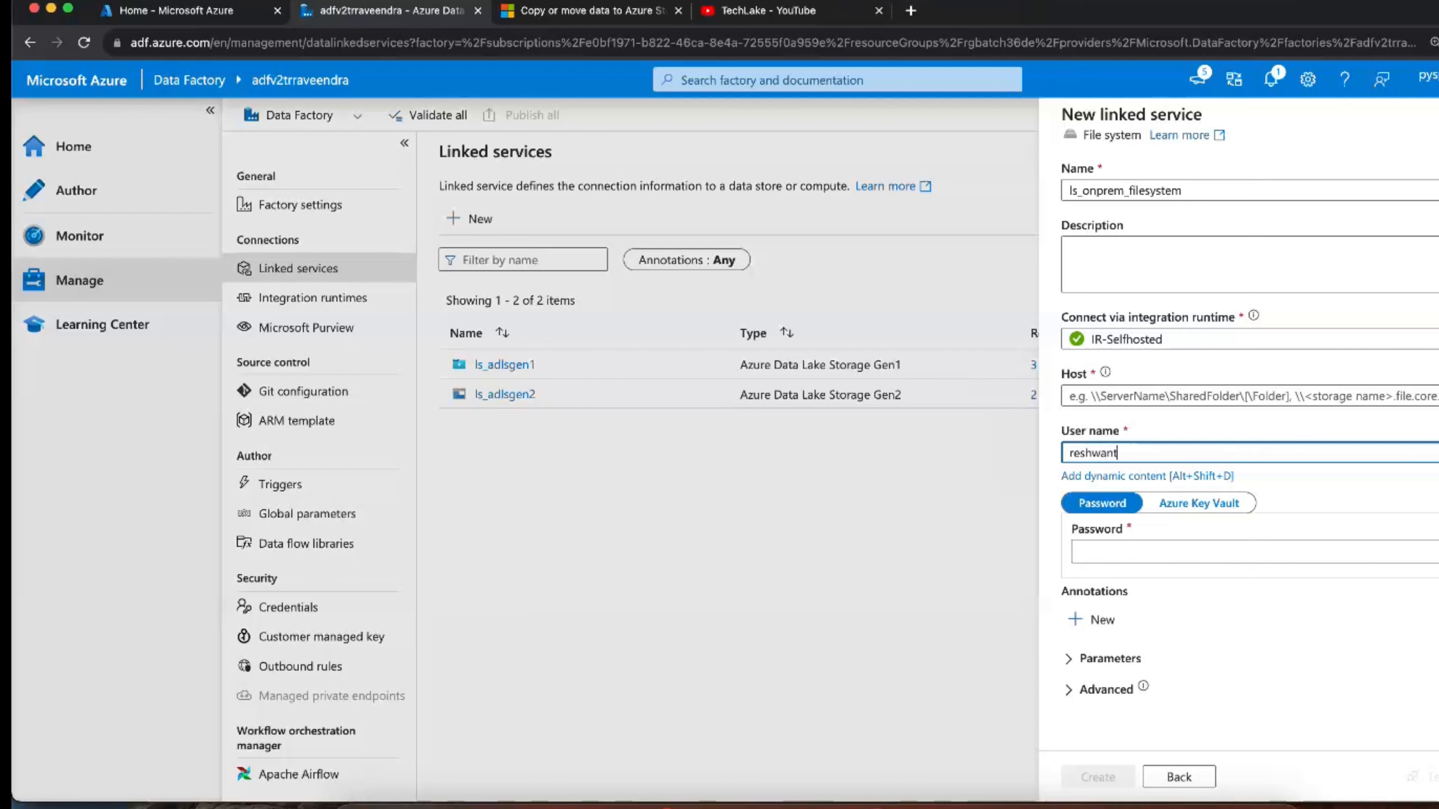
click(1088, 544)
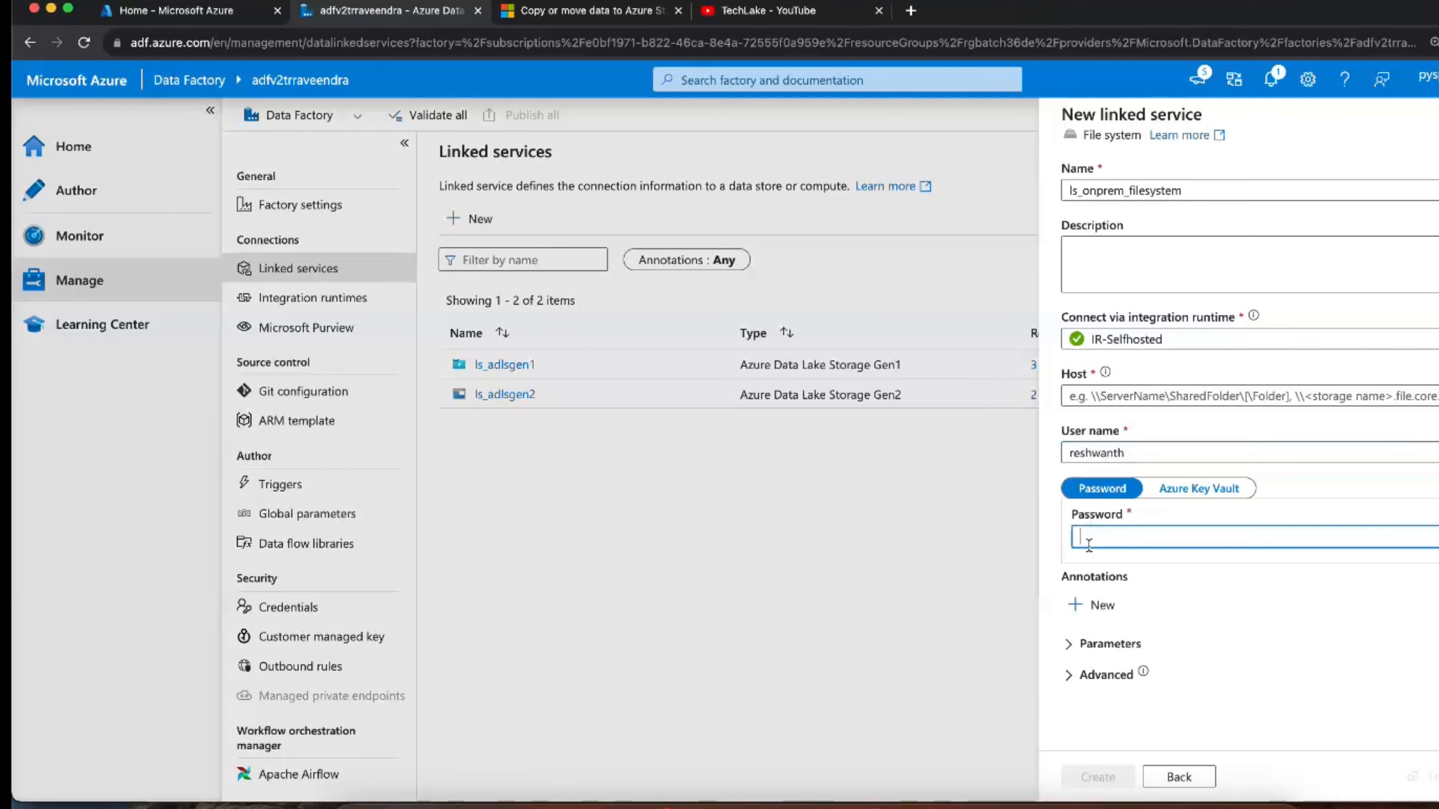
text(****)
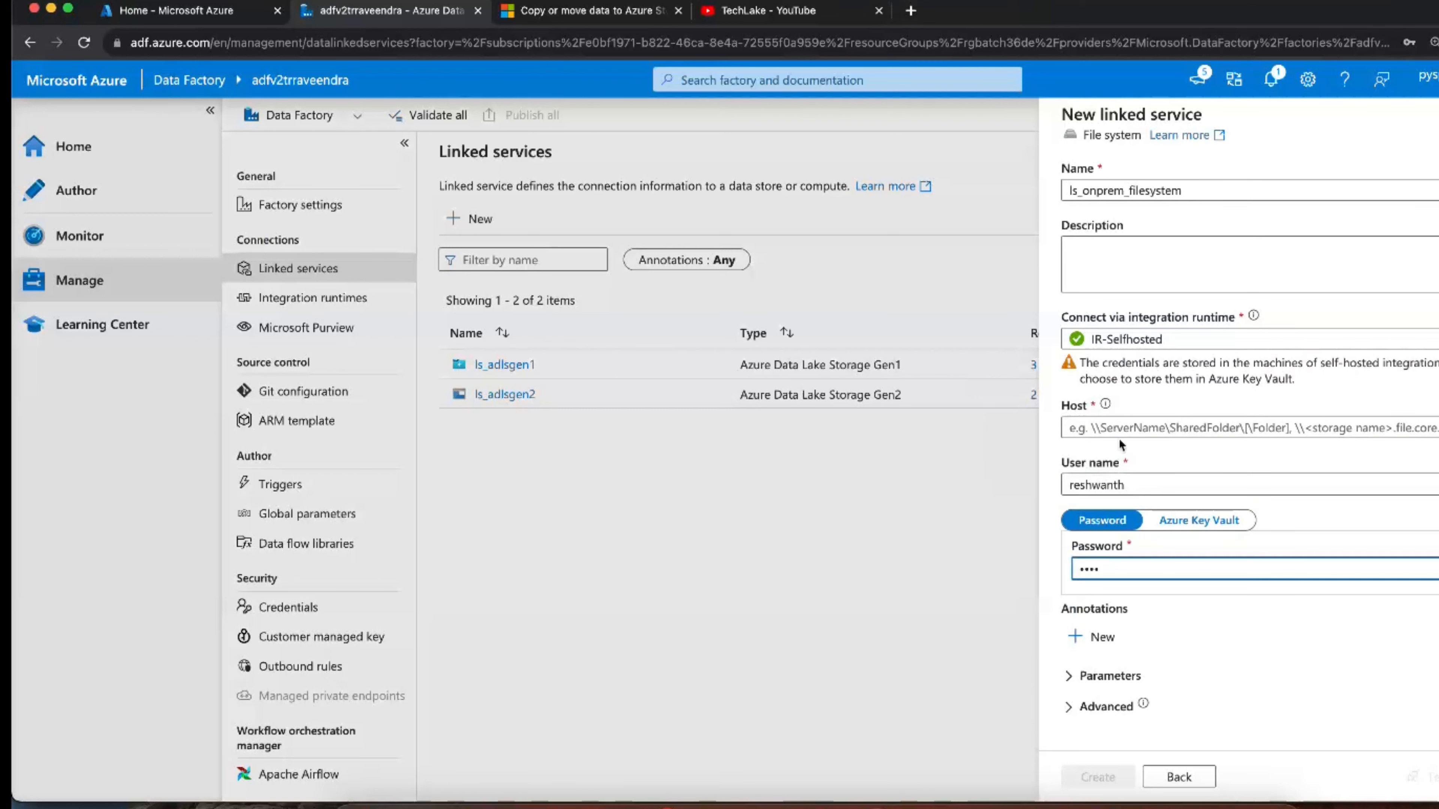
- Return to the remote PC session and open the Windows (C:) drive in File Explorer to locate the host folder
click(1119, 426)
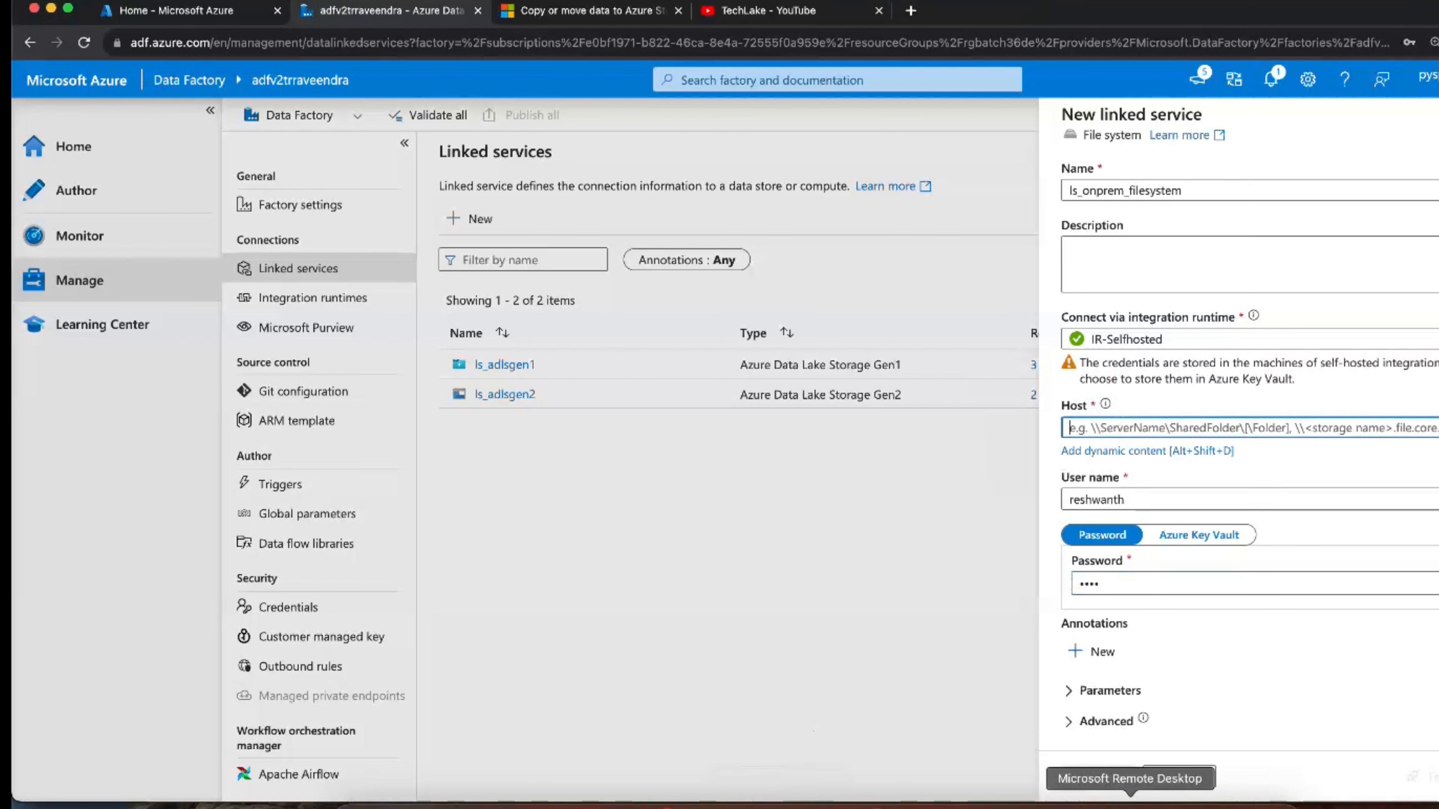
click(1130, 803)
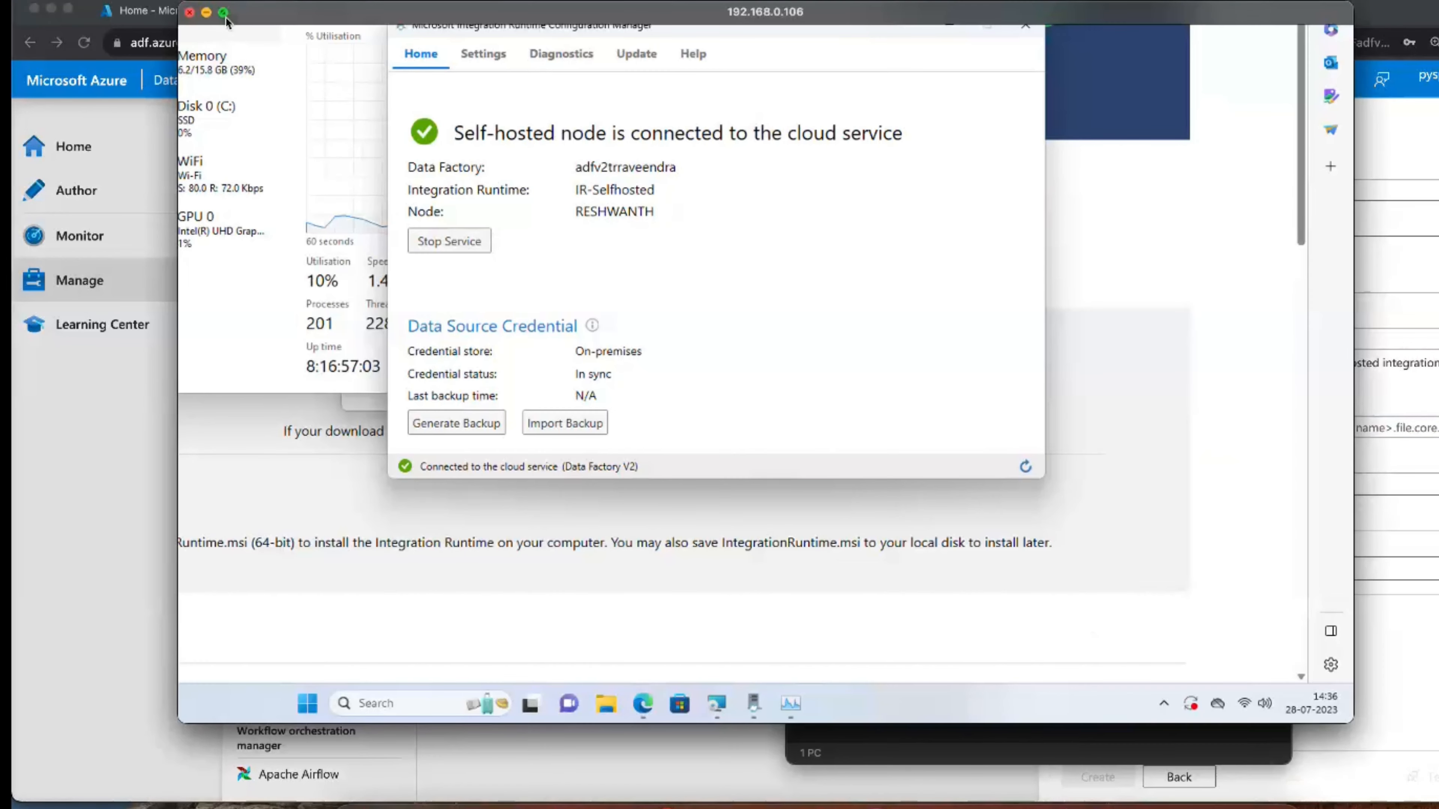
click(224, 14)
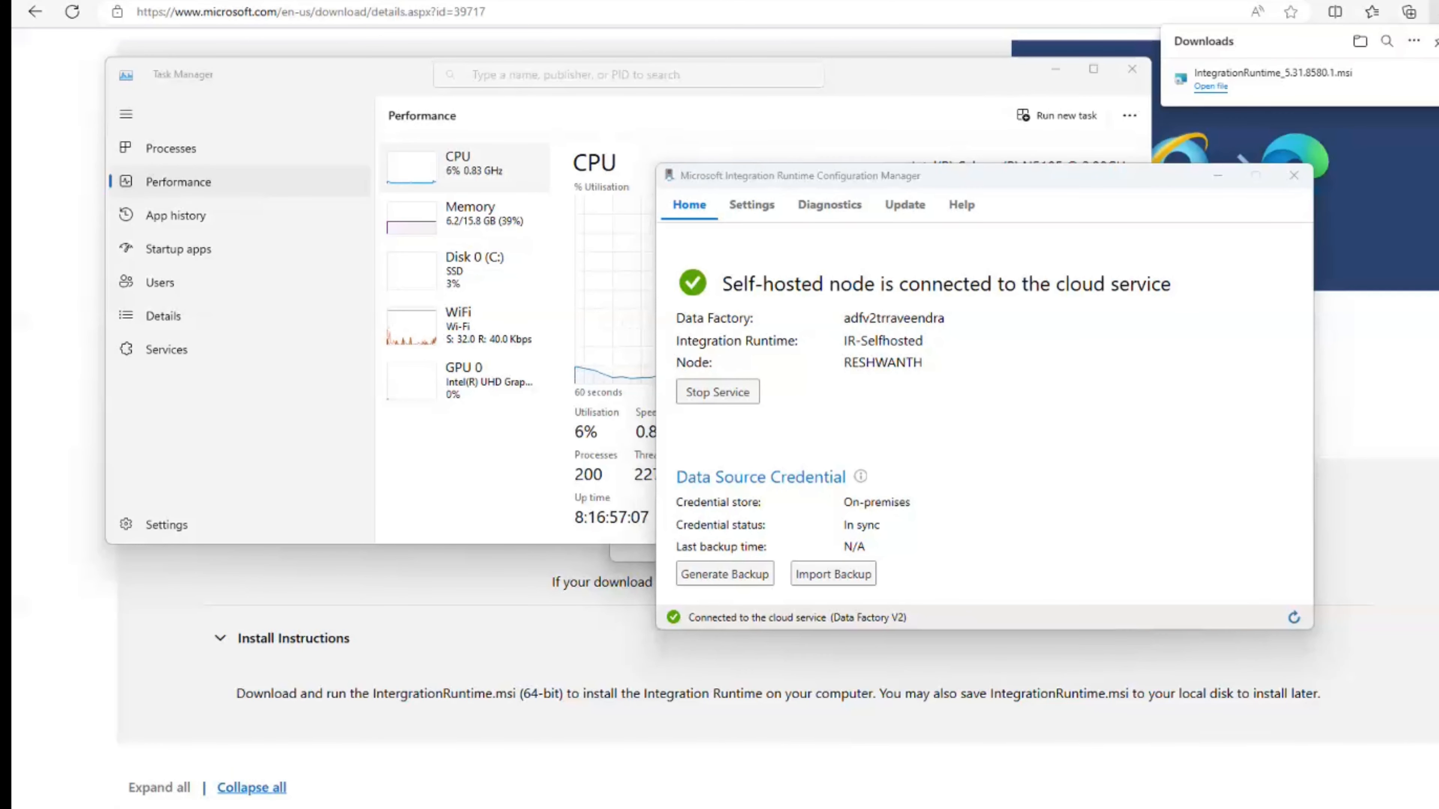
key(super+e)
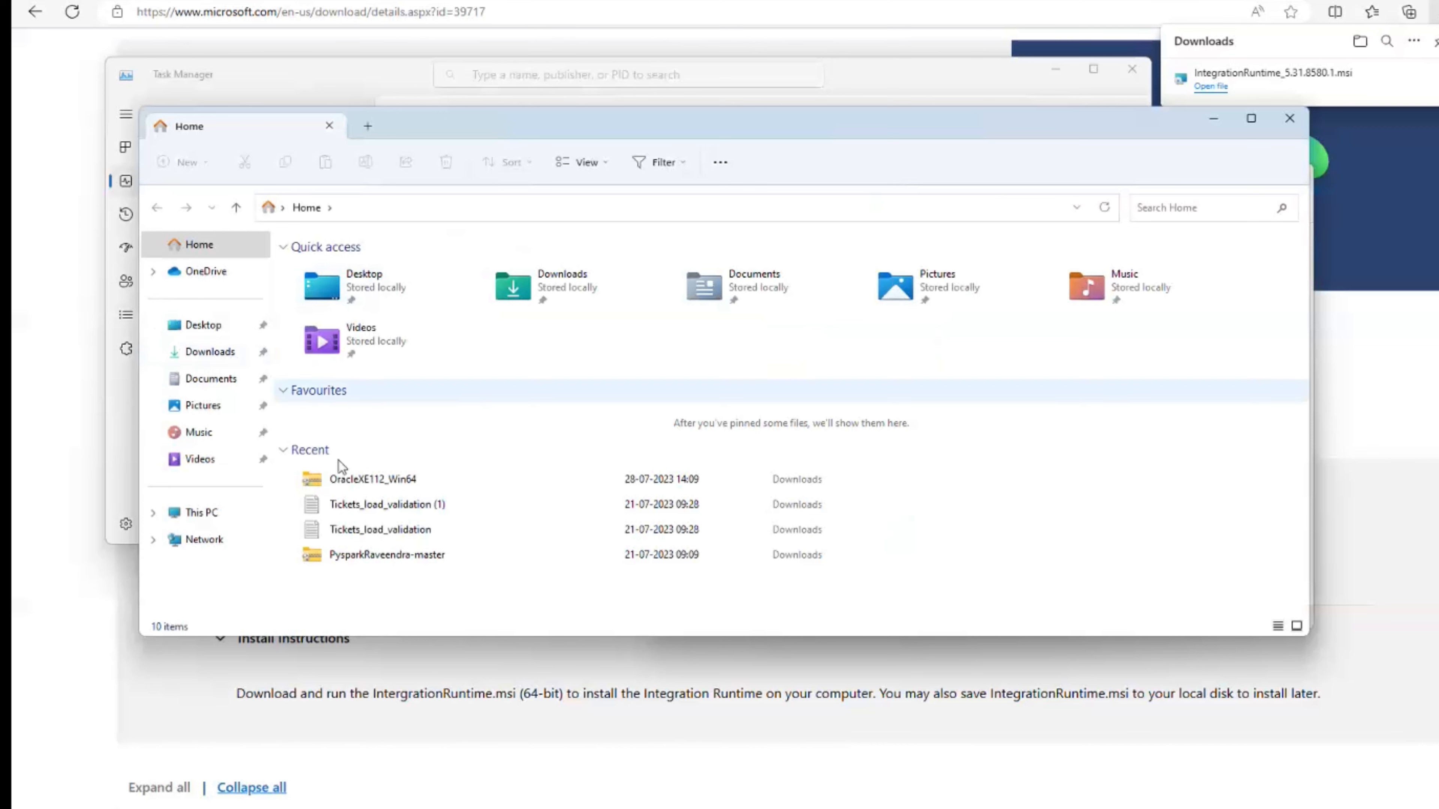
click(206, 512)
double_click(388, 297)
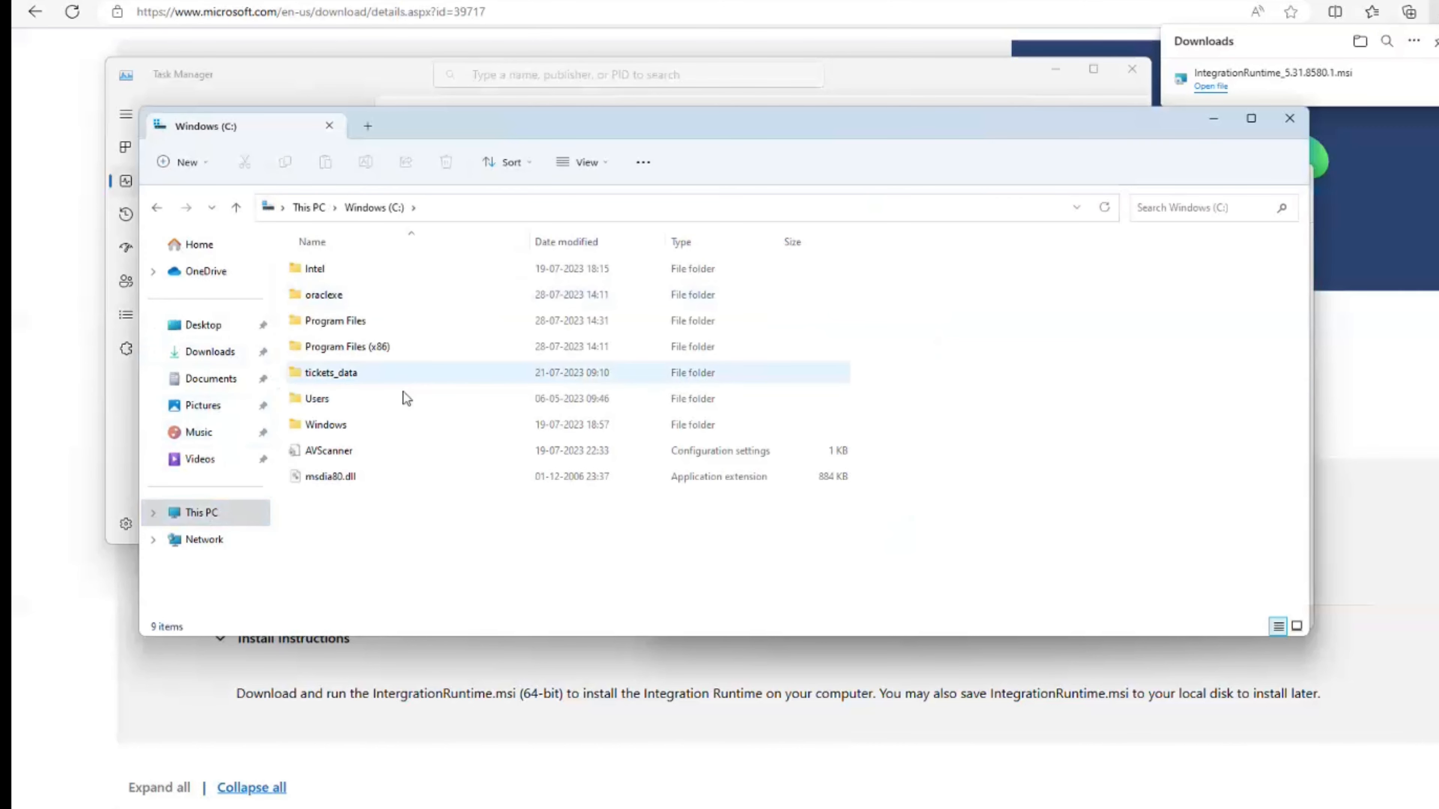
- Create a folder named files in the root of the C: drive and open it
right_click(395, 537)
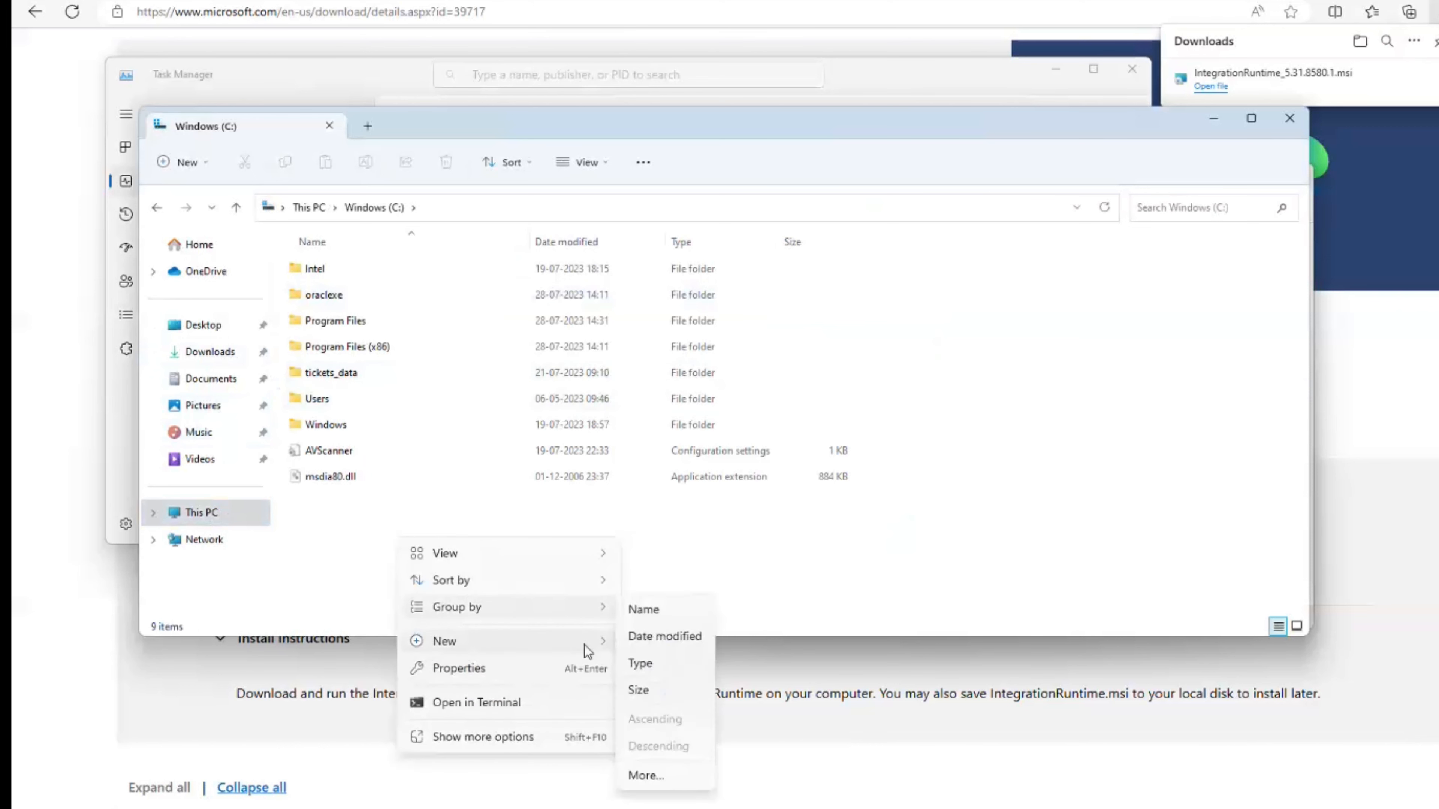
mouse_move(586, 644)
click(665, 646)
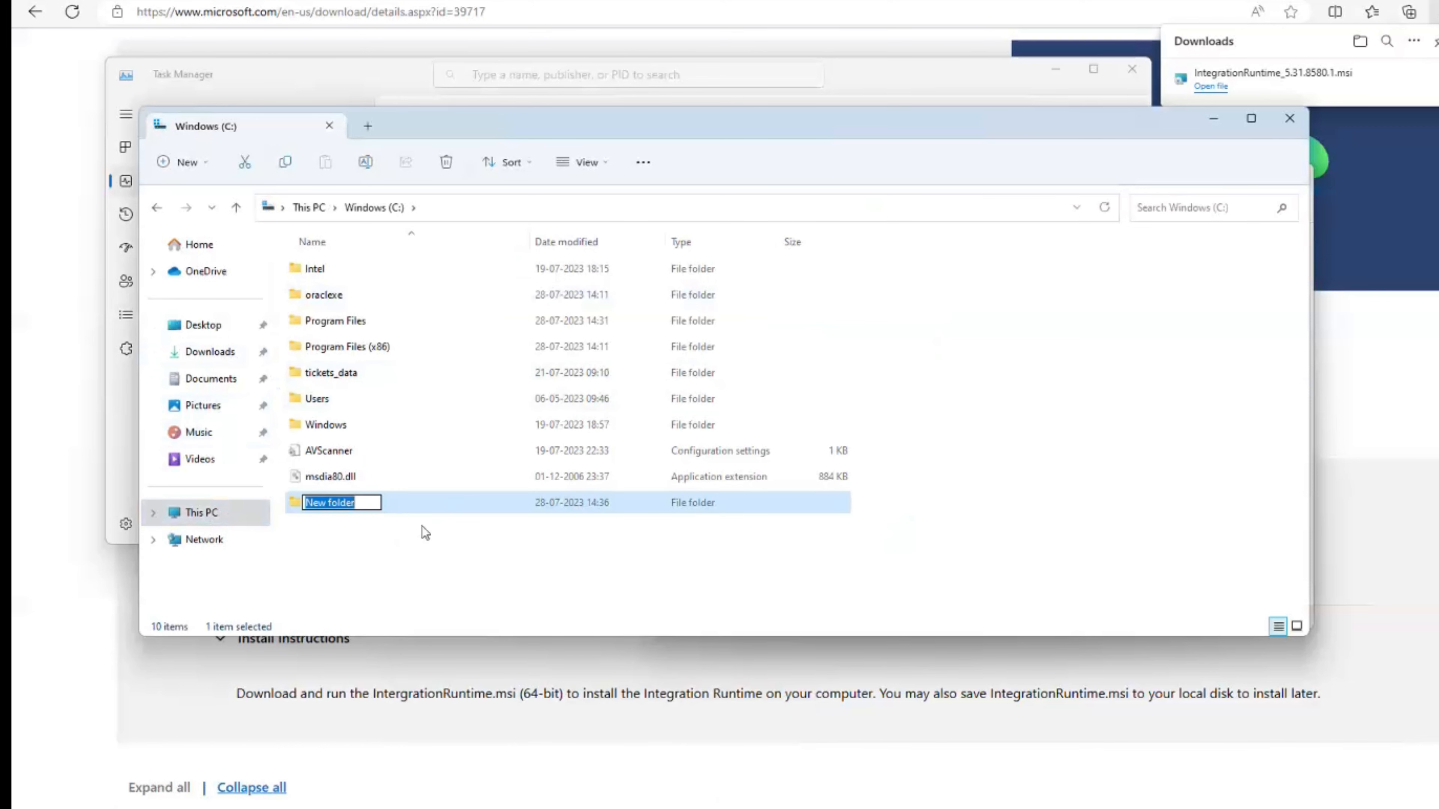
text(files)
key(Return)
double_click(427, 502)
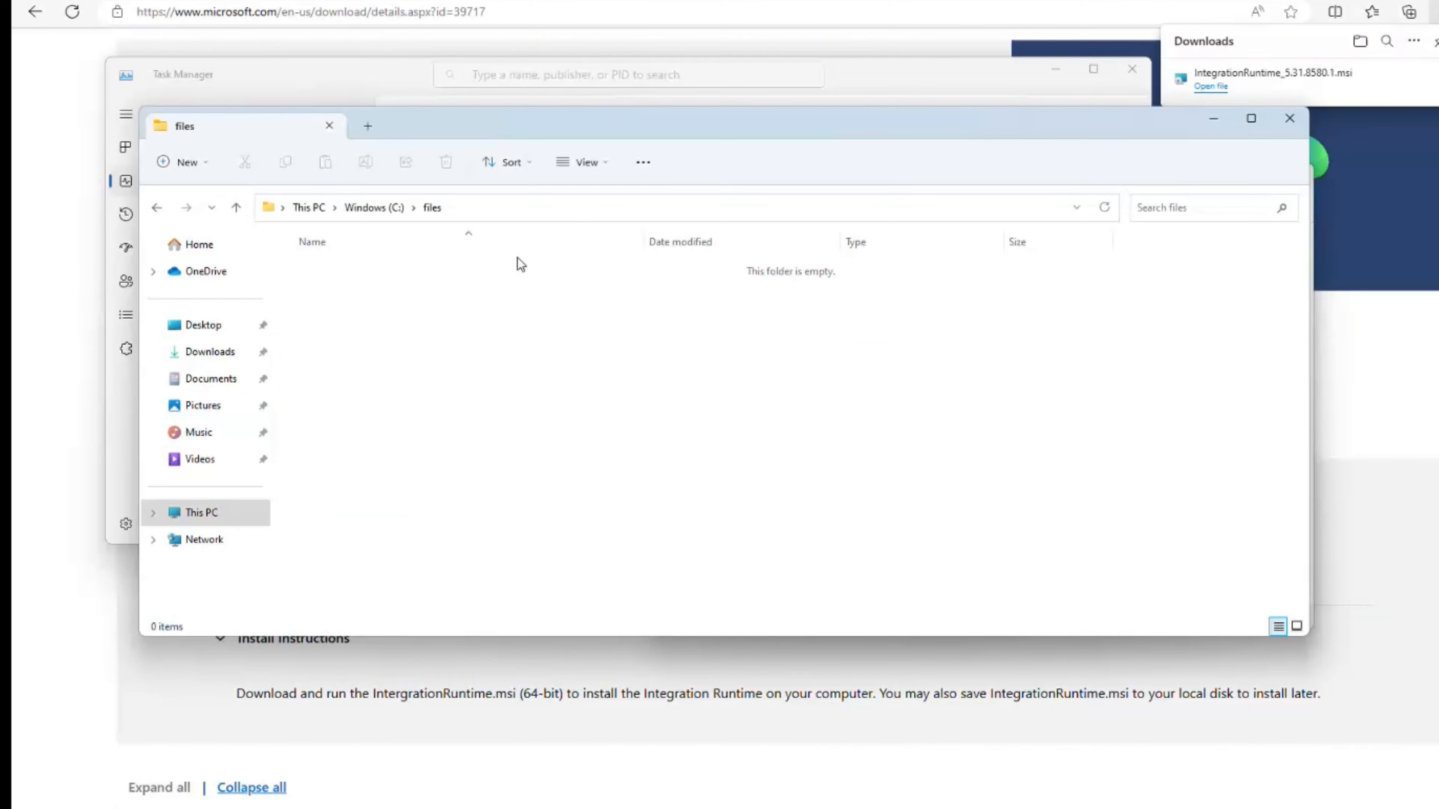
- Copy the files folder's path, set the linked service's host to C:\files in Azure Data Factory, and test the connection
click(537, 209)
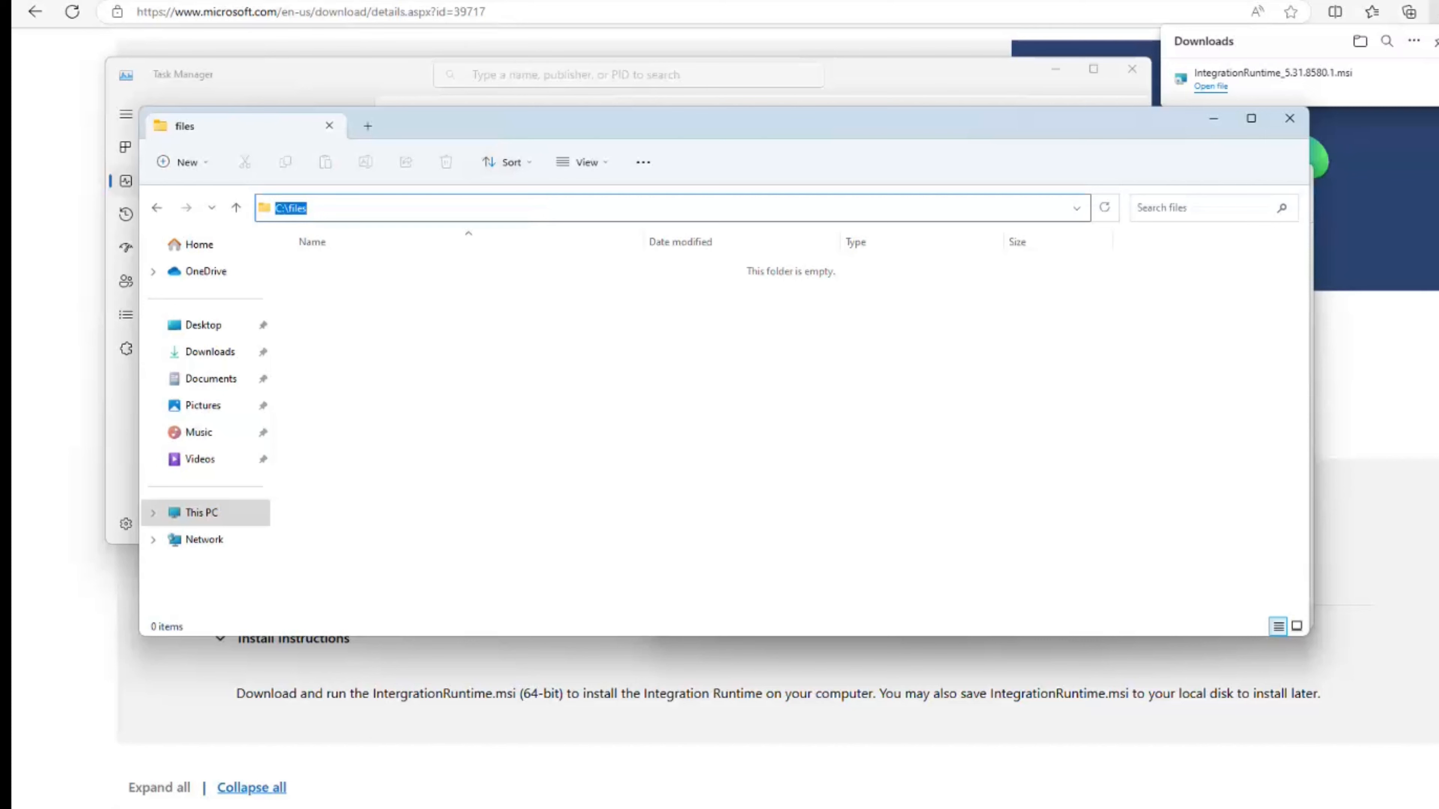
mouse_move(94, 8)
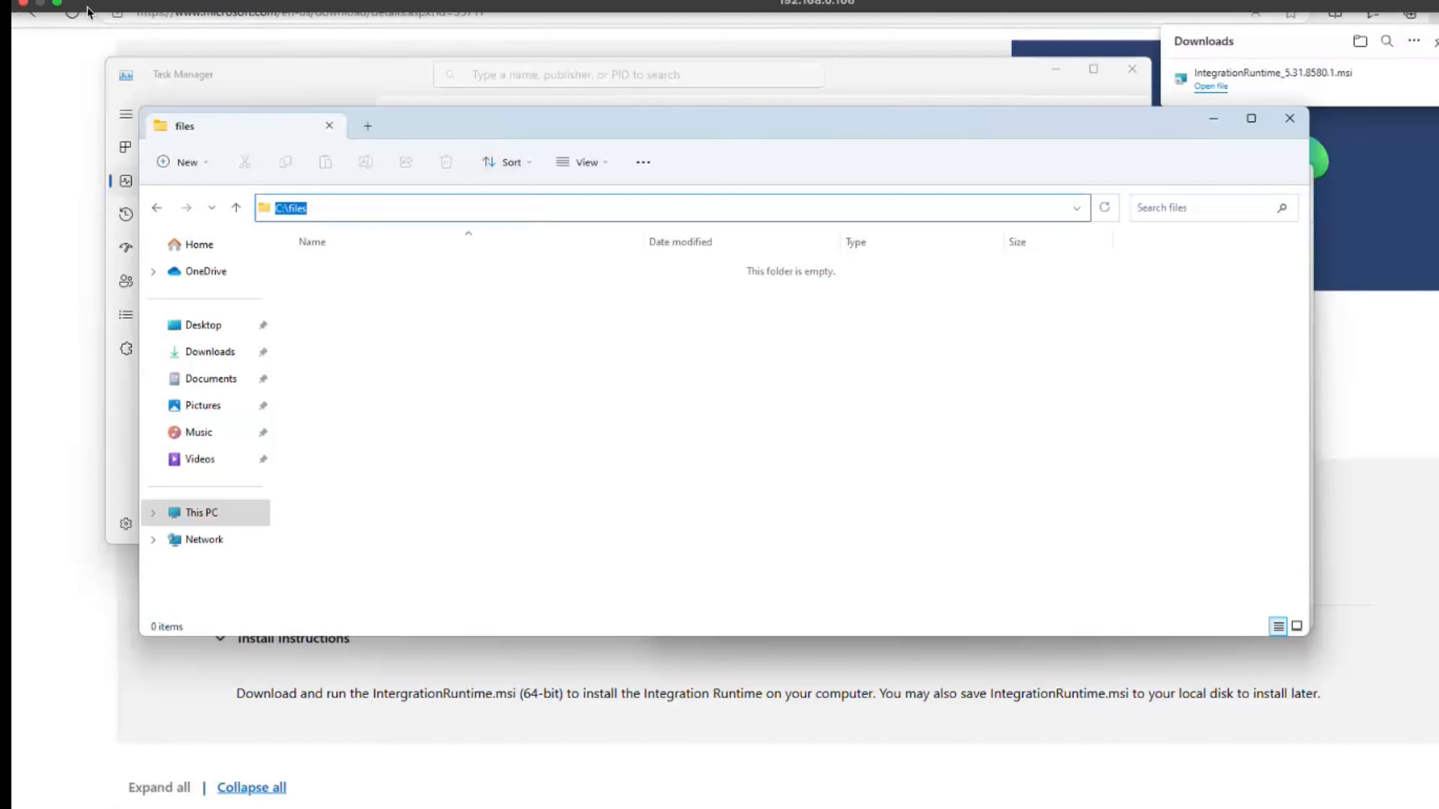
click(58, 5)
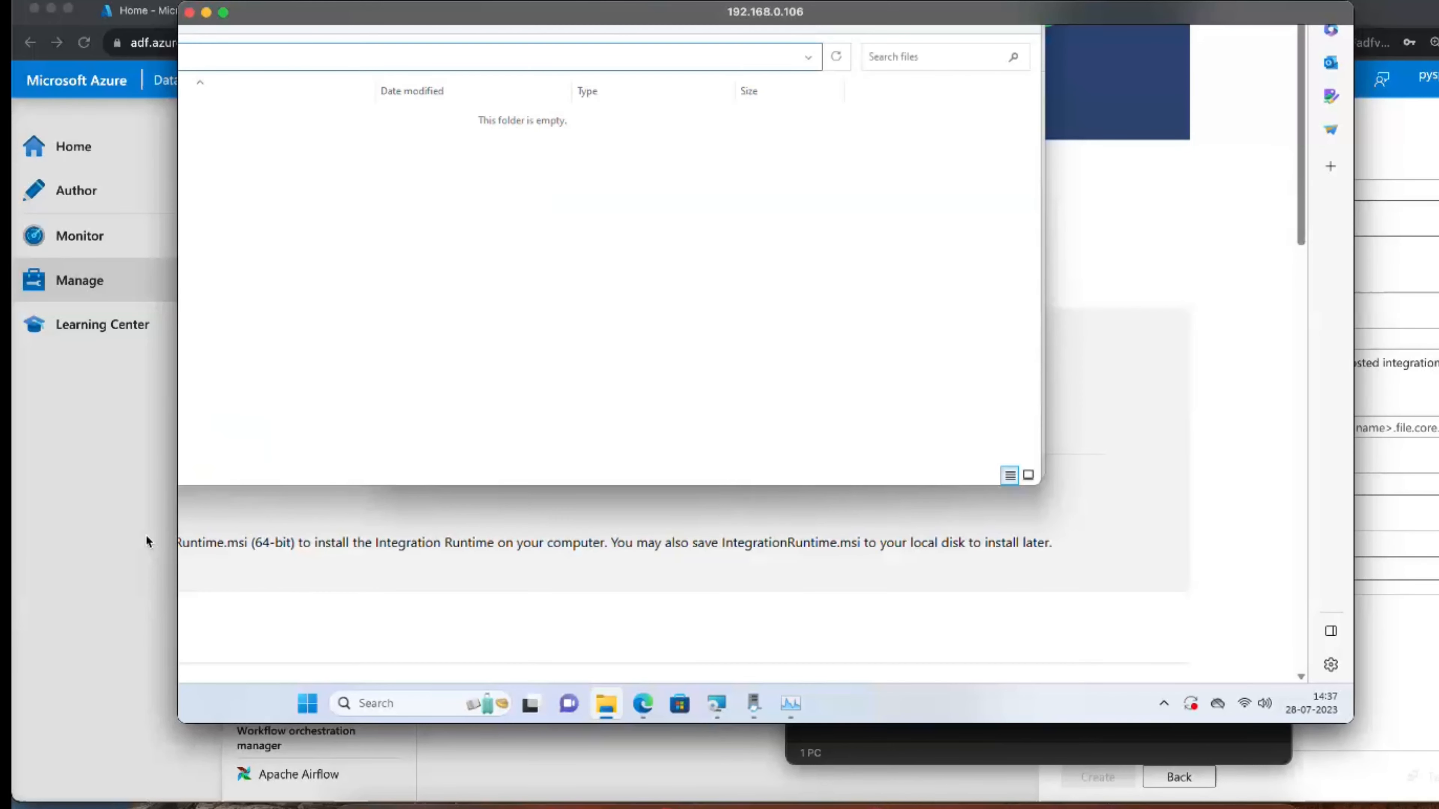
click(145, 540)
text(C:iles)
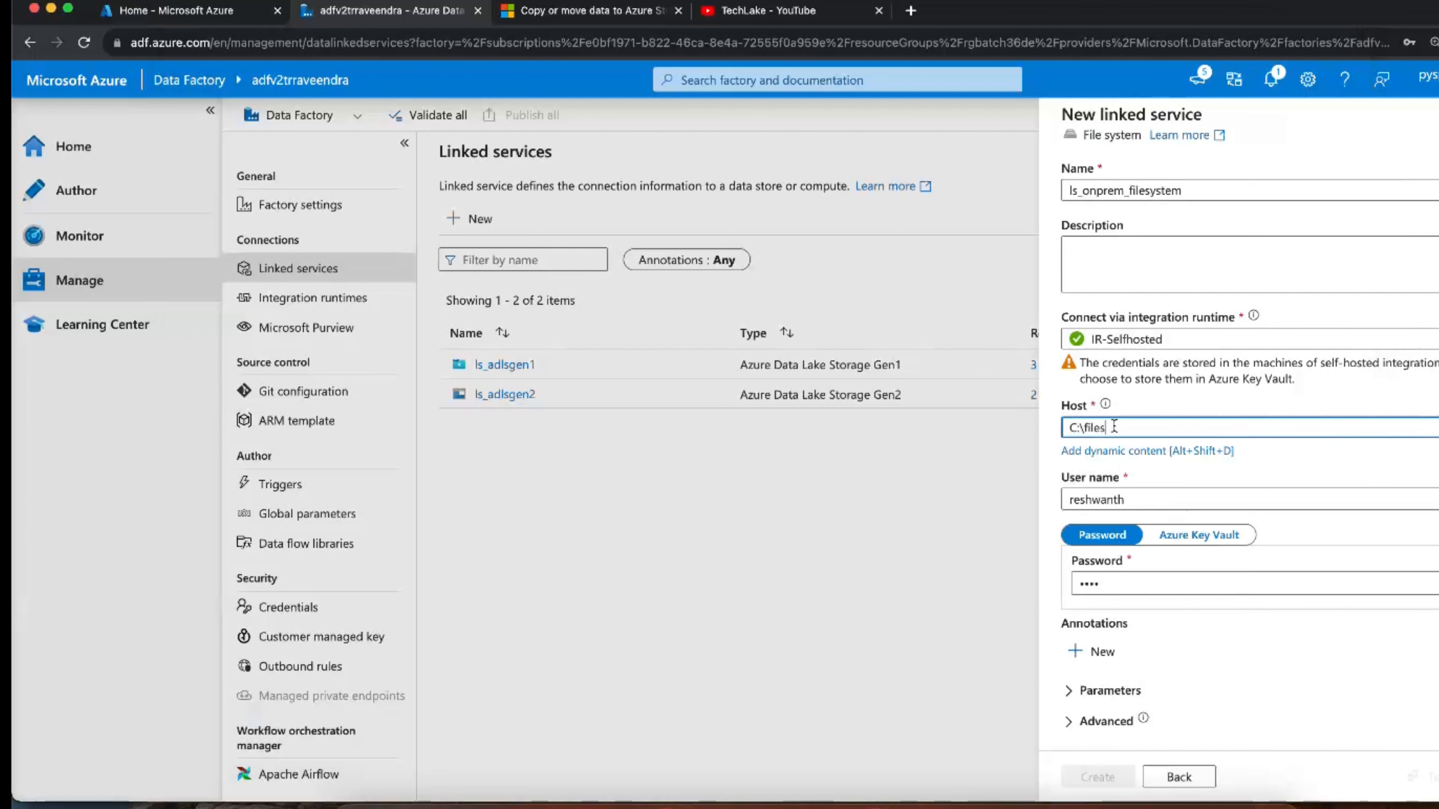
click(1421, 776)
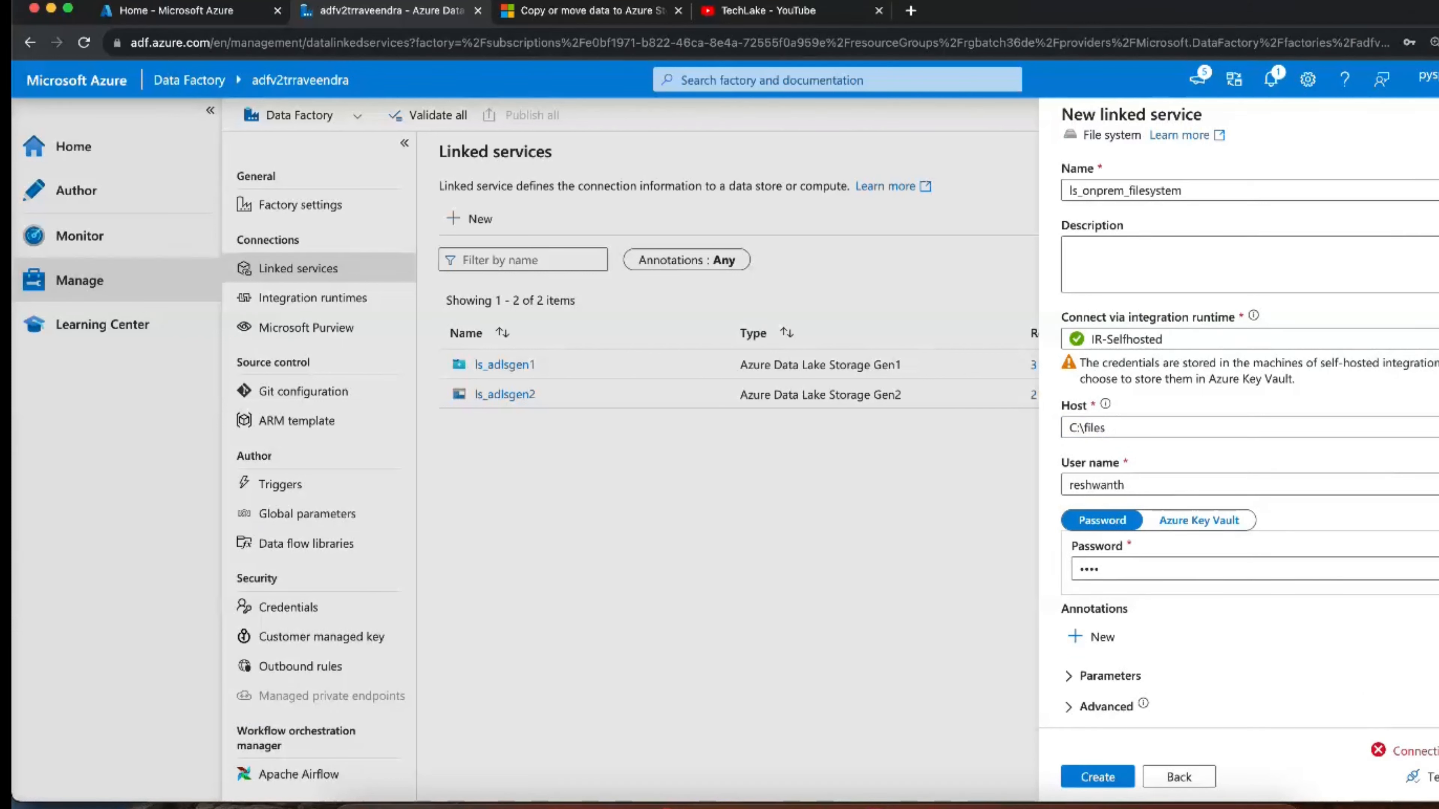
- Read the connection test's error details, copy the message, and close the details
click(1433, 751)
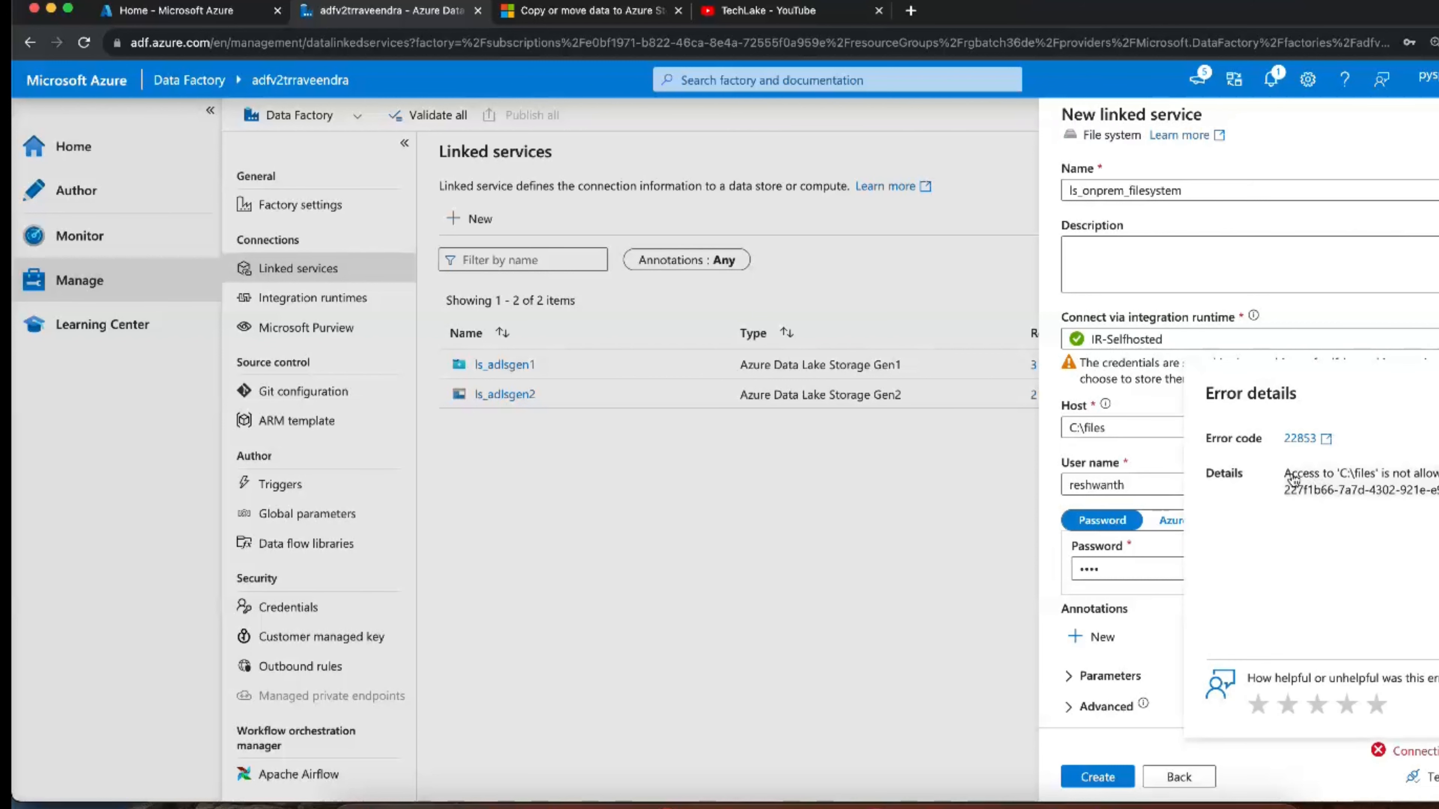
drag(1288, 479, 1438, 490)
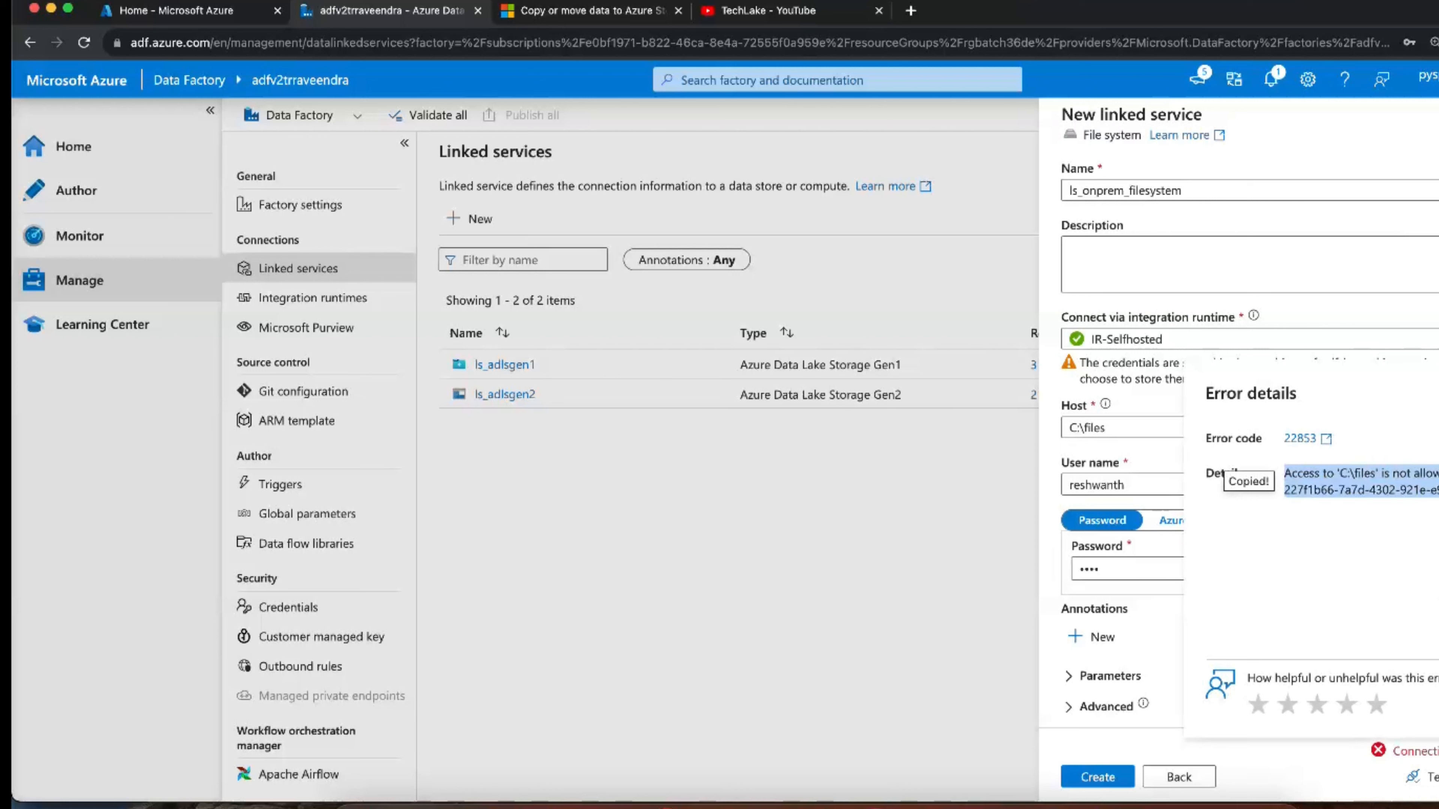
click(1380, 596)
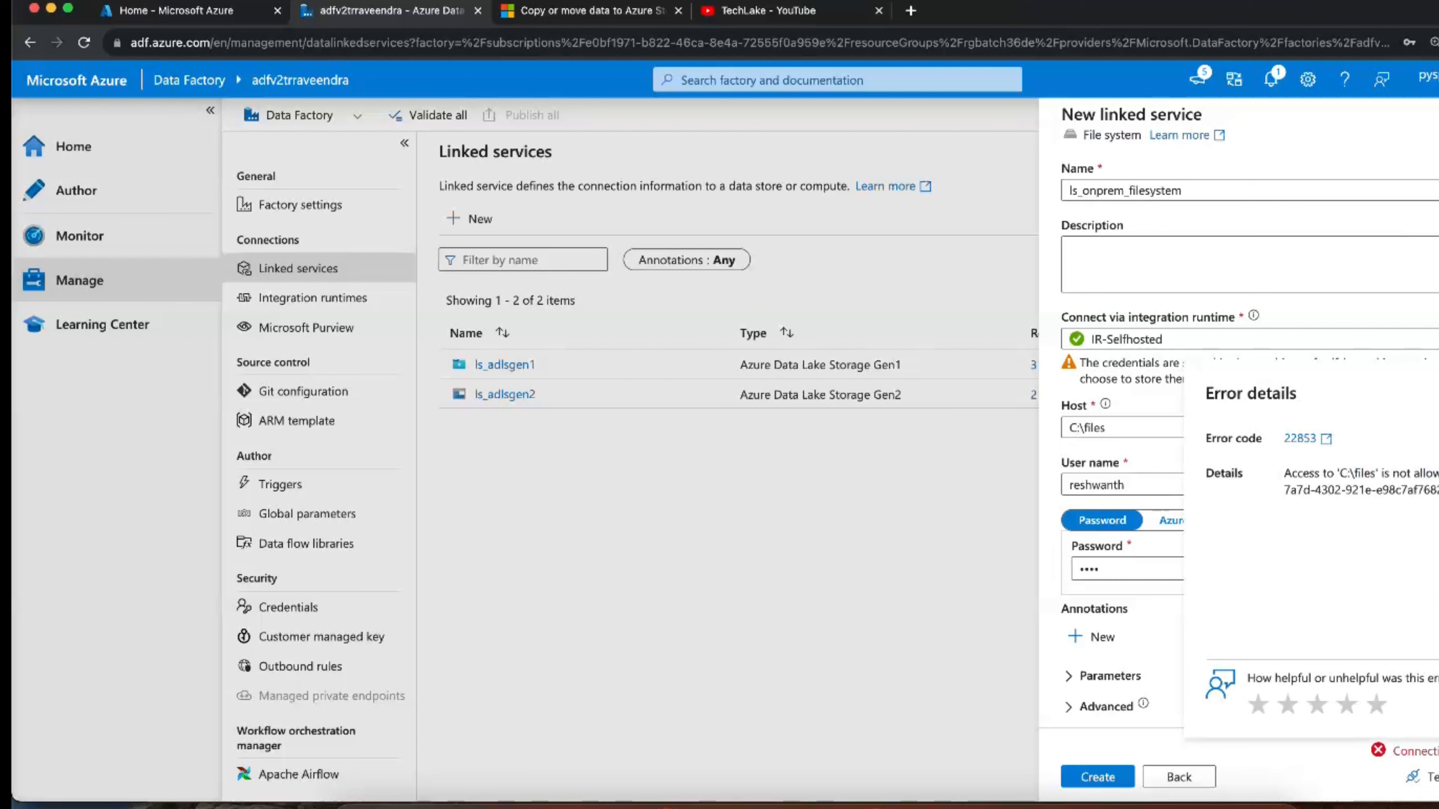
key(Escape)
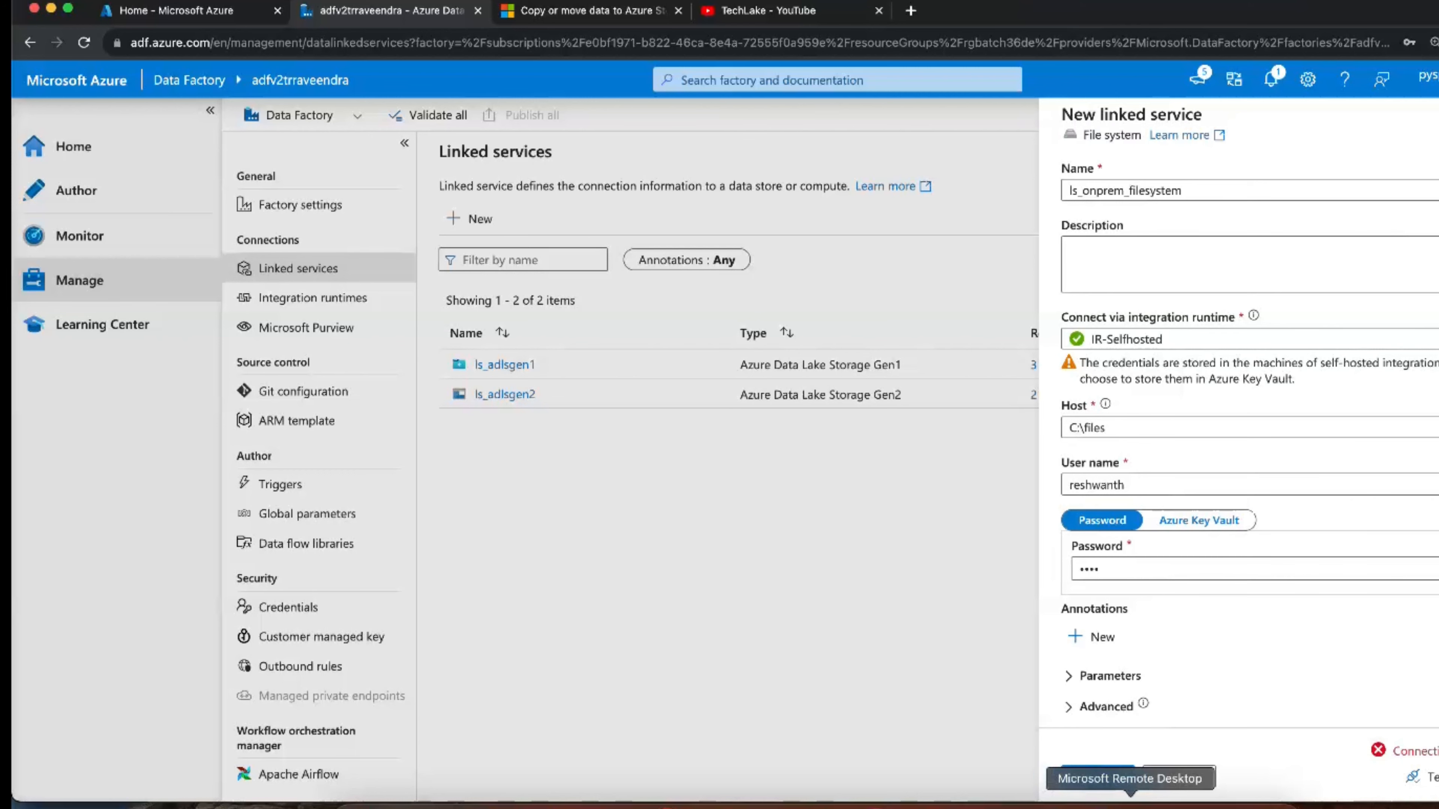
- Return to the remote PC and open the integration runtime's logs in Event Viewer from the Configuration Manager diagnostics
click(1130, 805)
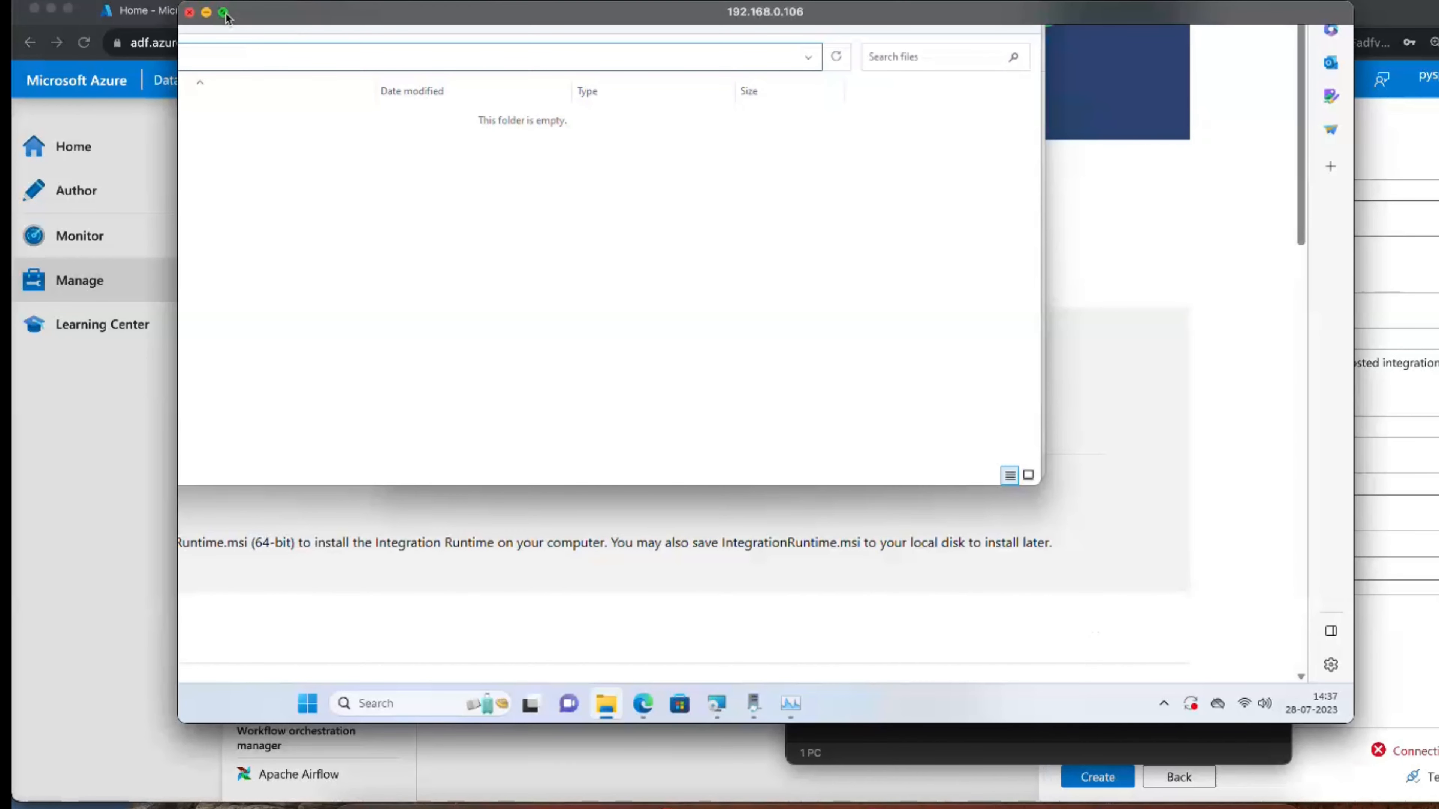
click(225, 12)
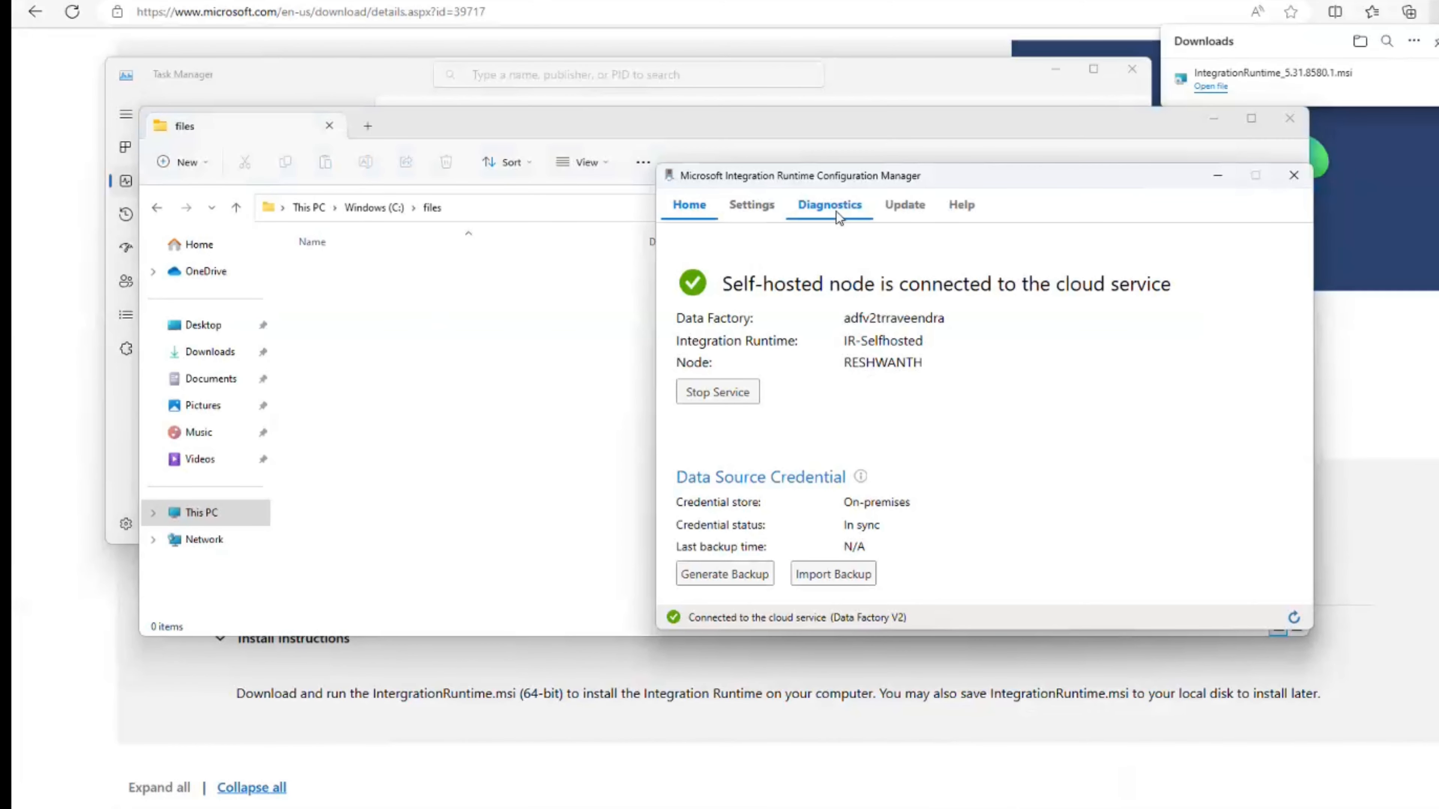
click(838, 217)
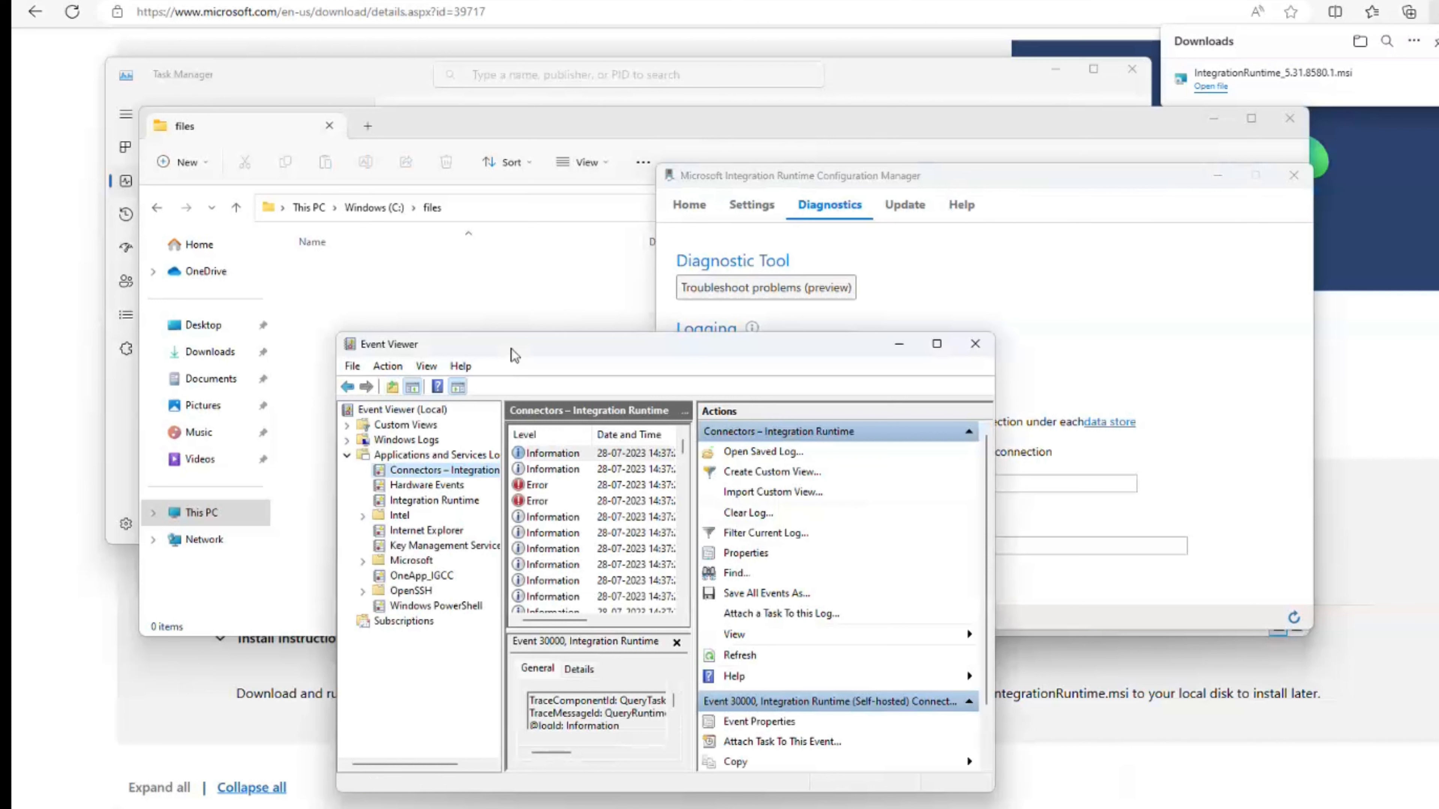
- Examine the newest connector error event's message for the C:\files access error and the disableLocalFolderPathValidation parameter
click(535, 486)
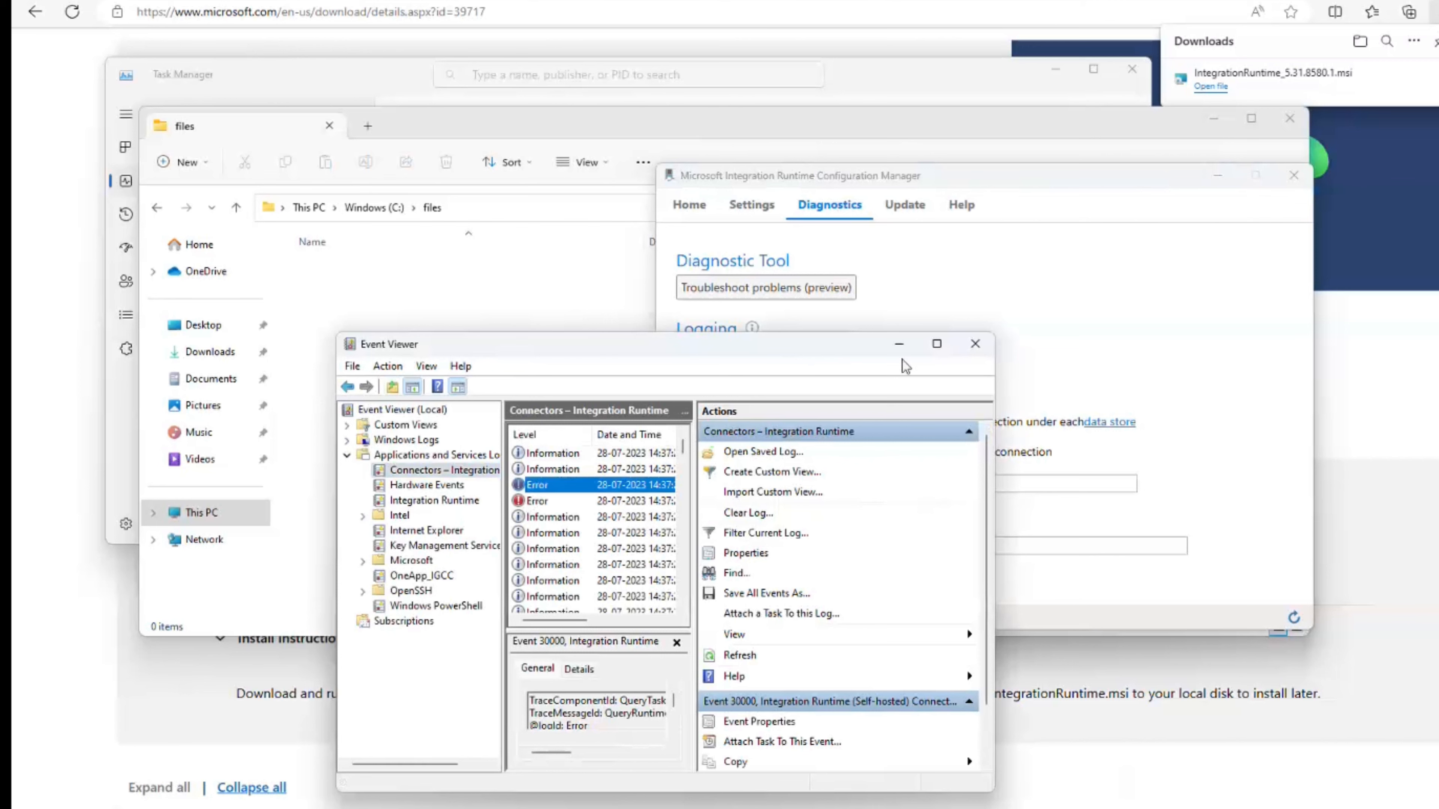
click(937, 344)
click(394, 615)
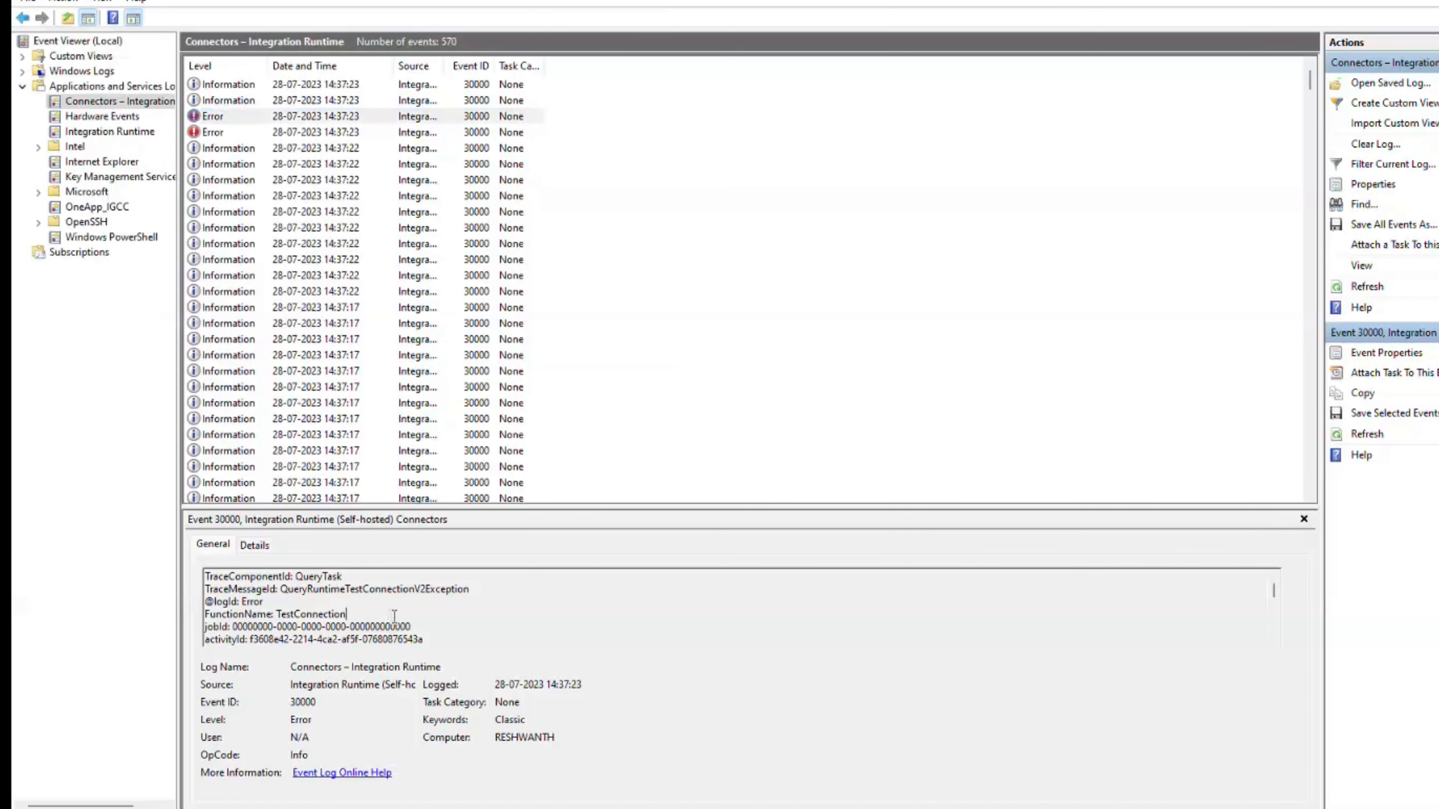
scroll(393, 615, up, 5)
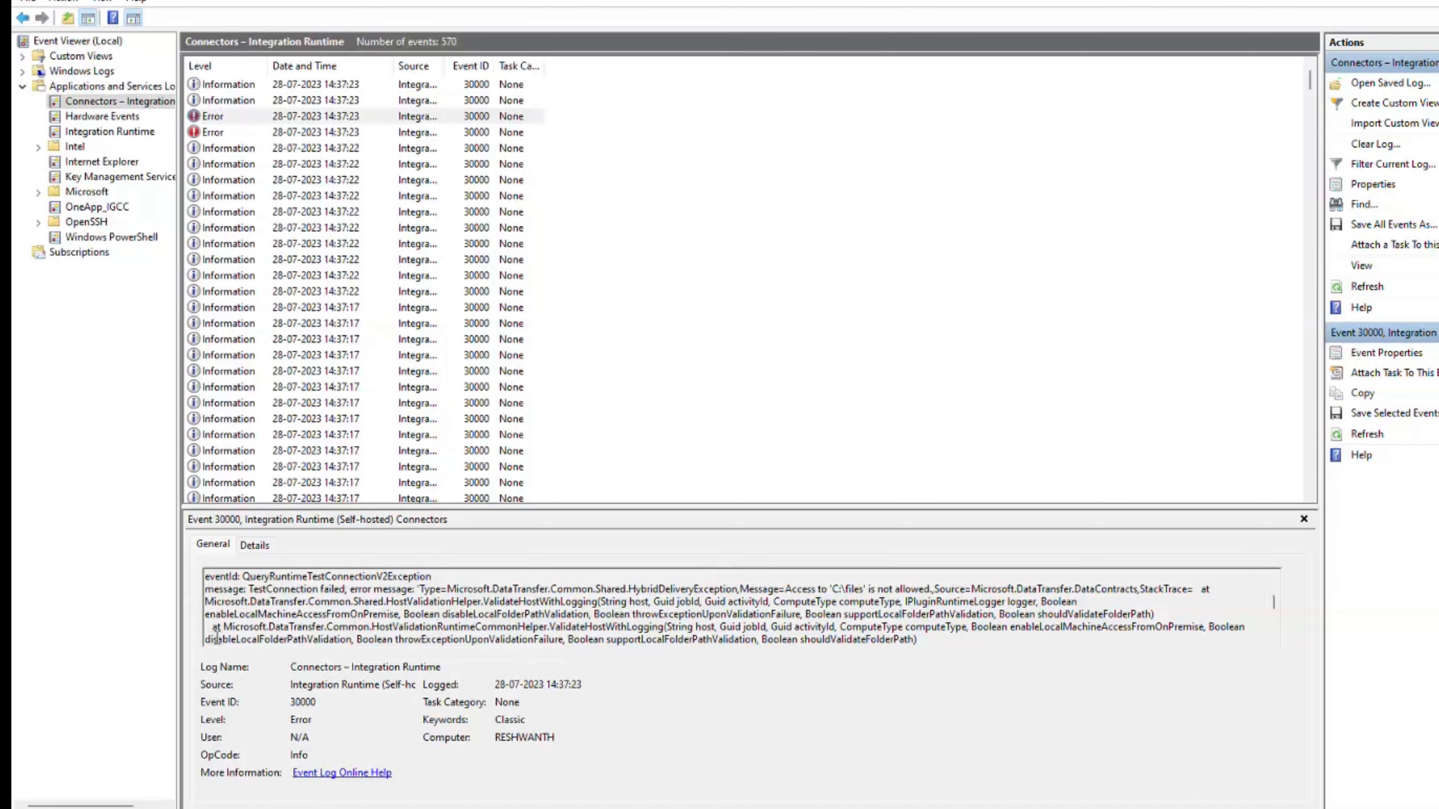
drag(206, 639, 351, 640)
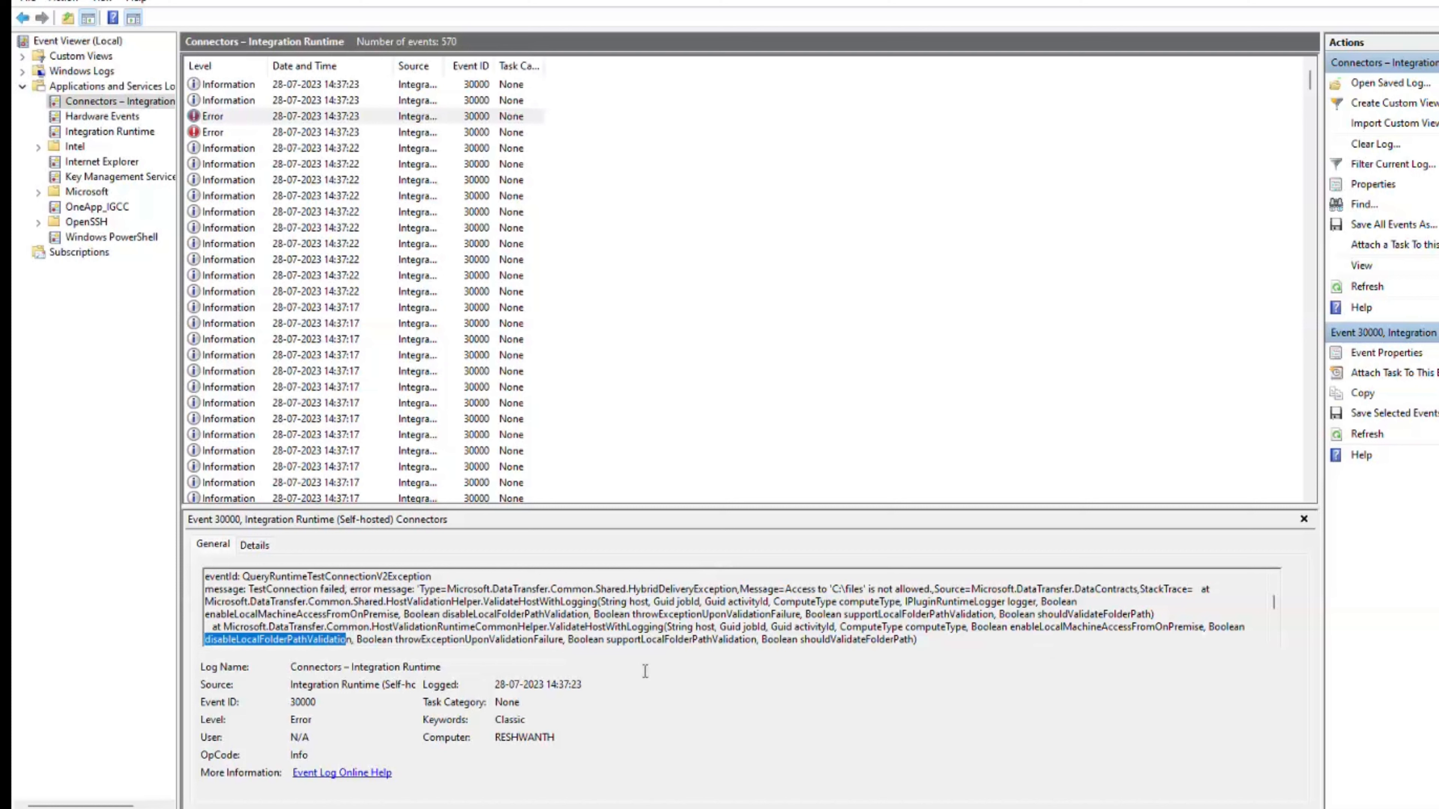
drag(785, 589, 929, 589)
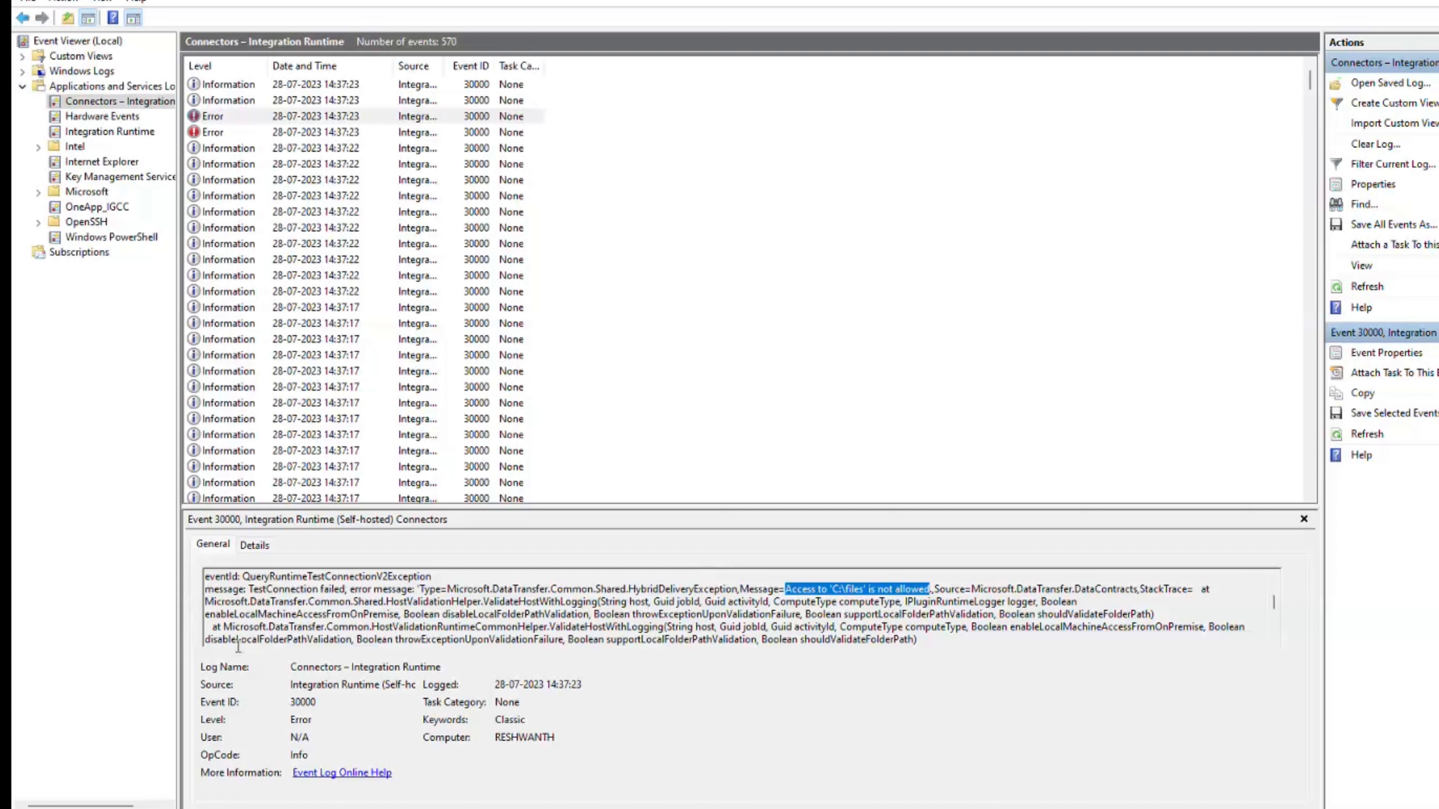
- Find Windows PowerShell on the remote PC and launch it as administrator
key(super)
text(cmd)
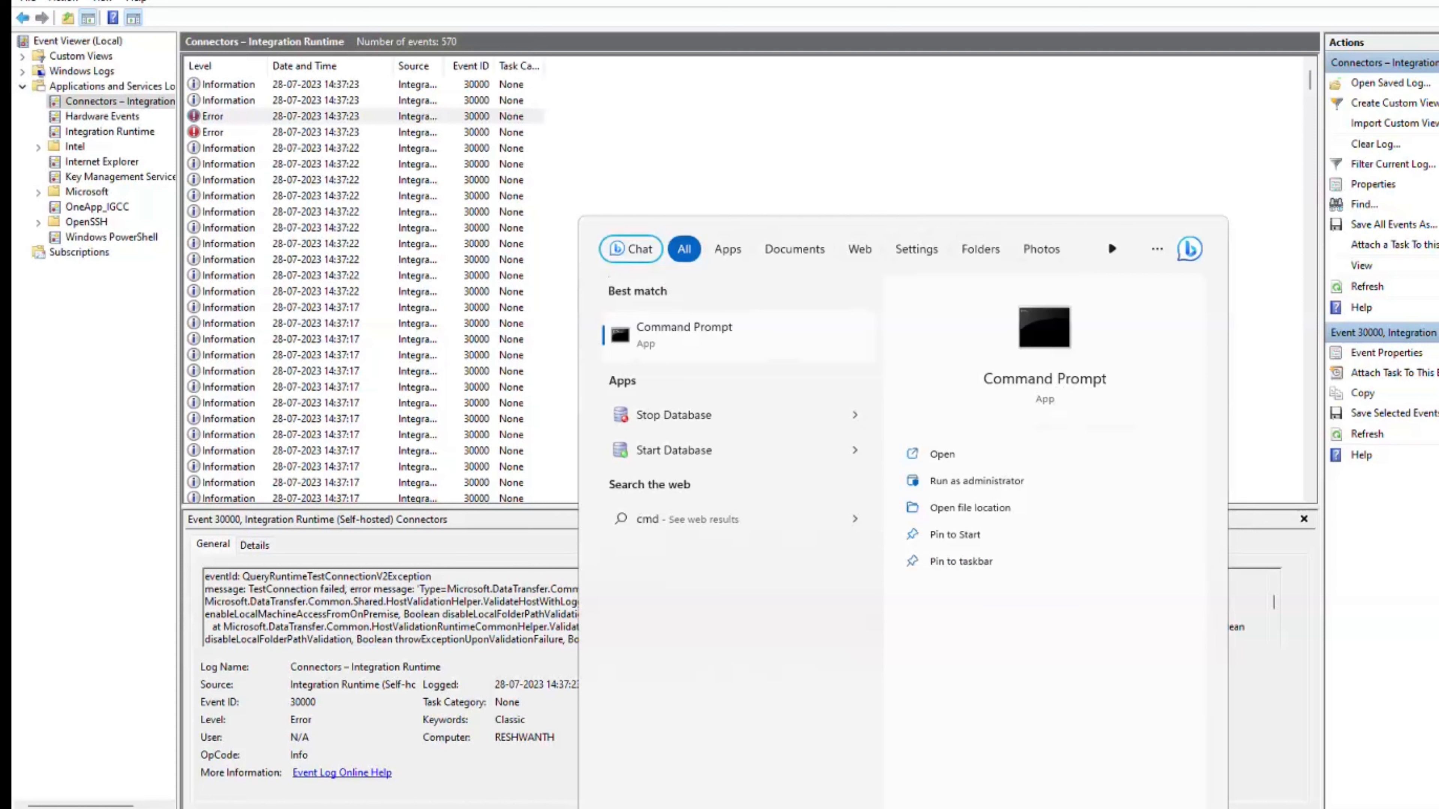
key(BackSpace)
key(BackSpace)
key(BackSpace)
text(power)
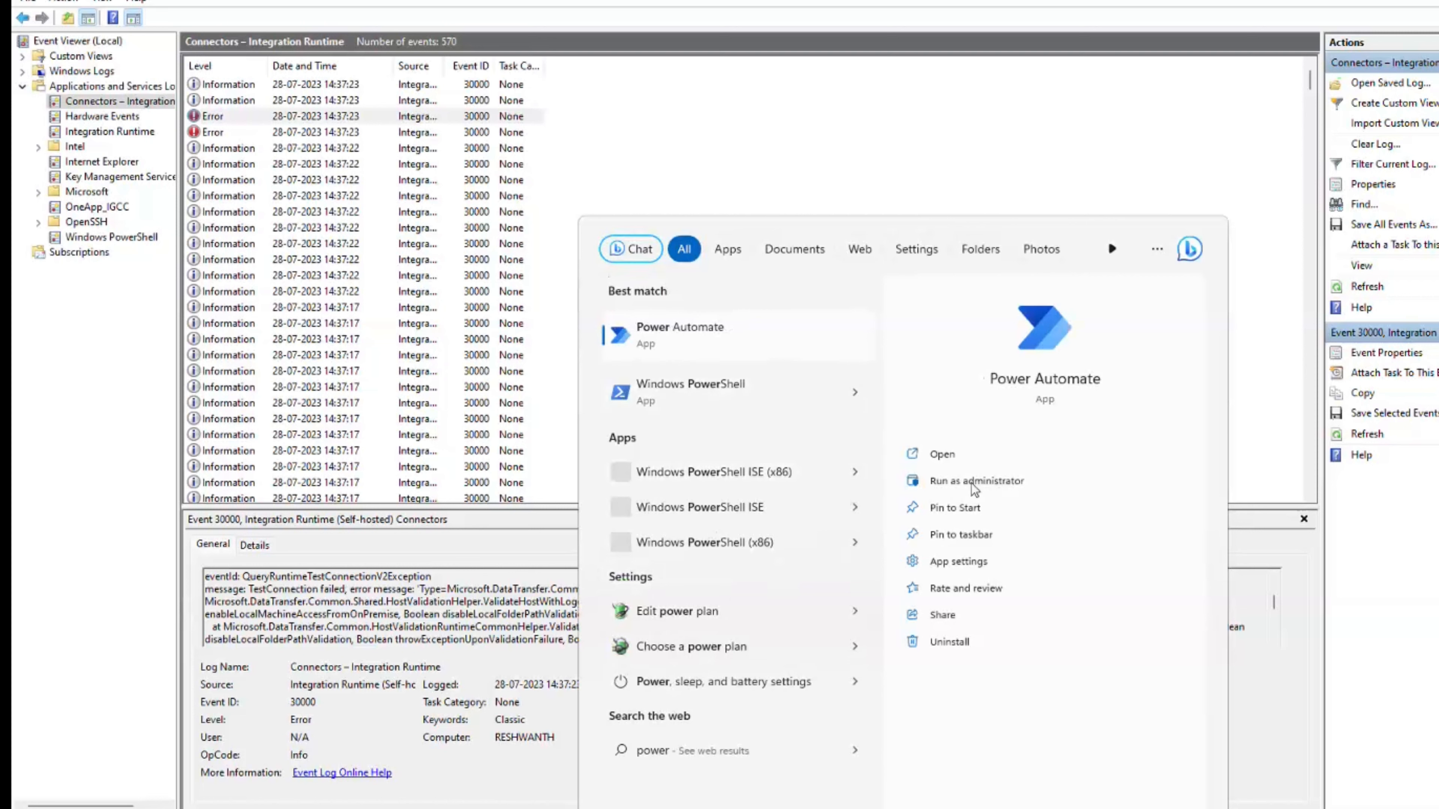
click(855, 393)
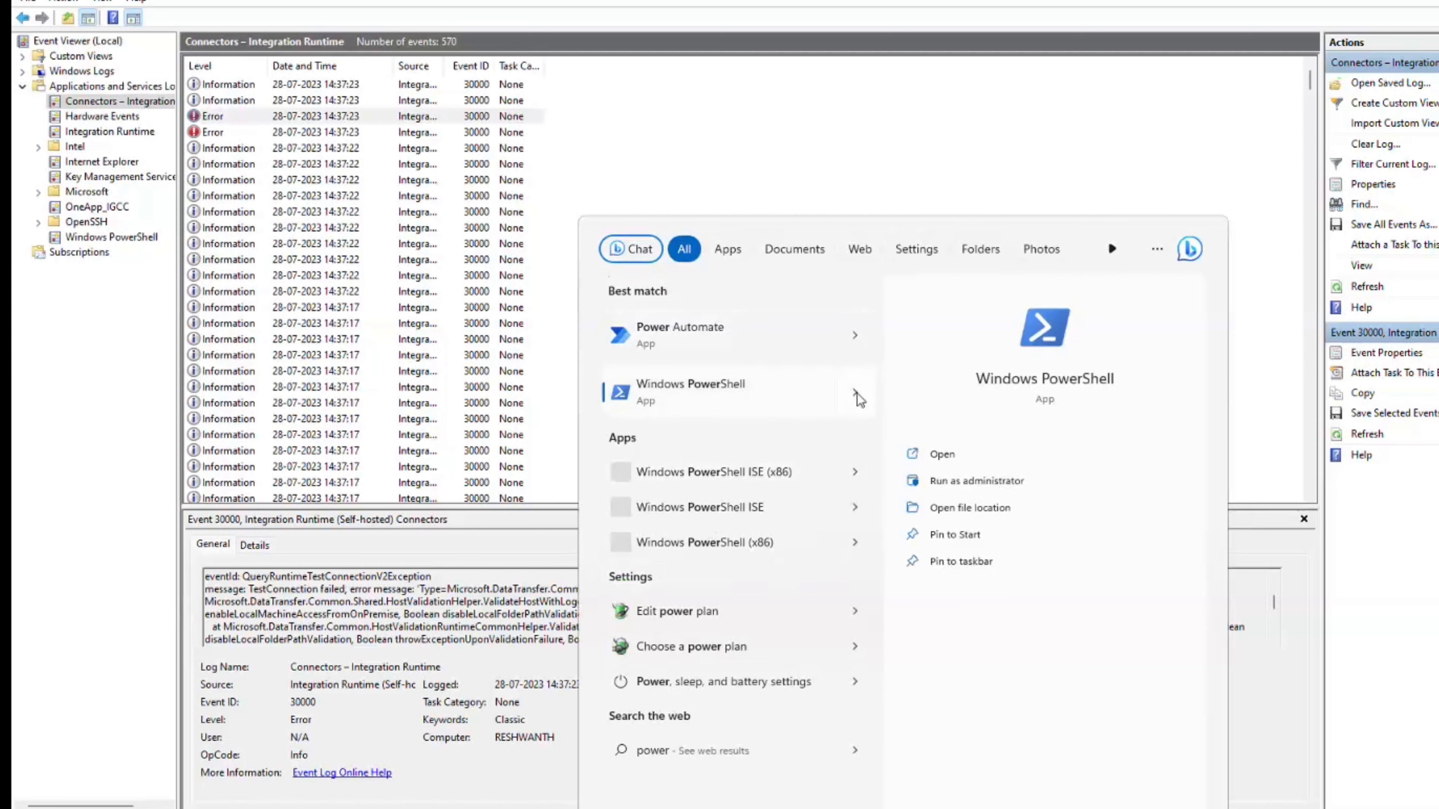
click(957, 479)
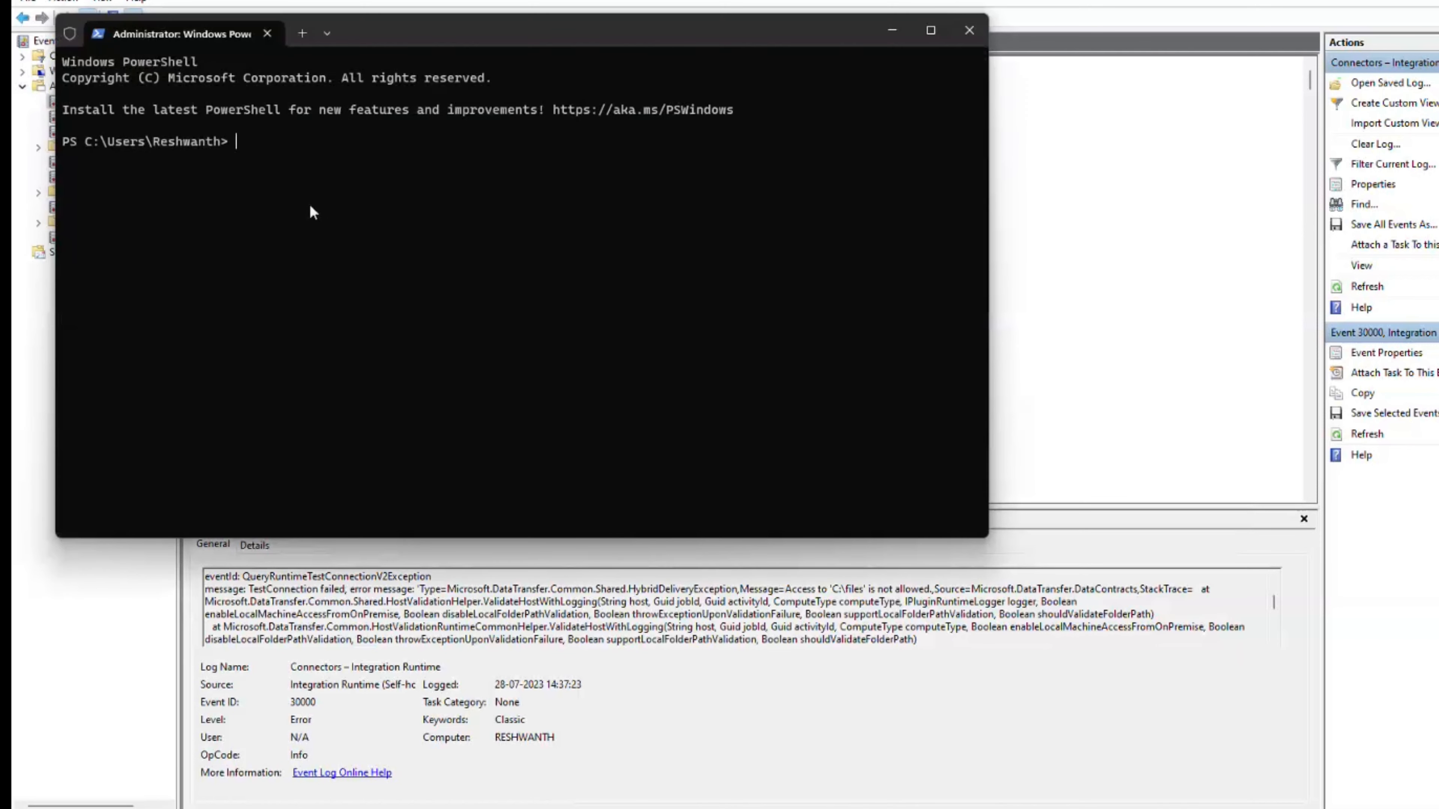
- Start a cd command, then copy the path of the Shared folder under Program Files\Microsoft Integration Runtime\5.0 in File Explorer
text(cd)
key(alt+Tab)
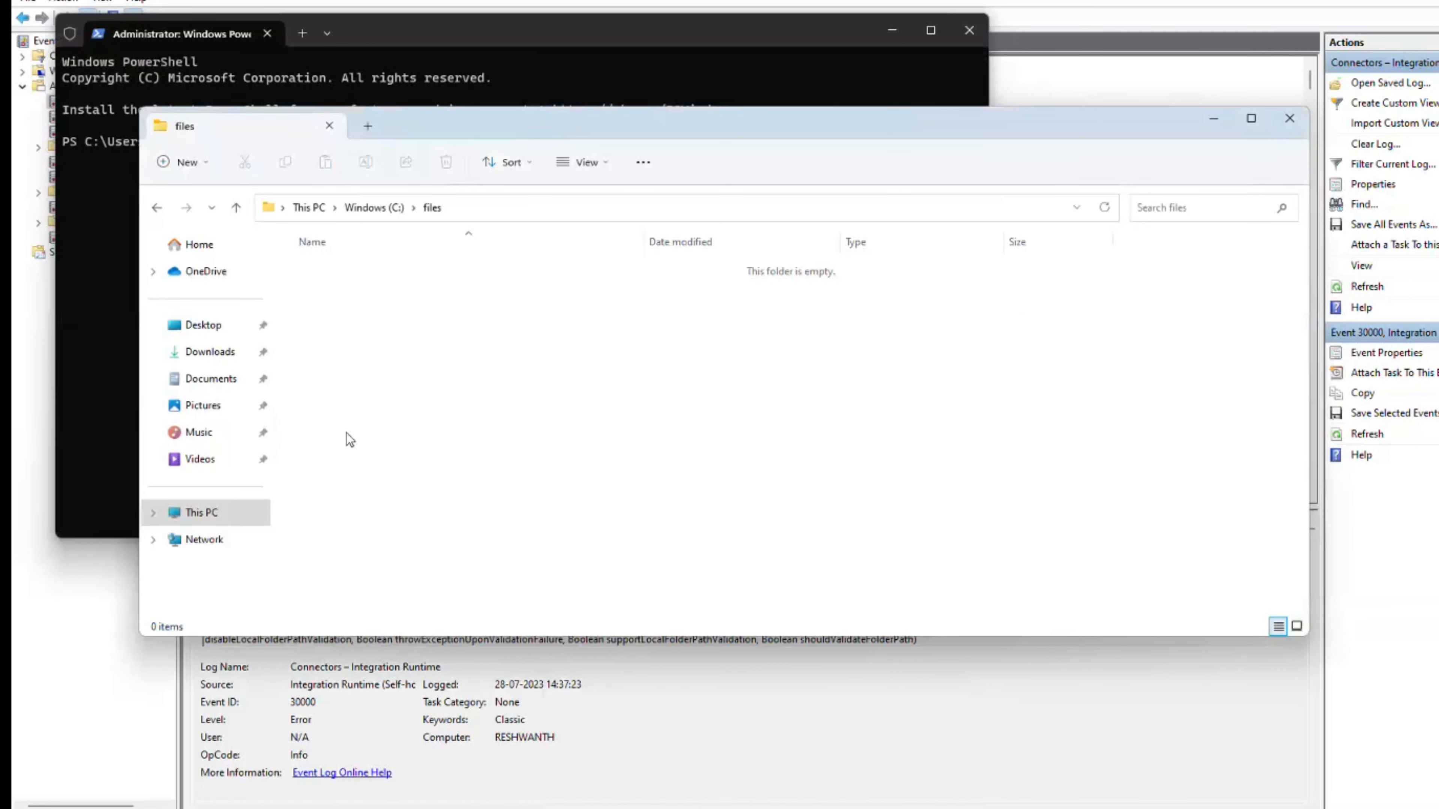
click(204, 517)
double_click(337, 284)
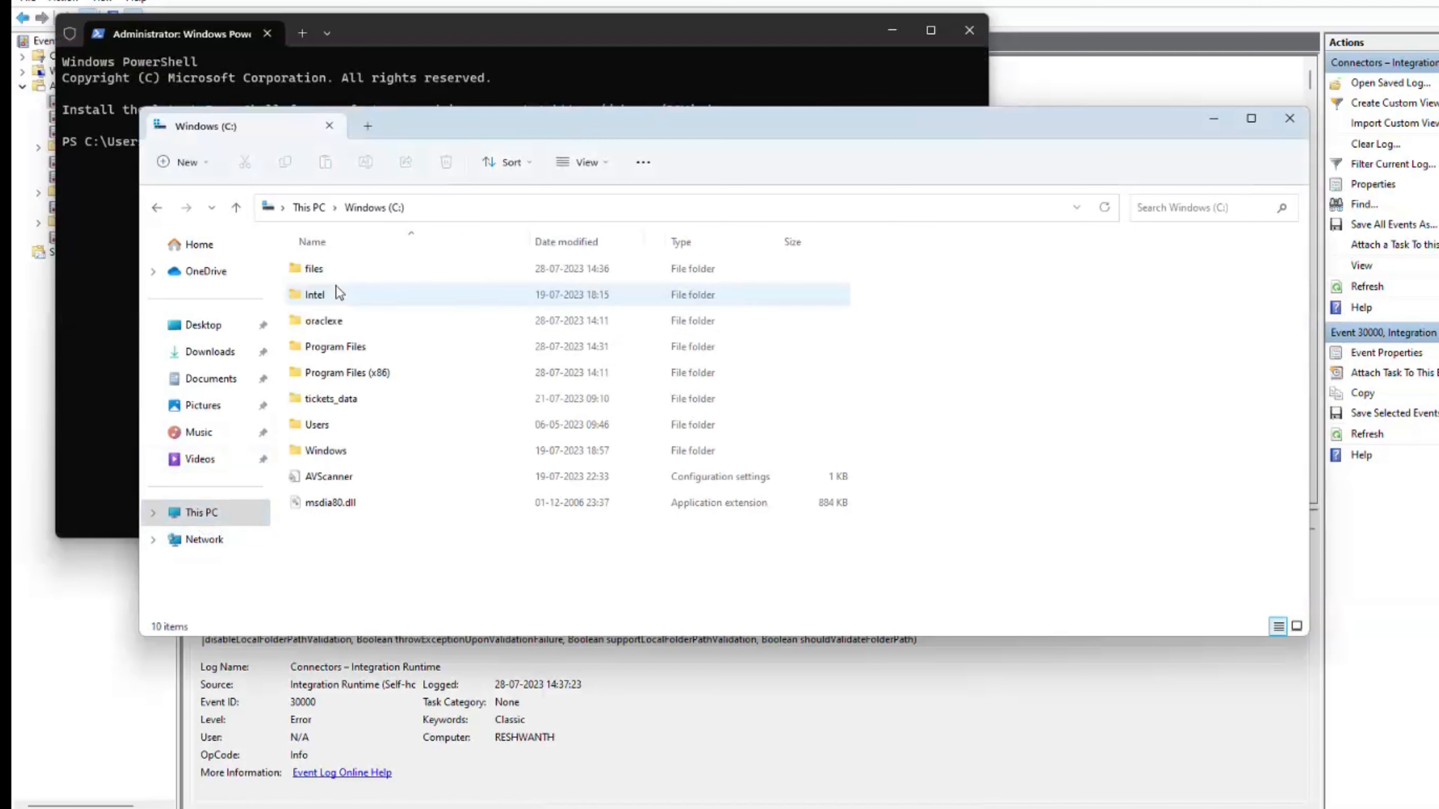
double_click(336, 348)
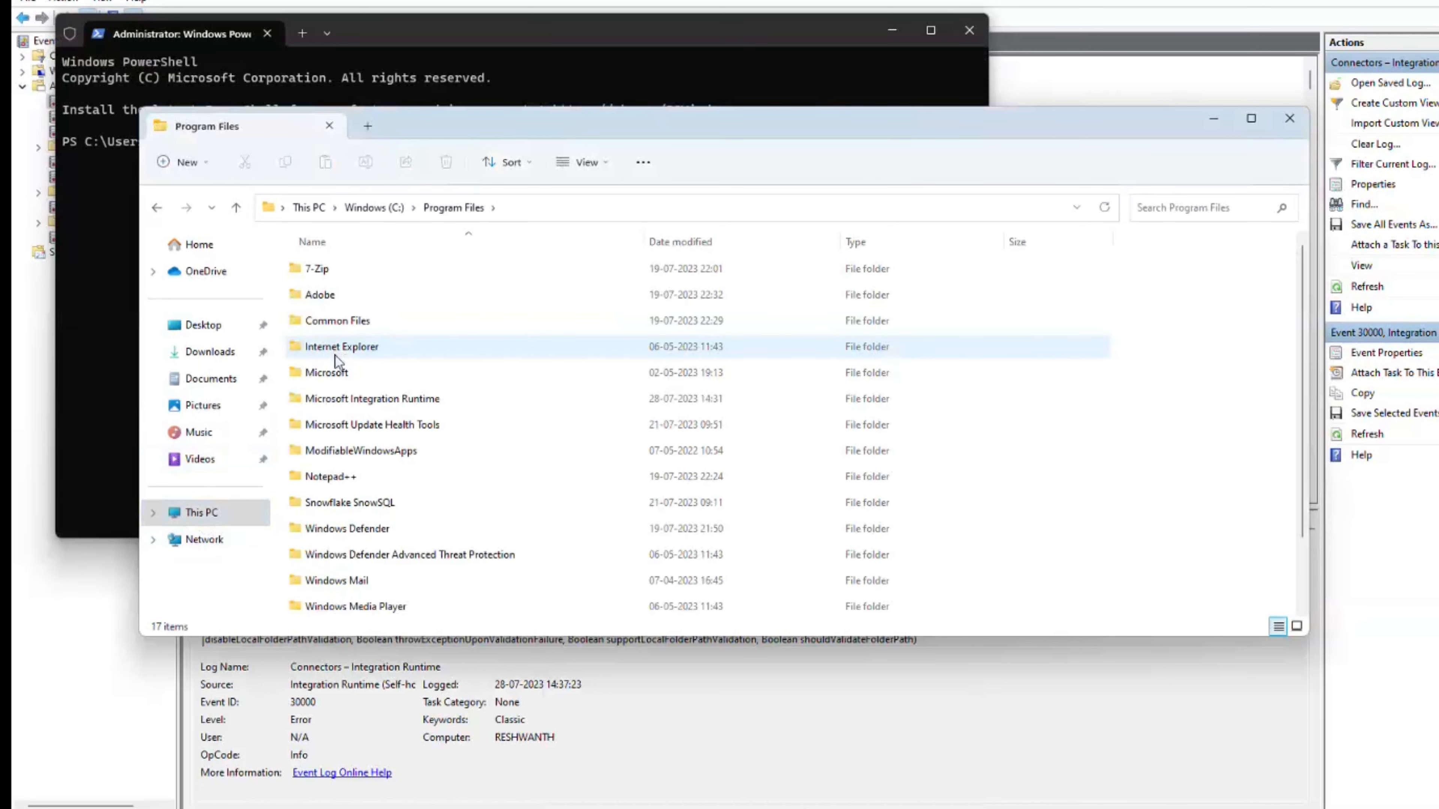
double_click(350, 404)
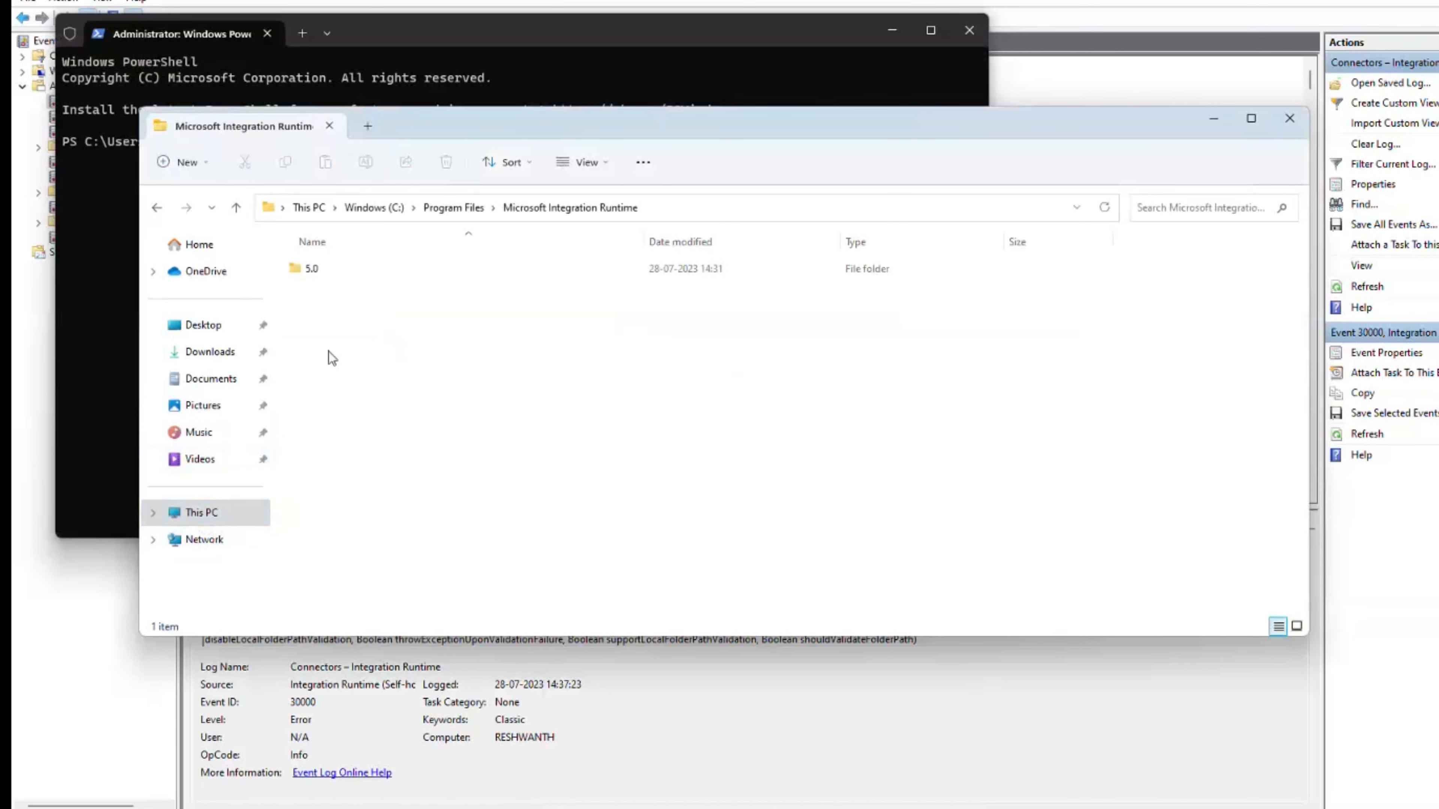
double_click(315, 278)
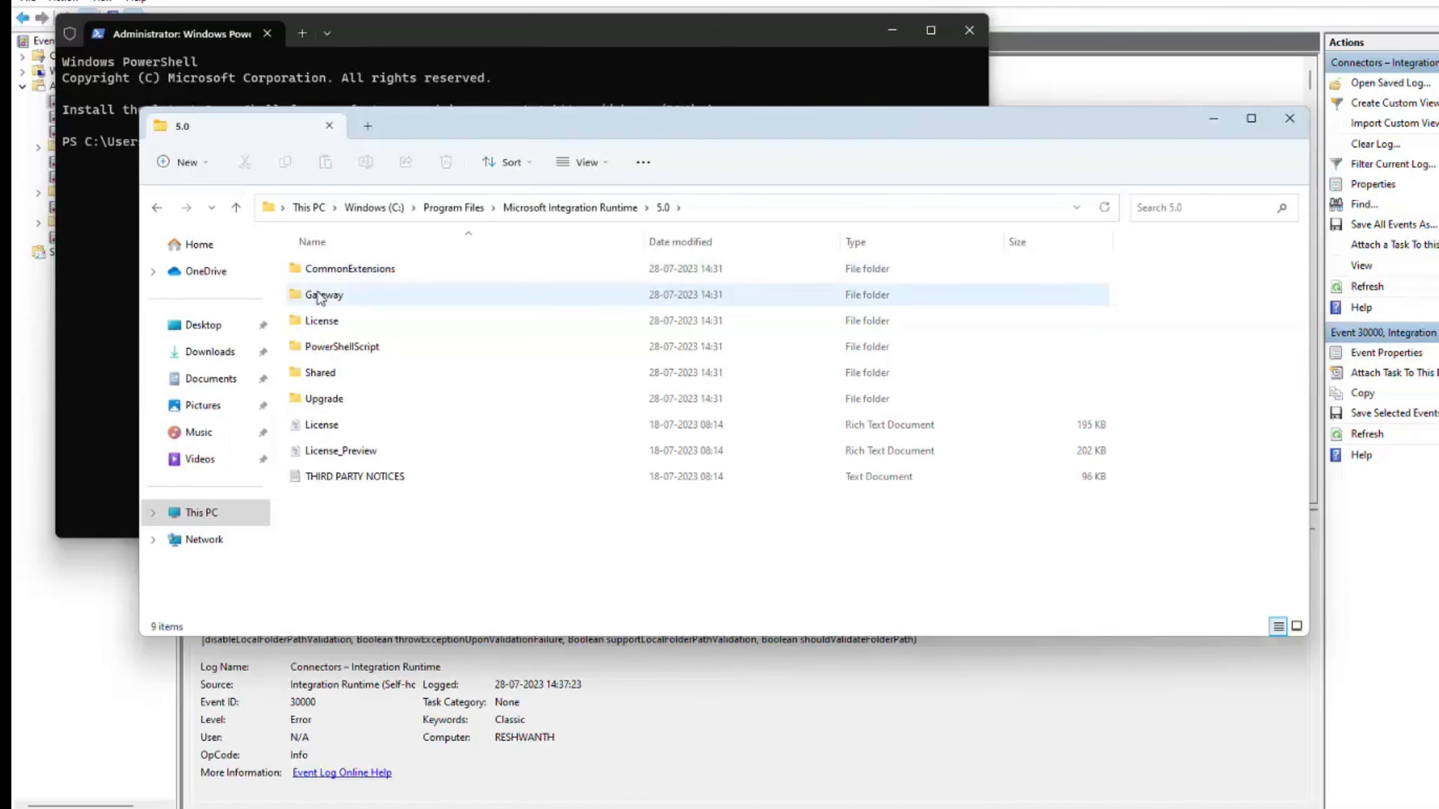
double_click(334, 380)
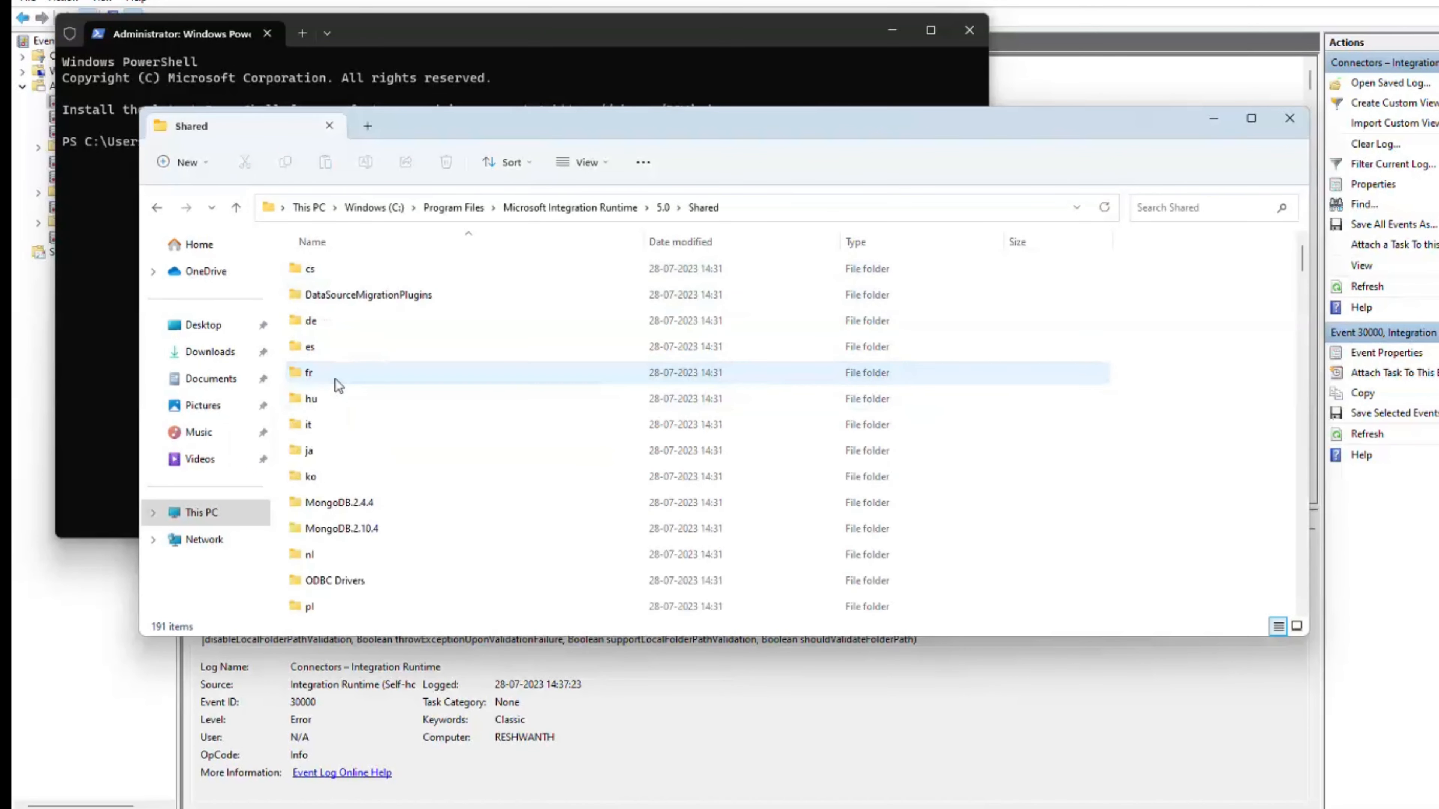
scroll(335, 380, down, 15)
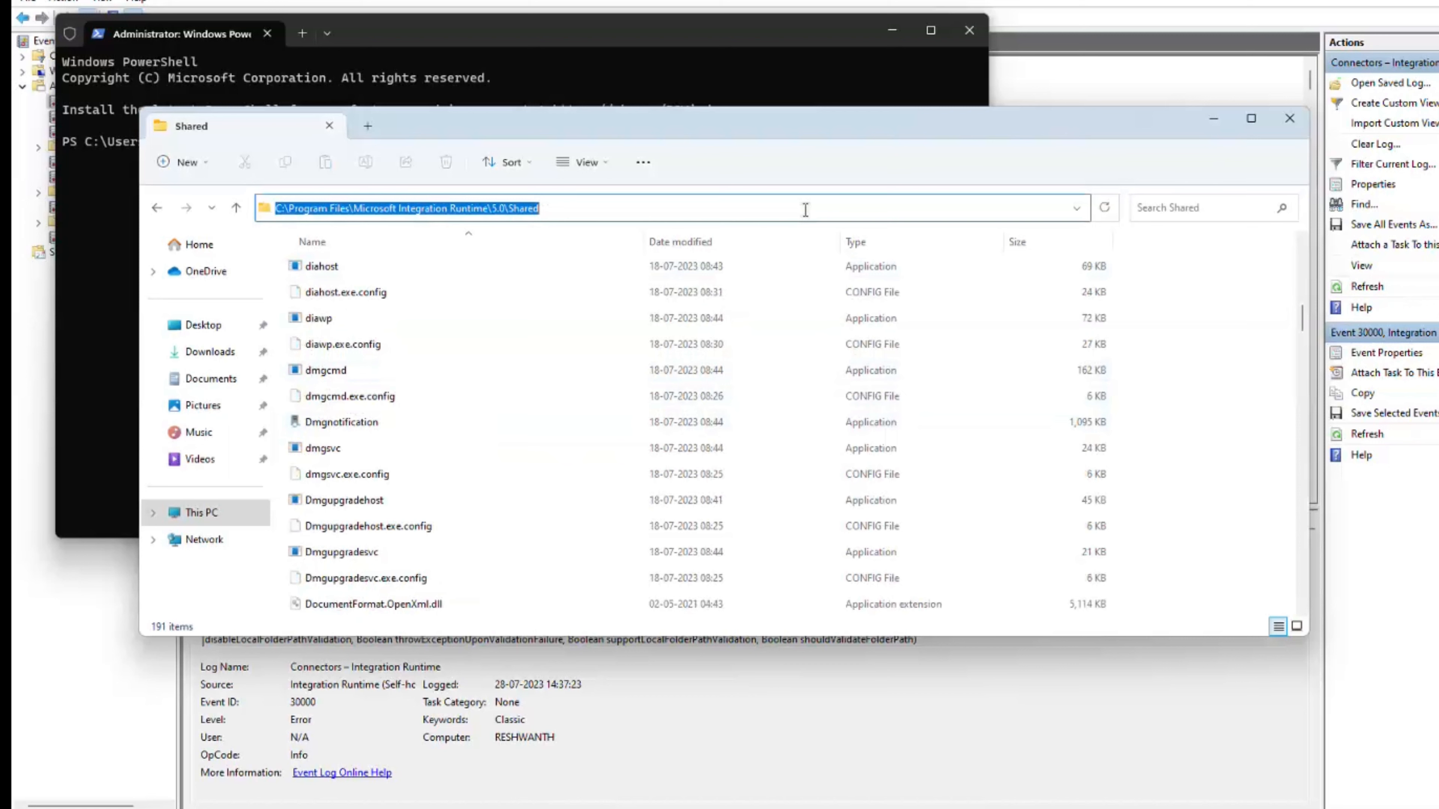
- Change the PowerShell directory to "C:\Program Files\Microsoft Integration Runtime\5.0\Shared"
click(548, 86)
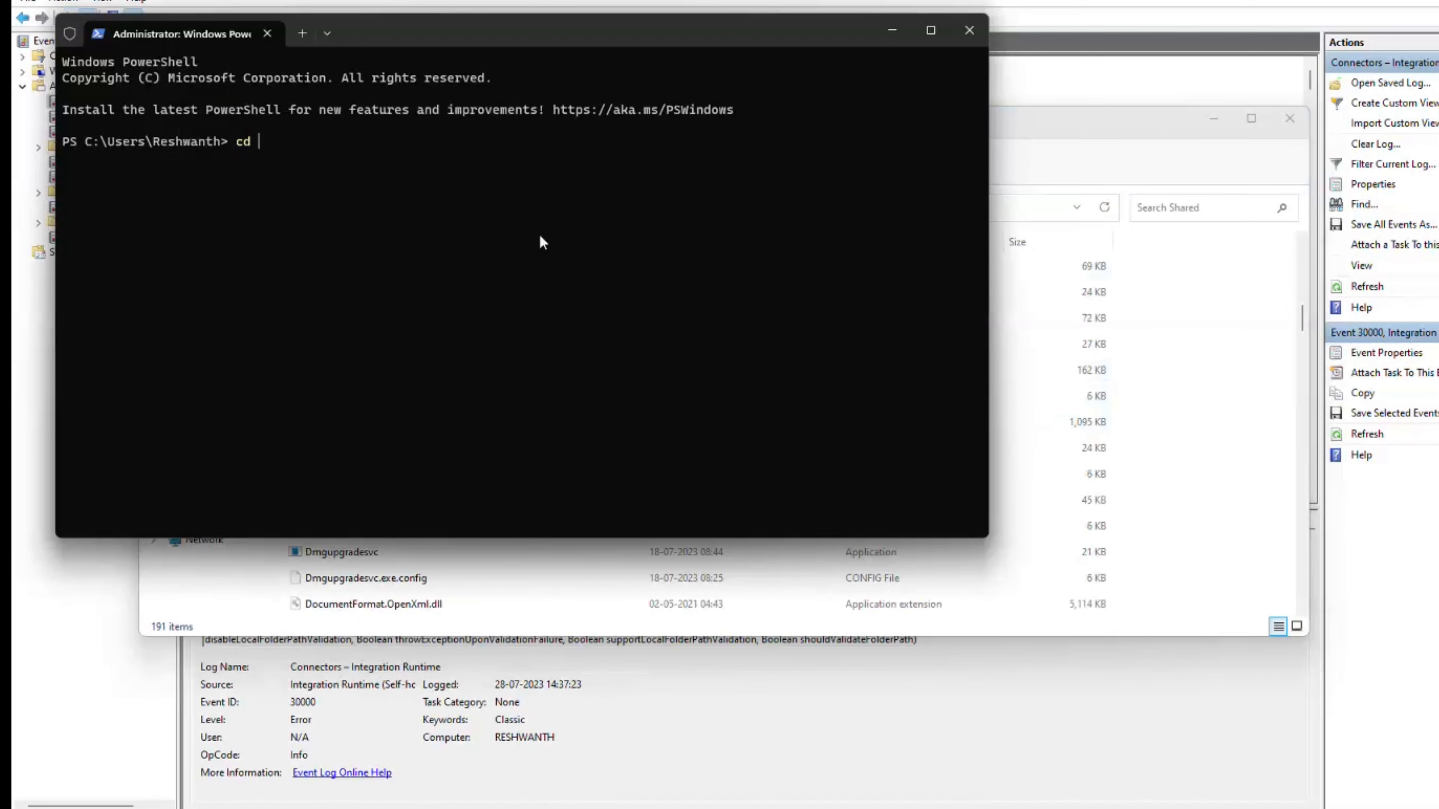
text("C:)
text(C:\Program Files\Microsoft Integration Runtime\5.0\Shared)
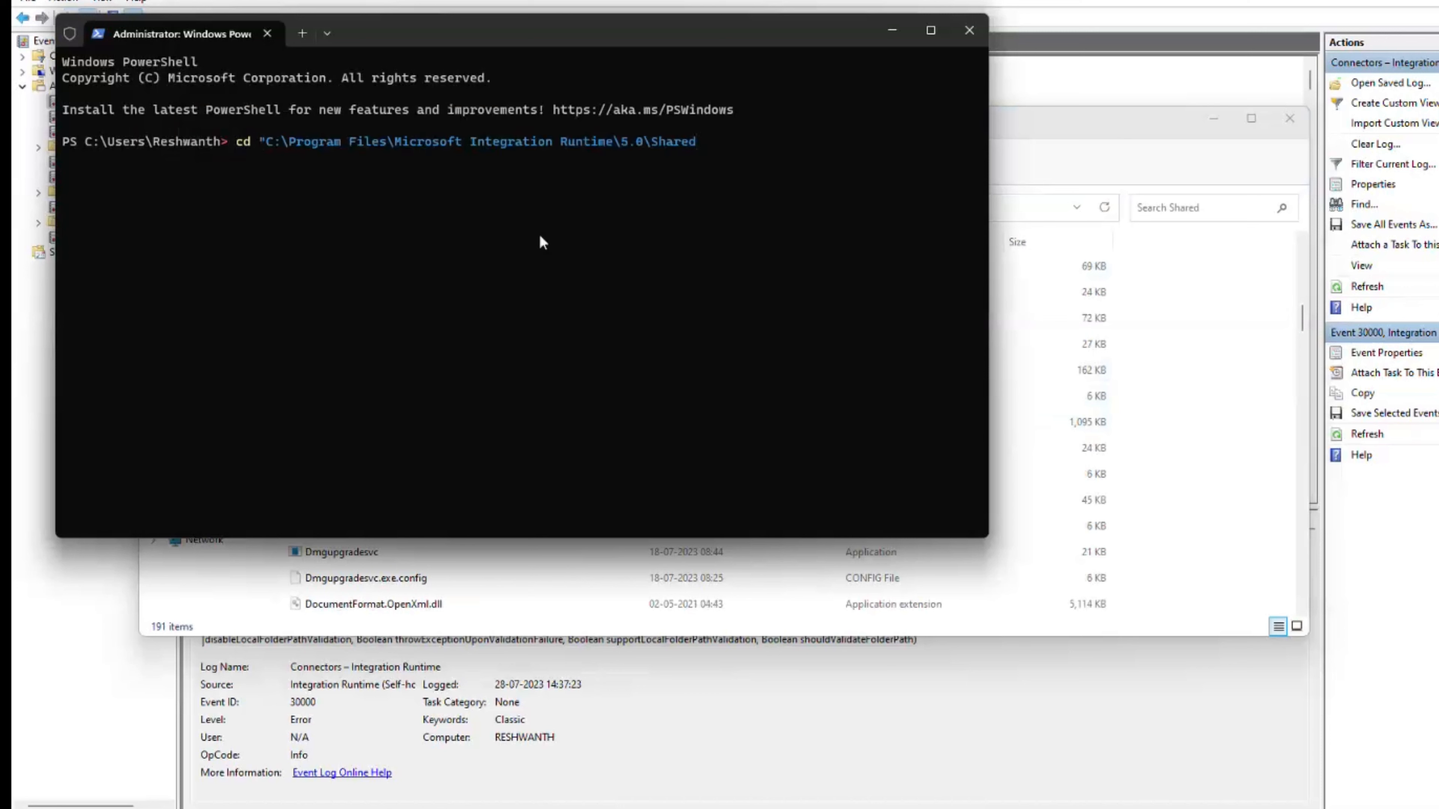
text(")
key(Return)
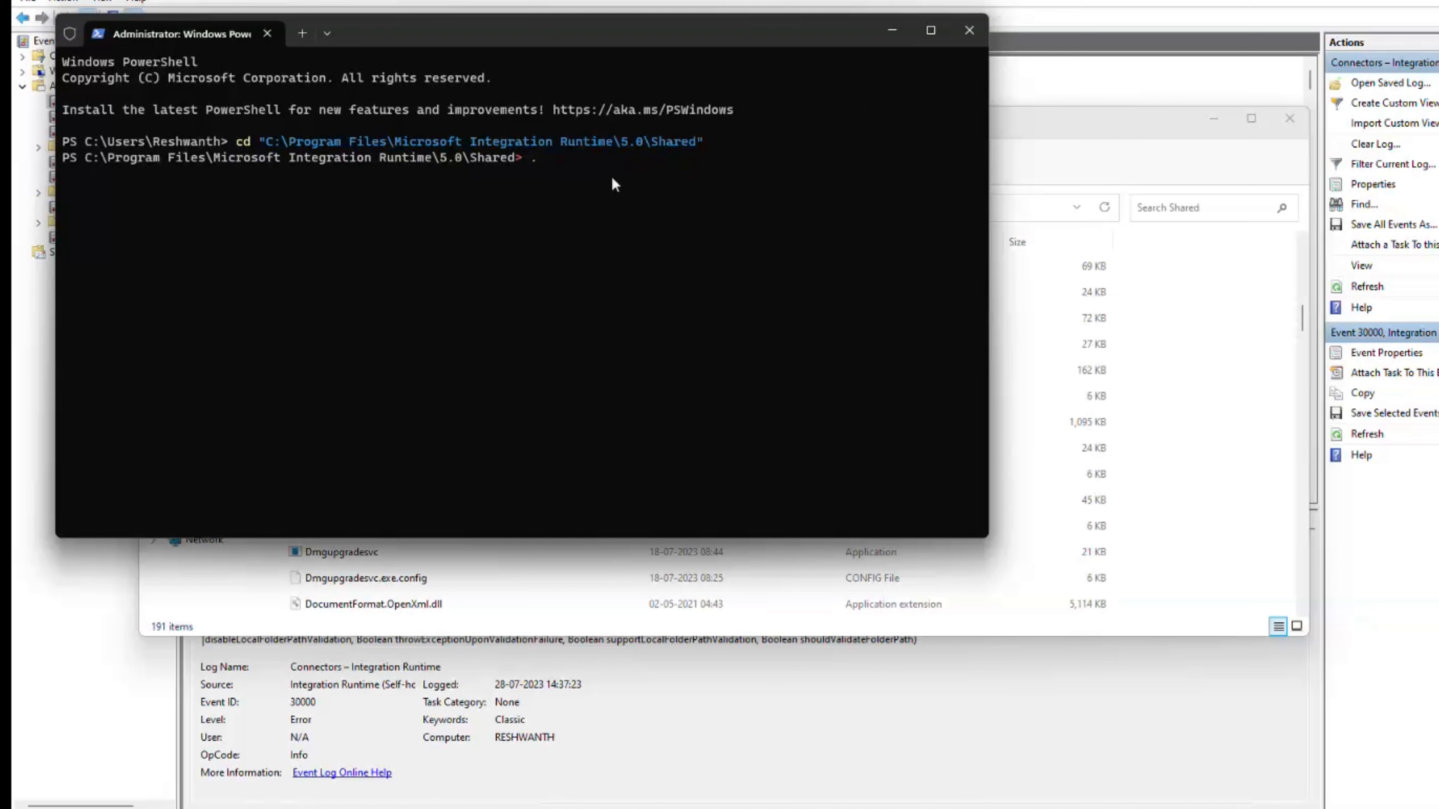
- Run .\dmgcmd.exe -DisablelocalFolderPathValidation in the elevated PowerShell session
text(.\dmgcmd.exe -Disable)
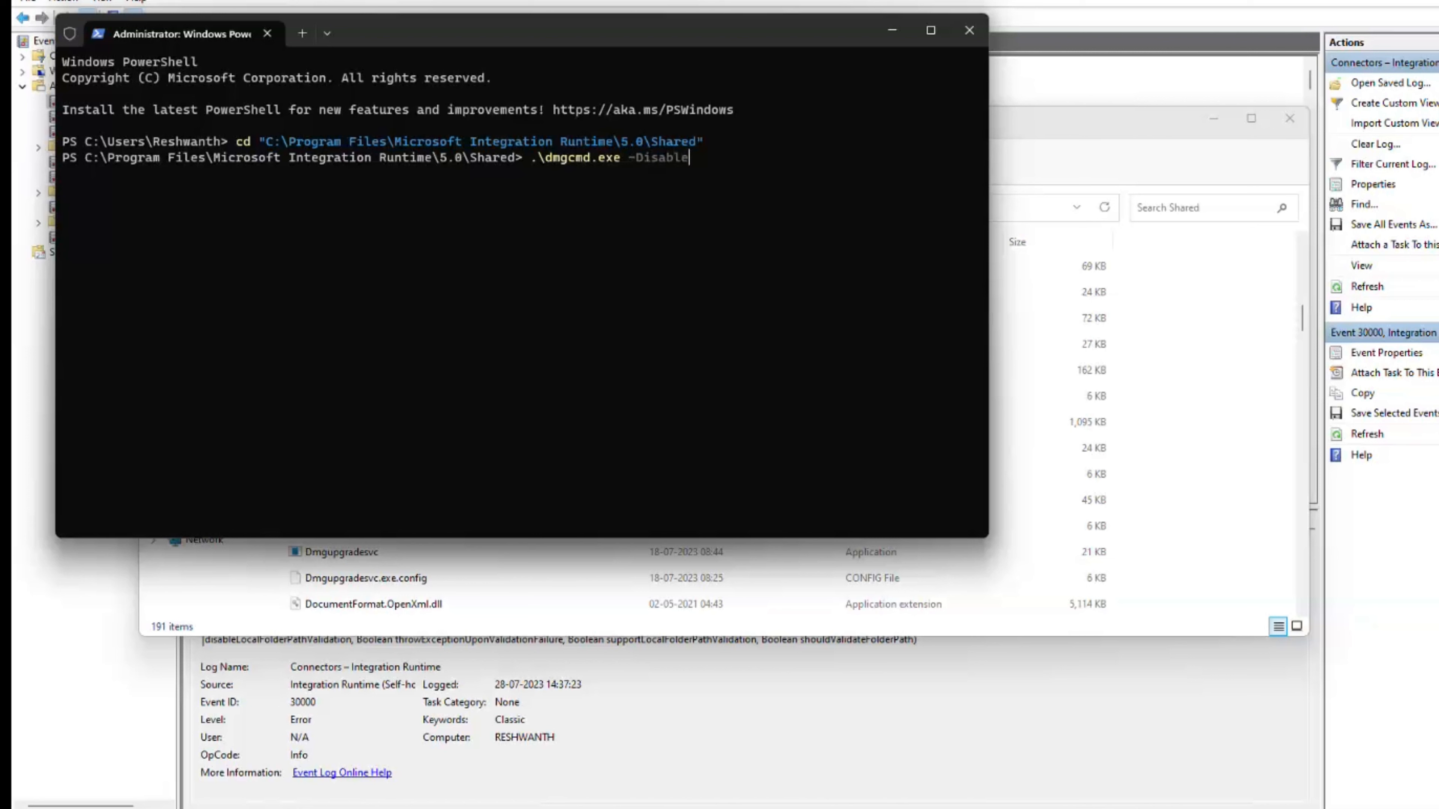
text(localFolderPathValidation)
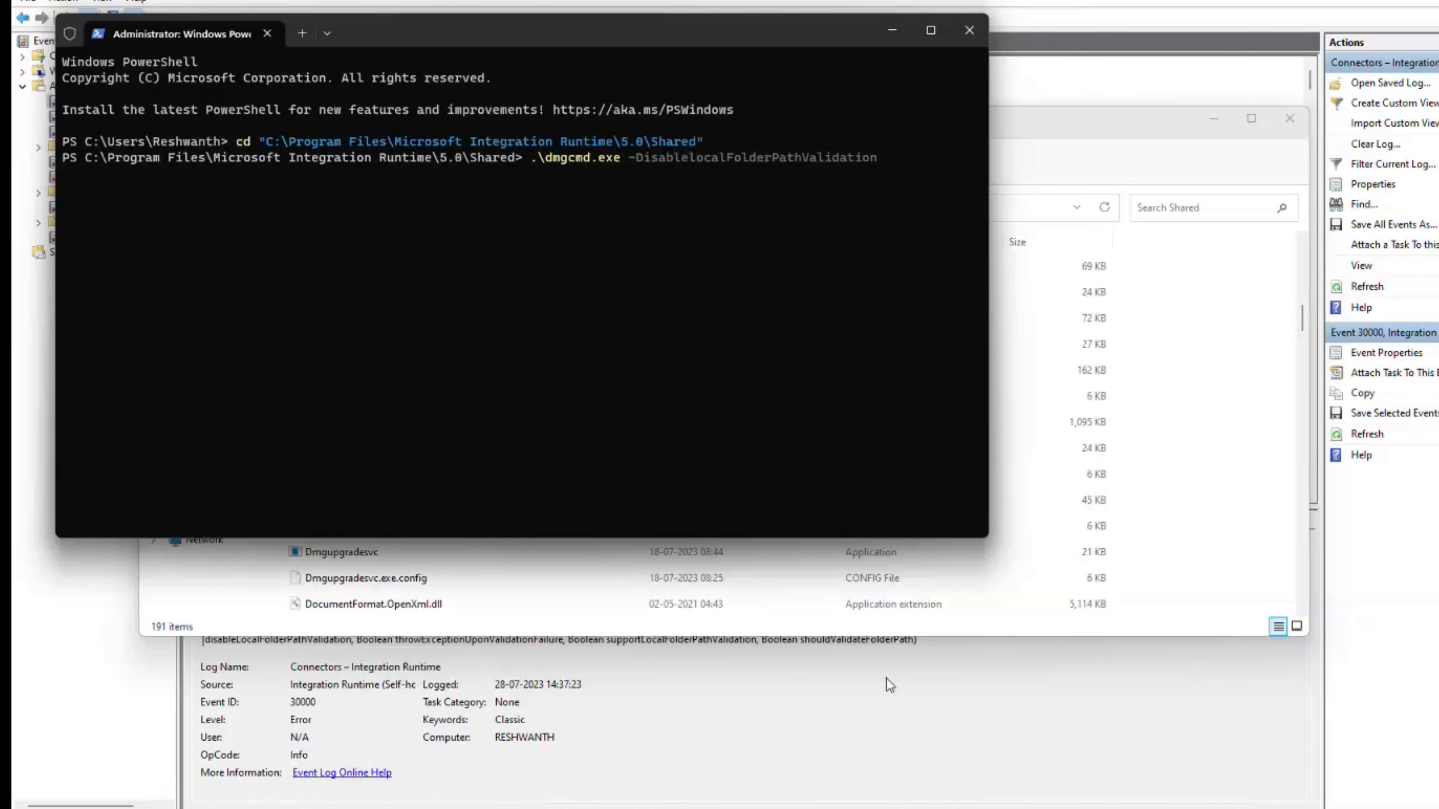
double_click(309, 639)
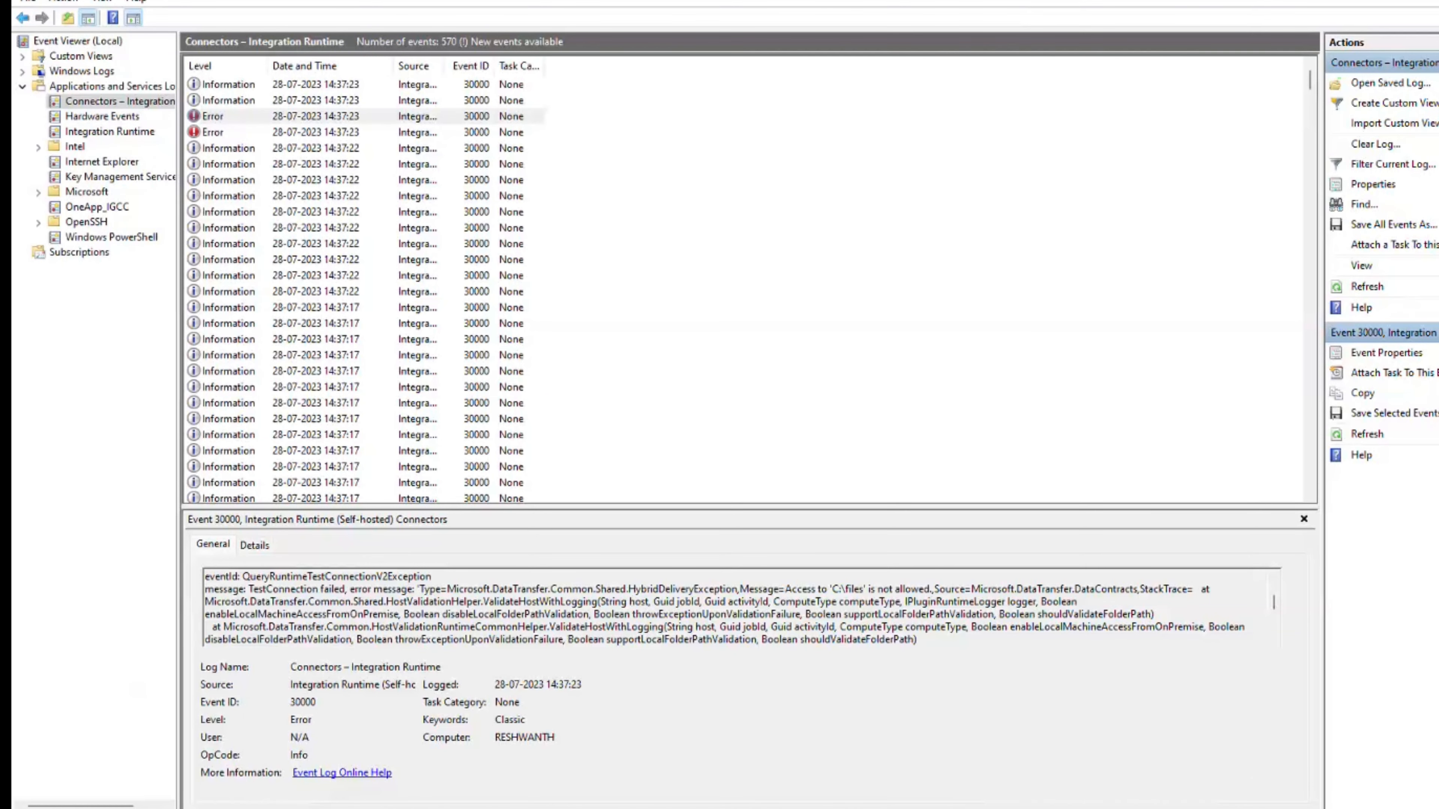
key(alt+Tab)
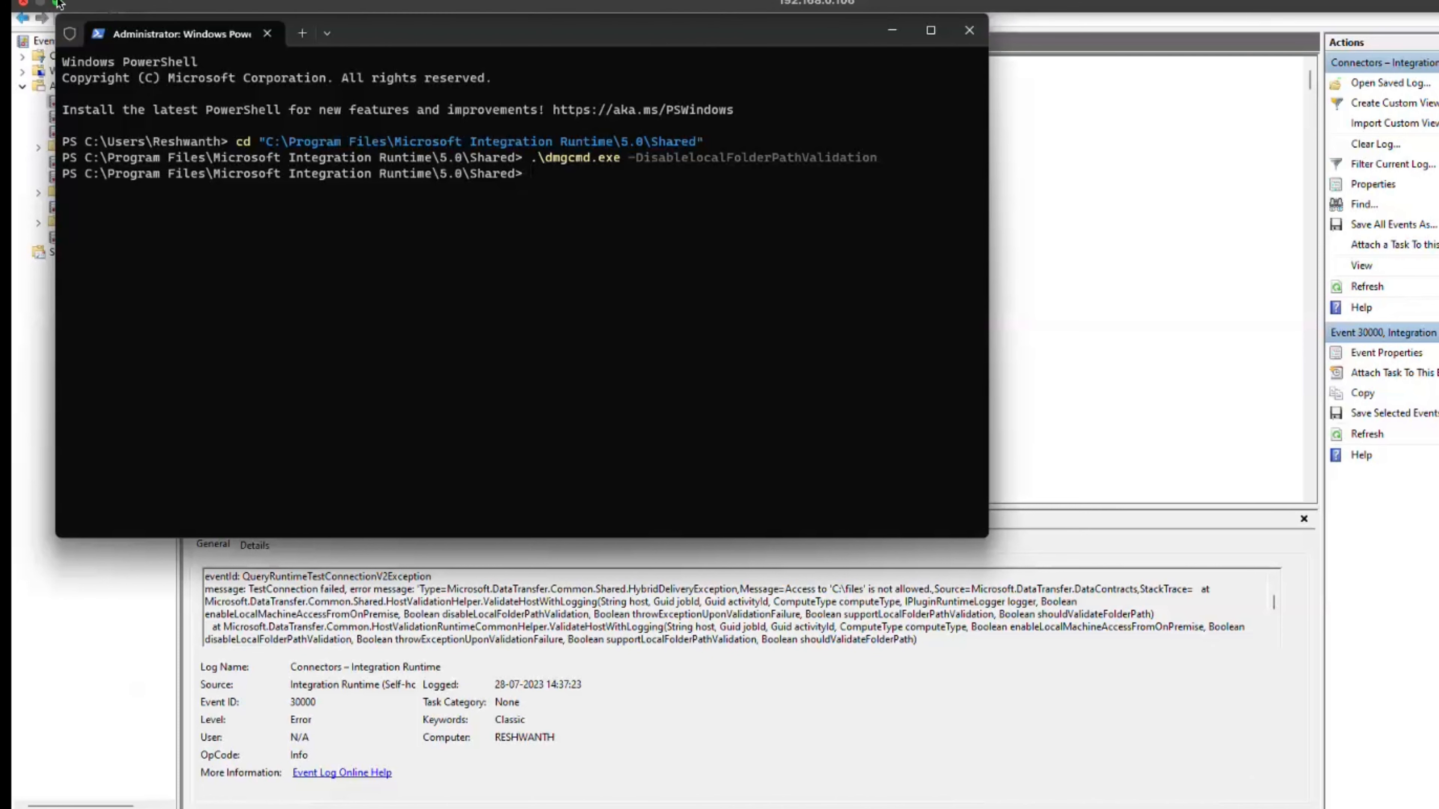
- Return to Data Factory in the browser and retest the new linked service's connection with host C:\files
click(58, 4)
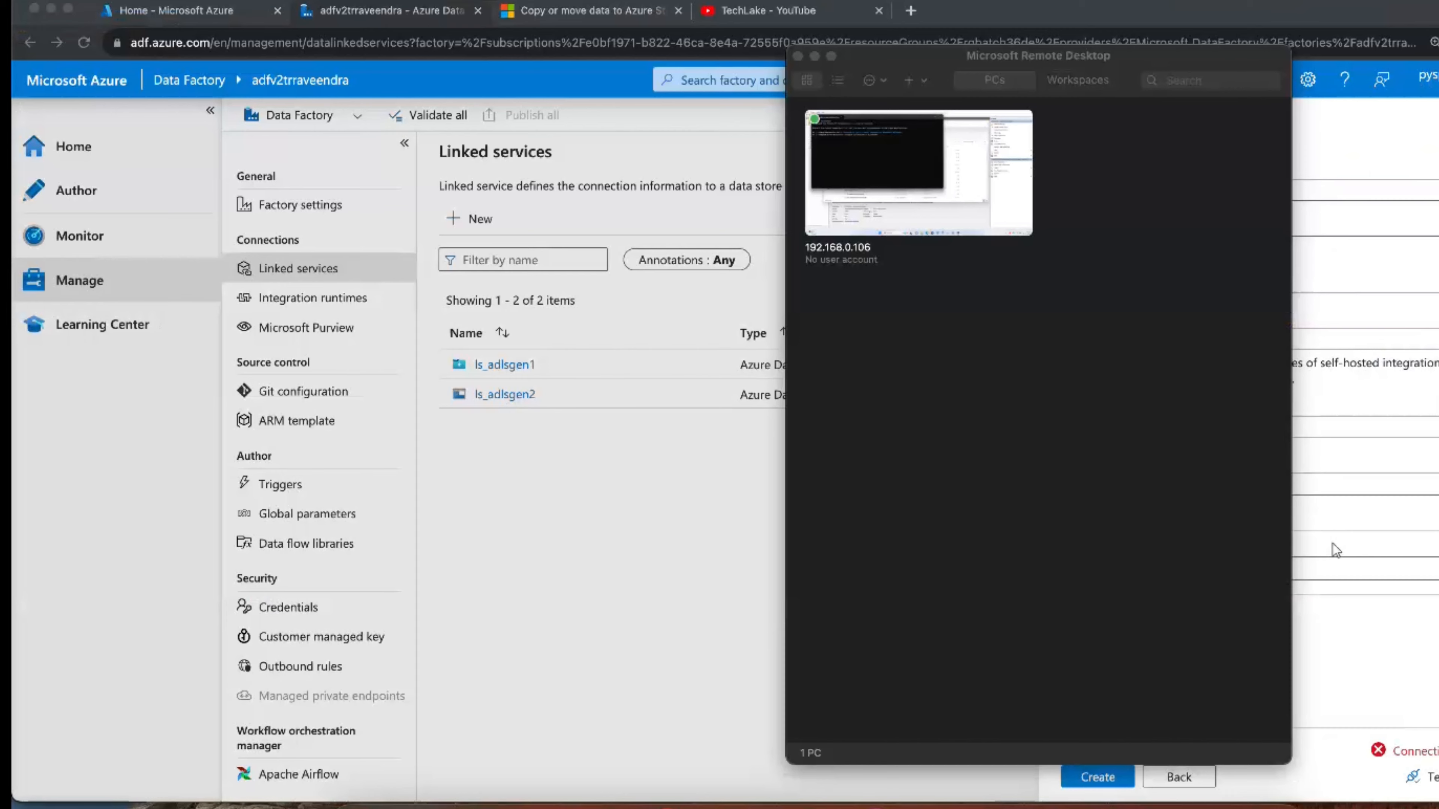
click(1335, 549)
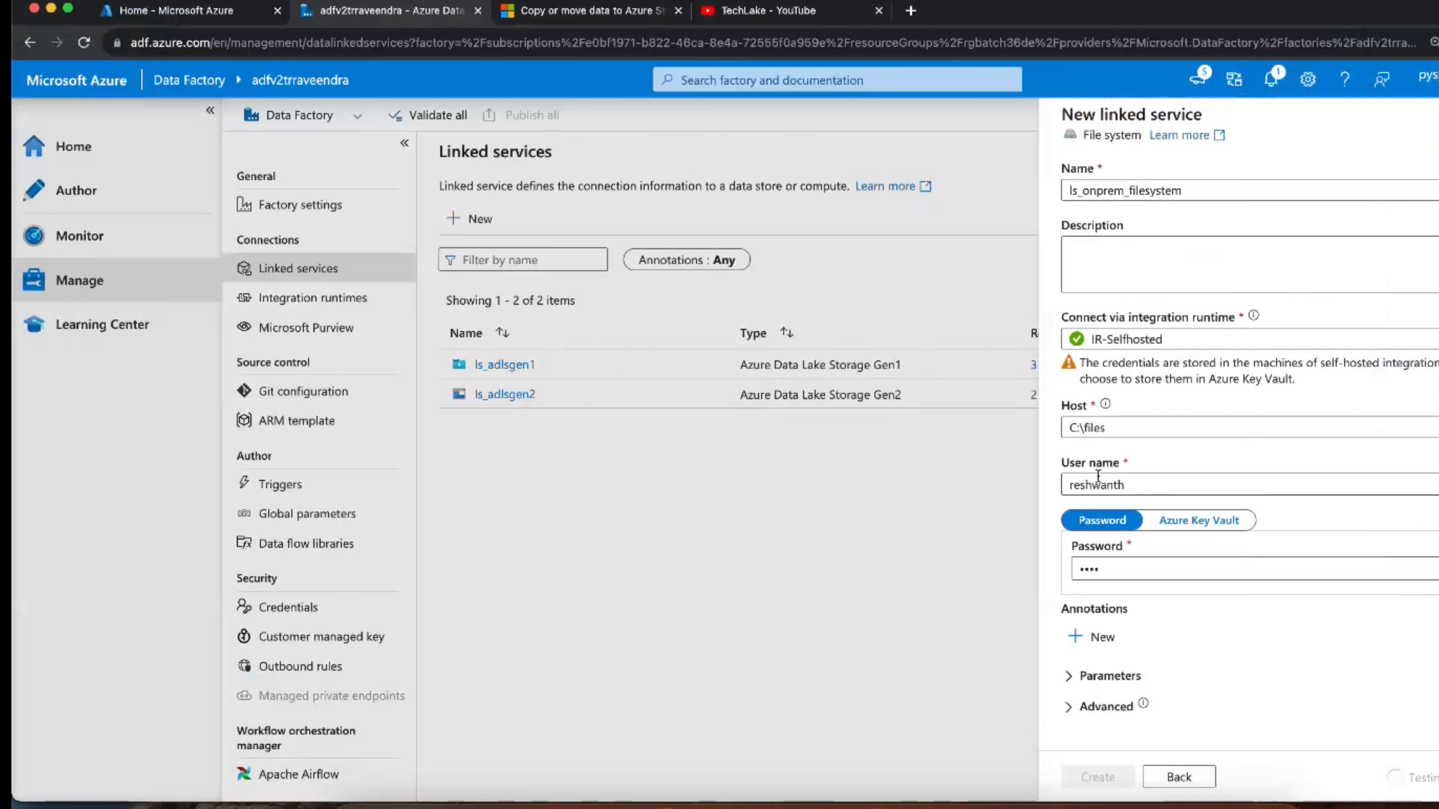
triple_click(1096, 426)
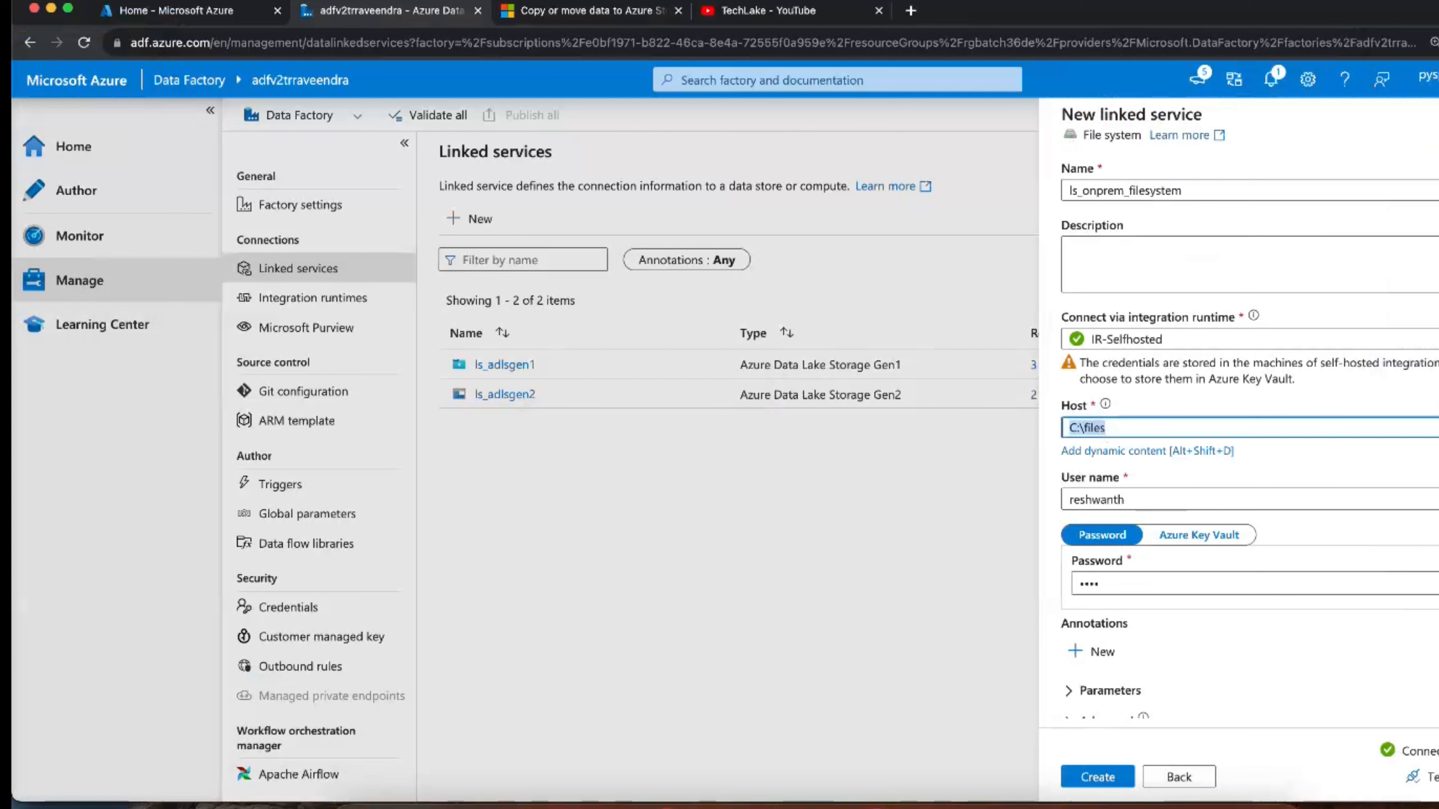
drag(1438, 751, 1401, 751)
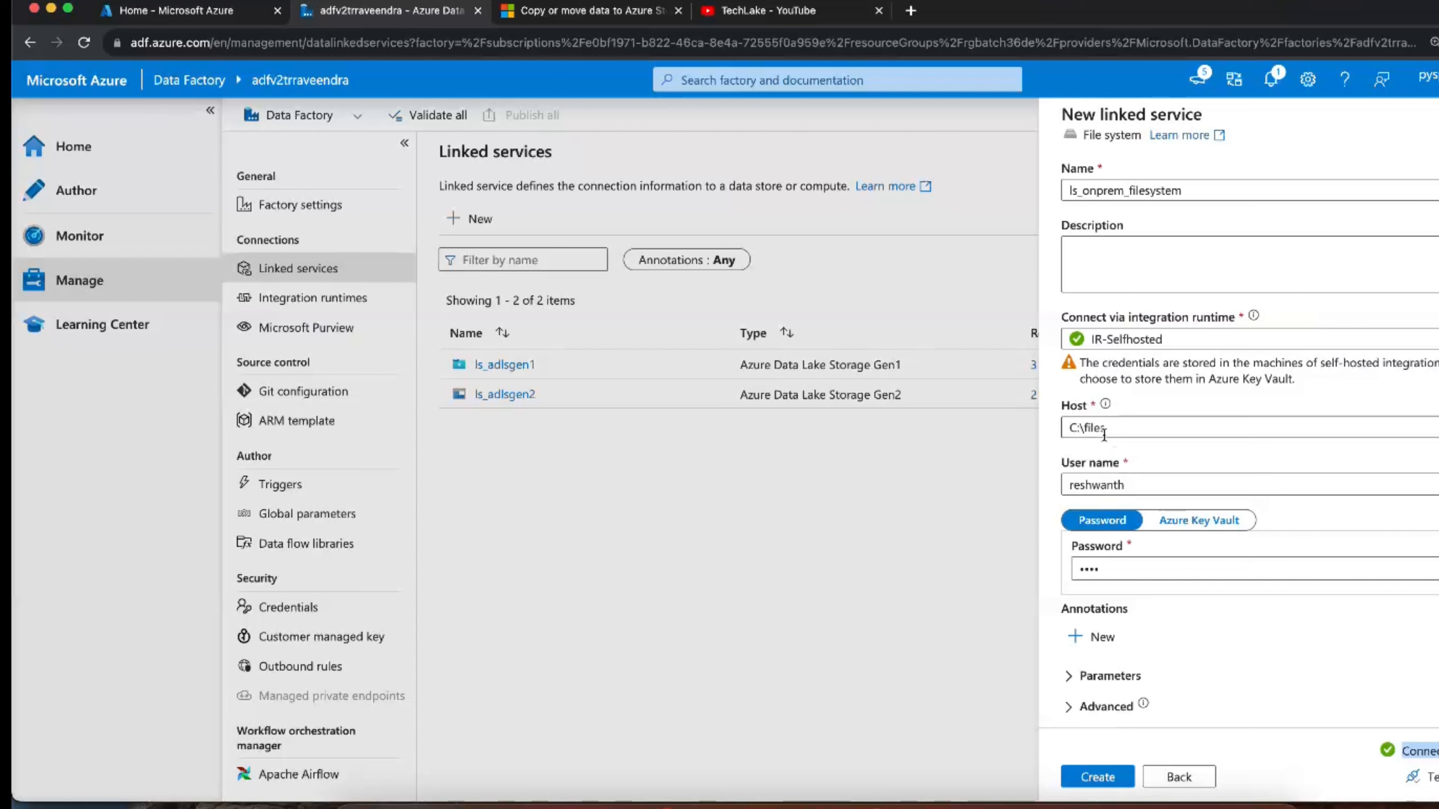
- Try //localhost/C:\files as the linked service's host and test the connection
click(1103, 433)
drag(1109, 429, 1058, 424)
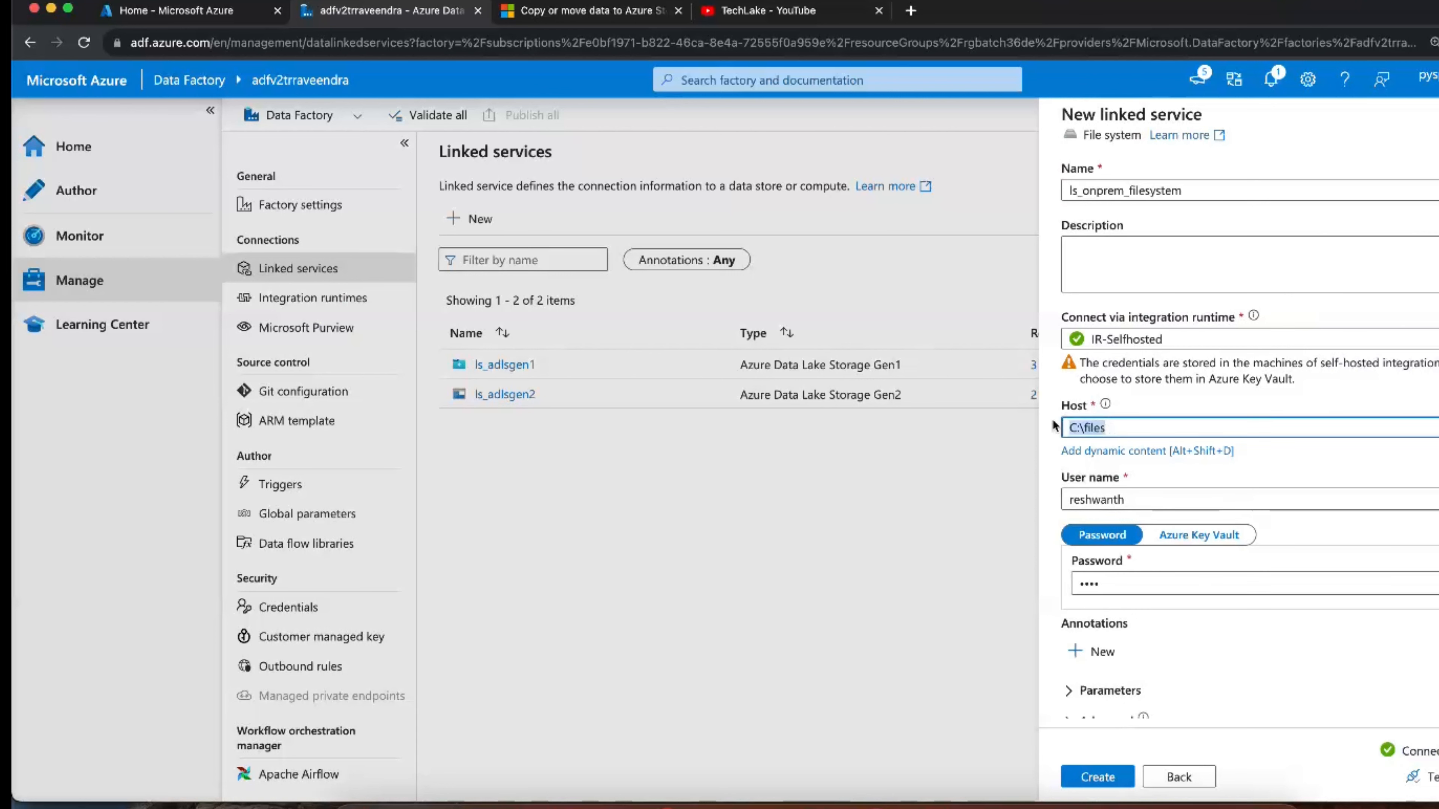
key(Left)
text(//localhost)
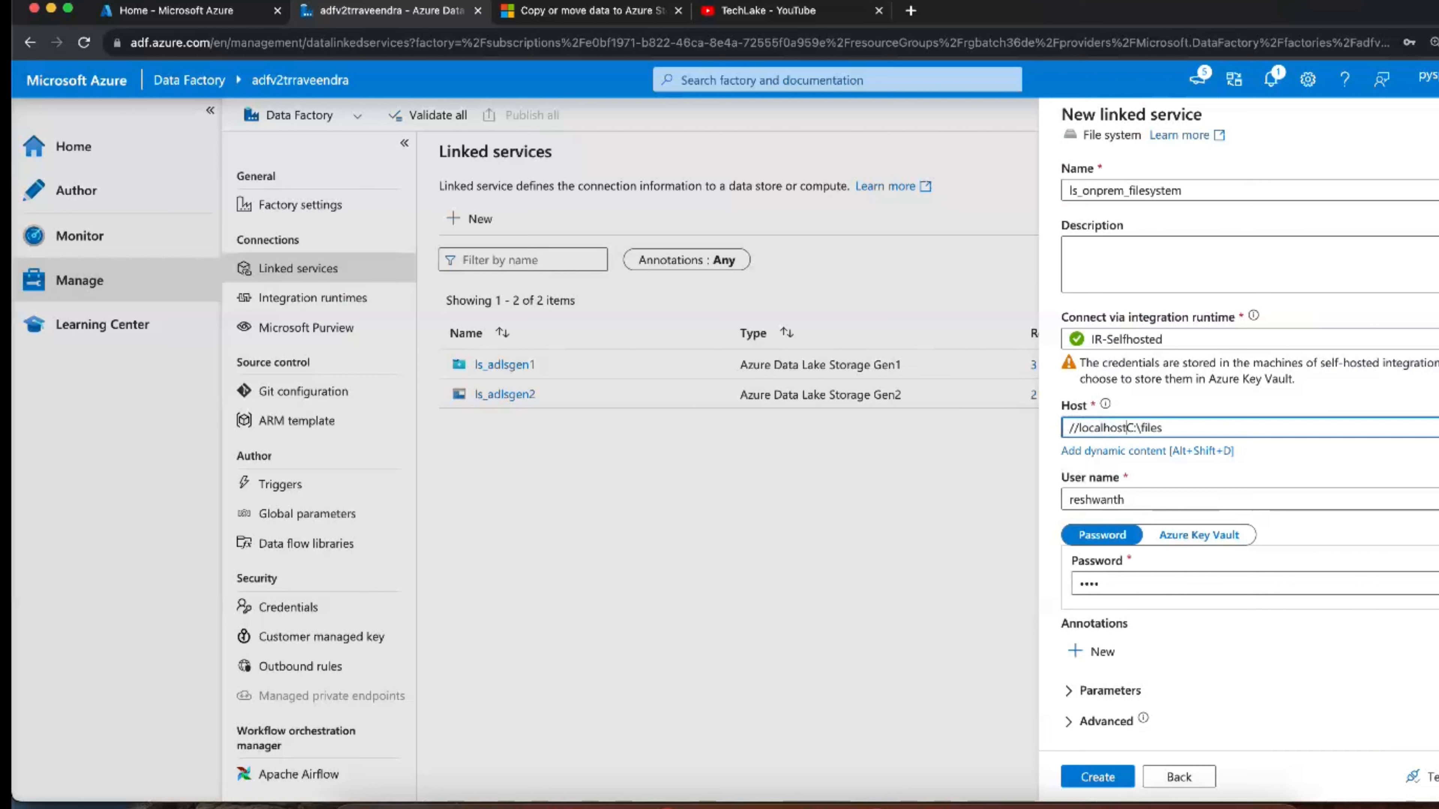
text(//)
key(BackSpace)
click(1419, 776)
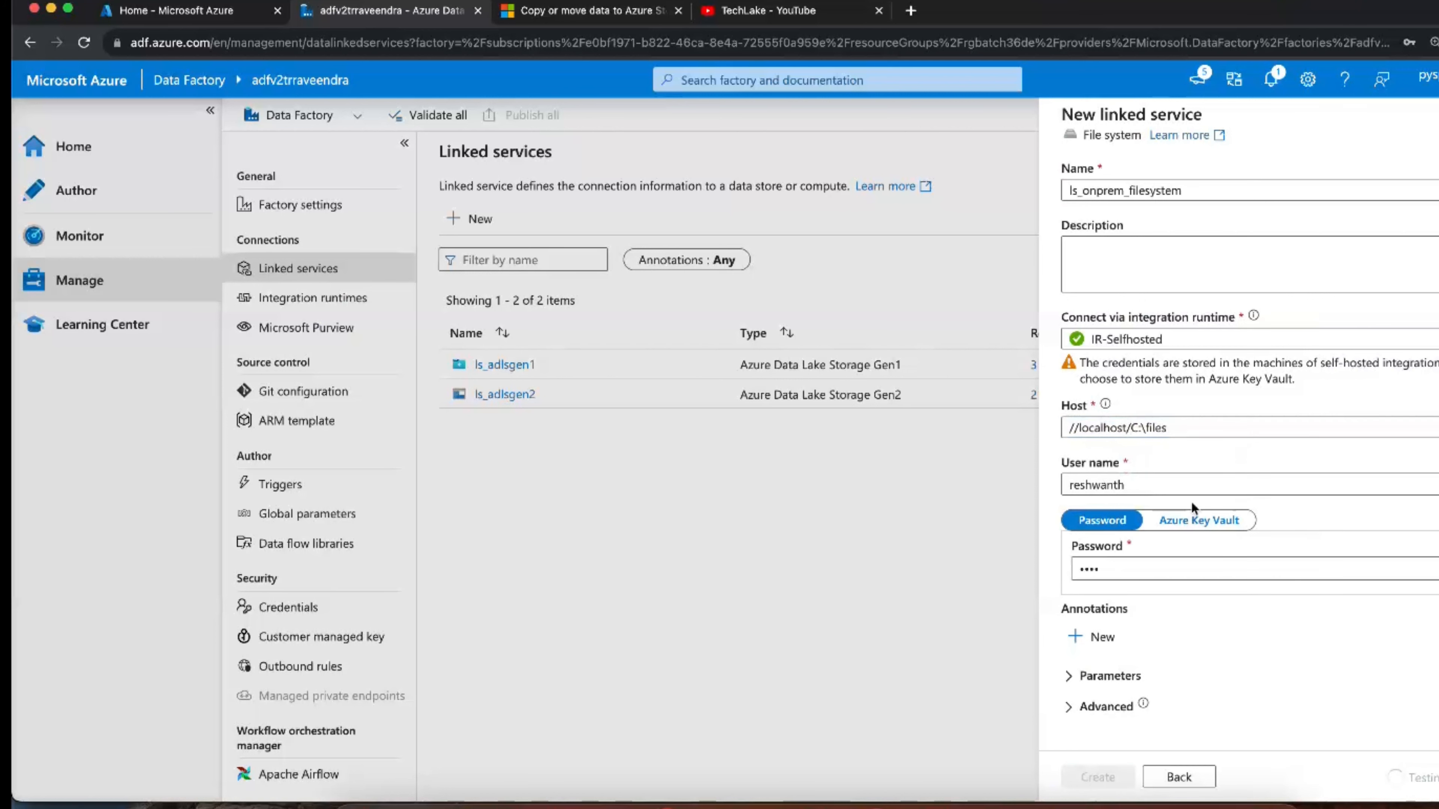
double_click(1126, 429)
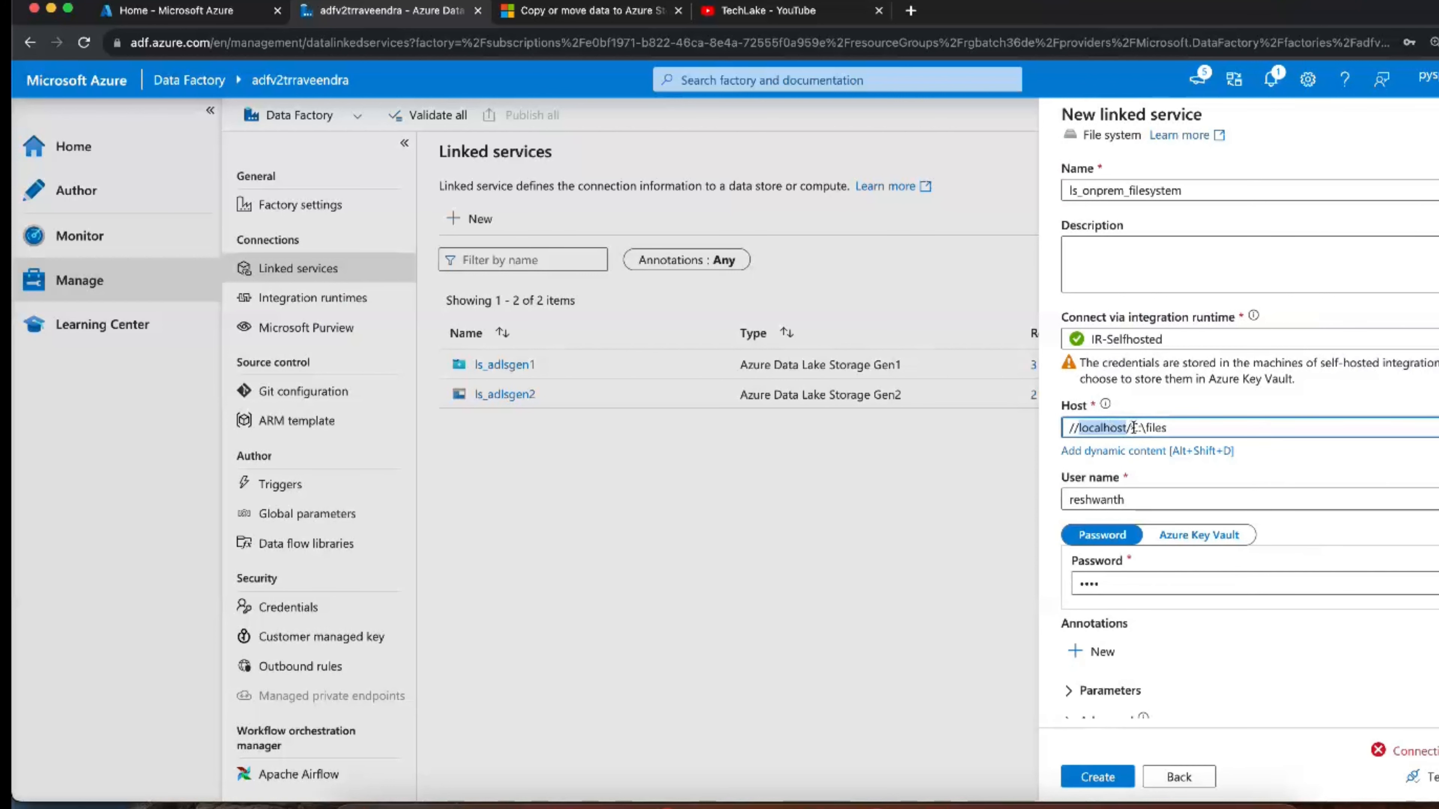
drag(1134, 429, 1180, 428)
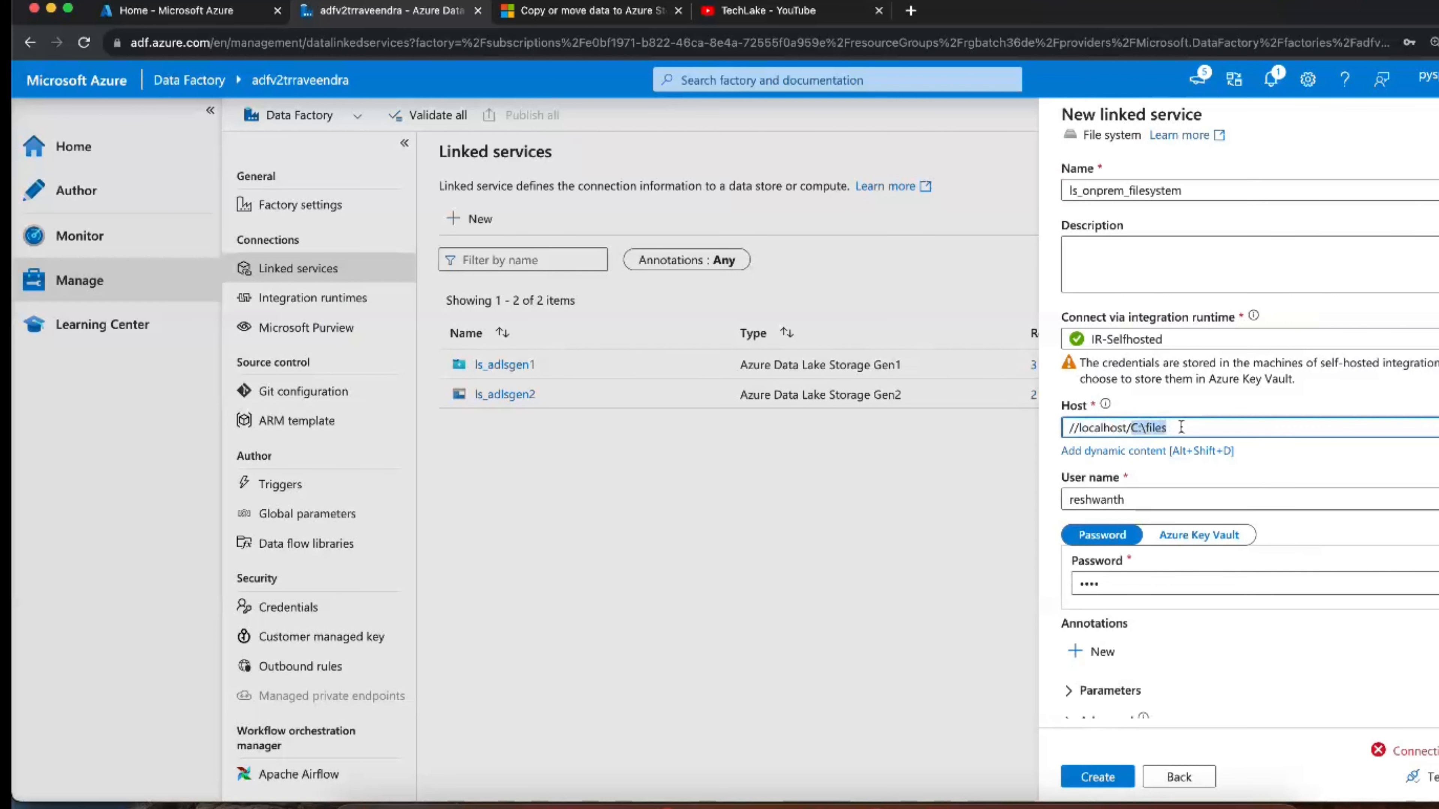
- Switch to the remote PC and open the sharing properties of the files folder on the C: drive
click(1130, 805)
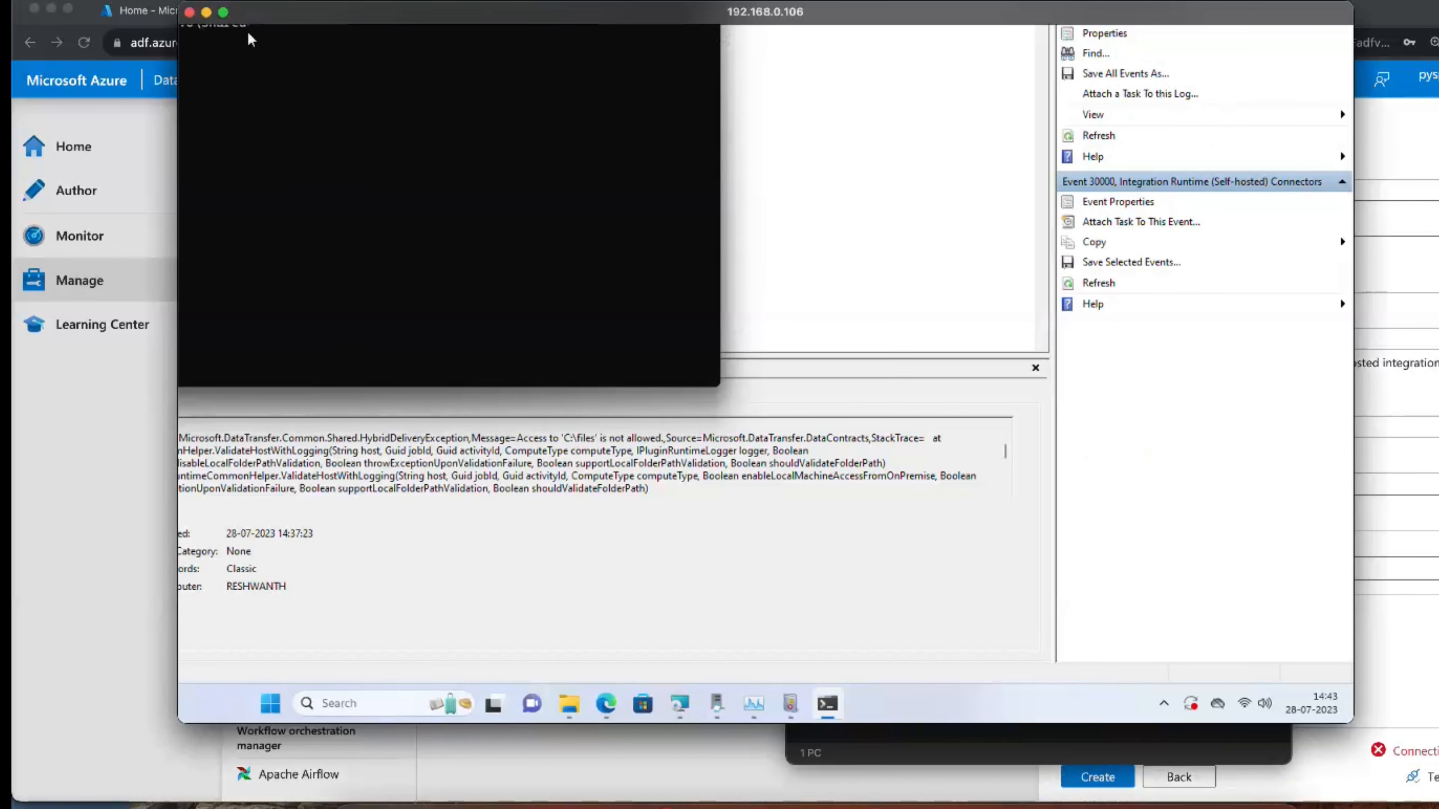
click(224, 12)
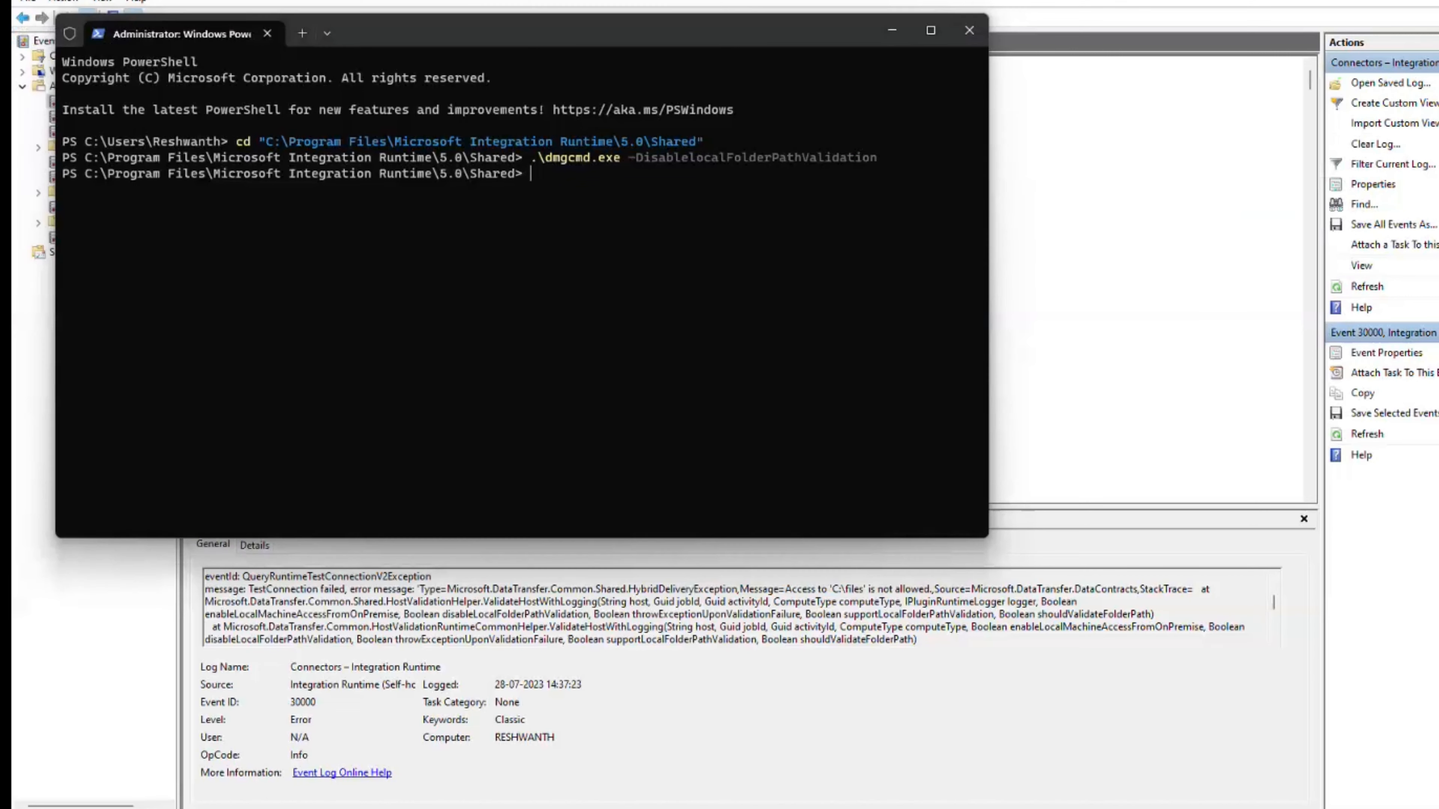
key(alt+Tab)
click(310, 207)
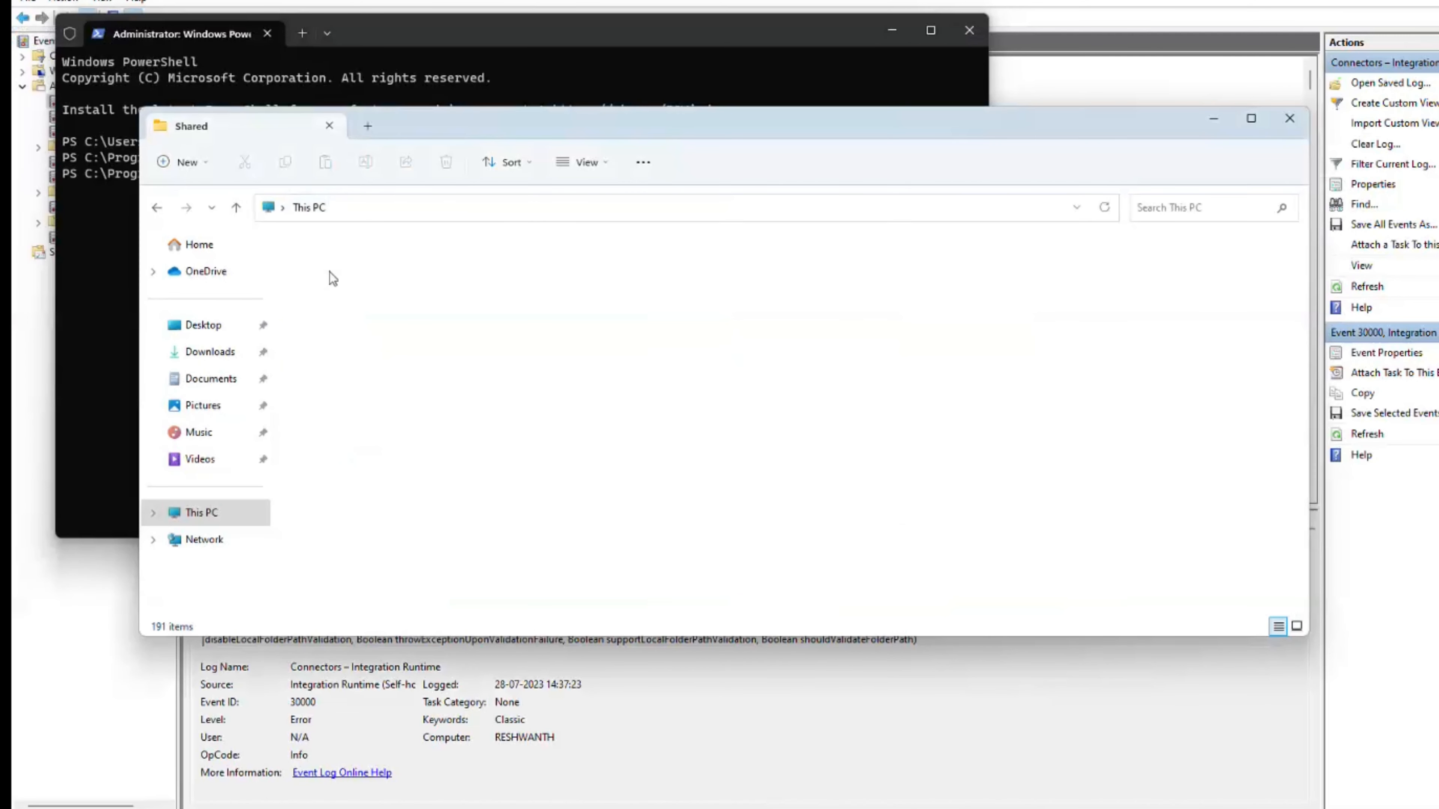
double_click(366, 291)
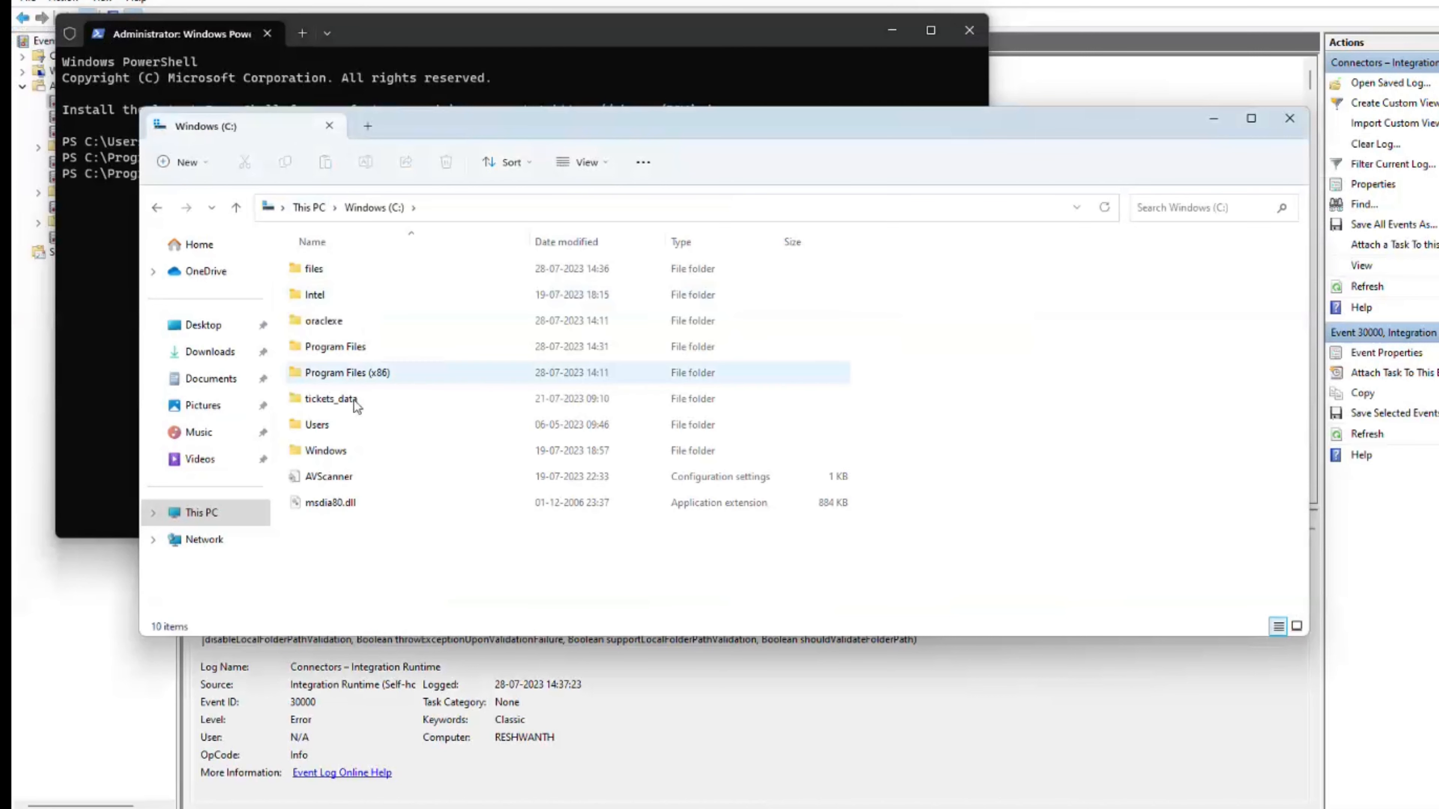
right_click(321, 270)
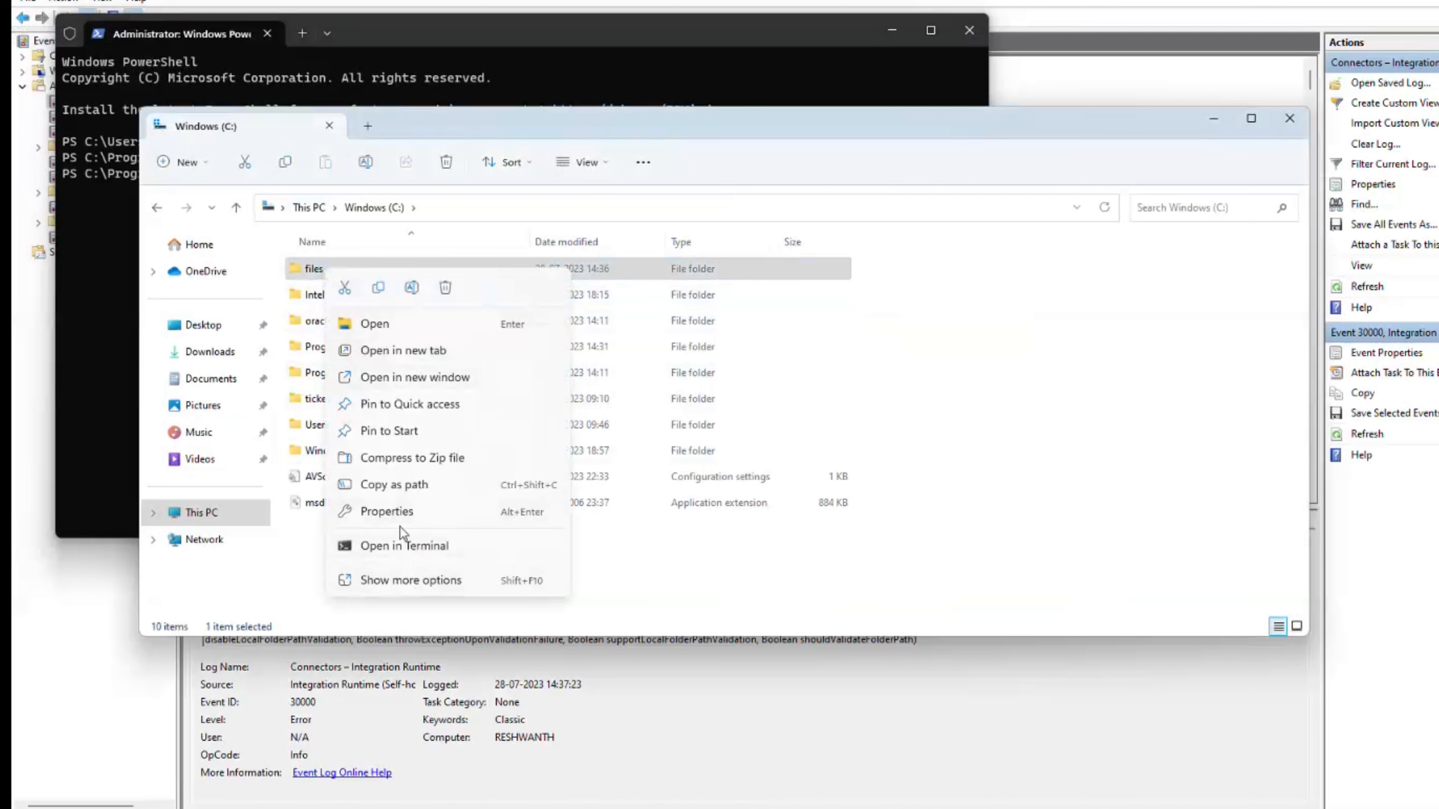
click(401, 517)
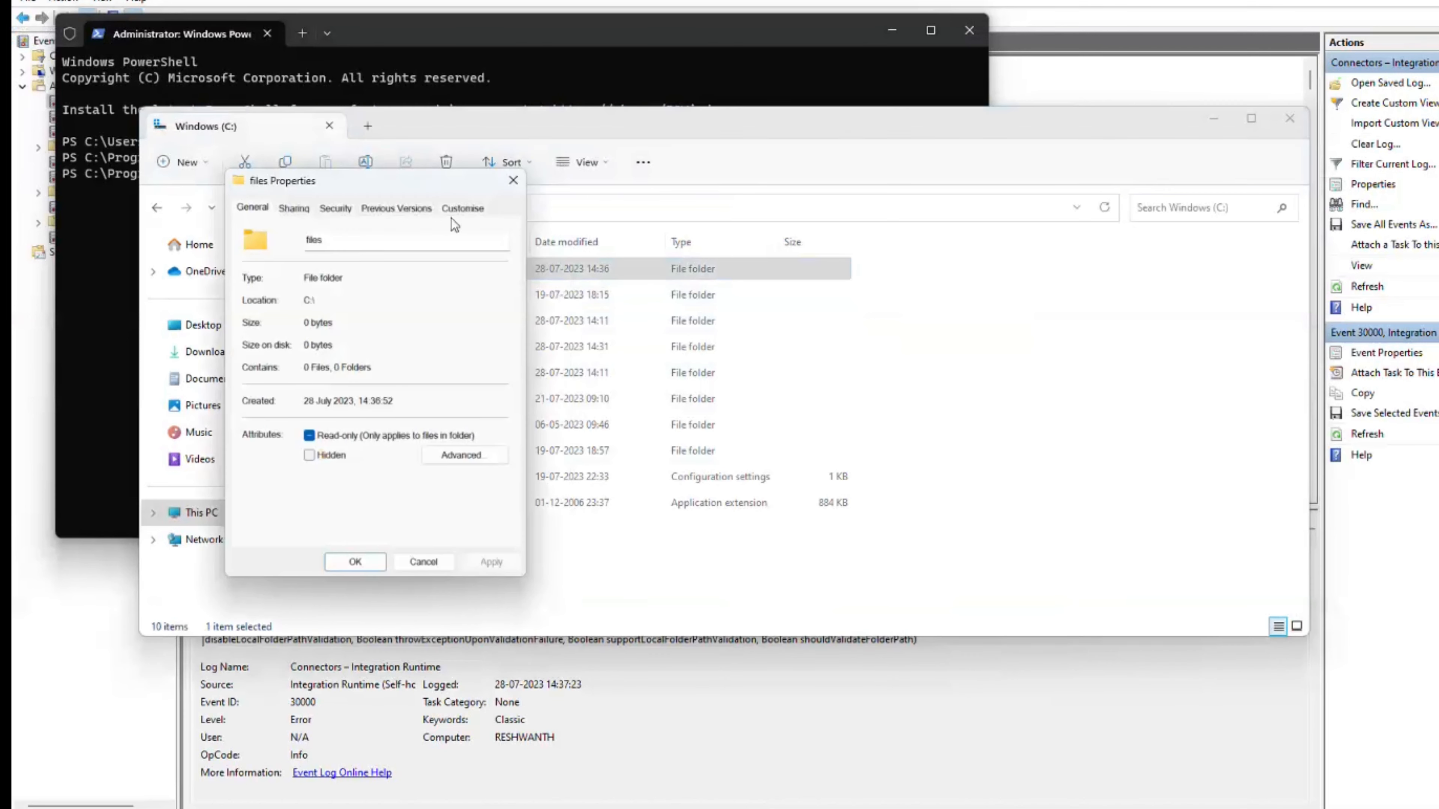
click(295, 208)
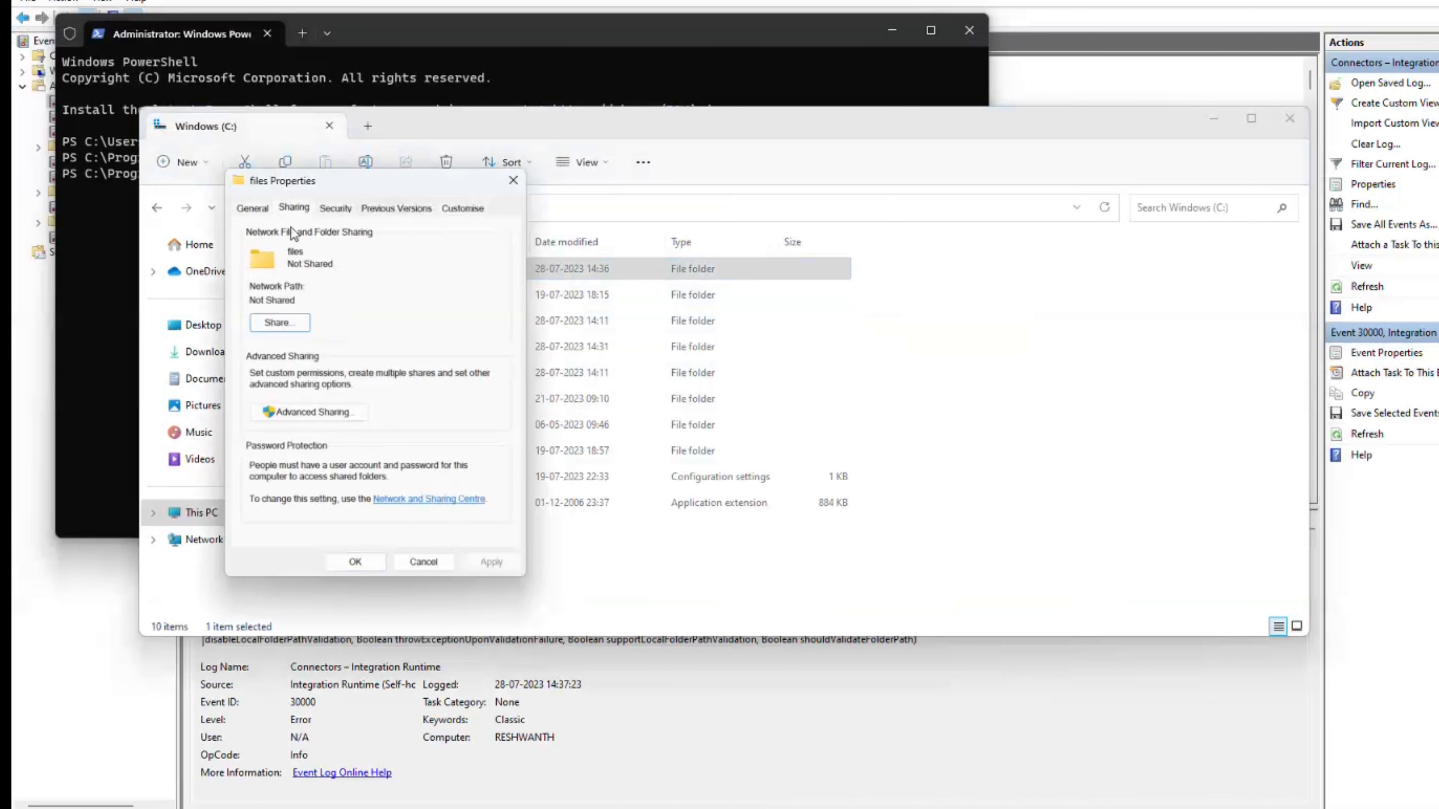
- Share the files folder with the PC's user account, turning on network discovery and file sharing for all public networks
click(279, 323)
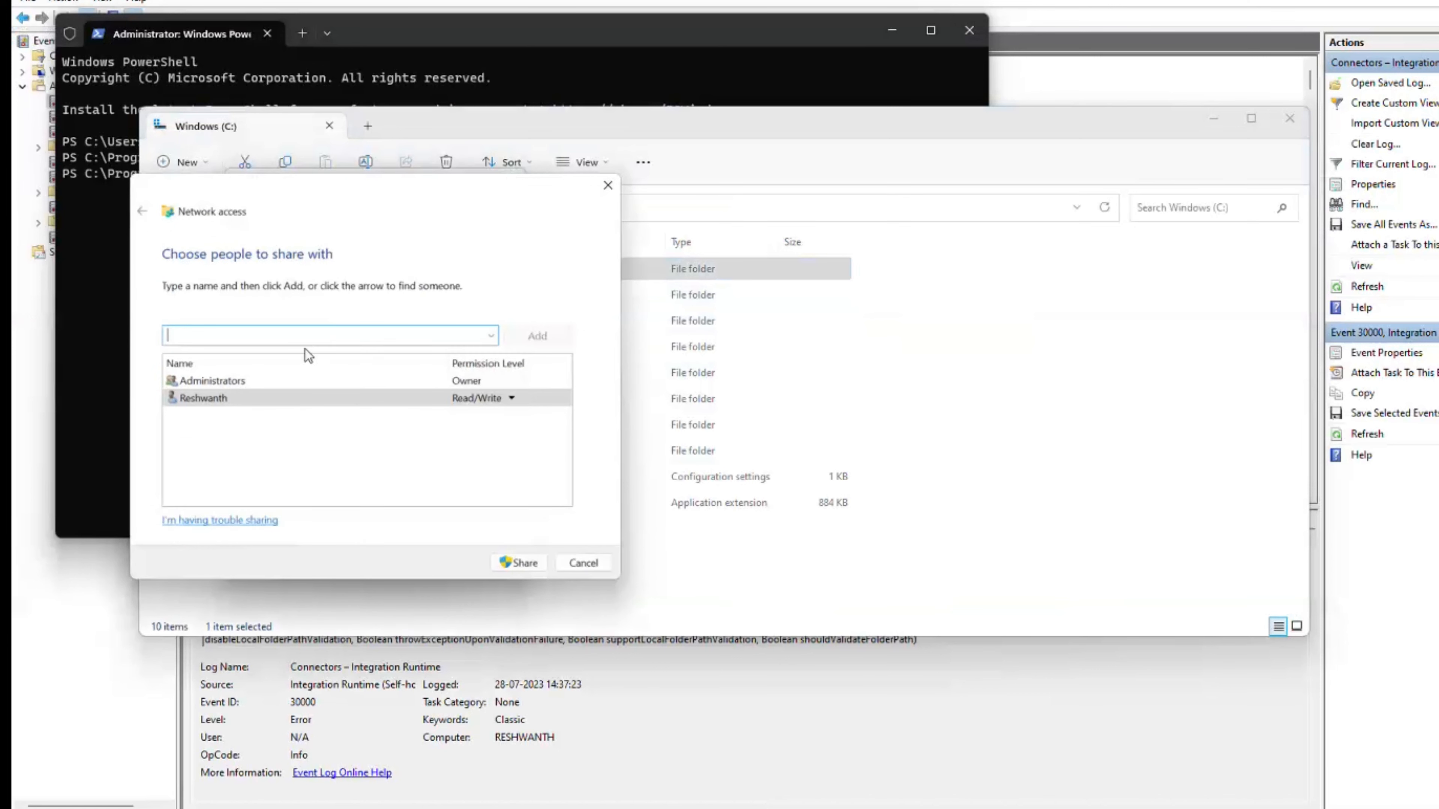
click(488, 337)
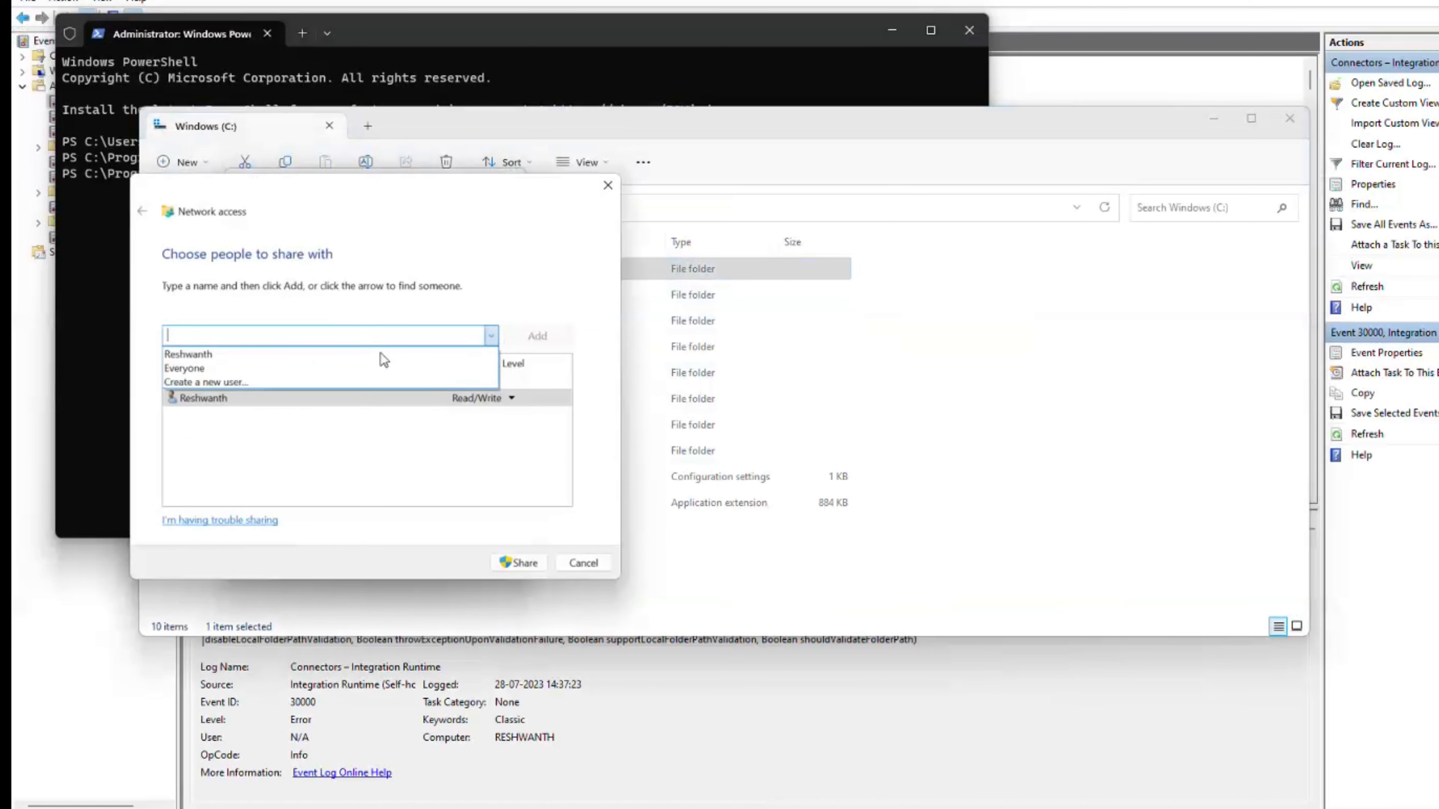
click(221, 355)
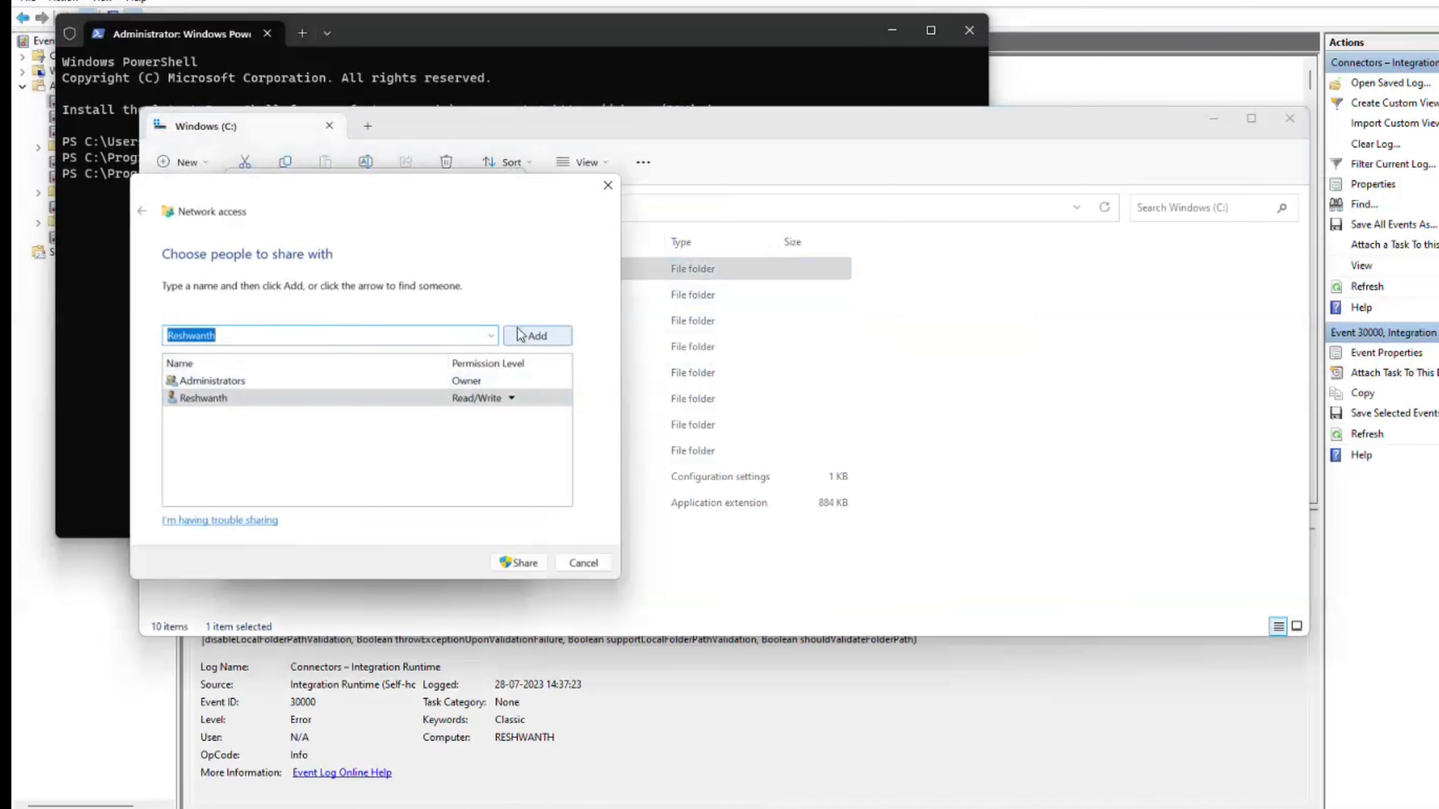
click(532, 335)
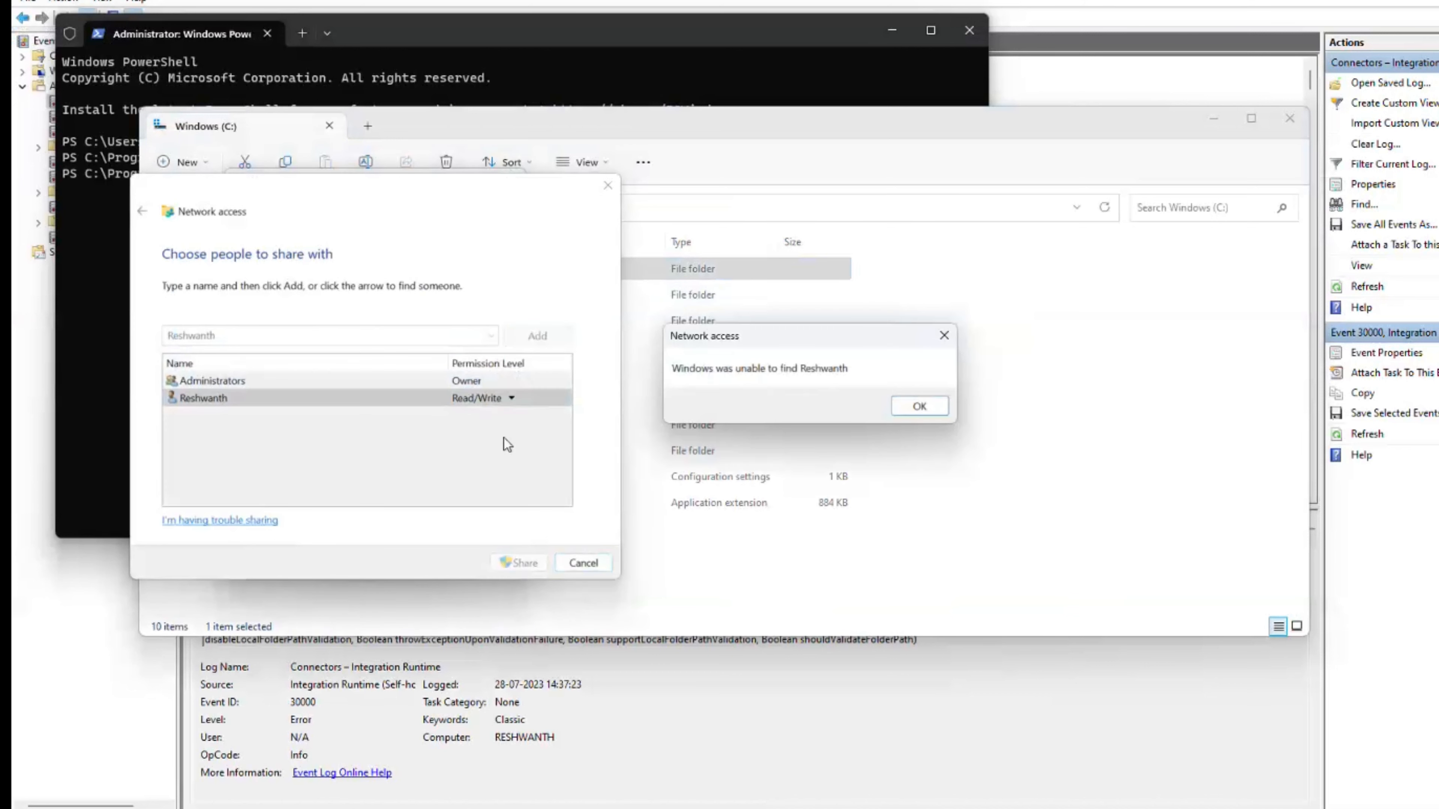
click(919, 407)
click(531, 561)
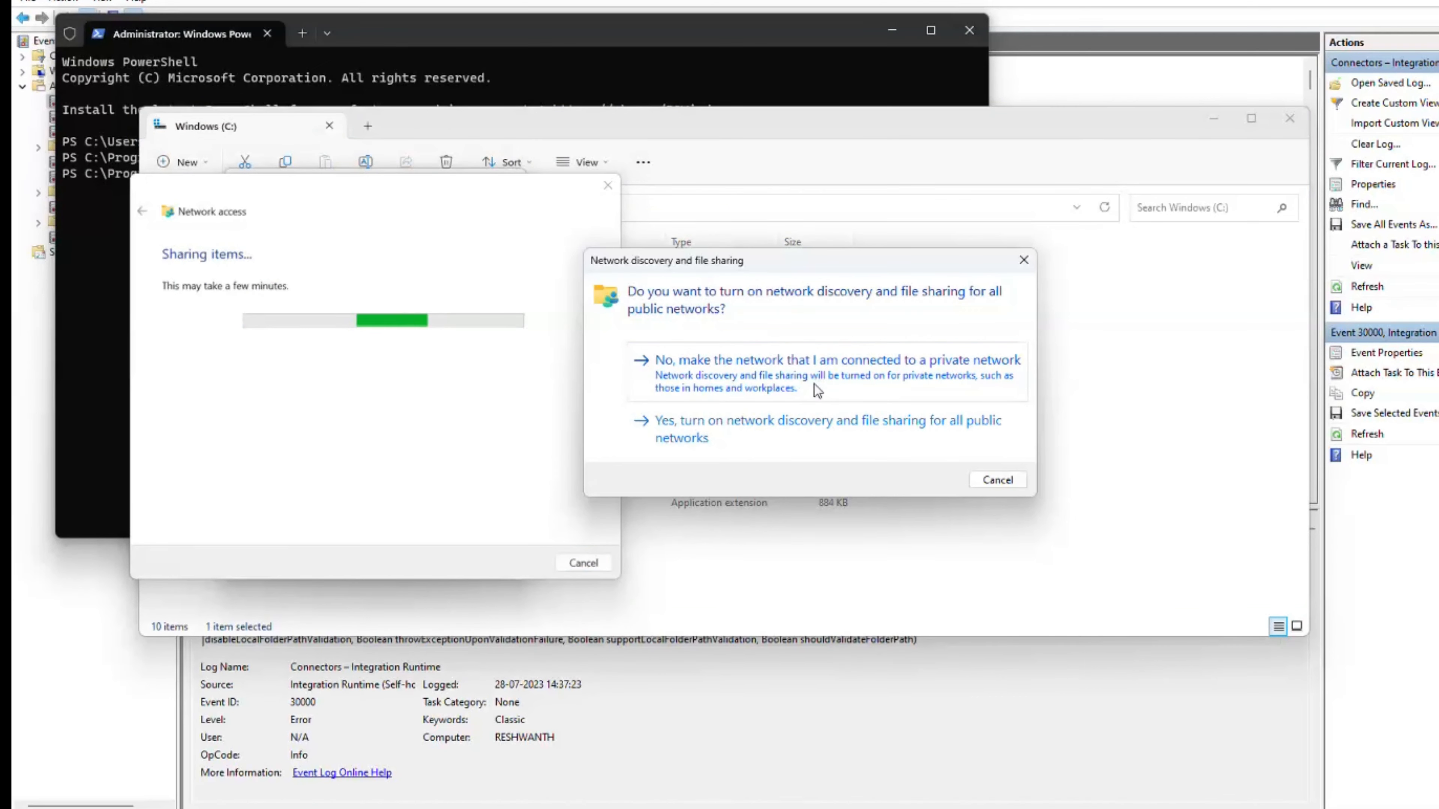
click(785, 431)
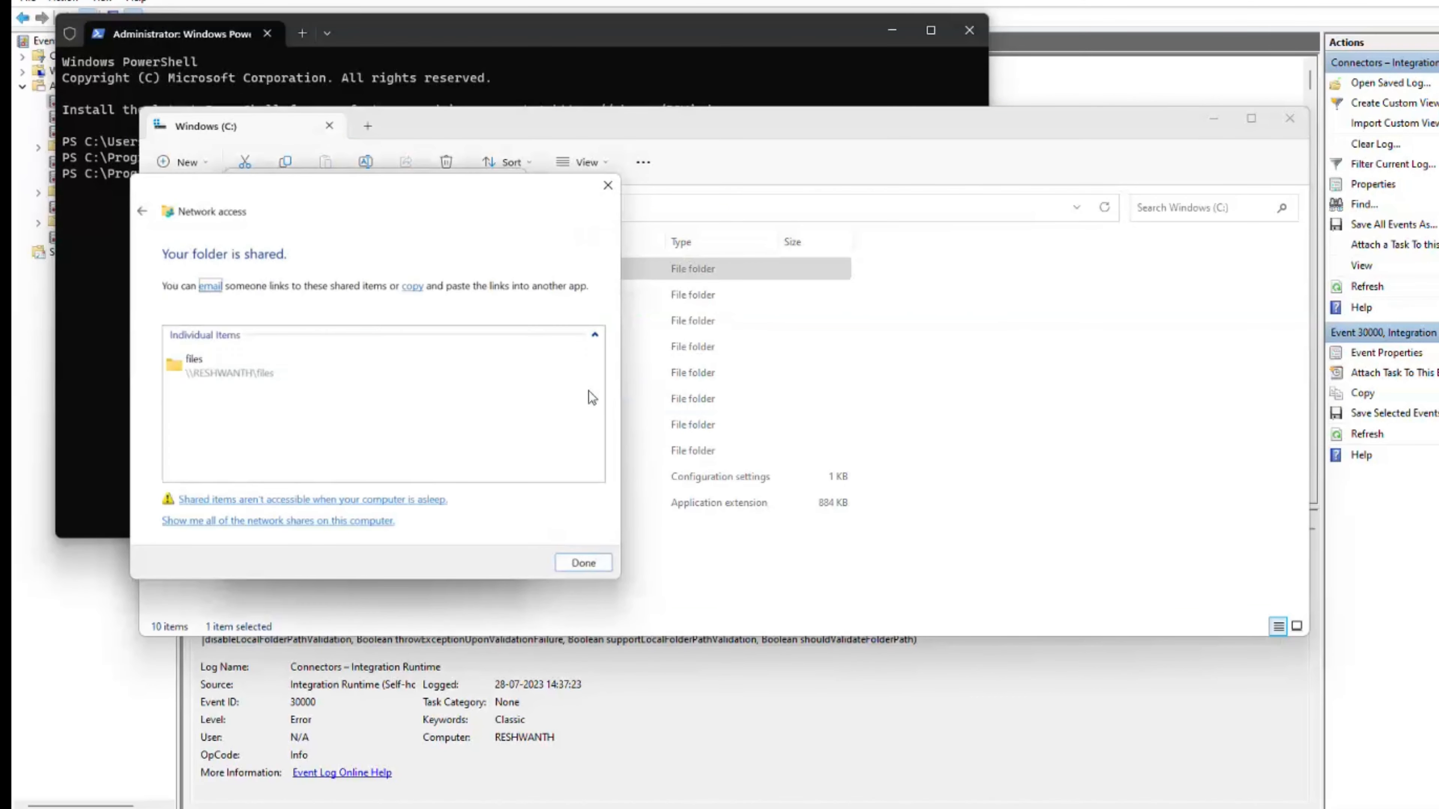
- Open the shared files folder through its network location and copy its network path
double_click(258, 365)
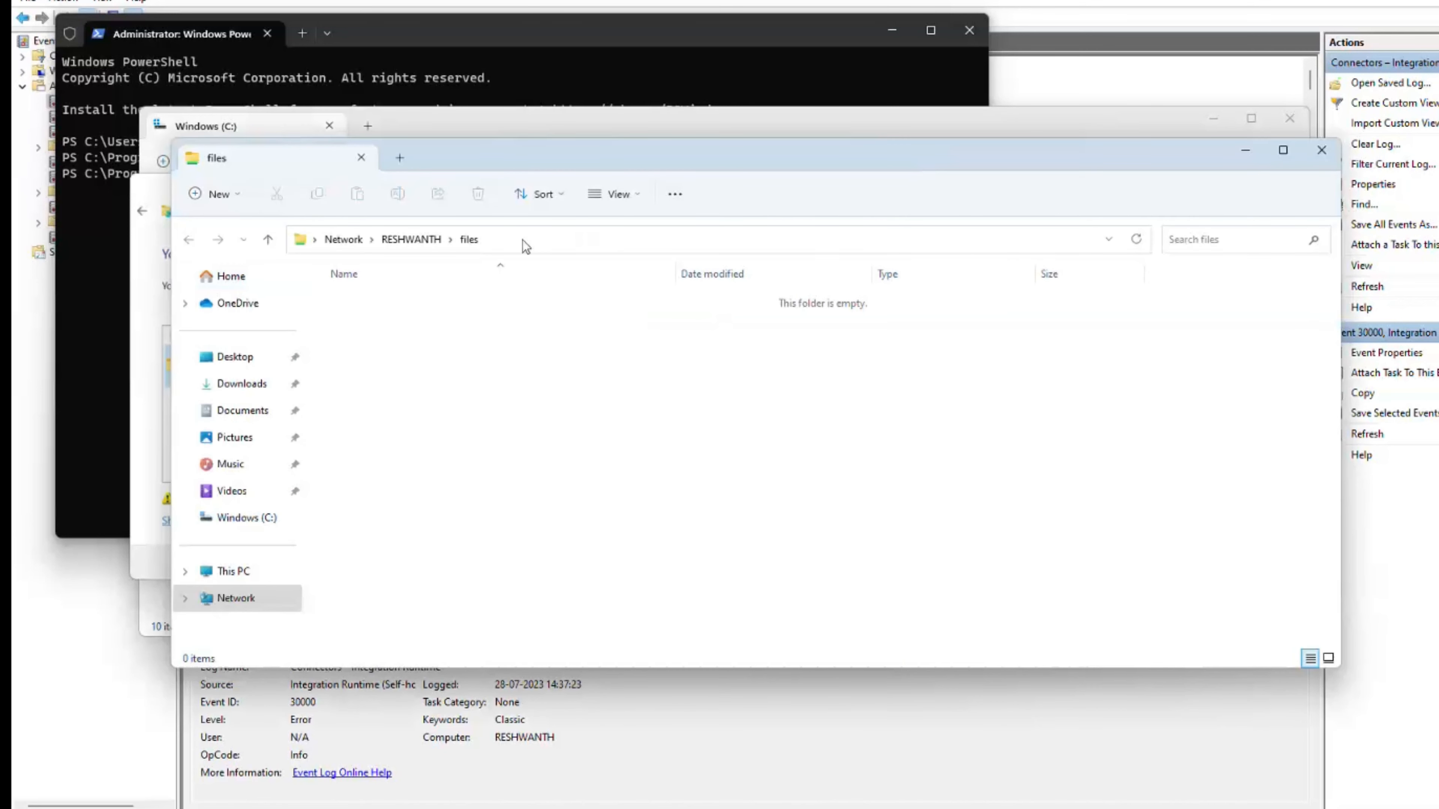
click(529, 238)
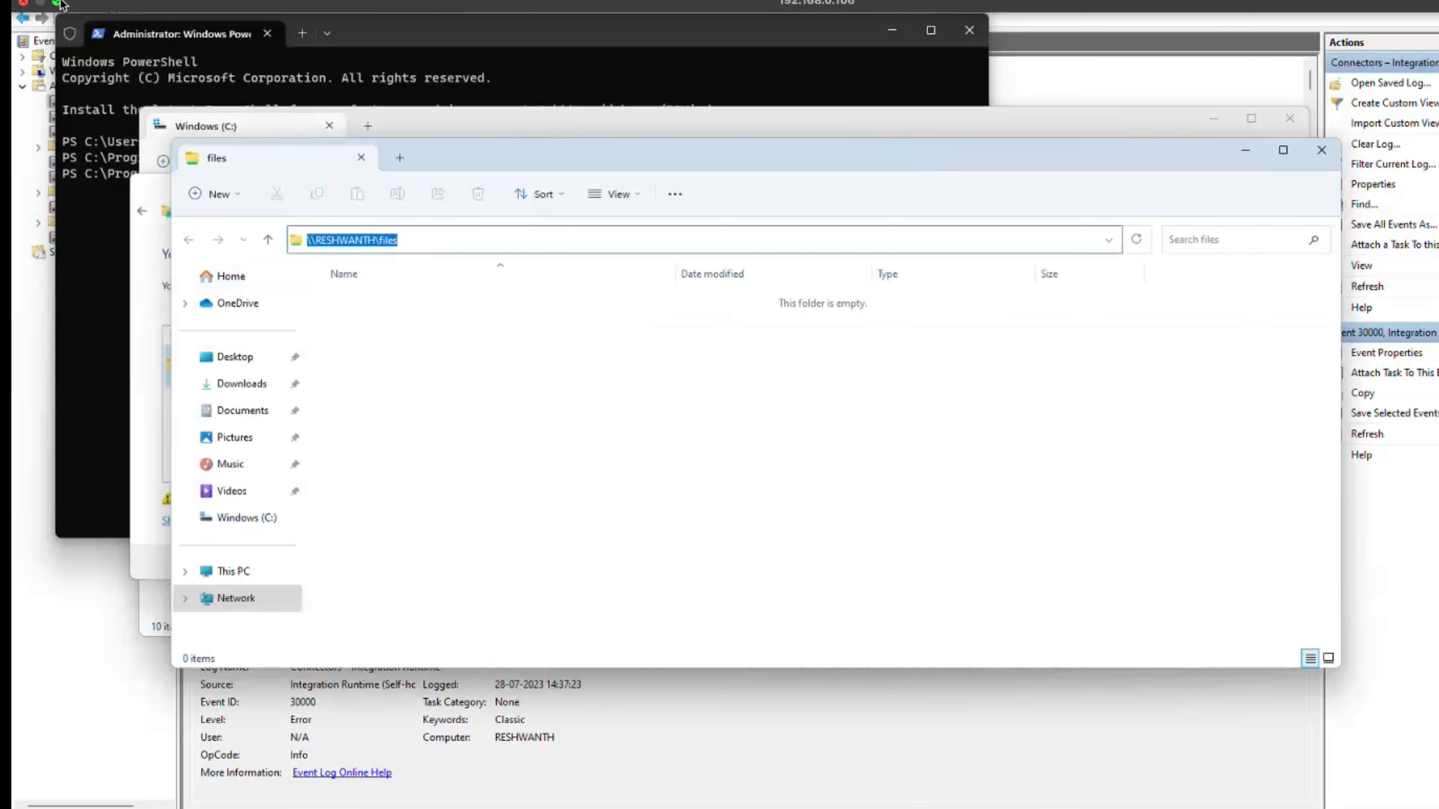
click(60, 2)
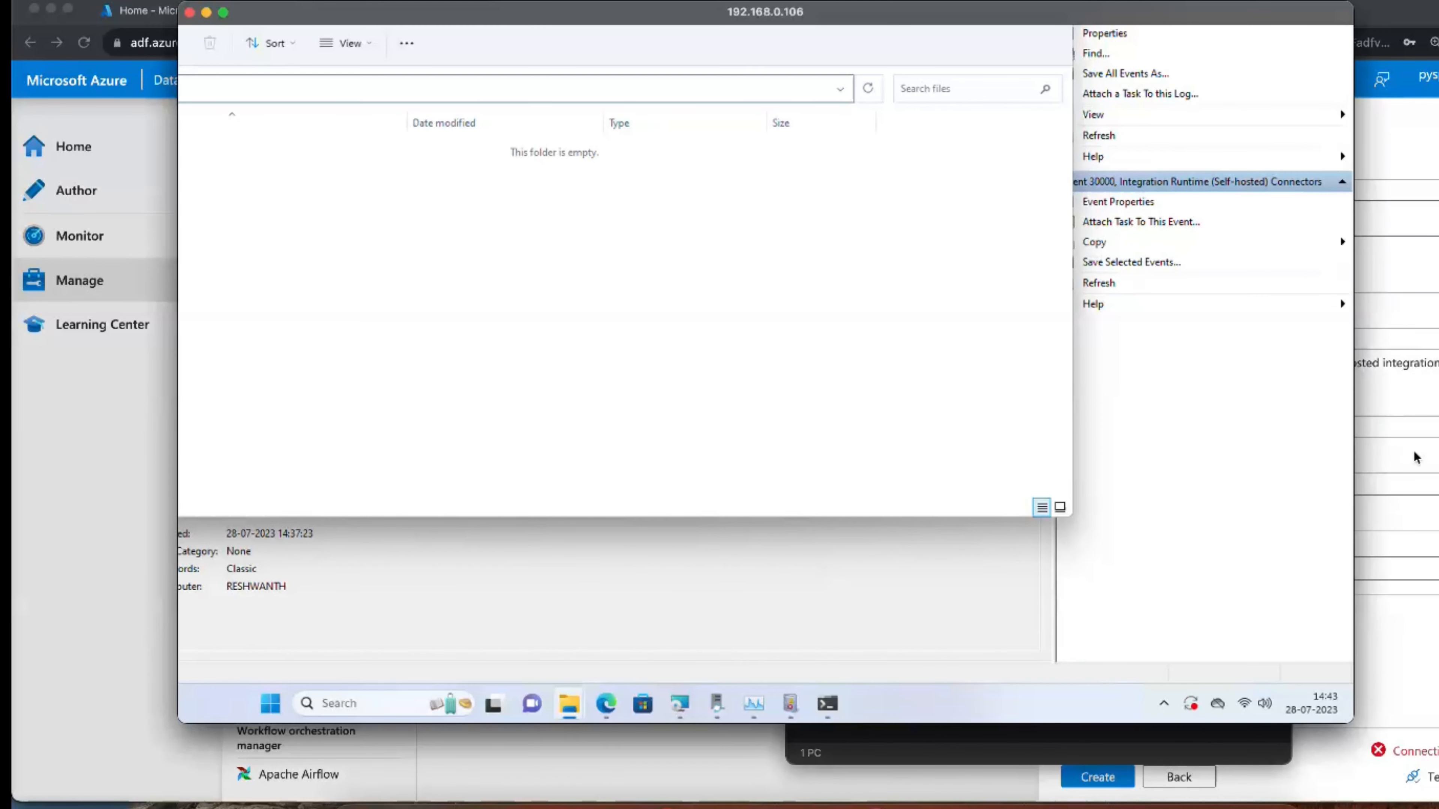
- Set the linked service's host to the copied share path (computer name plus files) using forward slashes, and test the connection
click(1339, 297)
text(//RESHWANTH\files)
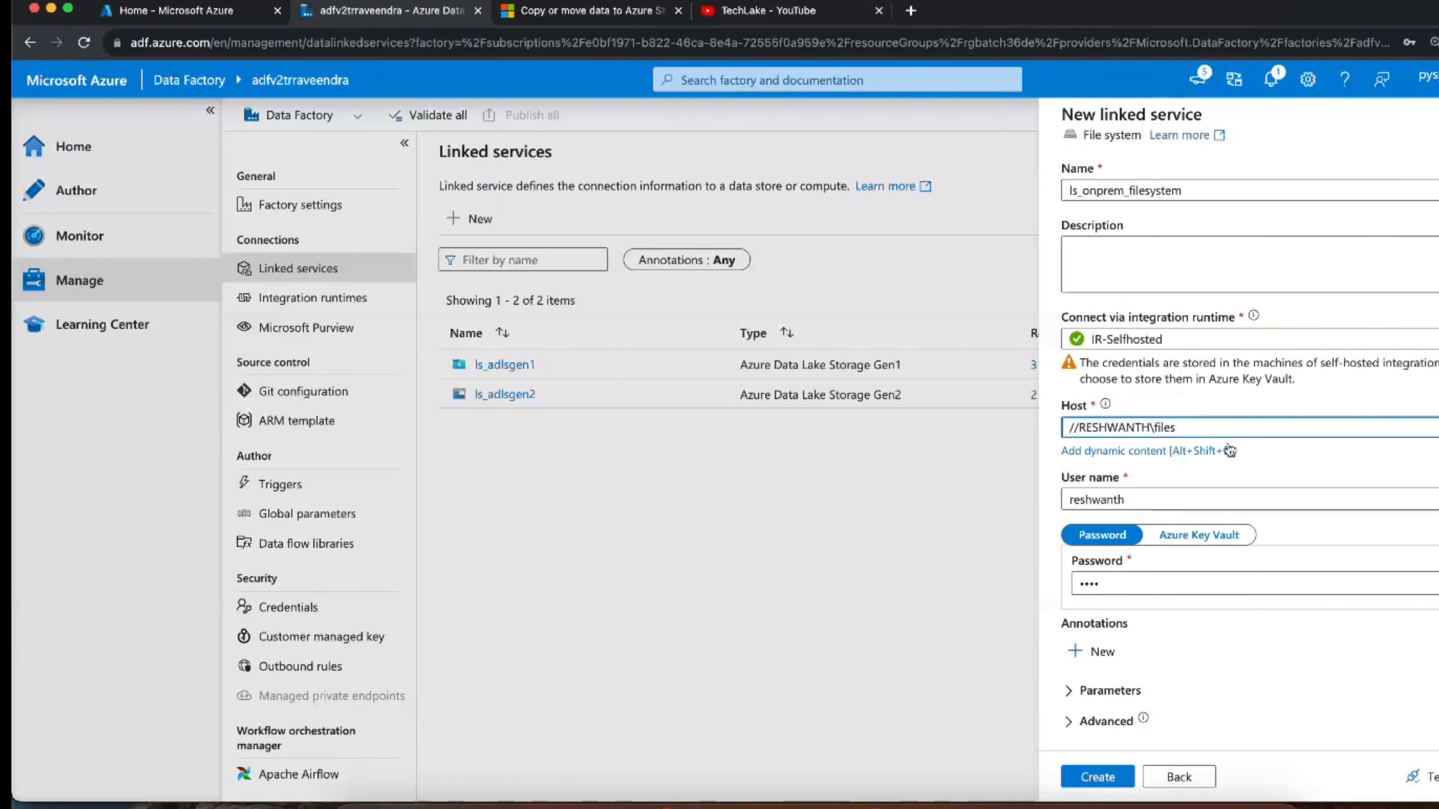
click(1166, 428)
key(BackSpace)
text(/)
click(1416, 776)
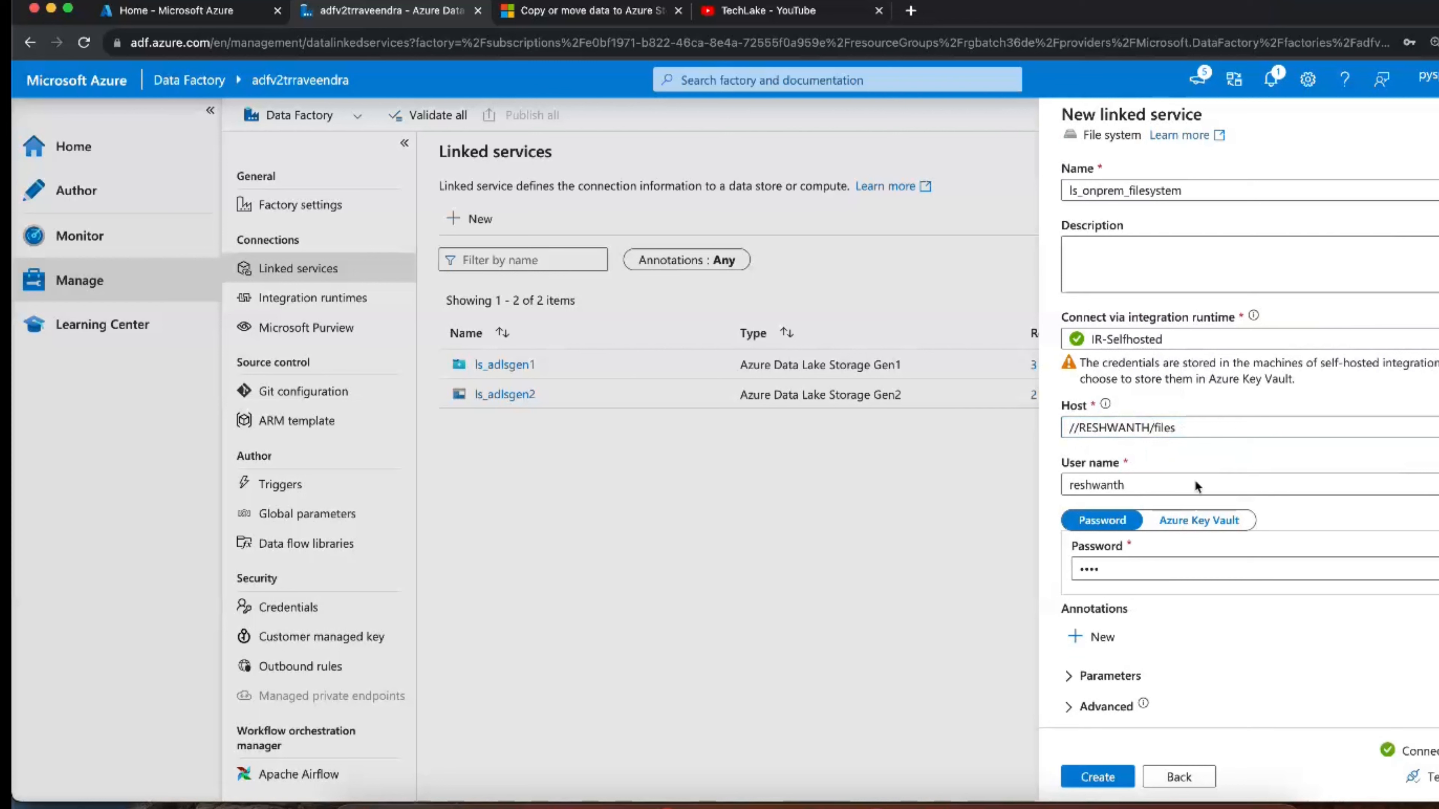
- Check the host path and create the ls_onprem_filesystem linked service
click(1069, 428)
drag(1069, 428, 1179, 429)
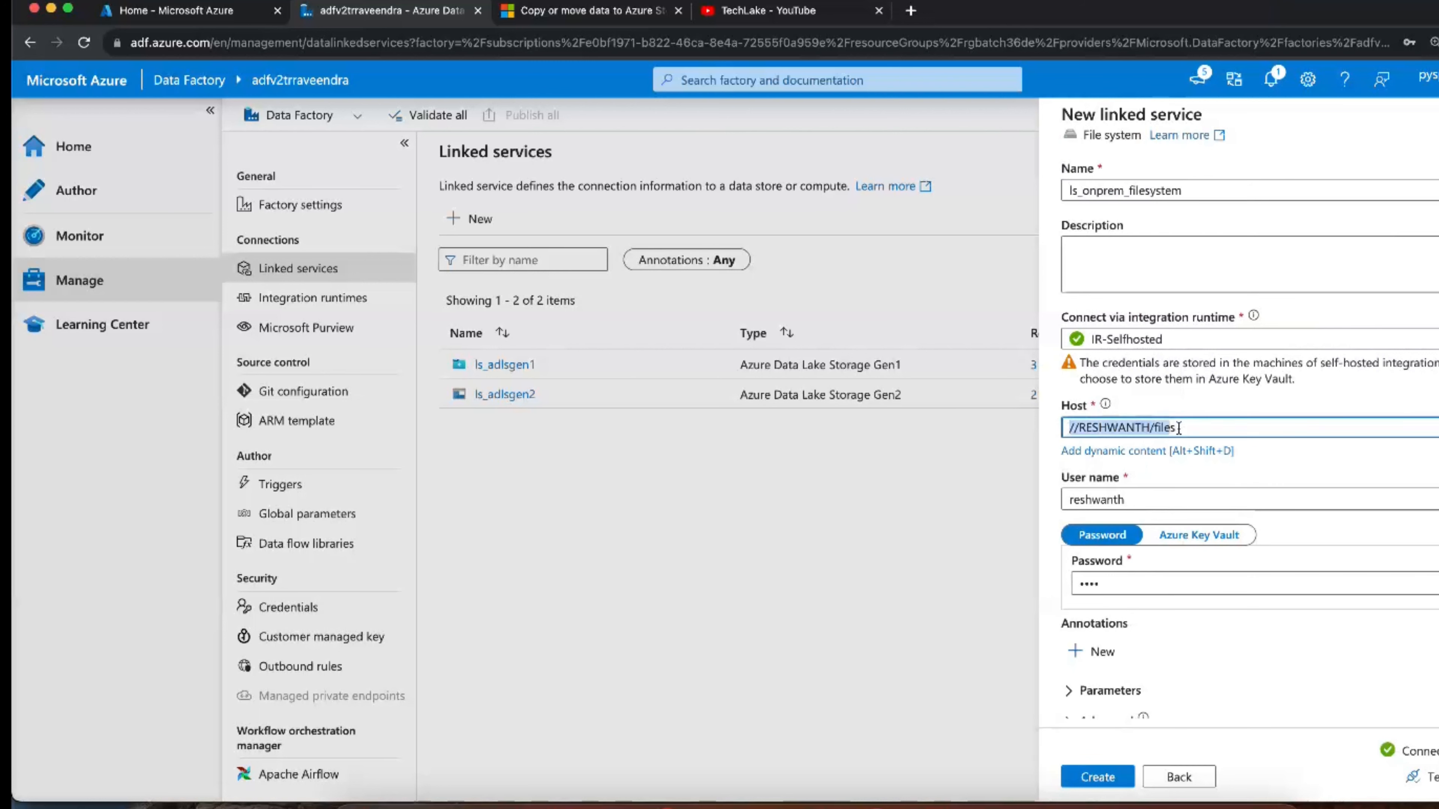
double_click(1091, 428)
click(1093, 779)
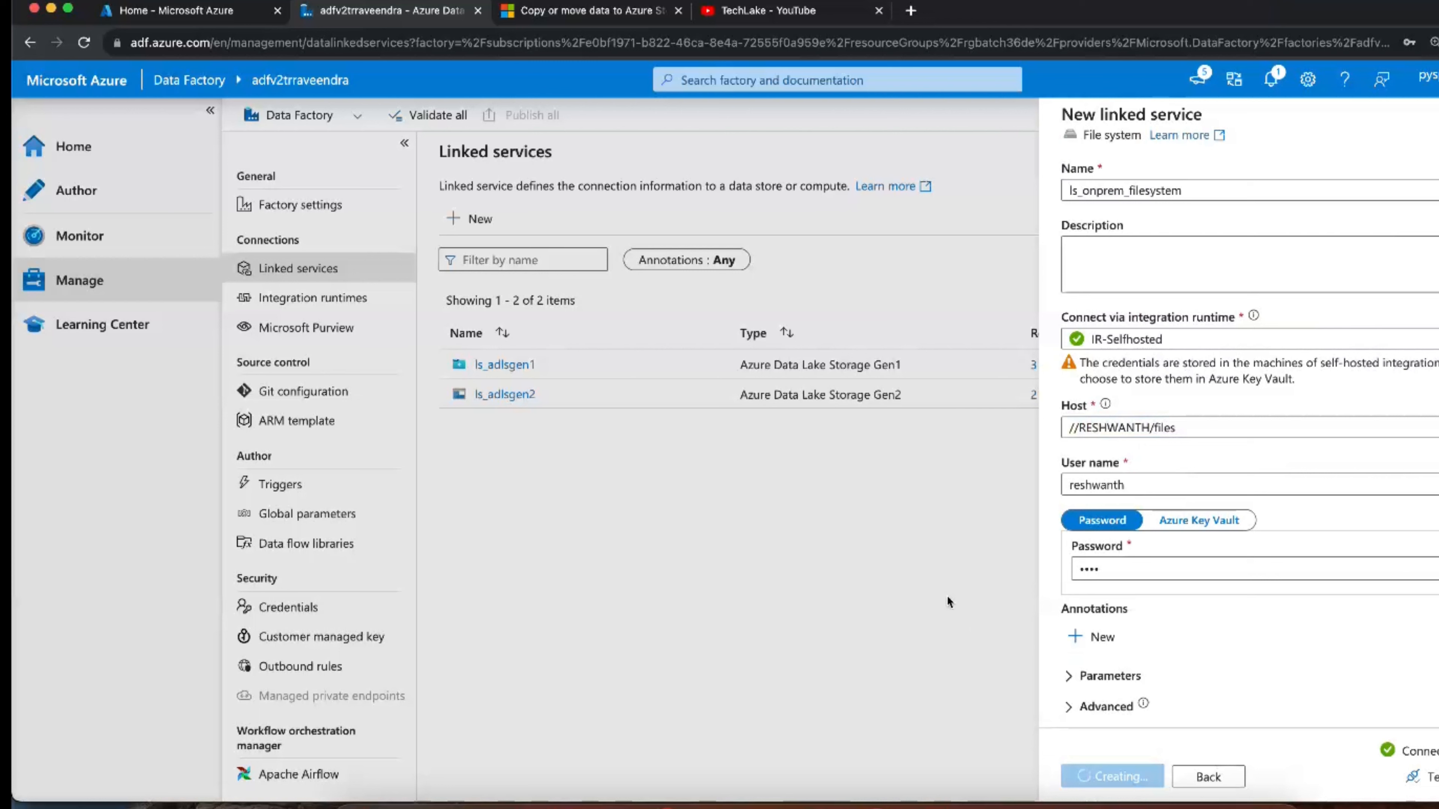
- Switch to the remote PC, finish the folder sharing dialog, and close the files and Windows (C:) folder windows
click(1129, 805)
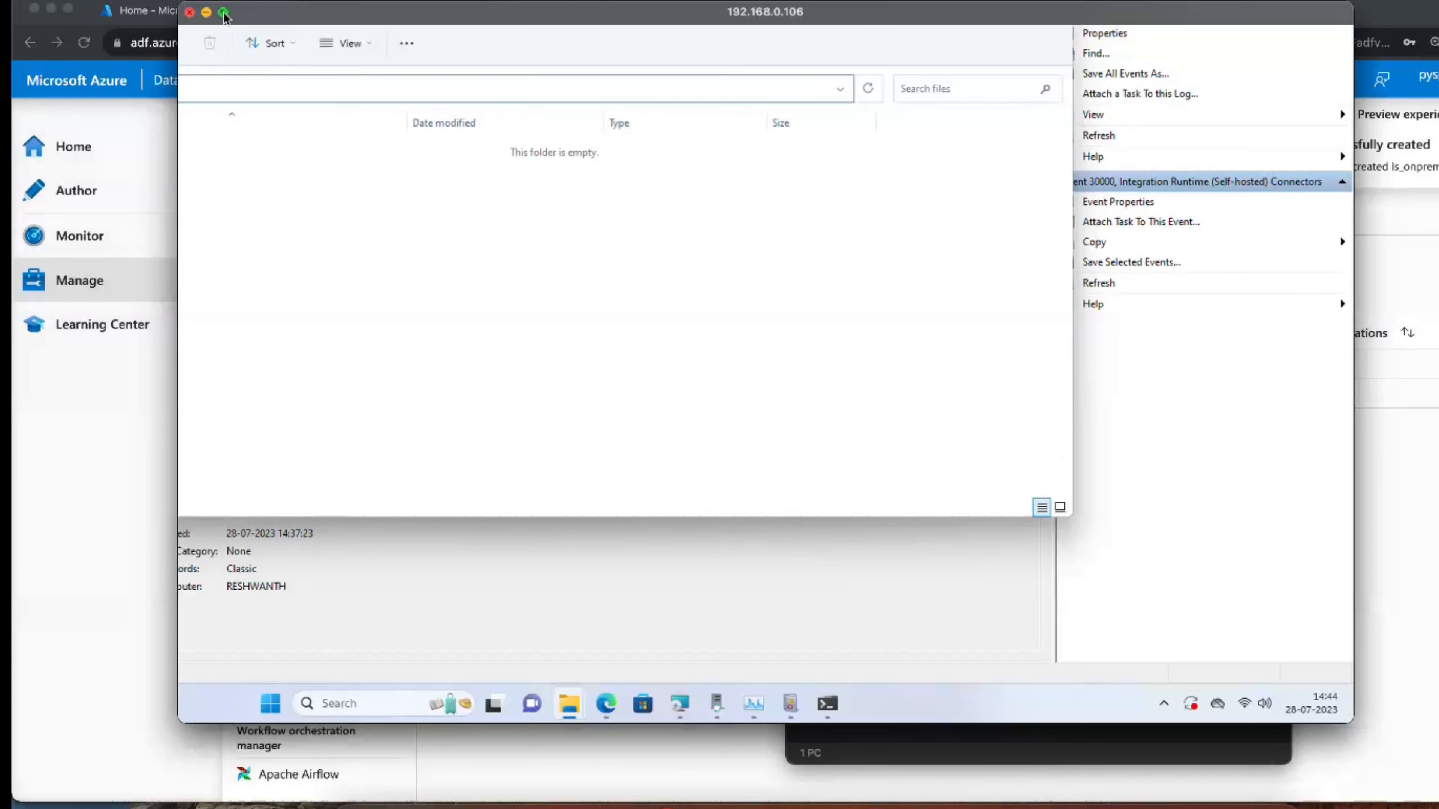
click(224, 13)
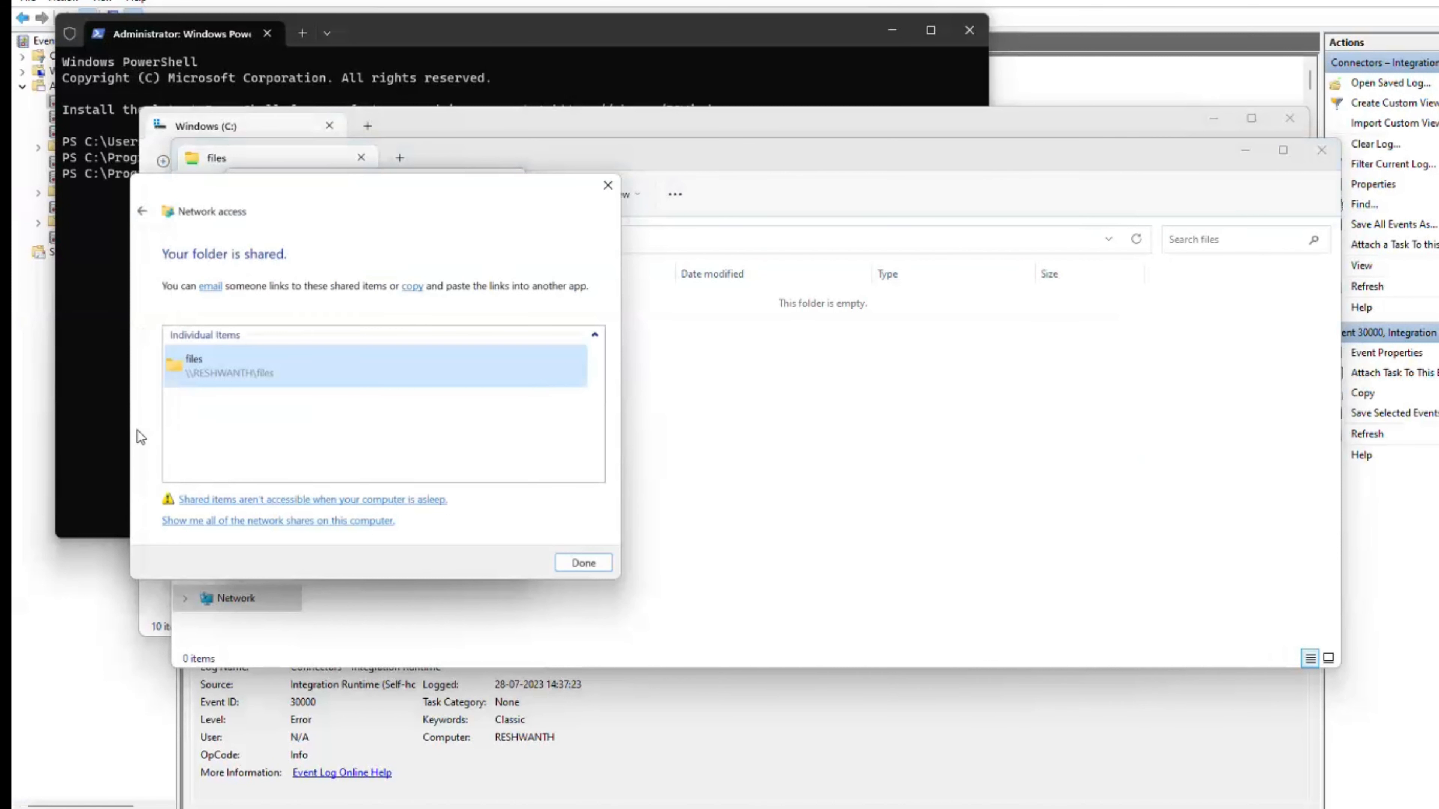
click(583, 562)
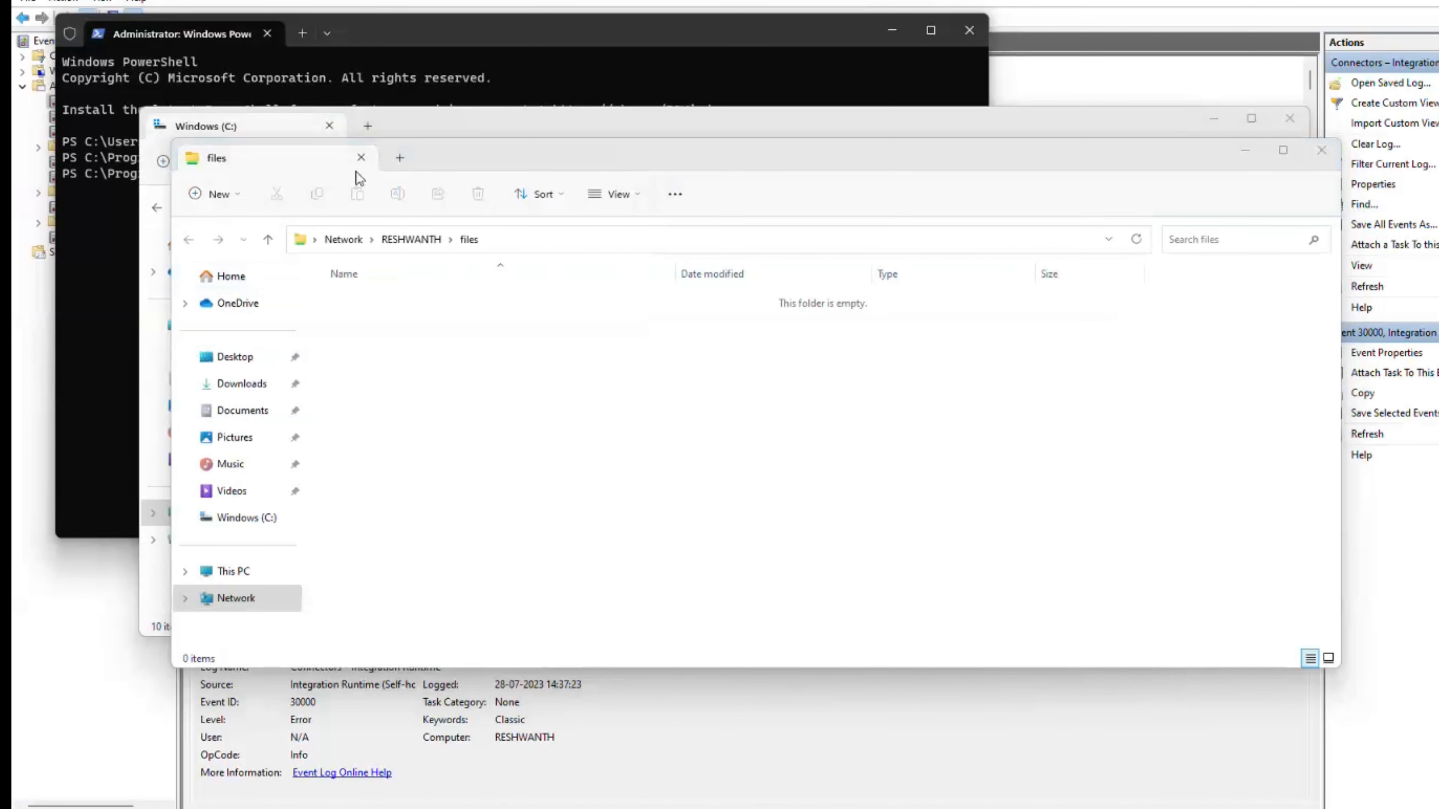
click(361, 158)
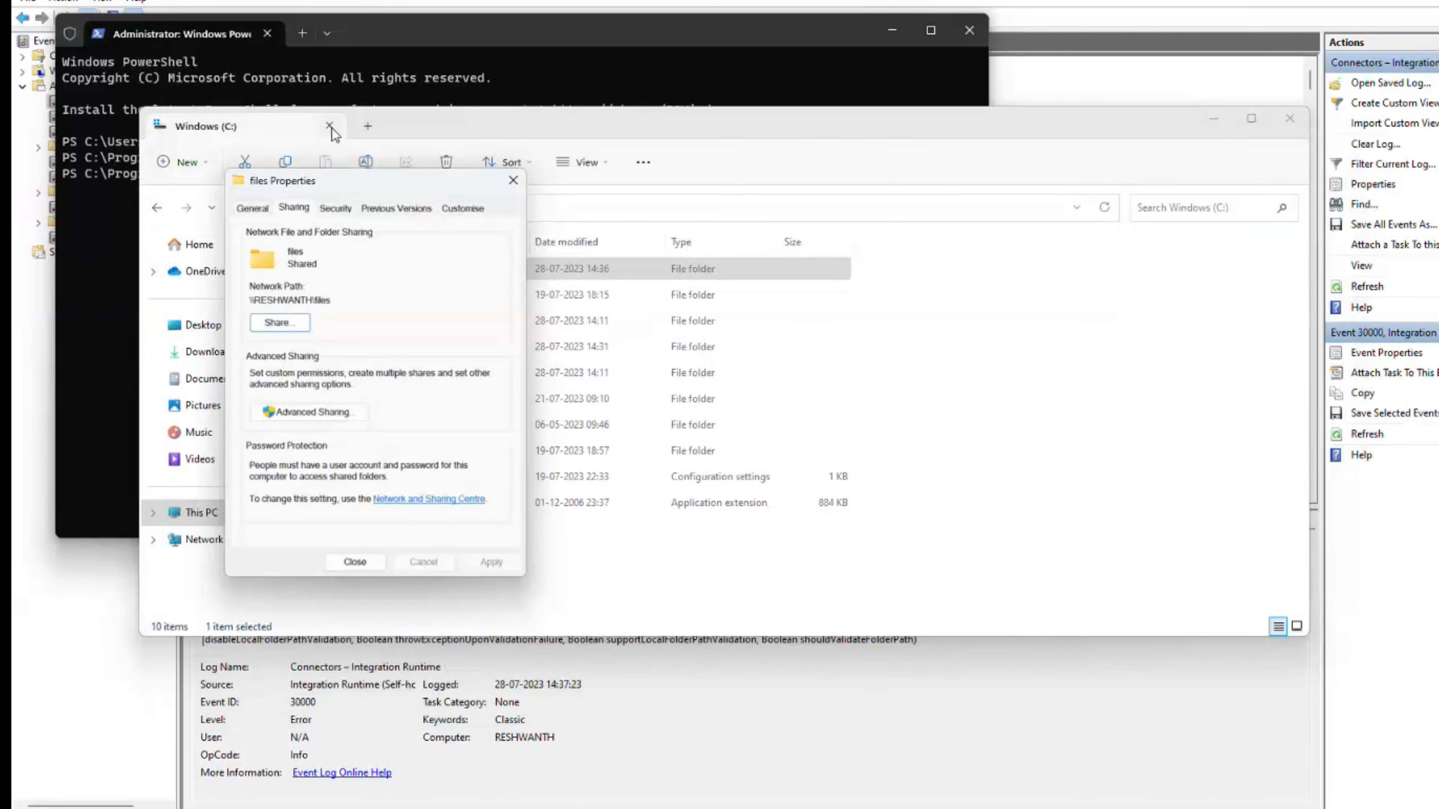
click(330, 125)
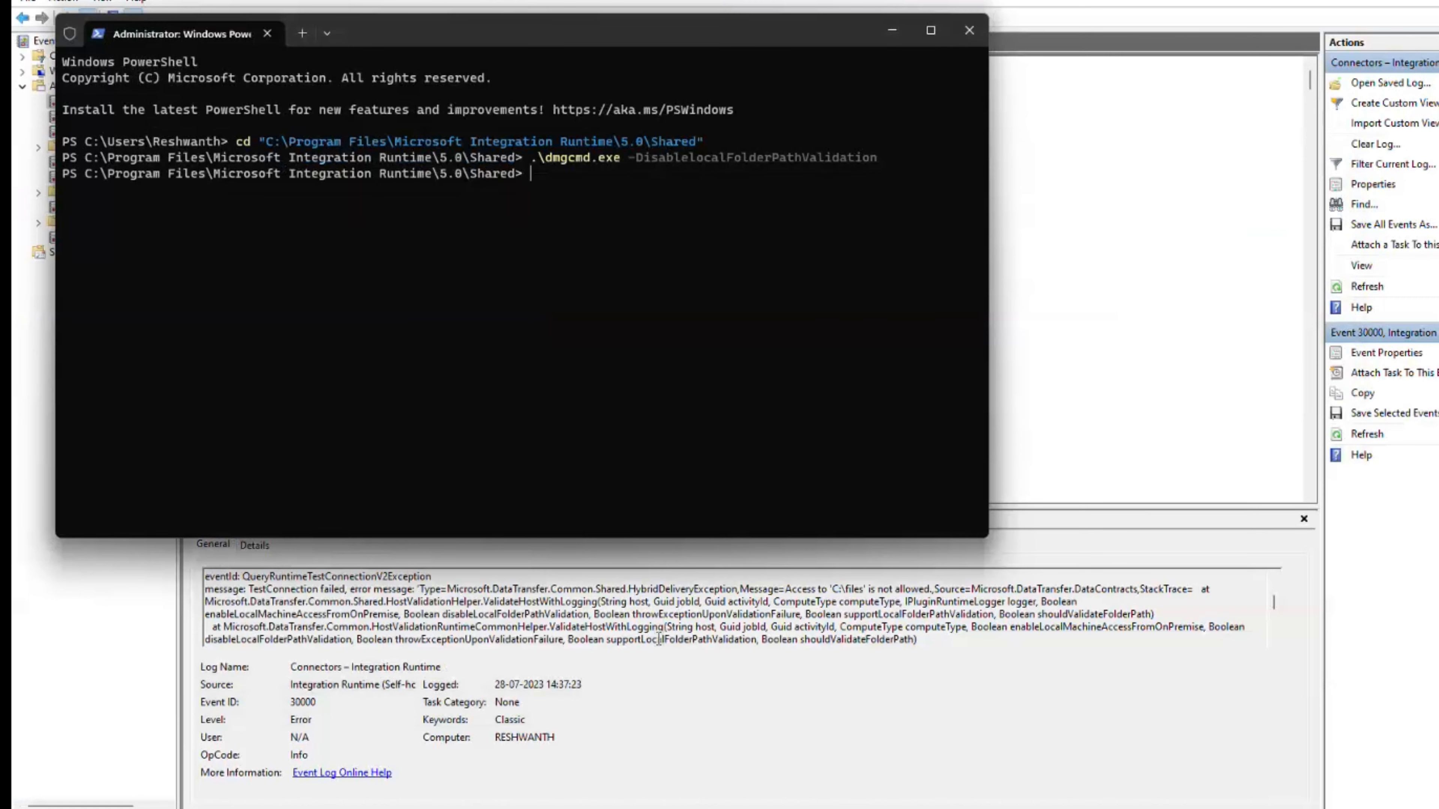
- Compare the disableLocalFolderPathValidation parameter in the error event with the dmgcmd.exe command and its -DisablelocalFolderPathValidation option in PowerShell
double_click(238, 640)
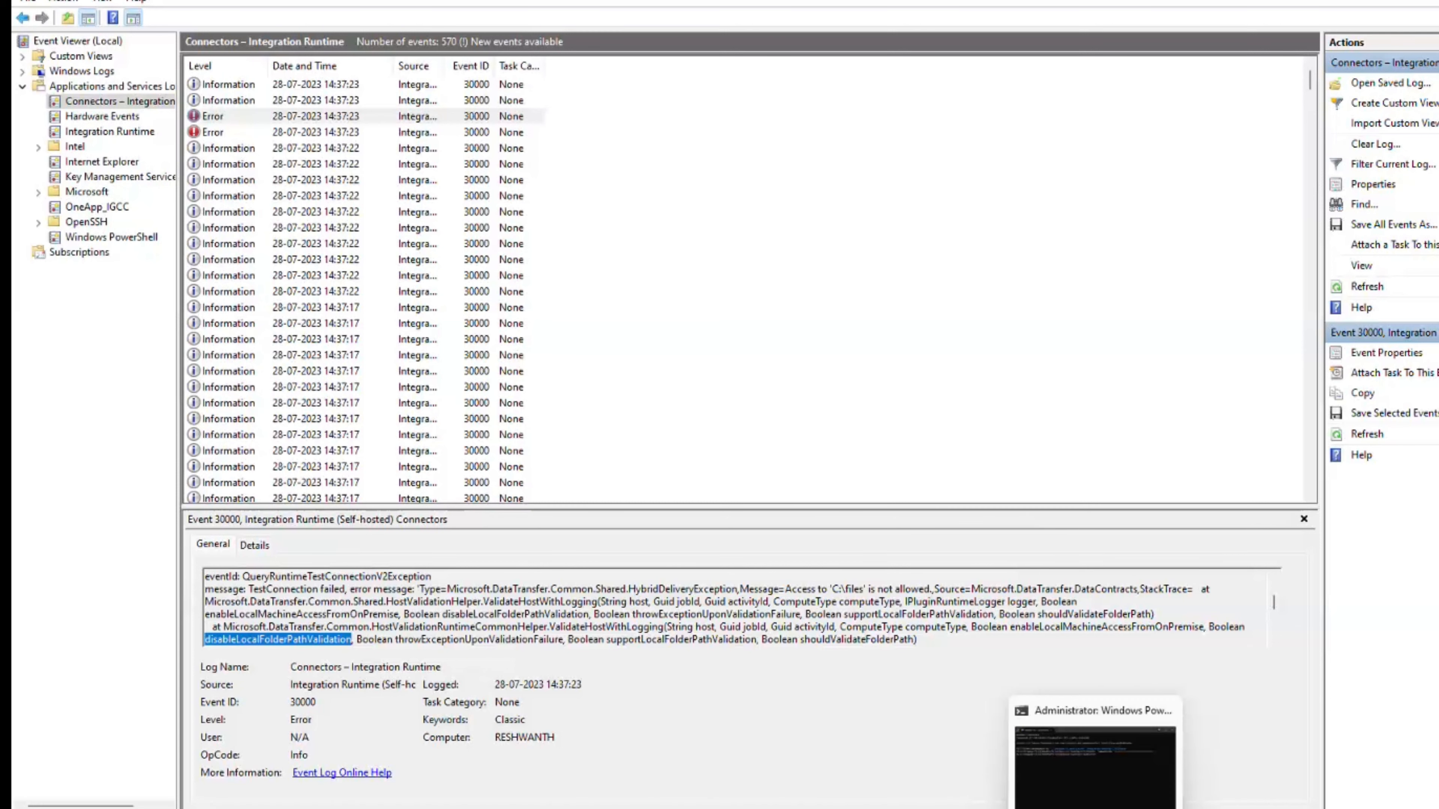
click(1095, 808)
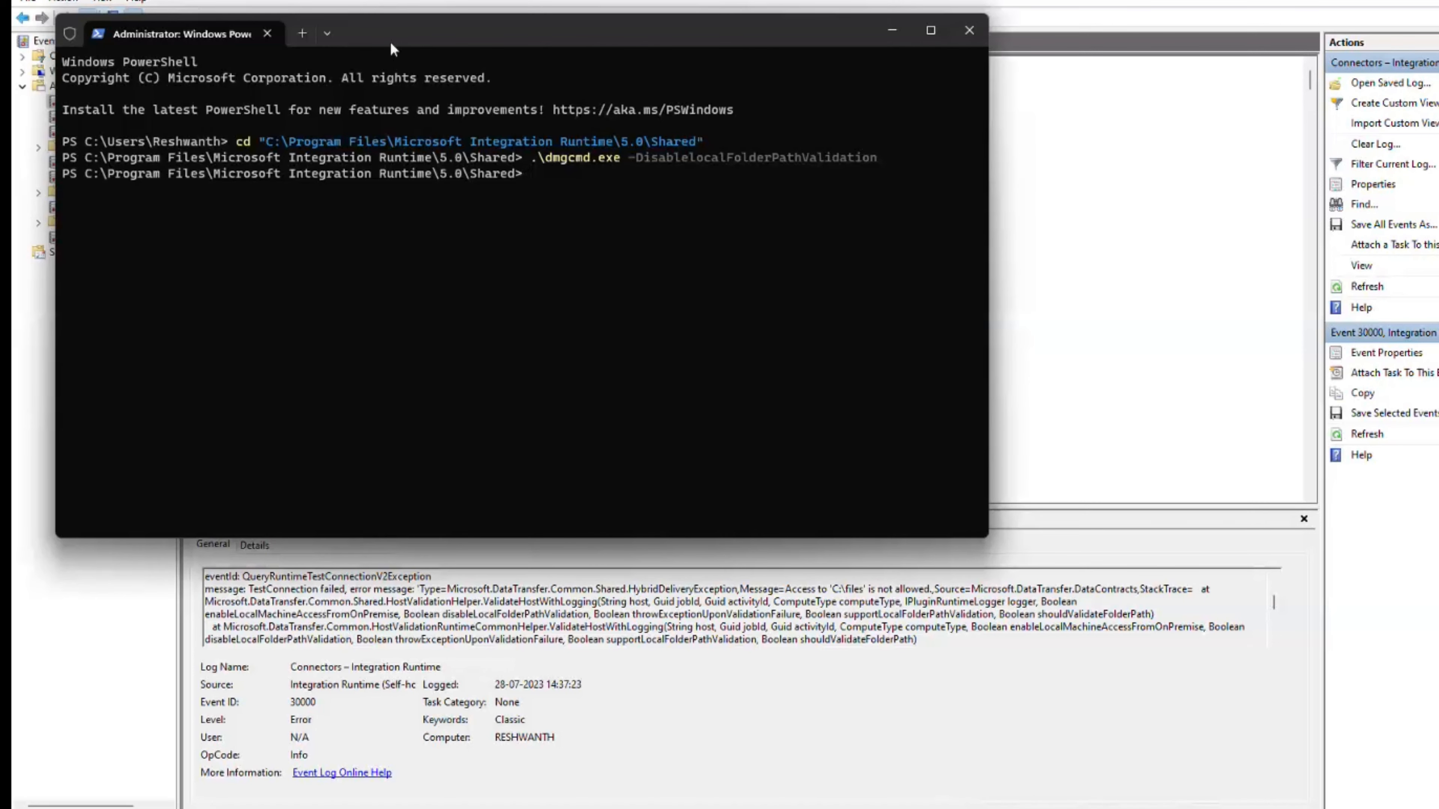
drag(393, 49, 614, 183)
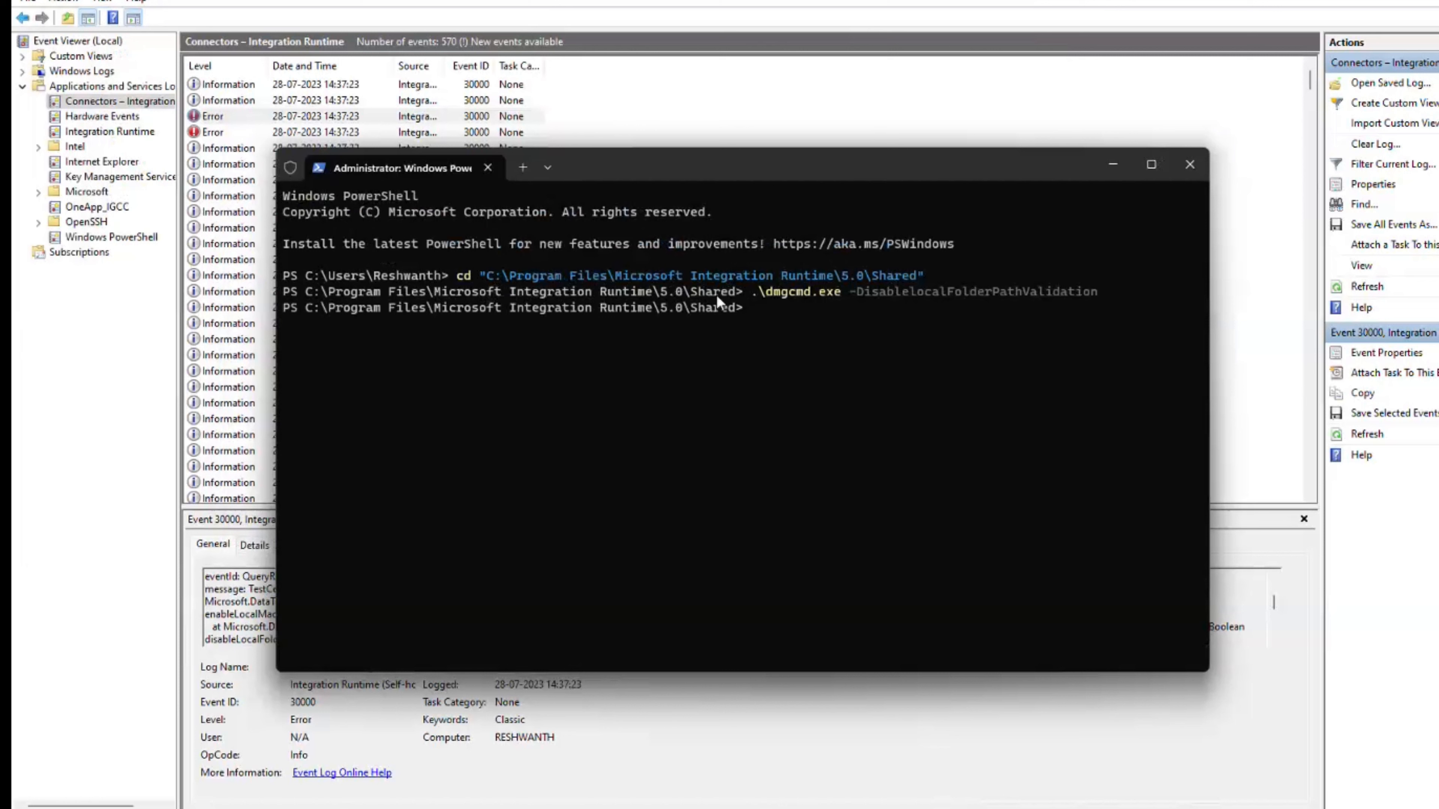
drag(754, 290, 828, 294)
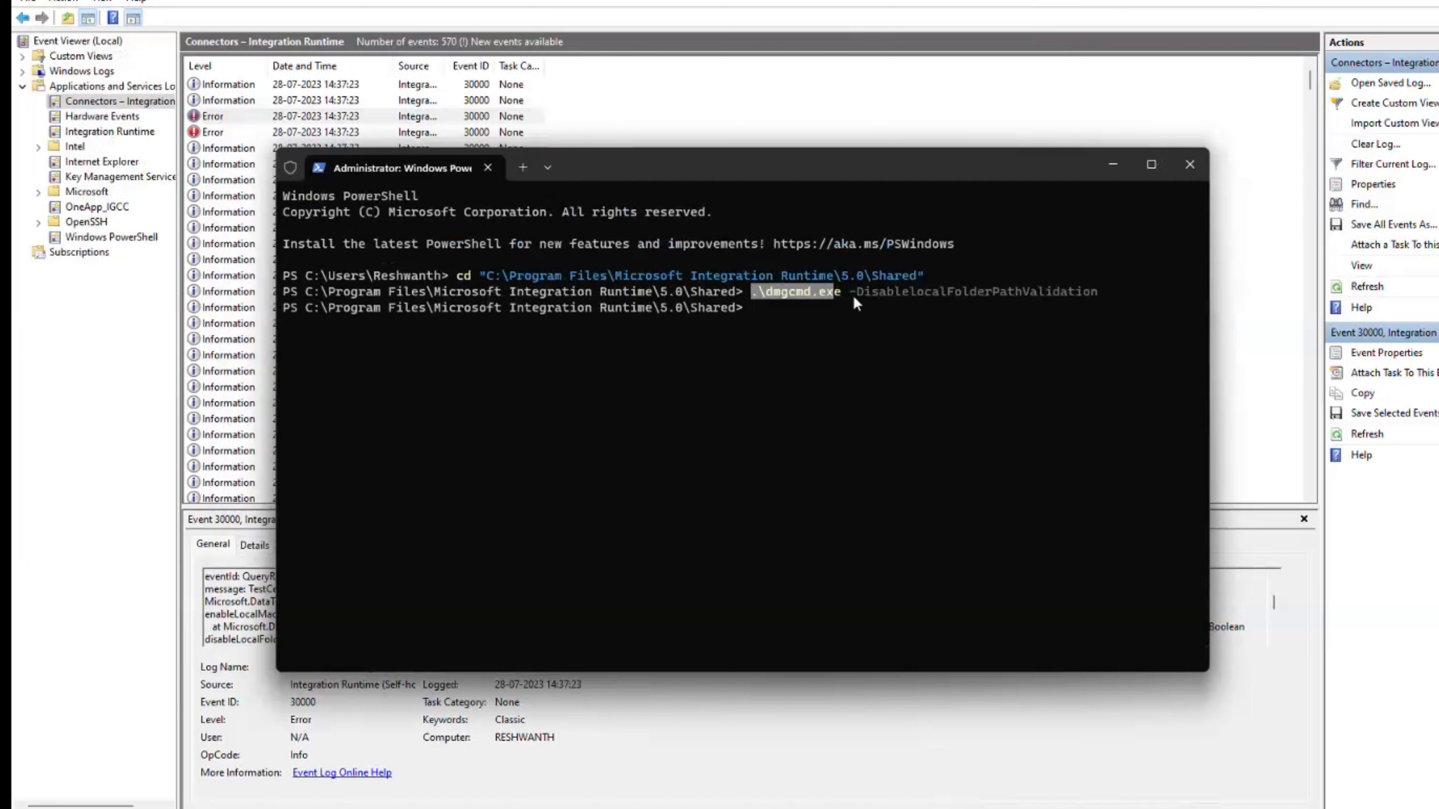
drag(851, 292, 1142, 295)
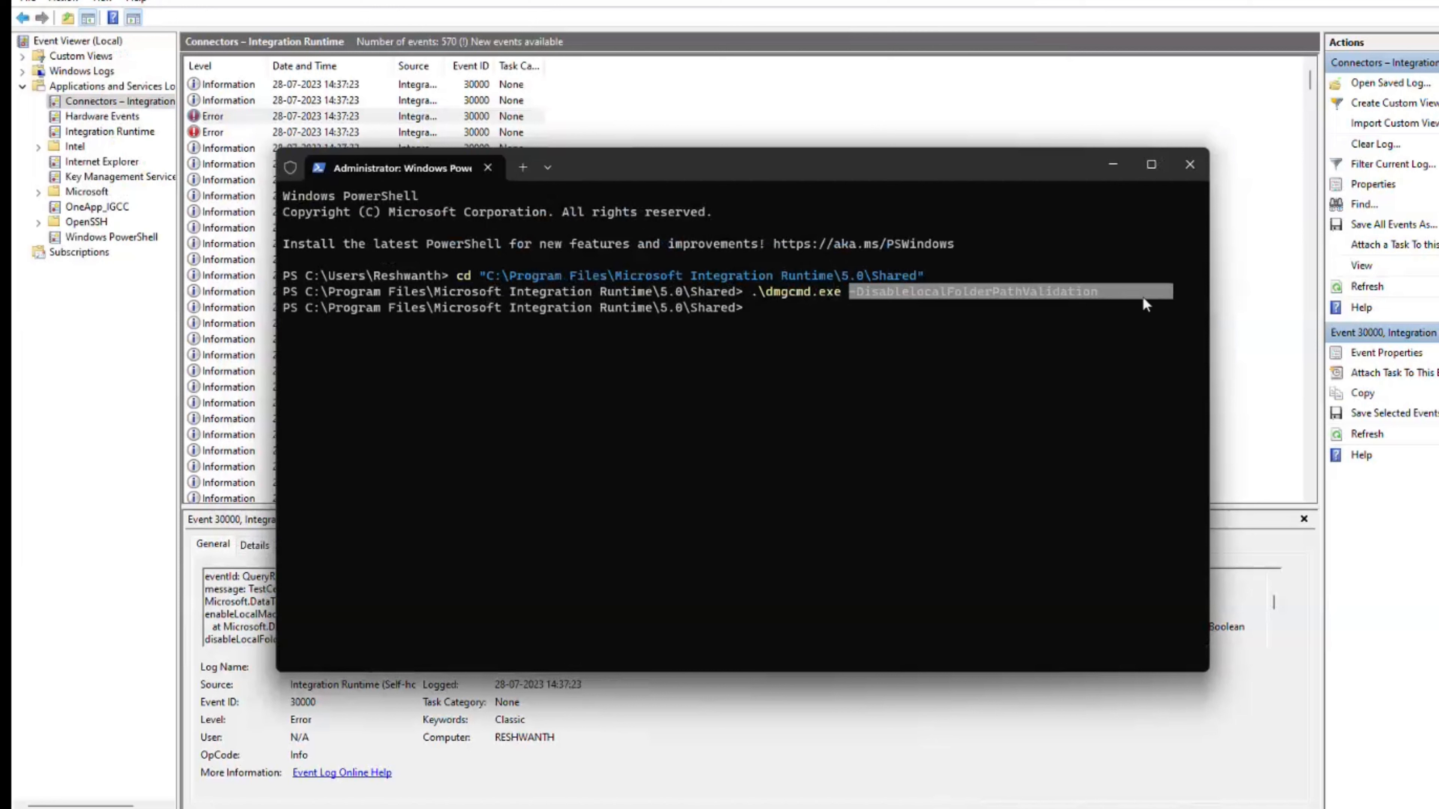
- Run .\dmgcmd.exe -help in PowerShell to list the integration runtime command's available options
right_click(904, 314)
text(.)
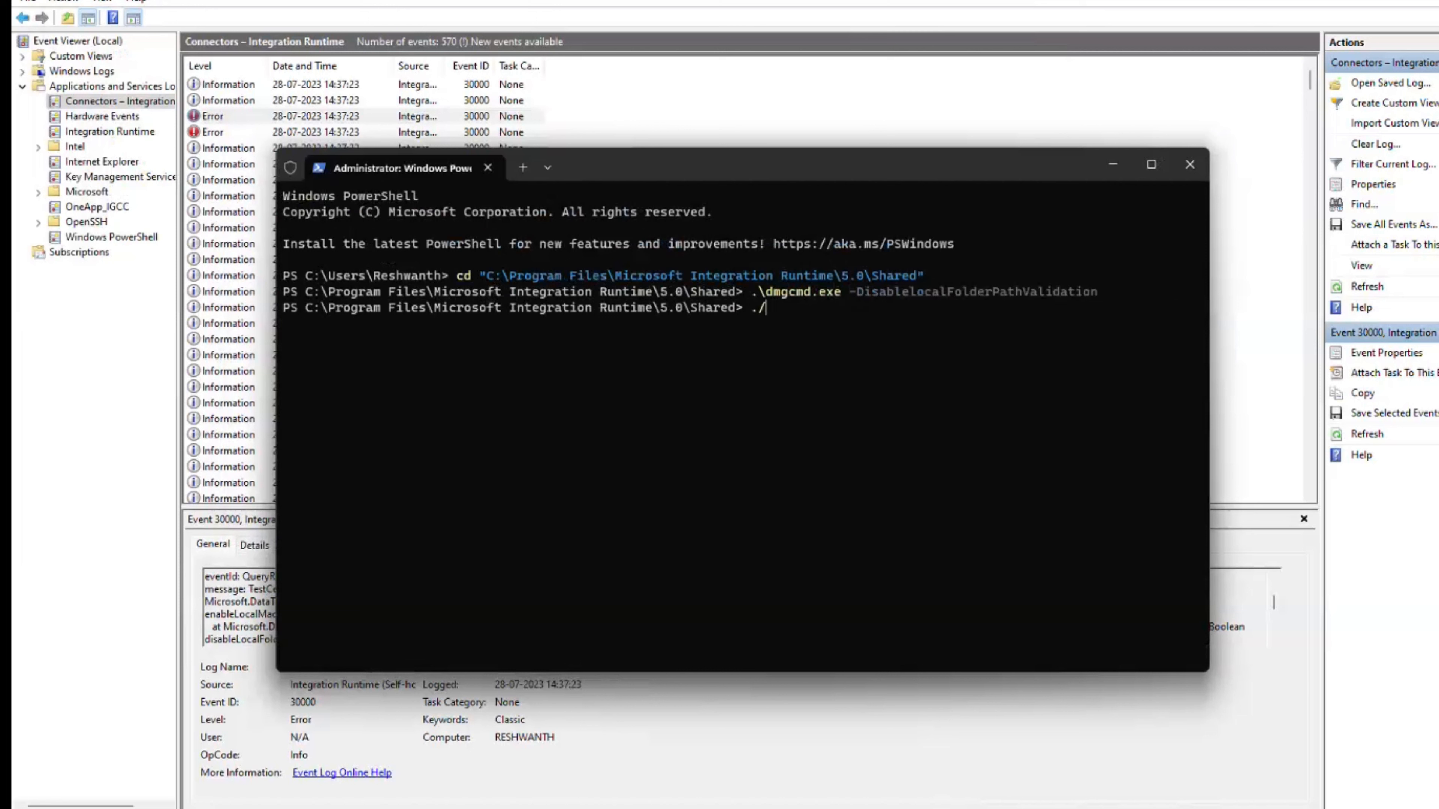
text(\dmgc)
text(md.ex)
text(e -help)
key(Return)
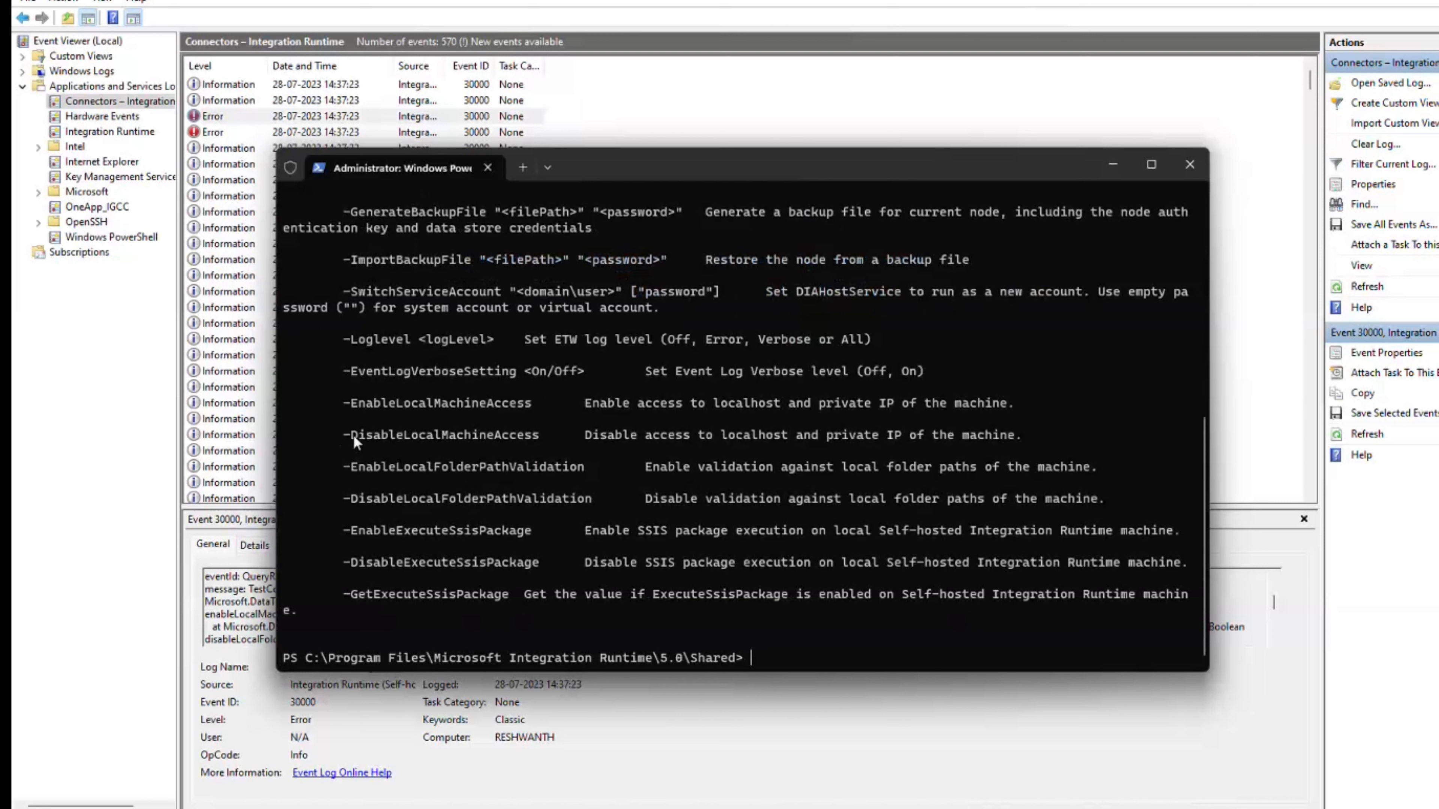
- Examine the dmgcmd help entries, especially DisableLocalMachineAccess, DisableLocalFolderPathValidation and the remote access options
drag(353, 435, 516, 437)
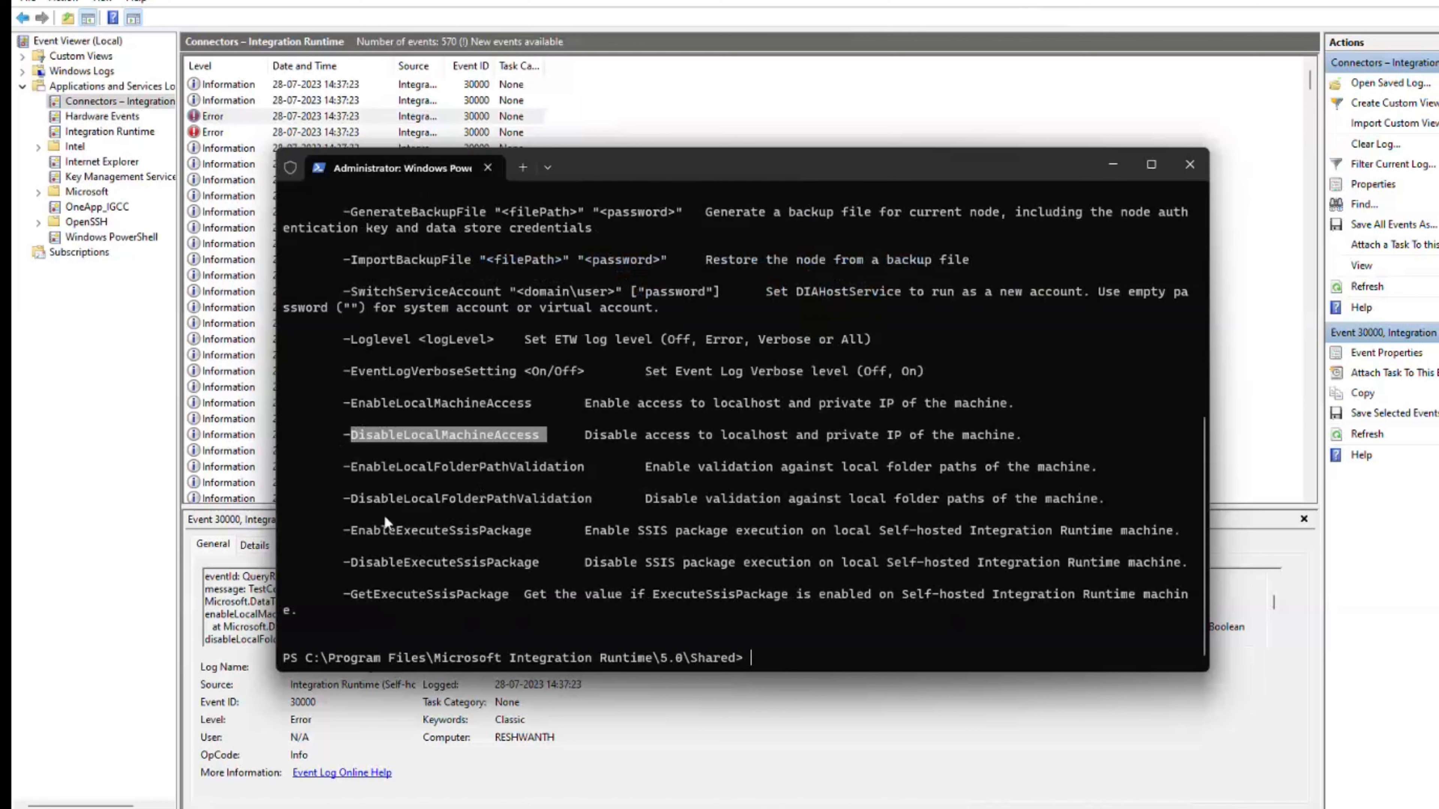
drag(353, 498, 594, 501)
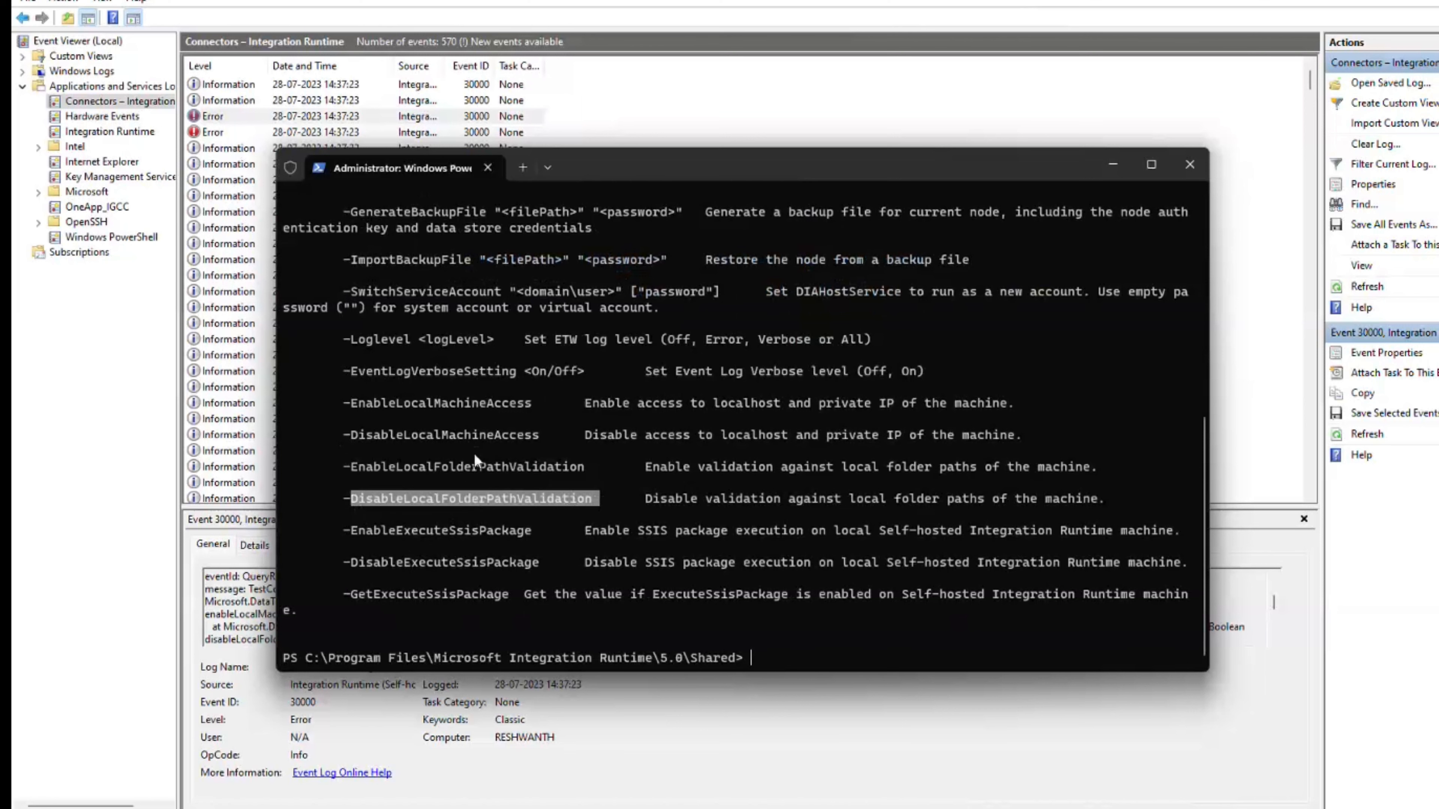
scroll(474, 453, up, 1)
scroll(474, 453, up, 3)
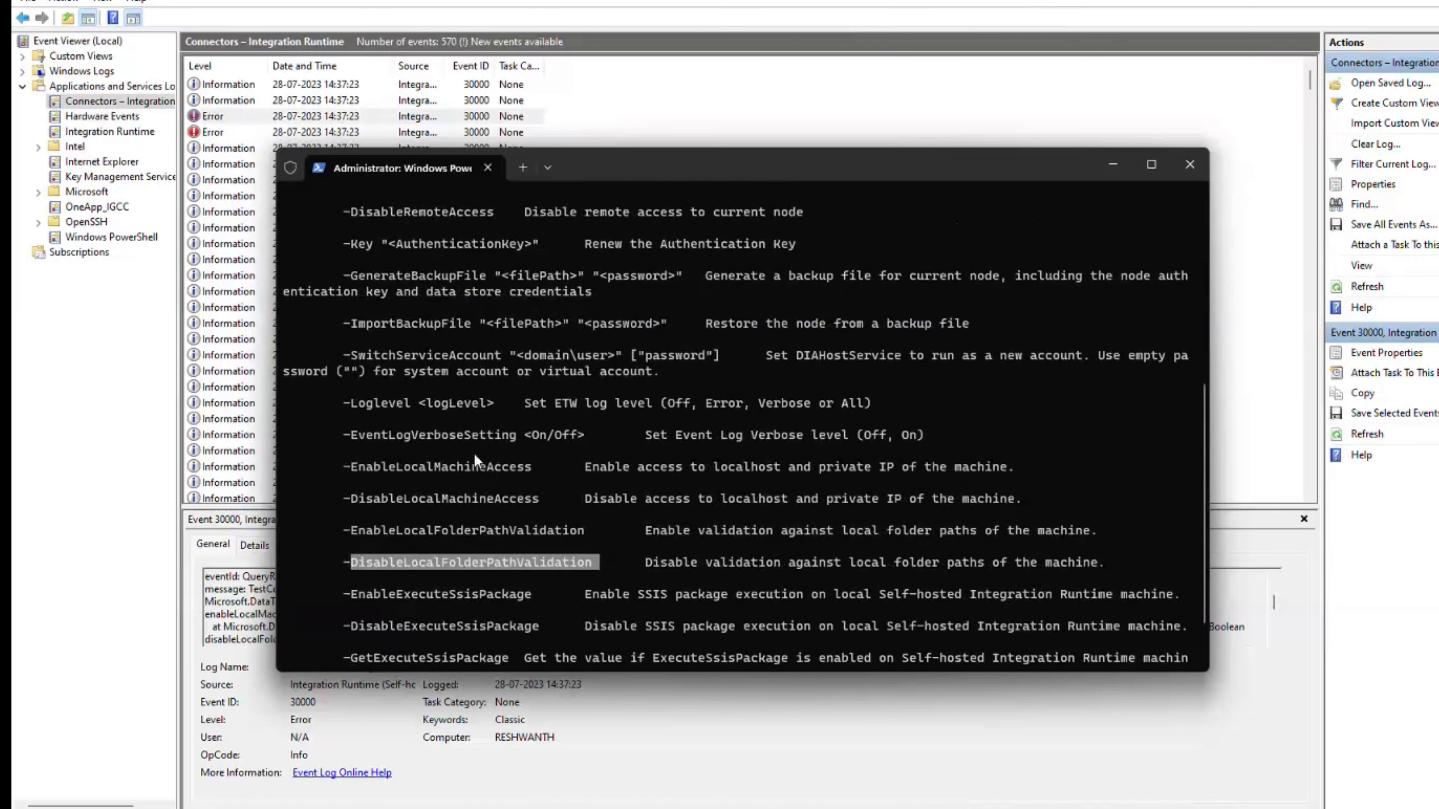
scroll(474, 453, up, 1)
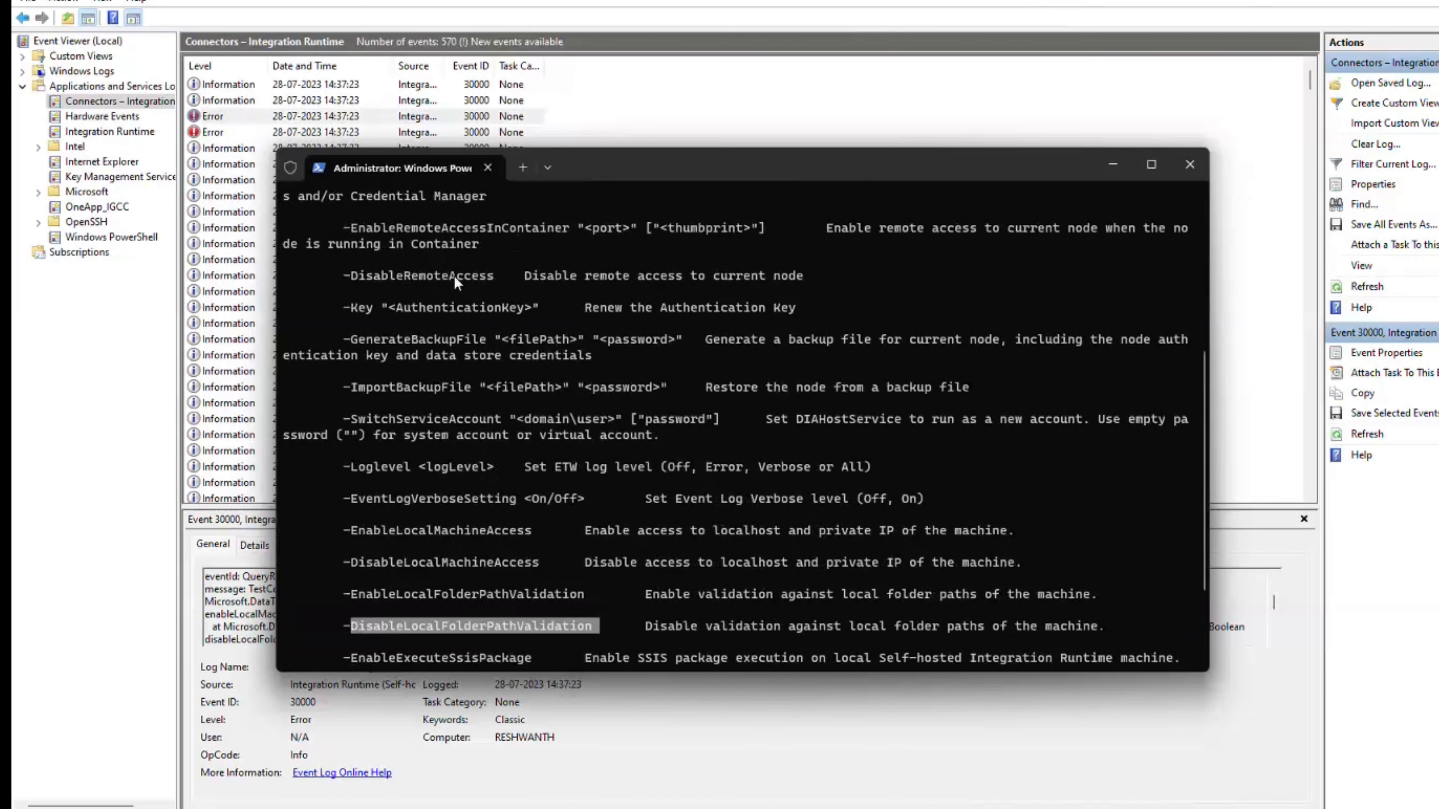
scroll(474, 436, down, 4)
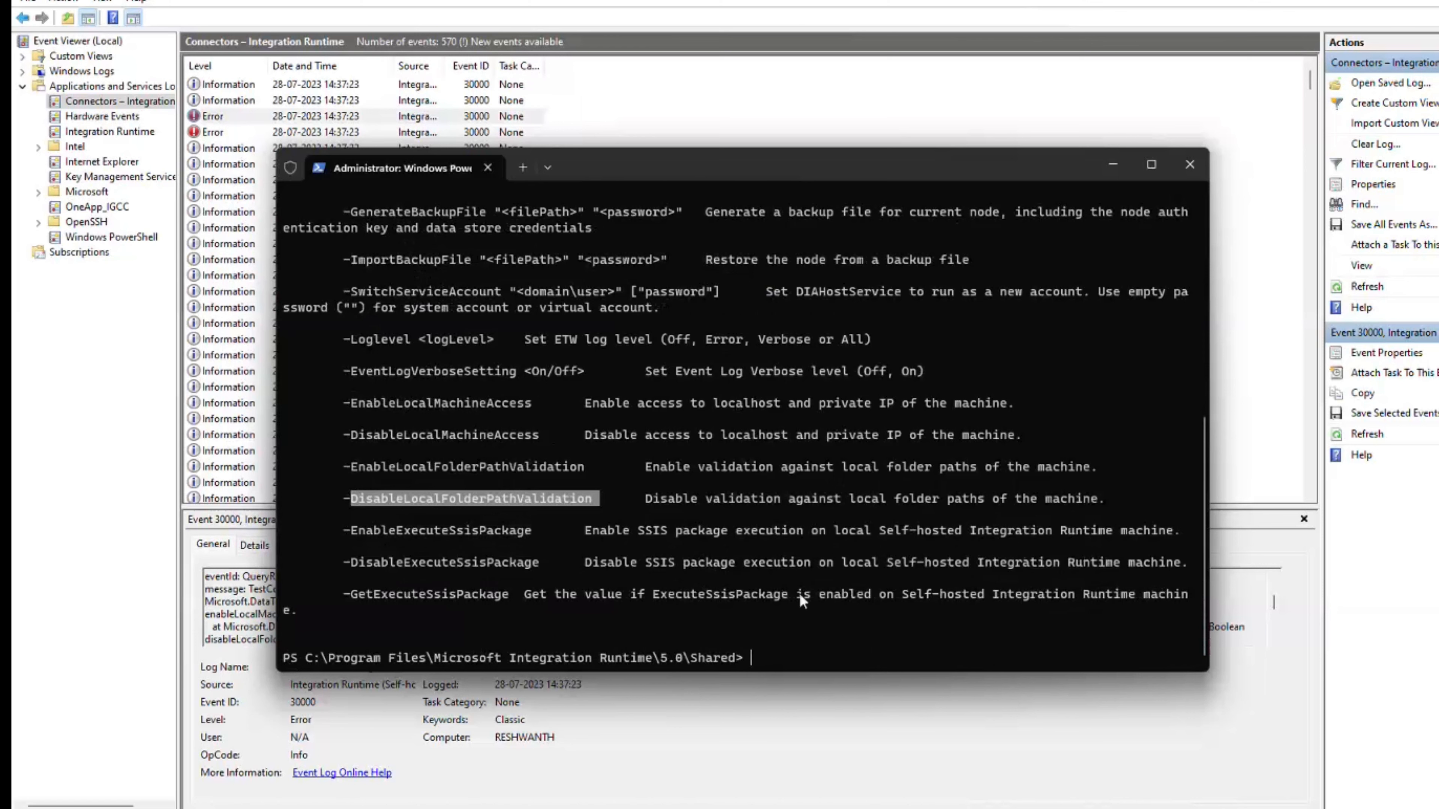
- Close PowerShell, recheck disableLocalFolderPathValidation in the error event, and close Event Viewer and the Integration Runtime Configuration Manager
click(1188, 166)
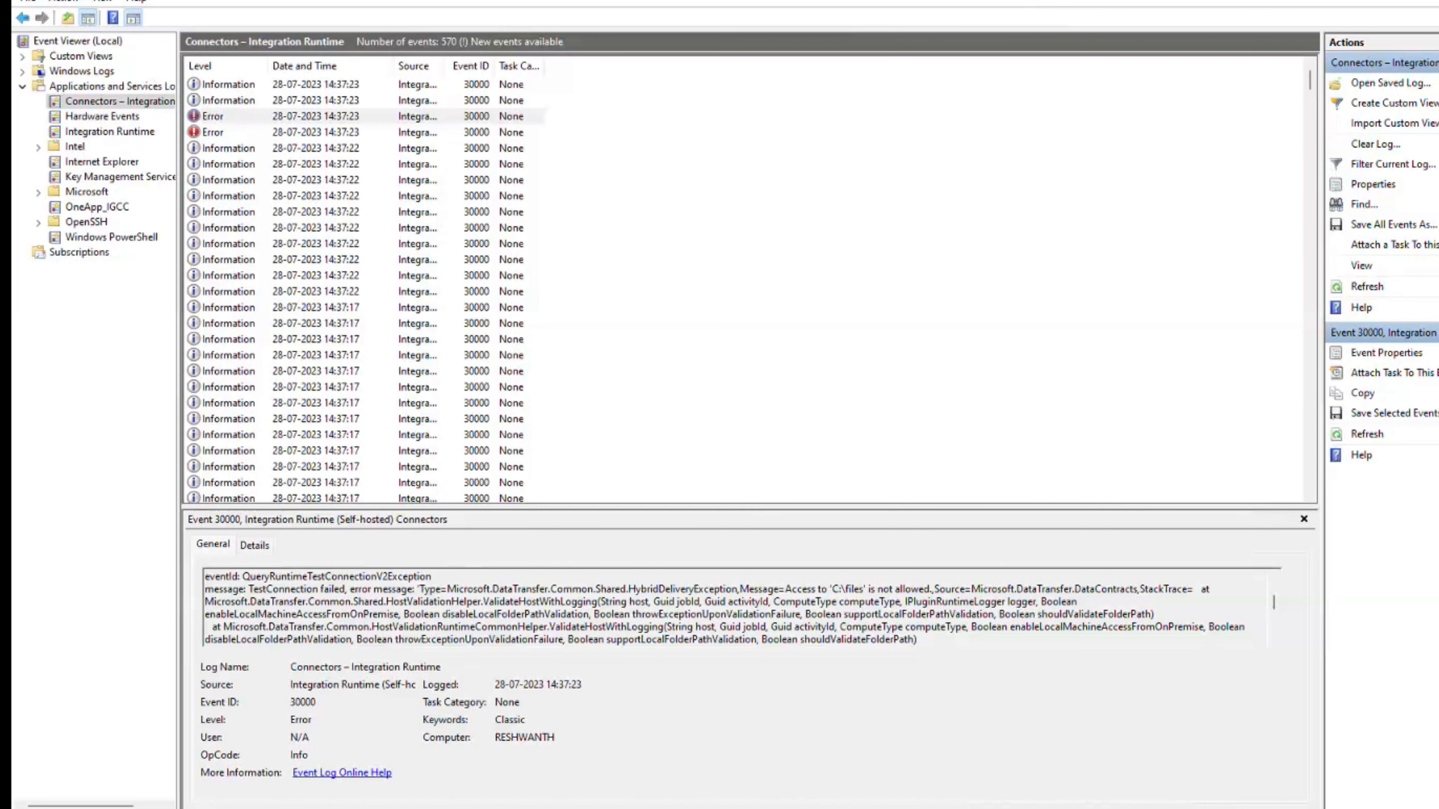
double_click(278, 639)
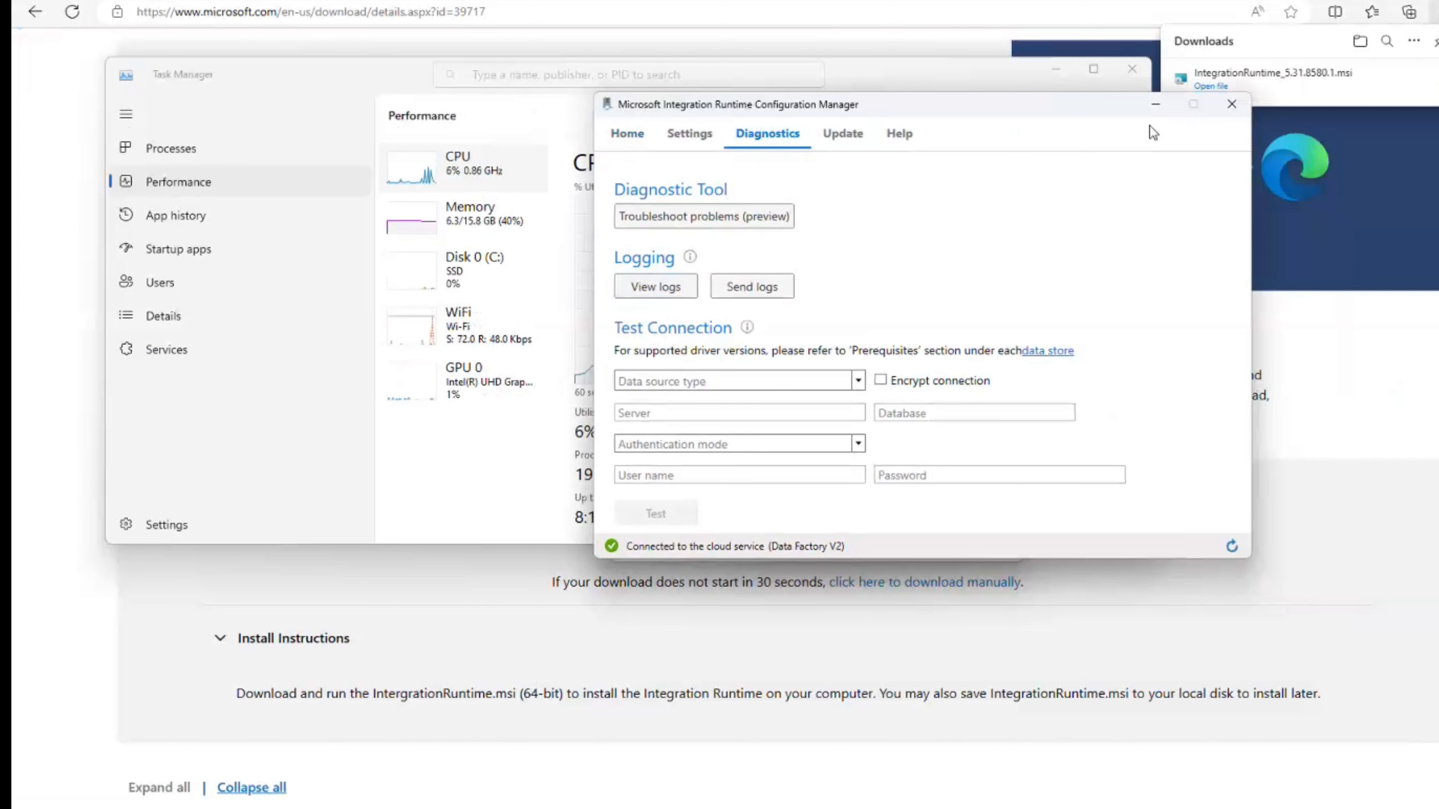
click(1230, 106)
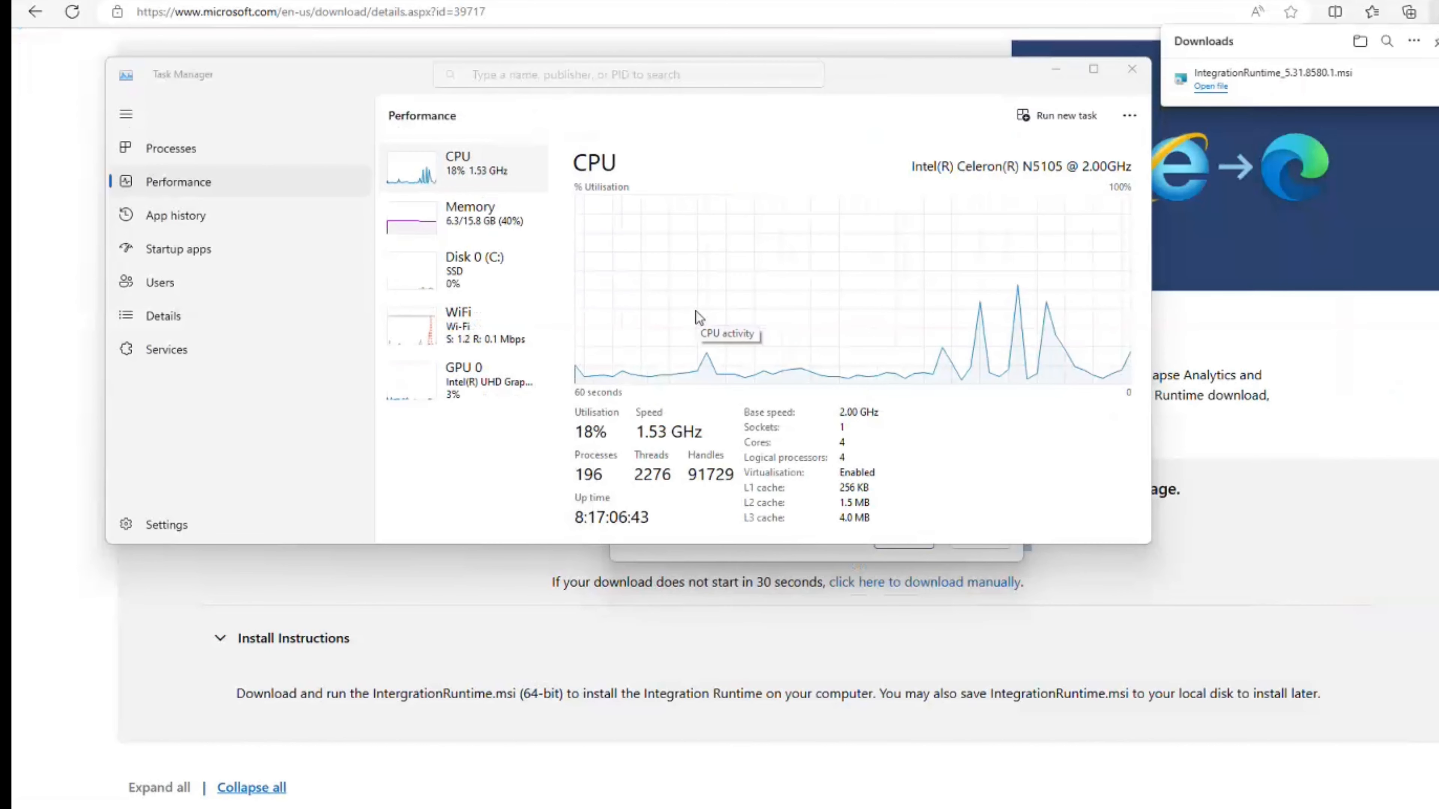